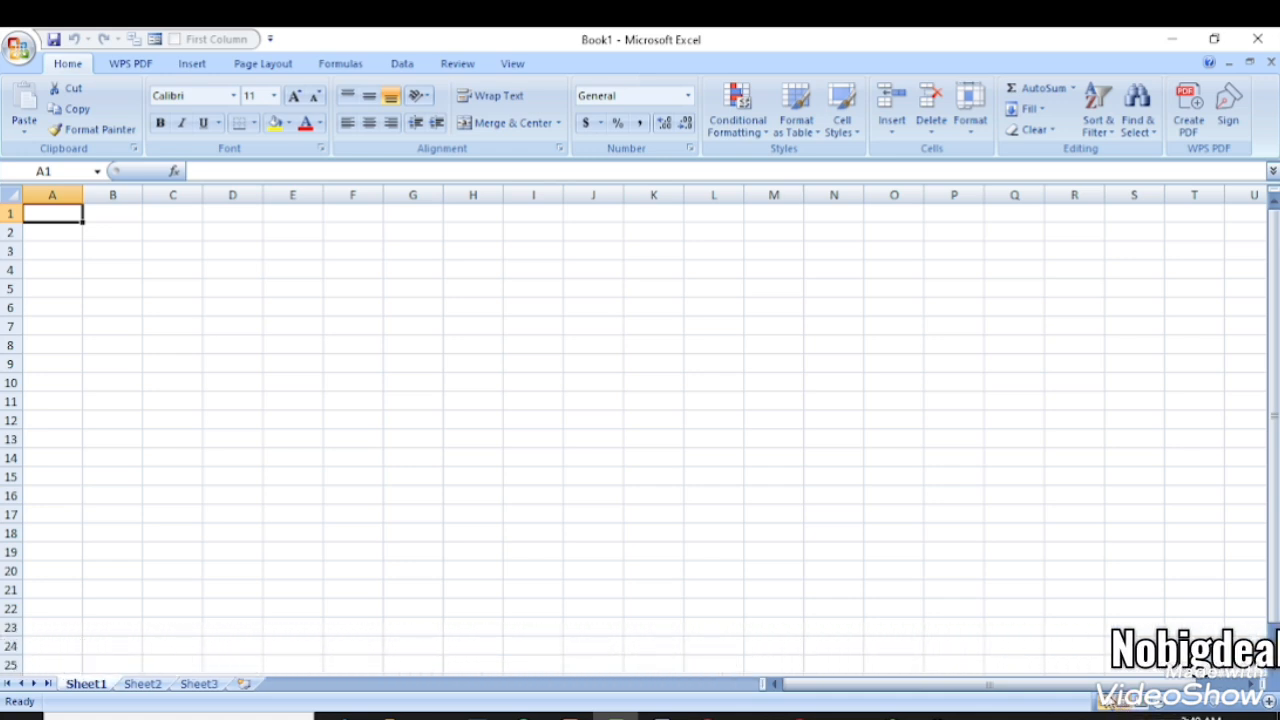
- Switch the blank sheet to Page Layout view and then to Page Break Preview
{"action": "left_click", "coordinate": [1123, 703]}
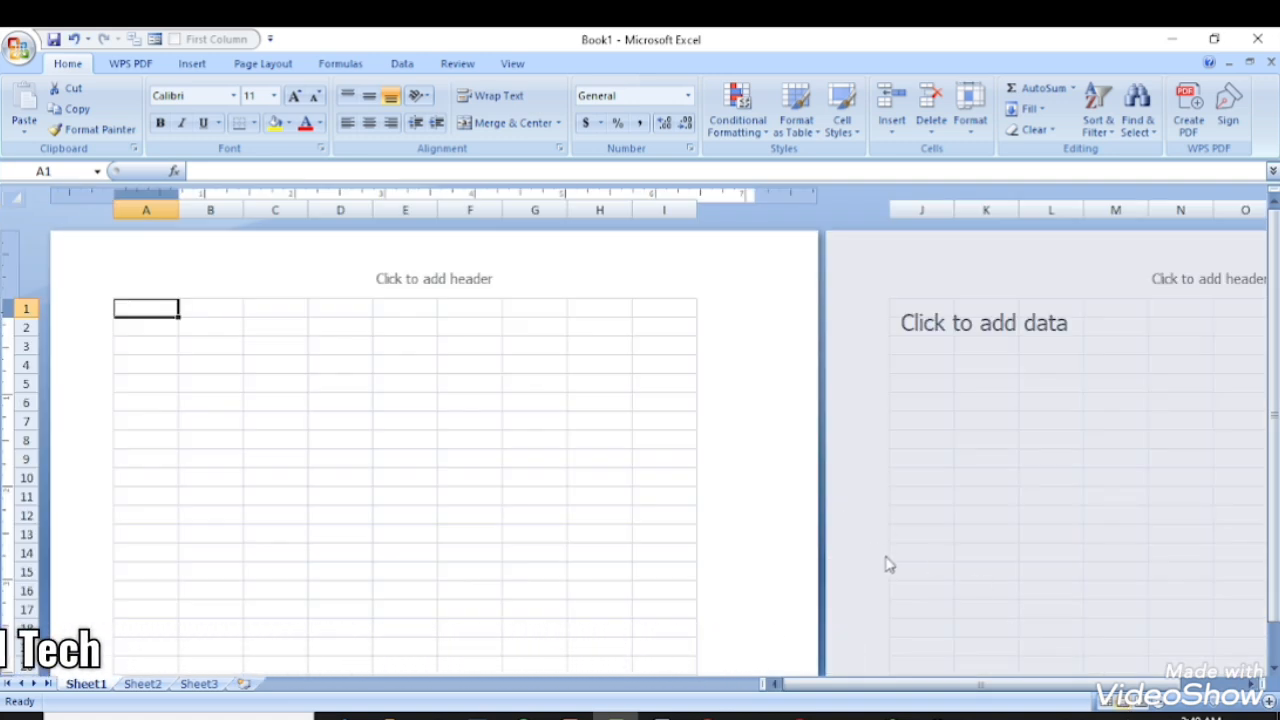
{"action": "left_click", "coordinate": [1142, 702]}
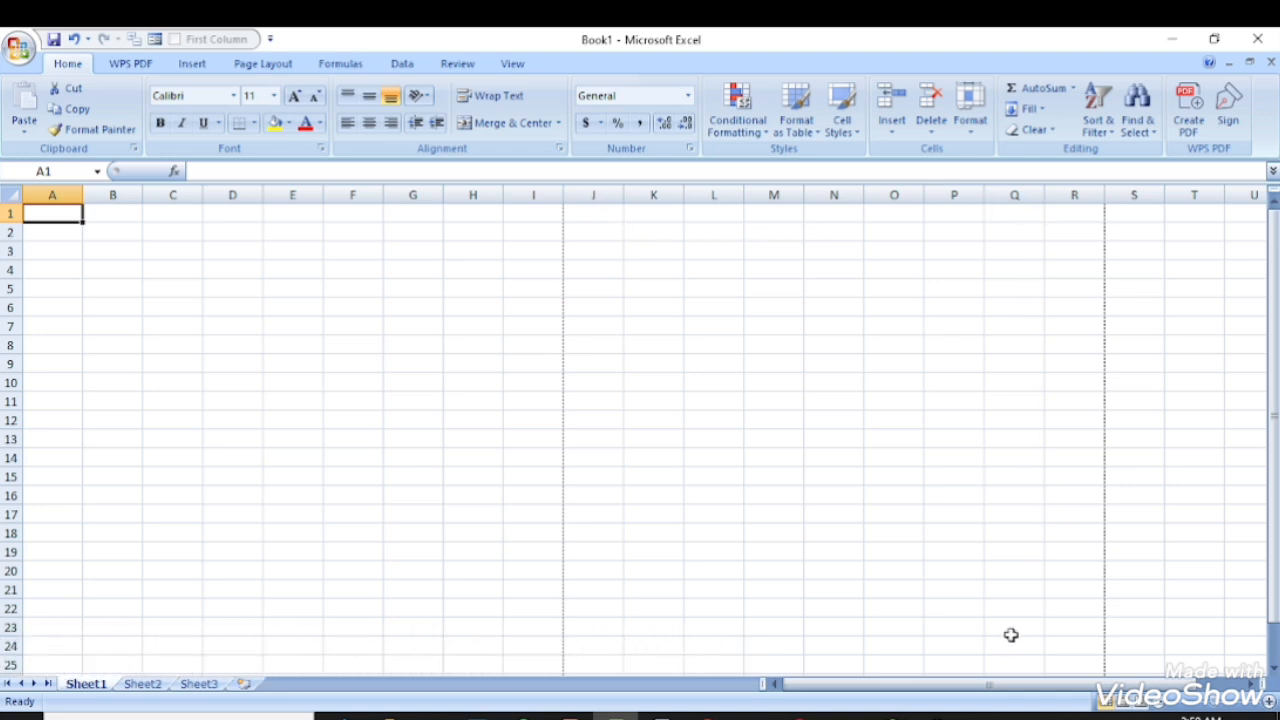
{"action": "left_click_drag", "start_coordinate": [986, 686], "coordinate": [1084, 690]}
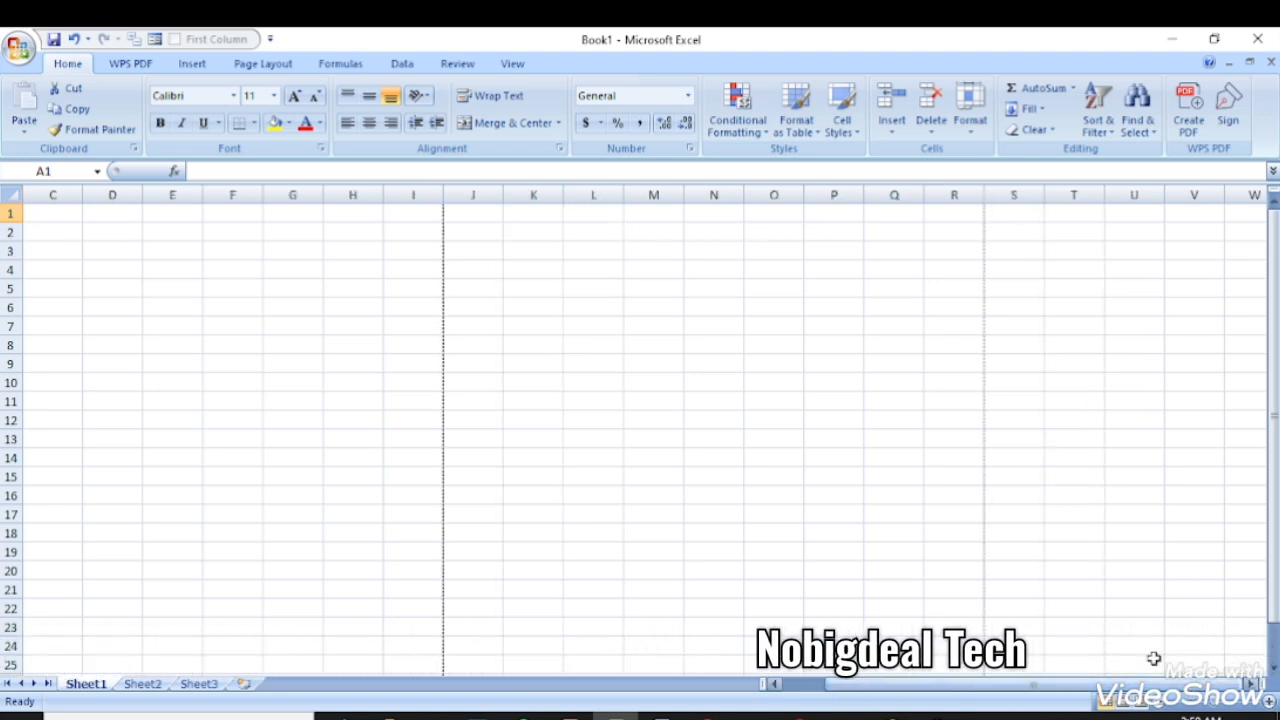
{"action": "left_click", "coordinate": [1252, 684]}
{"action": "left_click_drag", "start_coordinate": [1252, 684], "coordinate": [820, 692]}
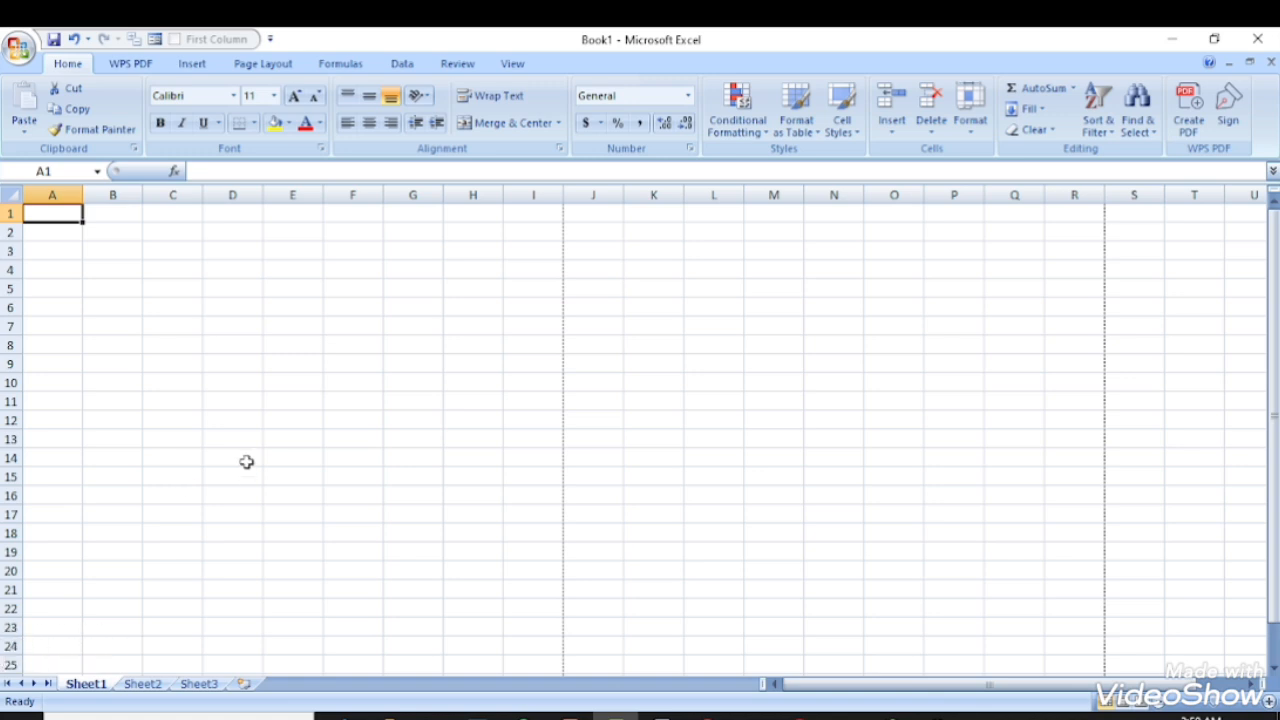
{"action": "scroll", "coordinate": [204, 415], "scroll_direction": "down", "scroll_amount": 8}
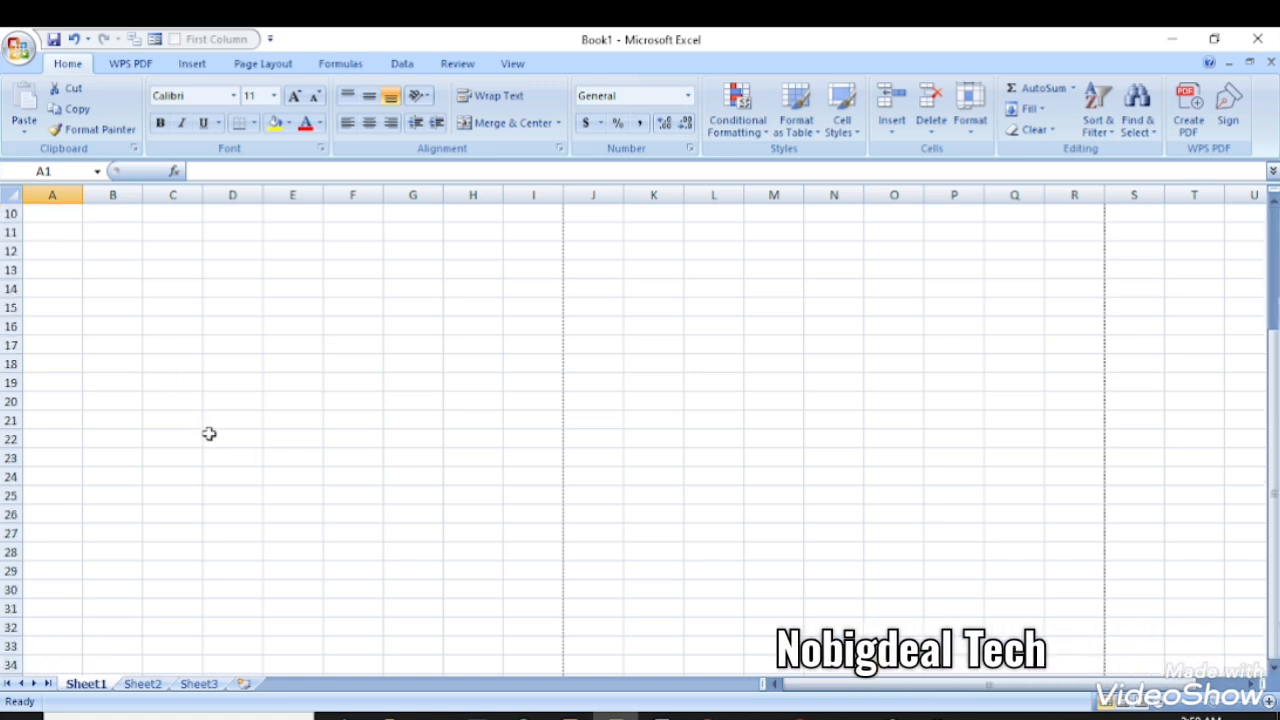
{"action": "scroll", "coordinate": [209, 433], "scroll_direction": "down", "scroll_amount": 7}
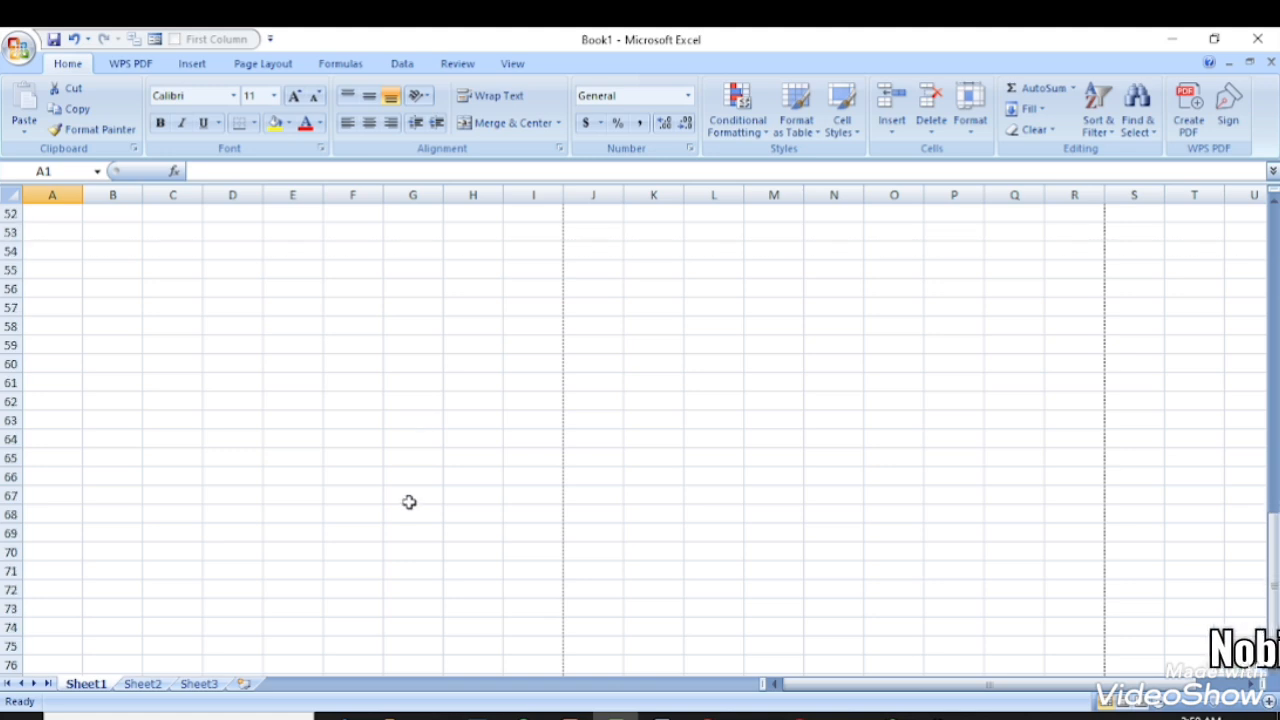
{"action": "scroll", "coordinate": [407, 497], "scroll_direction": "down", "scroll_amount": 15}
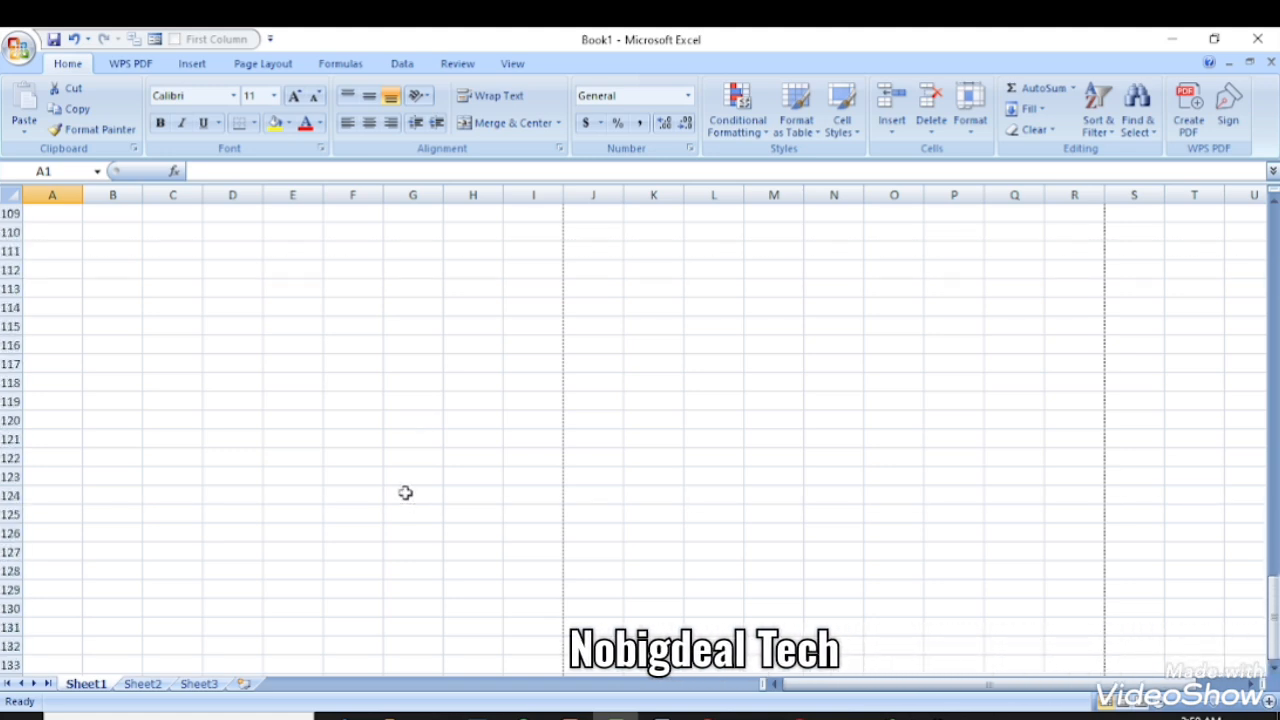
{"action": "scroll", "coordinate": [296, 375], "scroll_direction": "up", "scroll_amount": 6}
{"action": "scroll", "coordinate": [296, 375], "scroll_direction": "up", "scroll_amount": 20}
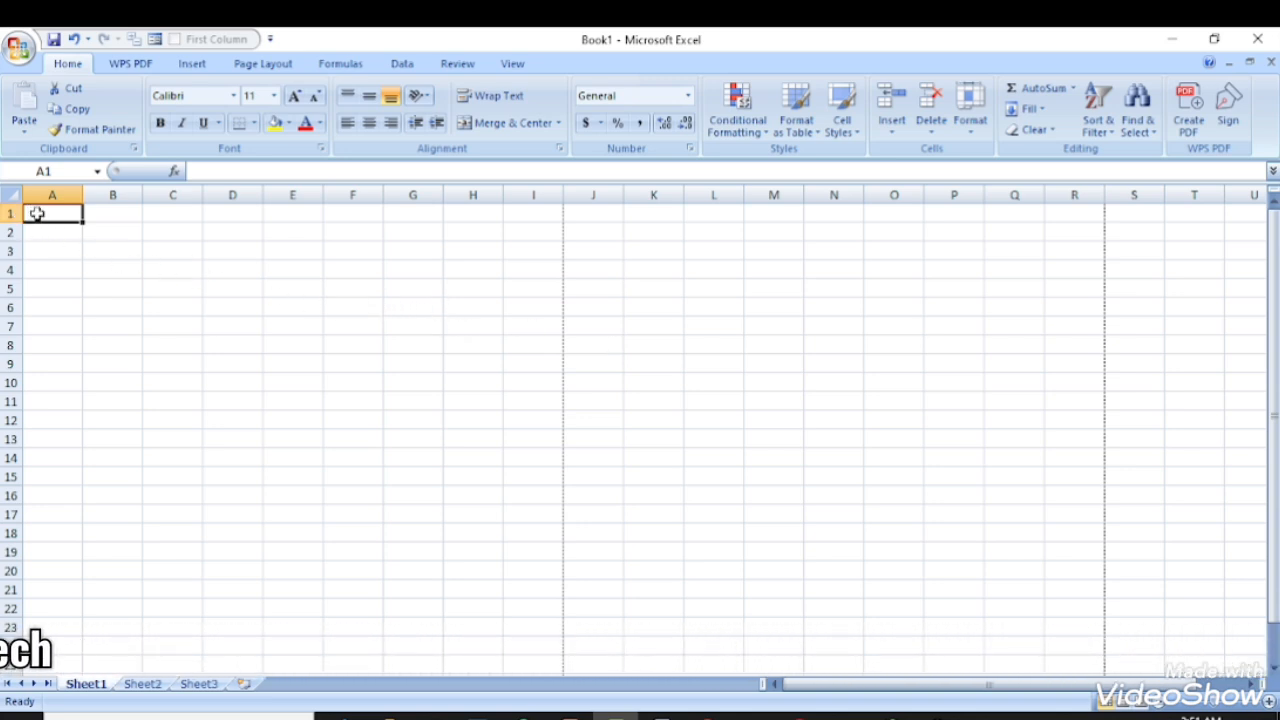
- Widen column H to 87 pixels
{"action": "left_click_drag", "start_coordinate": [124, 213], "coordinate": [330, 213]}
{"action": "left_click_drag", "start_coordinate": [503, 194], "coordinate": [527, 195]}
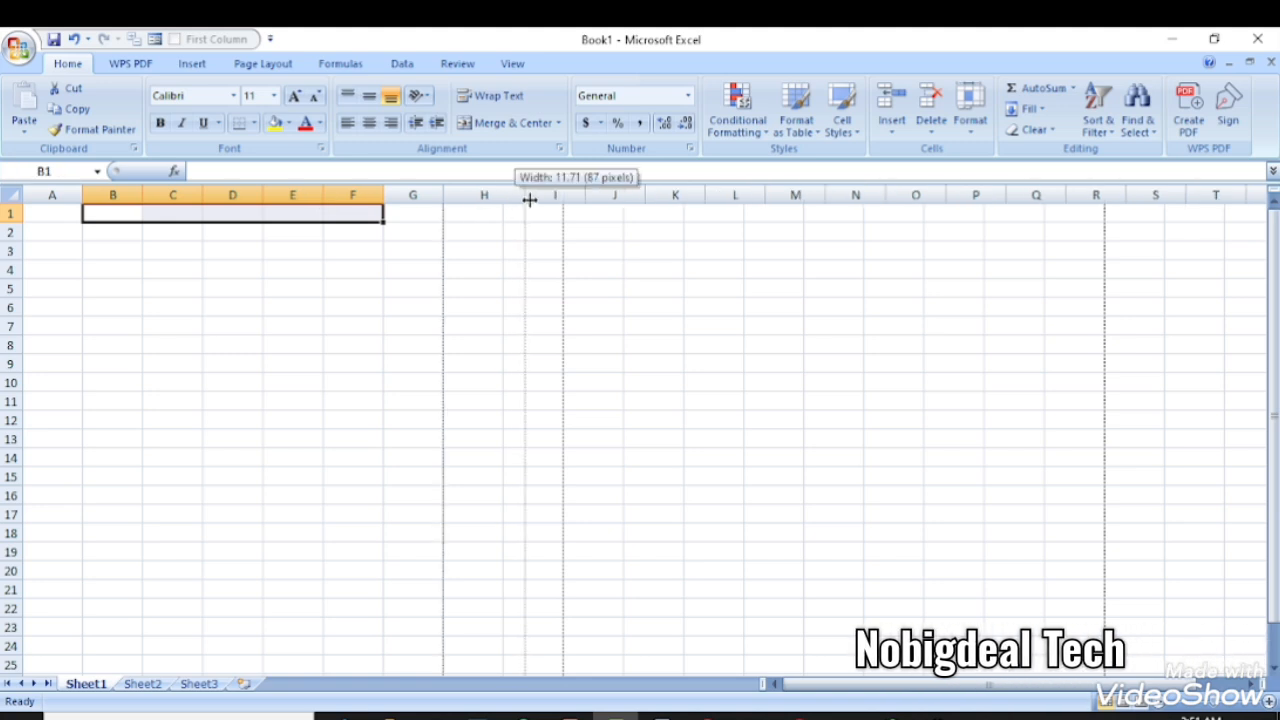
{"action": "left_click", "coordinate": [446, 253]}
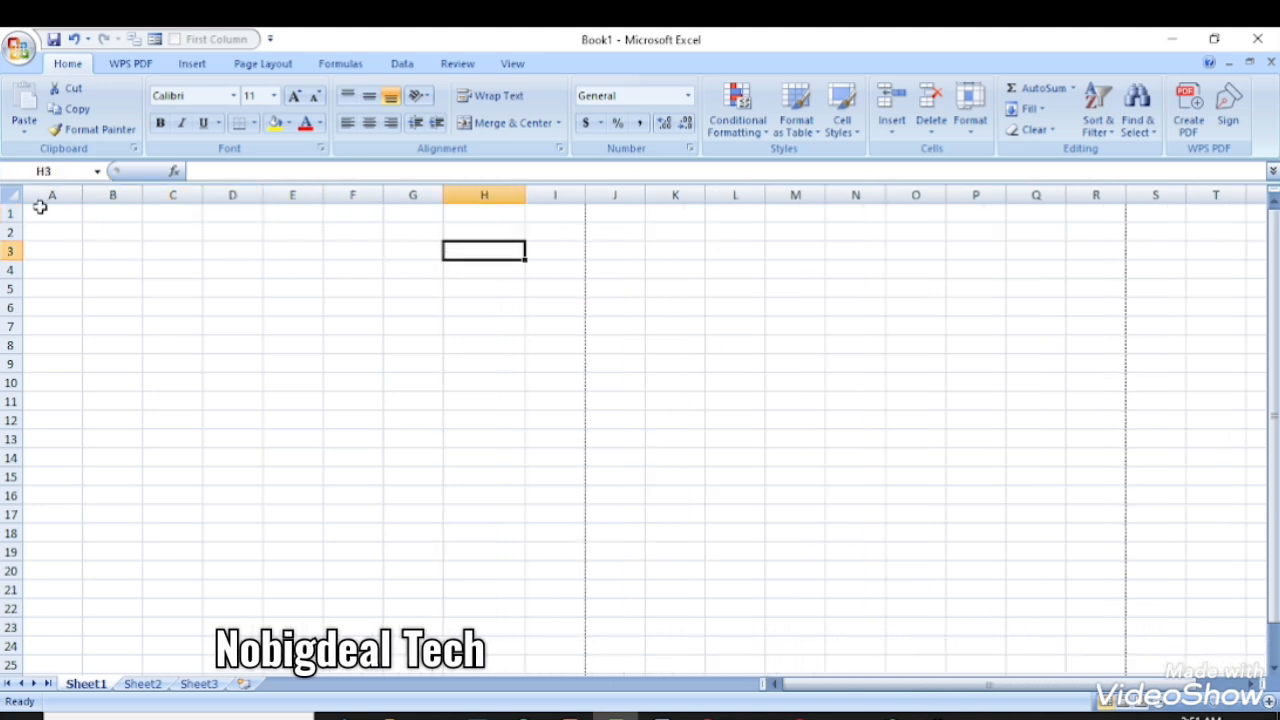
- Try selecting different row 1 ranges starting from A1
{"action": "left_click_drag", "start_coordinate": [40, 206], "coordinate": [163, 211]}
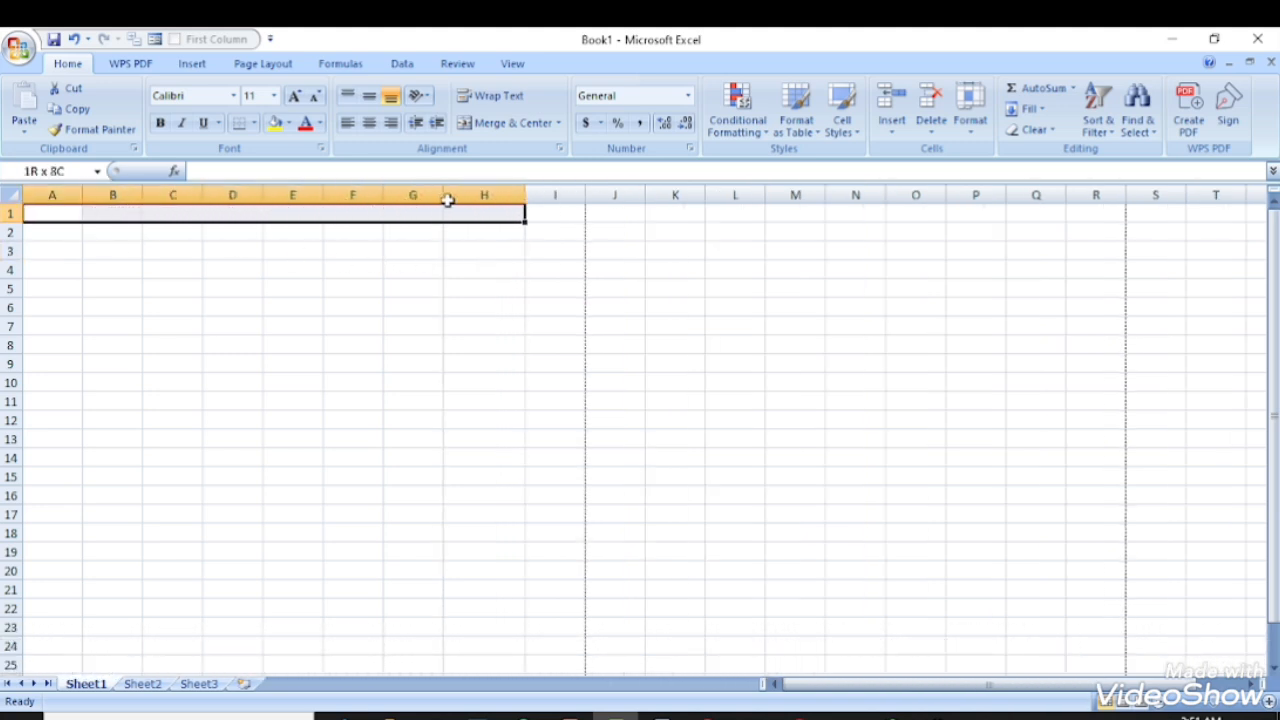
{"action": "left_click", "coordinate": [562, 210]}
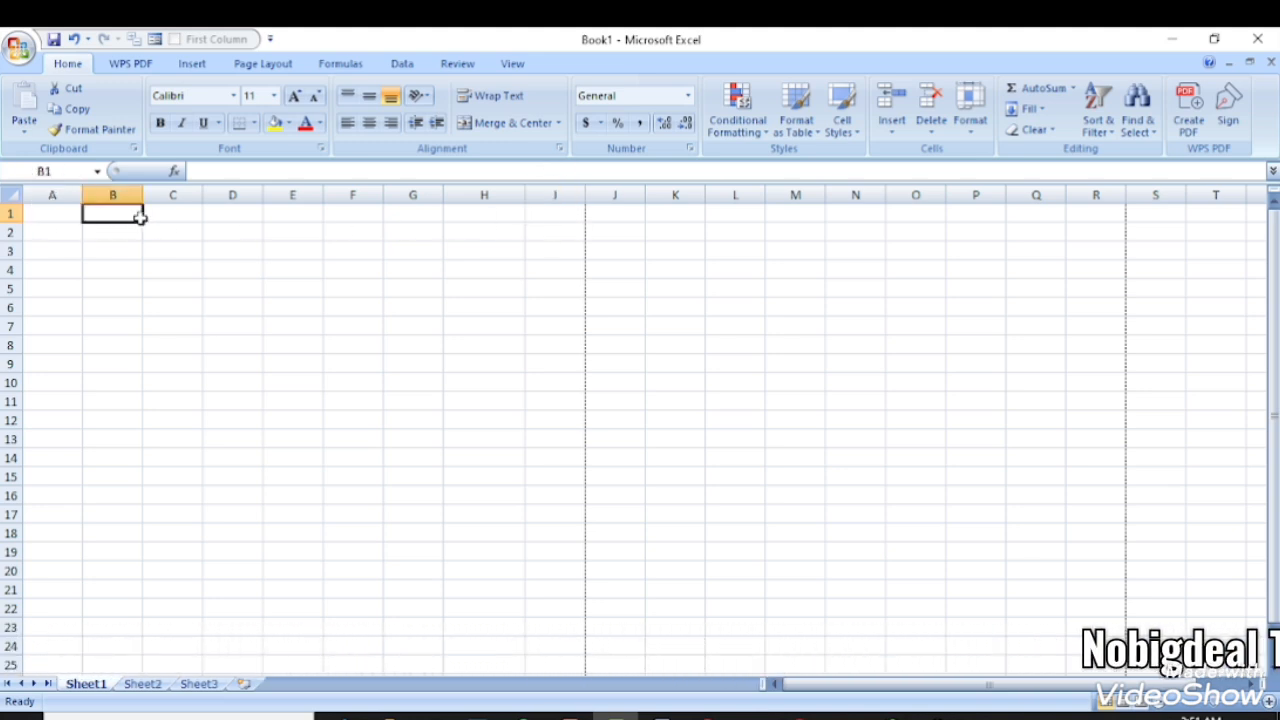
{"action": "left_click_drag", "start_coordinate": [140, 217], "coordinate": [152, 218]}
{"action": "left_click_drag", "start_coordinate": [54, 217], "coordinate": [158, 218]}
{"action": "left_click_drag", "start_coordinate": [172, 218], "coordinate": [235, 220]}
{"action": "left_click", "coordinate": [275, 219]}
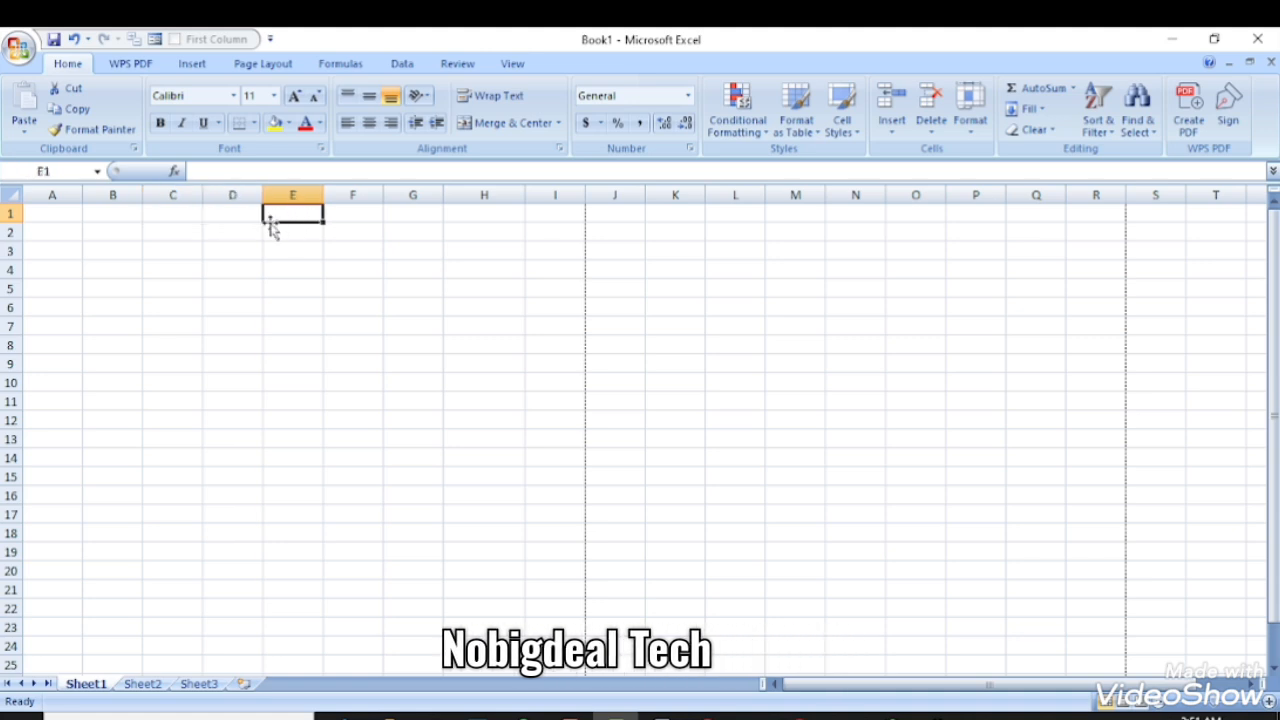
{"action": "left_click", "coordinate": [72, 220]}
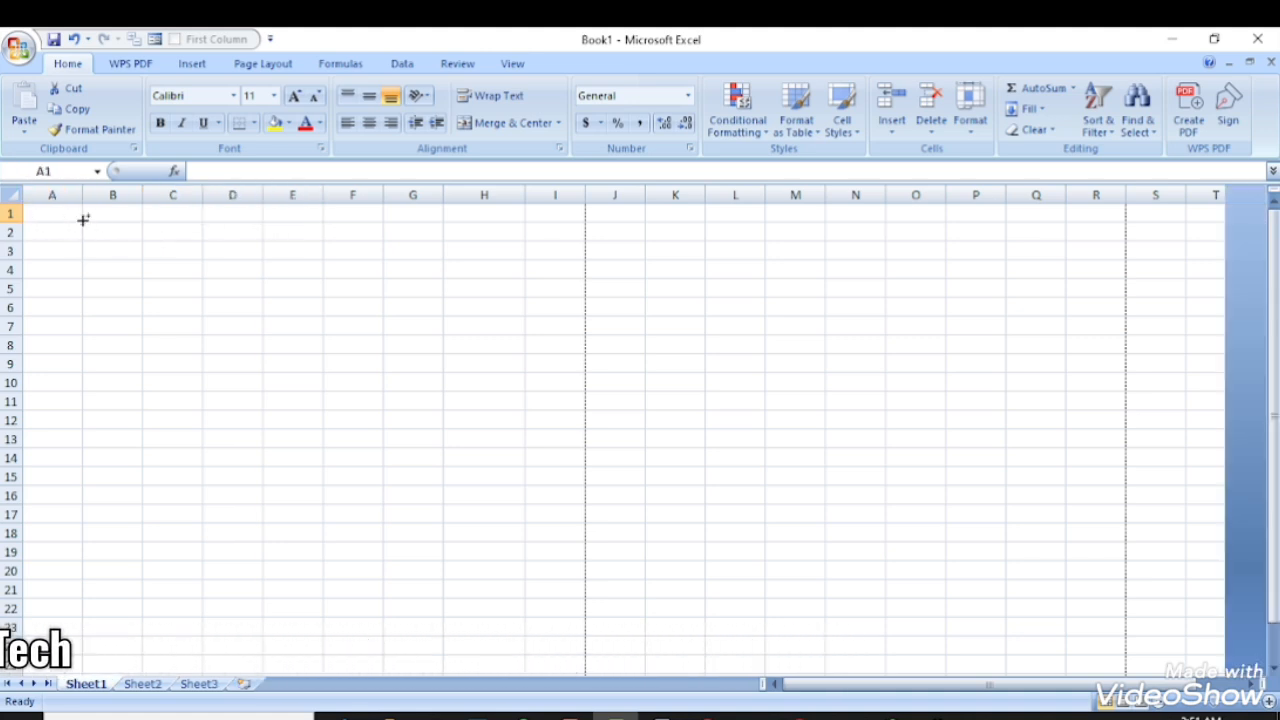
- Select the title range A1 through I1 in row 1
{"action": "key", "text": "ctrl+Right"}
{"action": "key", "text": "ctrl+Left"}
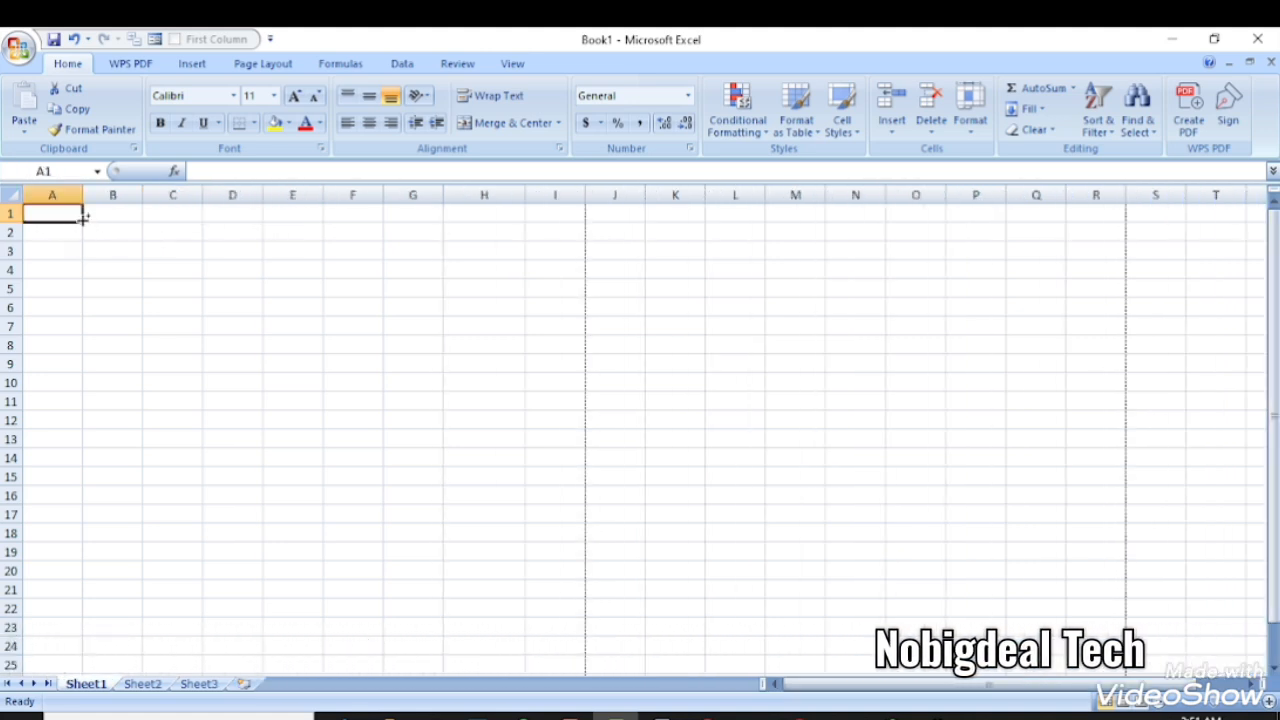
{"action": "left_click_drag", "start_coordinate": [81, 219], "coordinate": [84, 225]}
{"action": "key", "text": "shift+Right"}
{"action": "key", "text": "shift+Right"}
{"action": "key", "text": "shift+Right"}
{"action": "key", "text": "shift+Right"}
{"action": "key", "text": "shift+Right"}
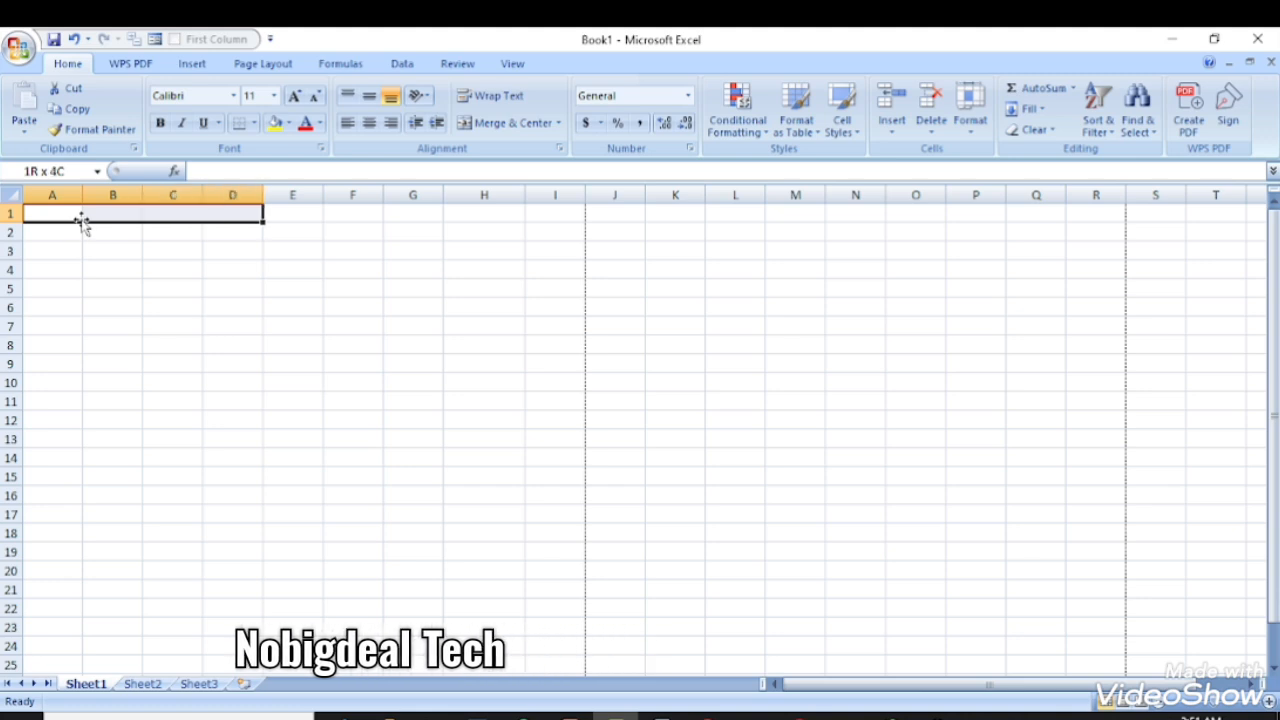
{"action": "key", "text": "Right"}
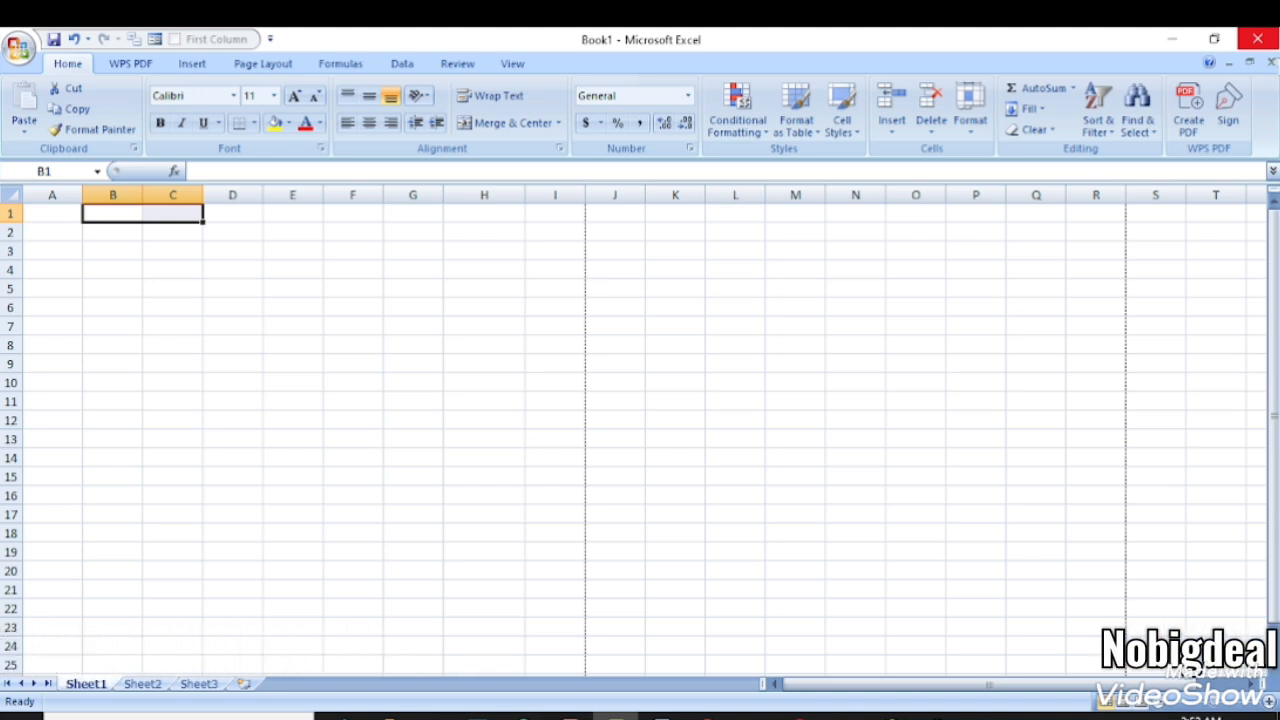
{"action": "left_click", "coordinate": [44, 216]}
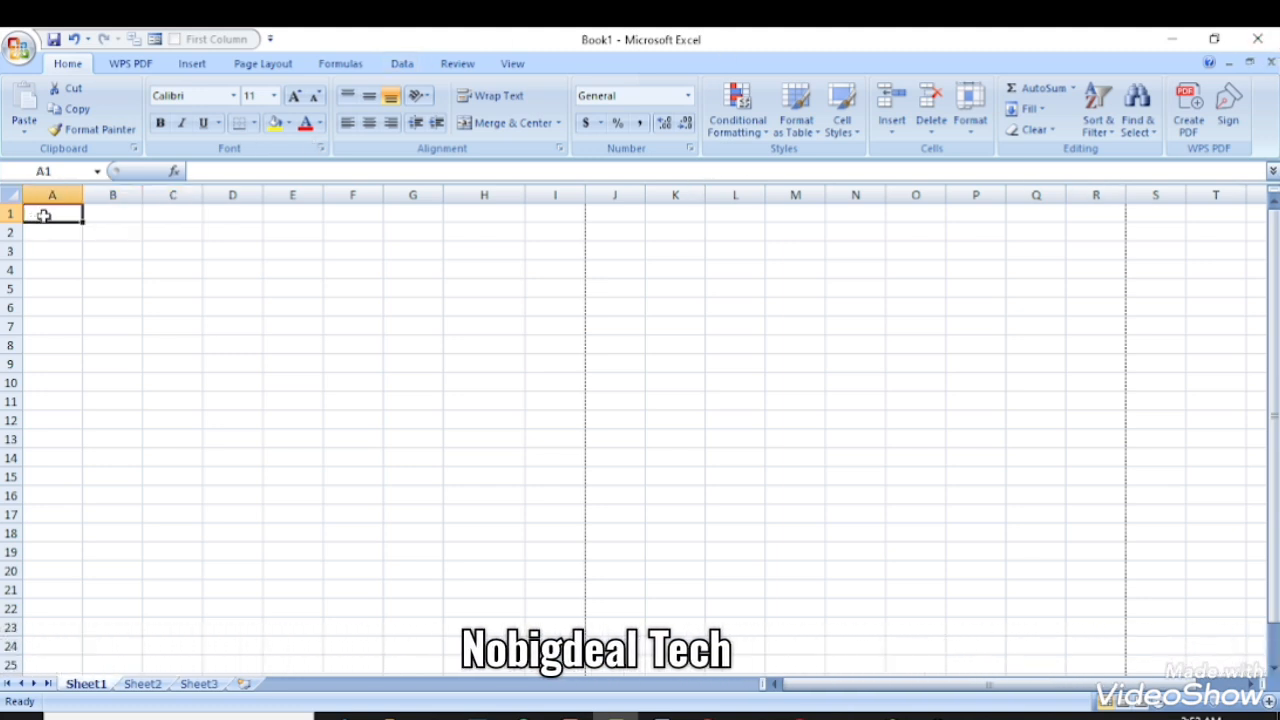
{"action": "left_click_drag", "start_coordinate": [44, 216], "coordinate": [349, 214]}
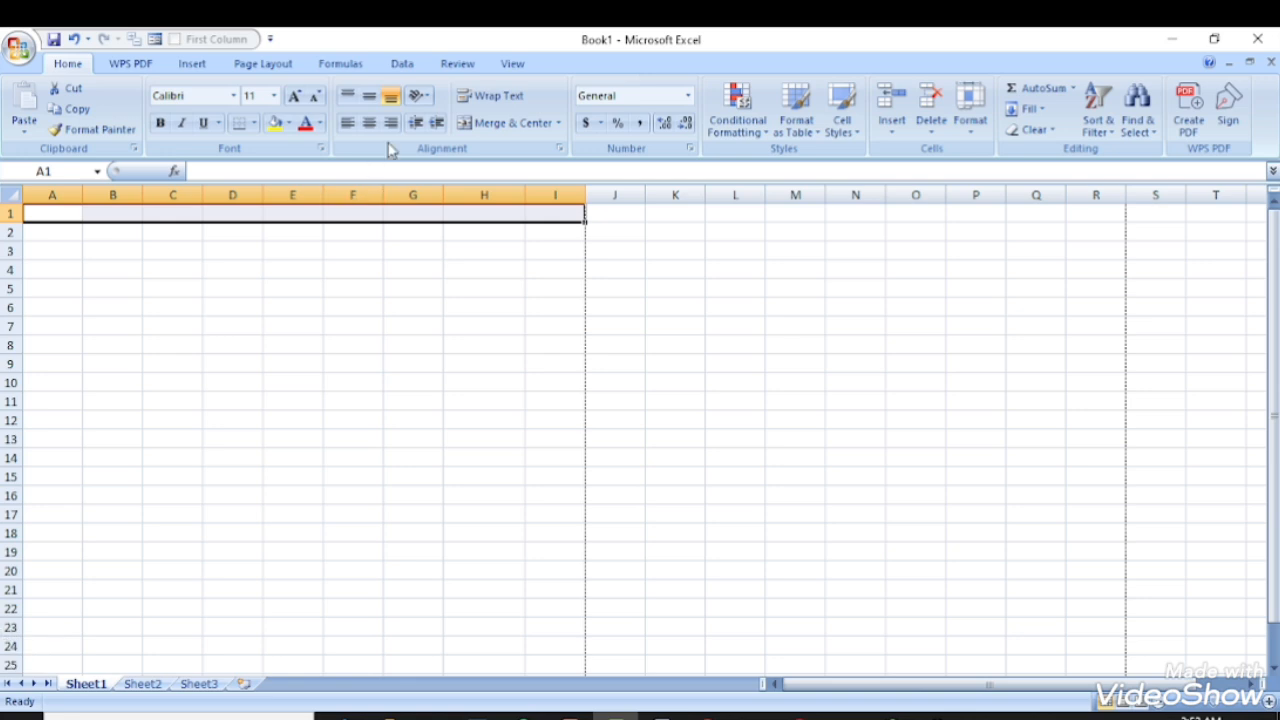
- Merge and centre A1:I1 and enter the title 'The List of Student in Class'
{"action": "left_click", "coordinate": [514, 125]}
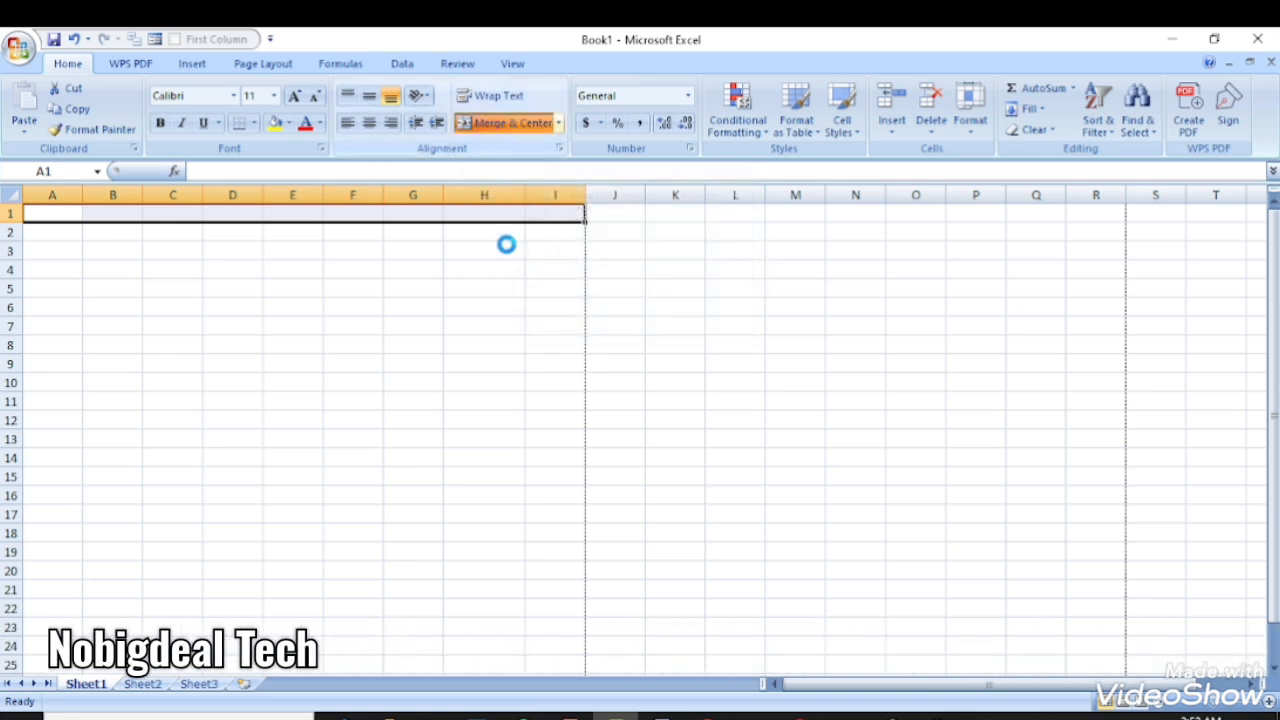
{"action": "double_click", "coordinate": [268, 214]}
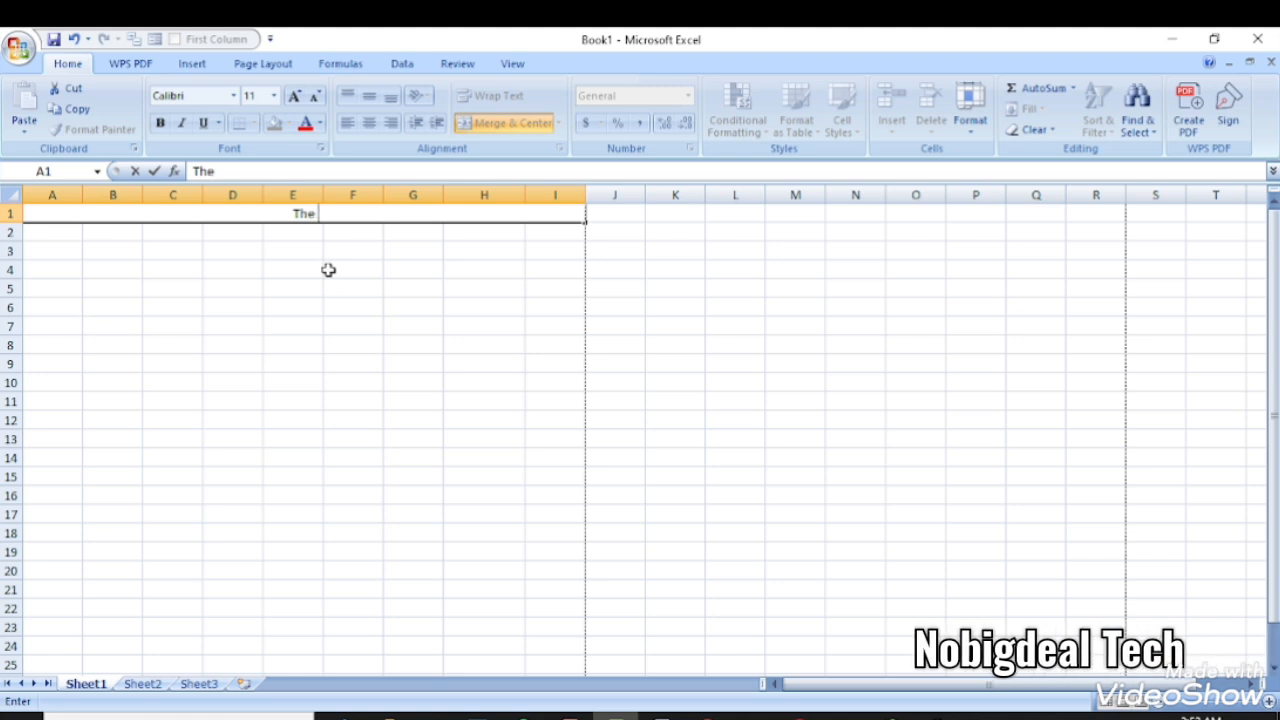
{"action": "type", "text": "The List of"}
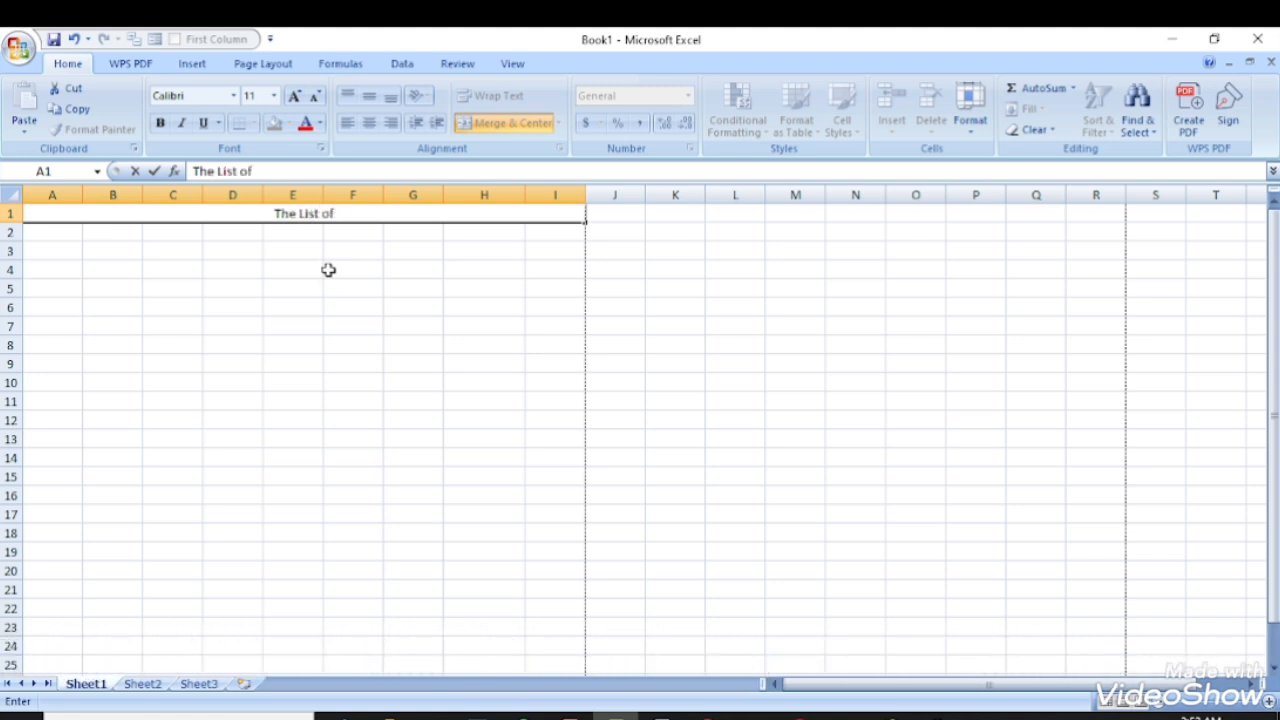
{"action": "type", "text": " Sudn"}
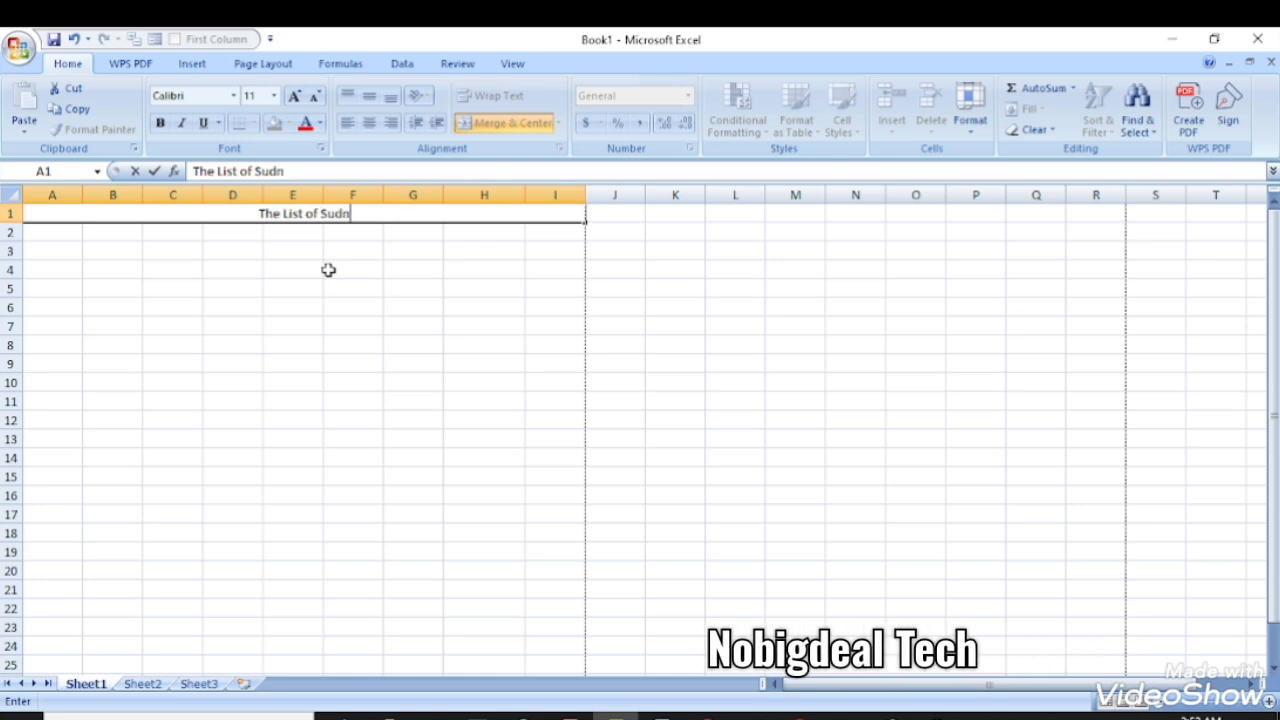
{"action": "key", "text": "BackSpace"}
{"action": "key", "text": "BackSpace"}
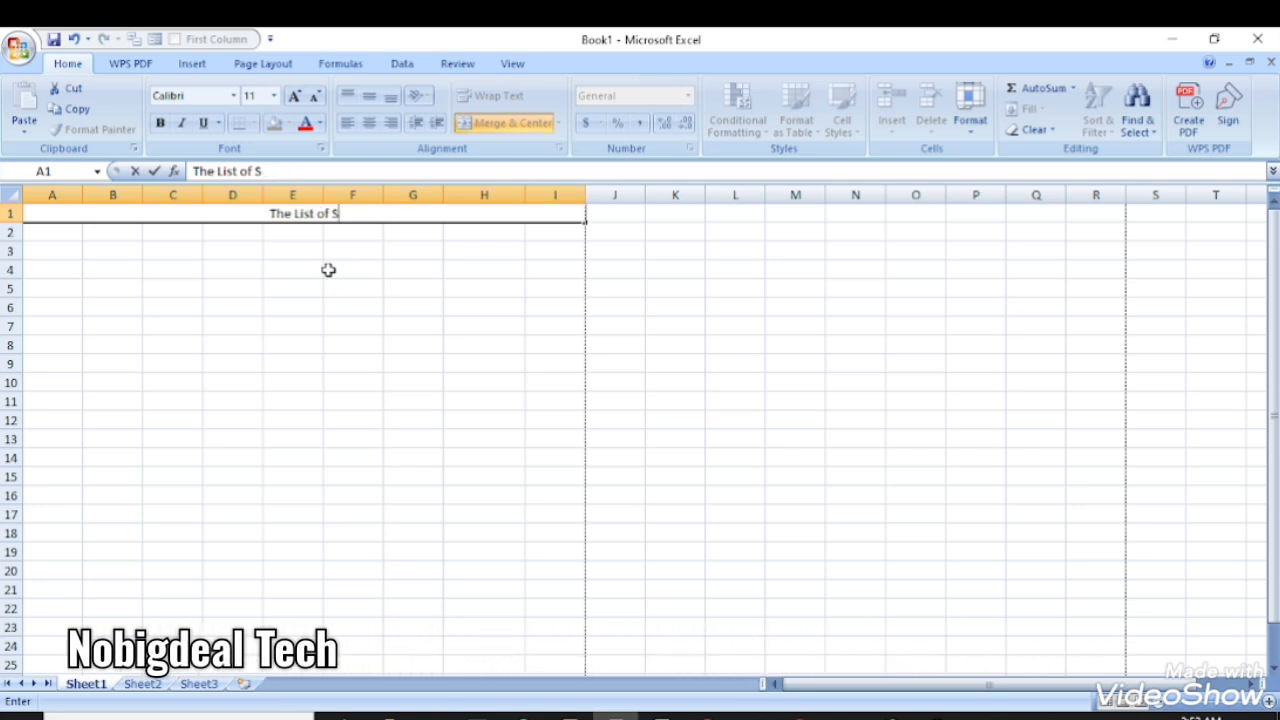
{"action": "type", "text": "tuden"}
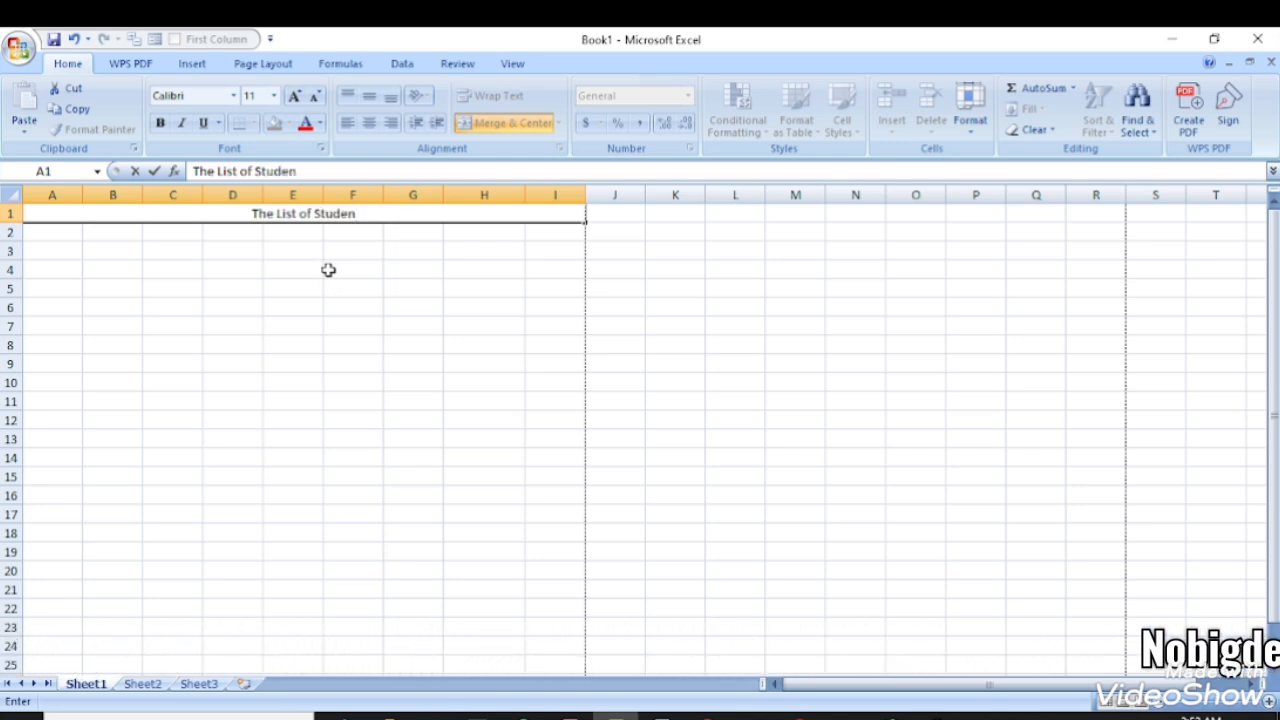
{"action": "type", "text": "t in "}
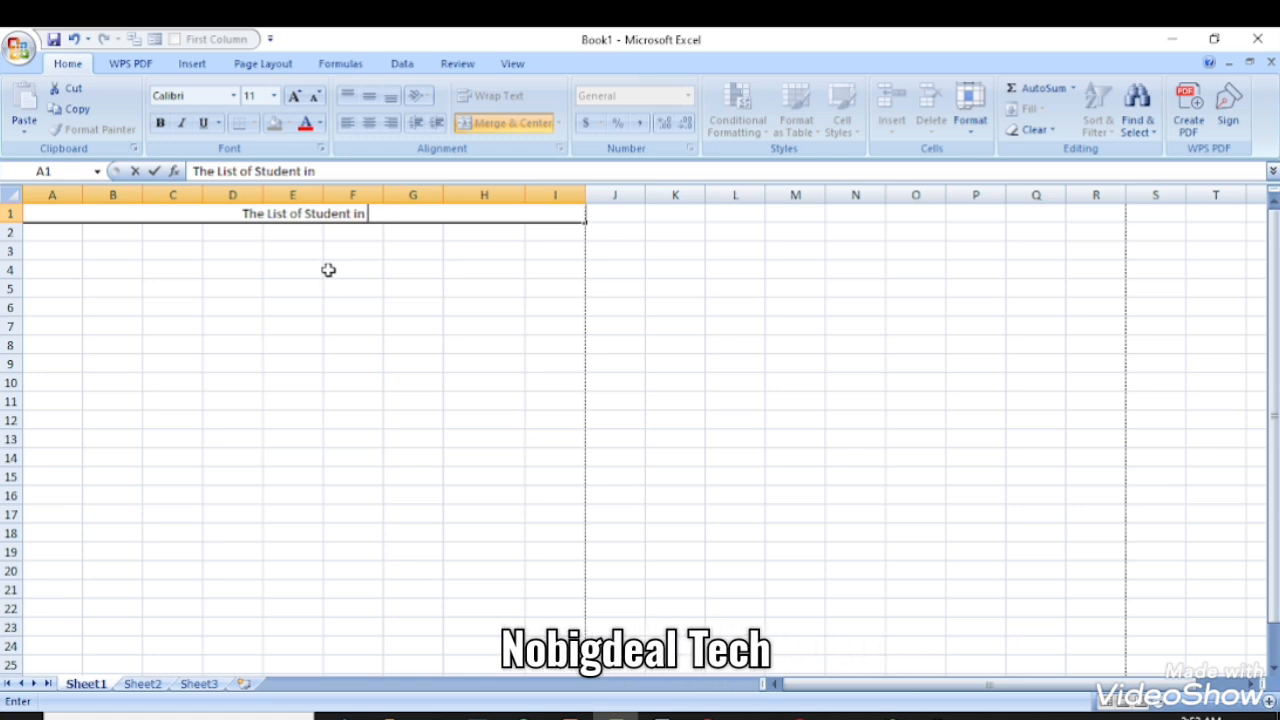
{"action": "type", "text": "Class"}
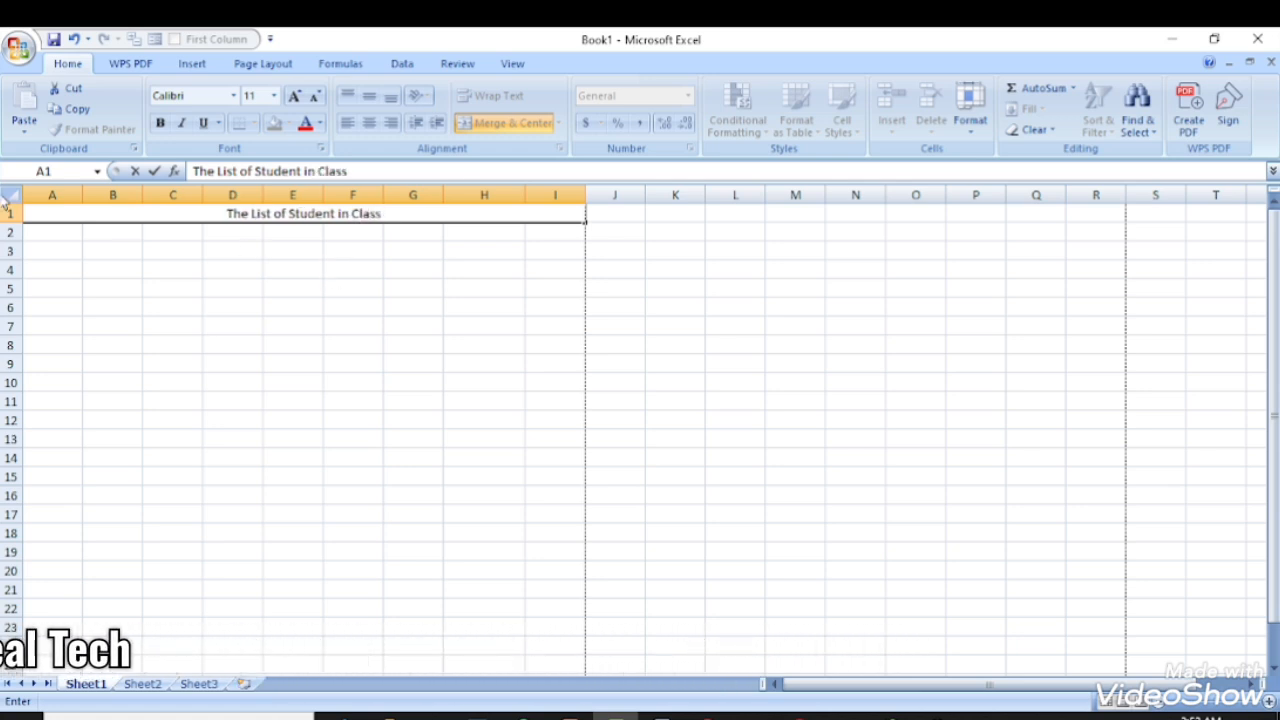
{"action": "left_click", "coordinate": [105, 254]}
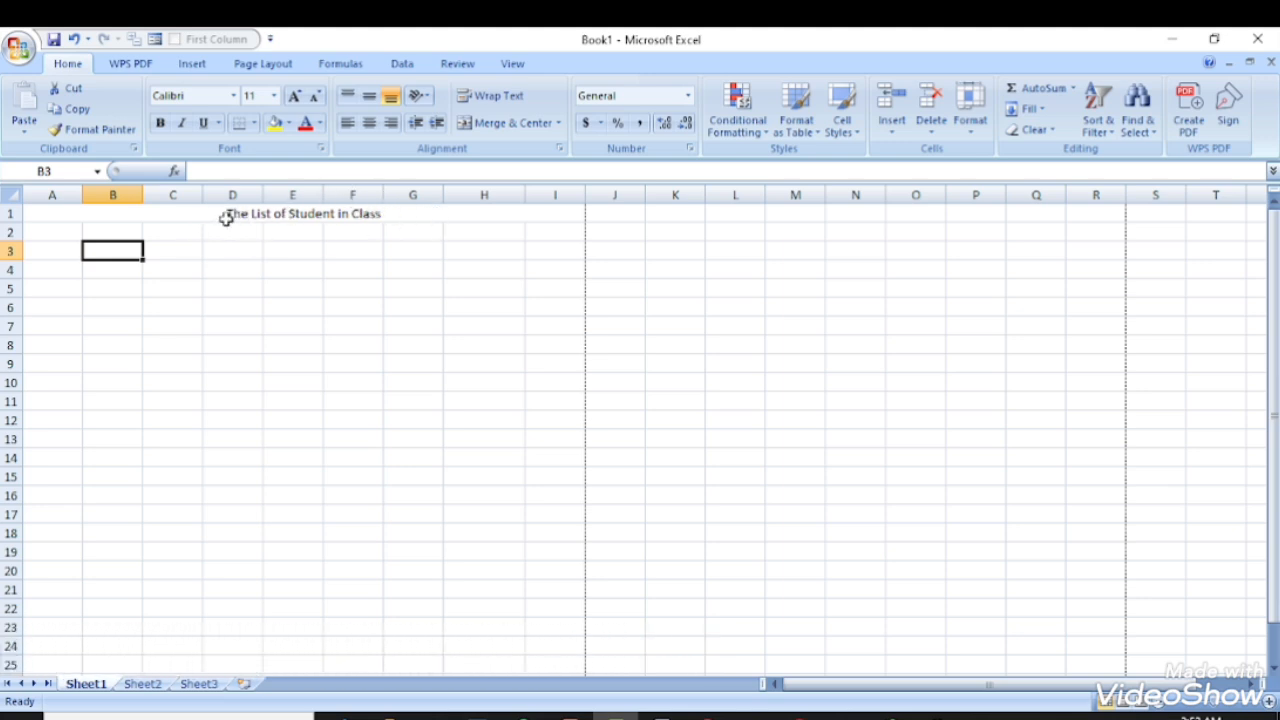
{"action": "scroll", "coordinate": [191, 337], "scroll_direction": "down", "scroll_amount": 7}
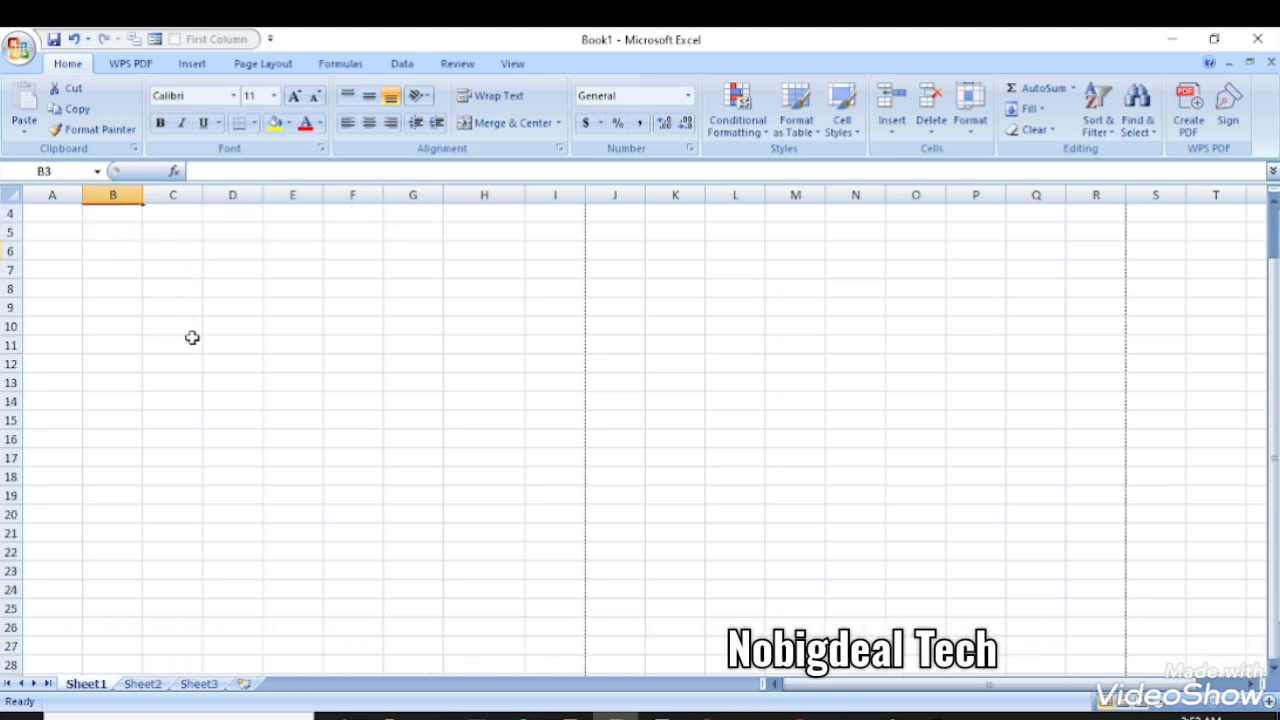
{"action": "scroll", "coordinate": [193, 340], "scroll_direction": "up", "scroll_amount": 1}
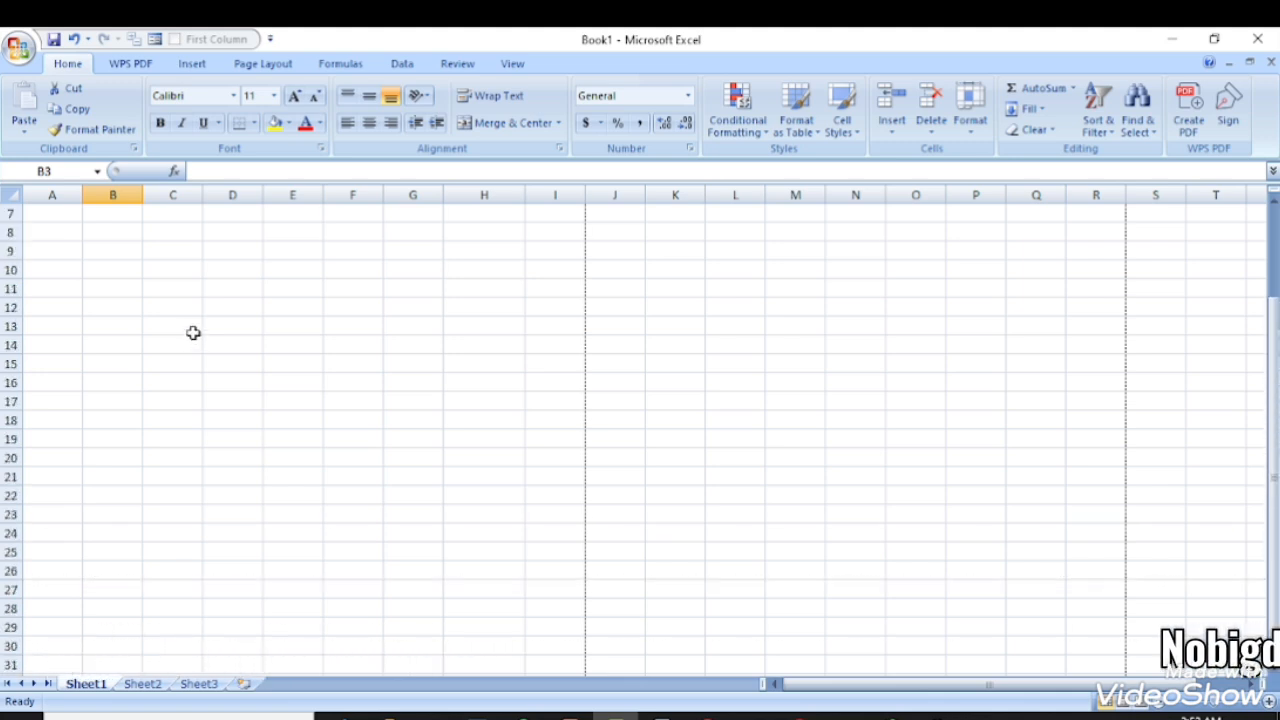
{"action": "scroll", "coordinate": [193, 332], "scroll_direction": "up", "scroll_amount": 2}
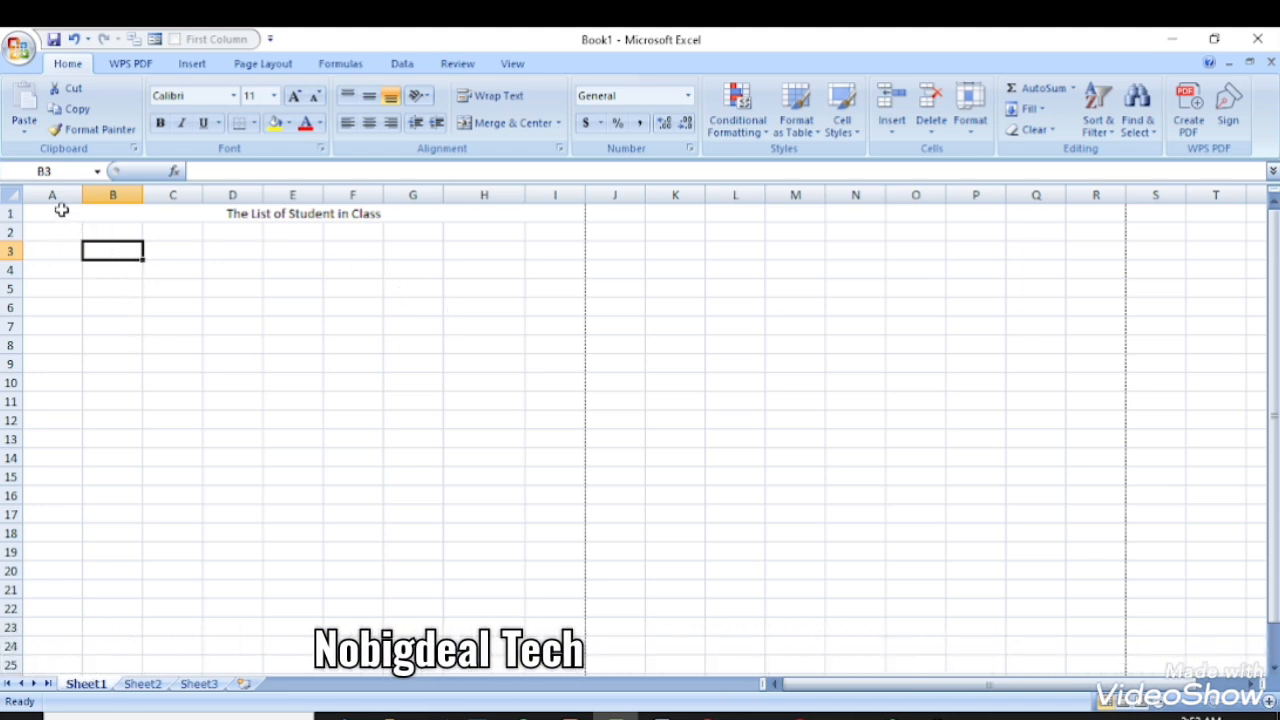
{"action": "left_click_drag", "start_coordinate": [61, 210], "coordinate": [161, 624]}
{"action": "left_click", "coordinate": [198, 683]}
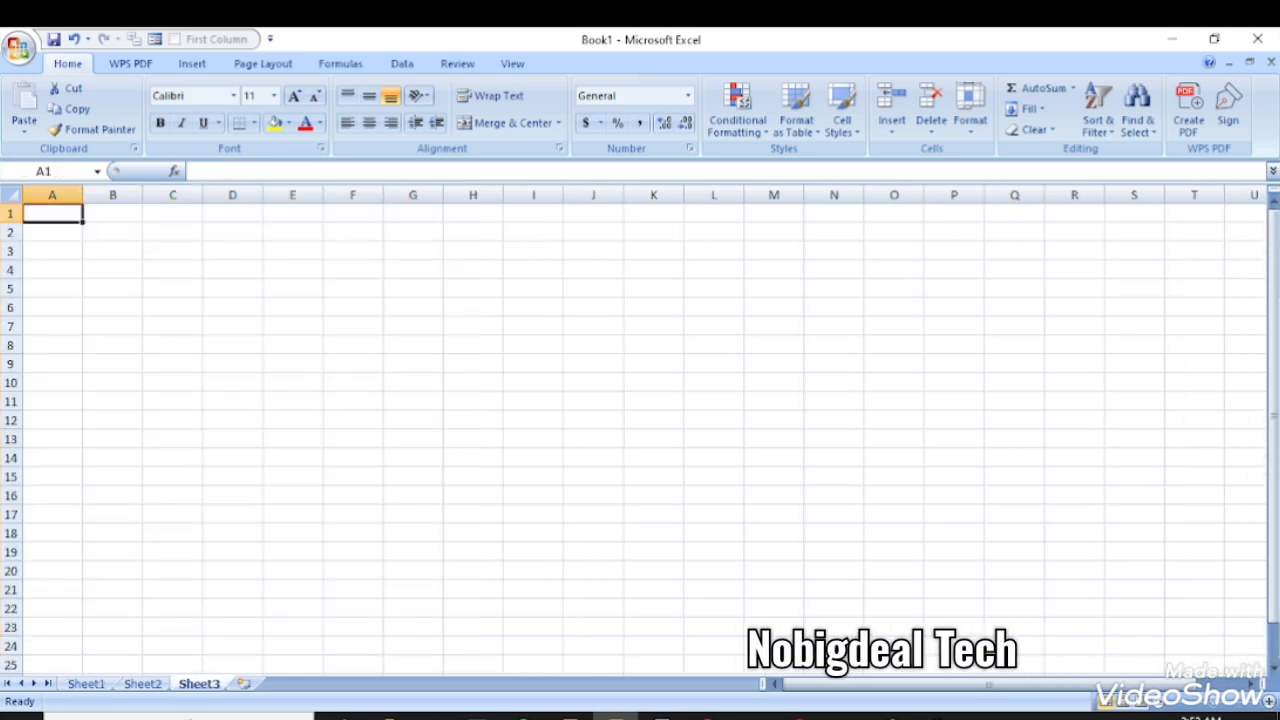
{"action": "left_click_drag", "start_coordinate": [412, 345], "coordinate": [411, 288]}
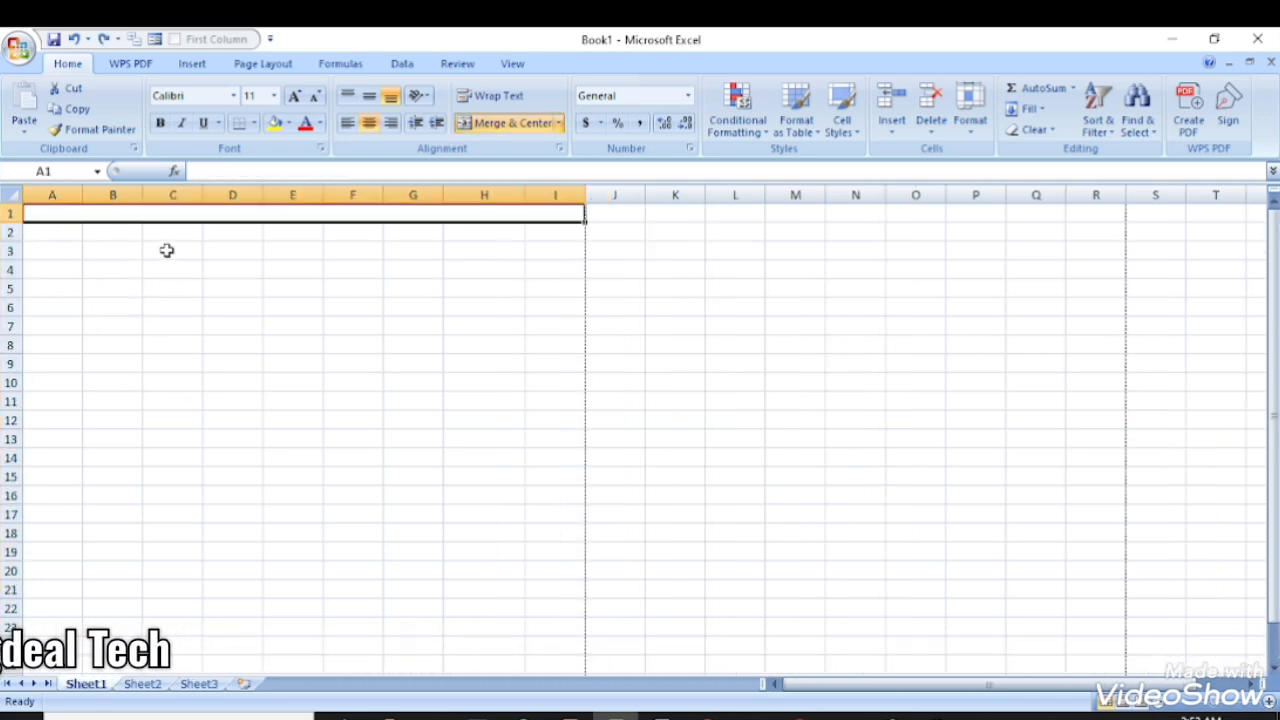
{"action": "key", "text": "ctrl+z"}
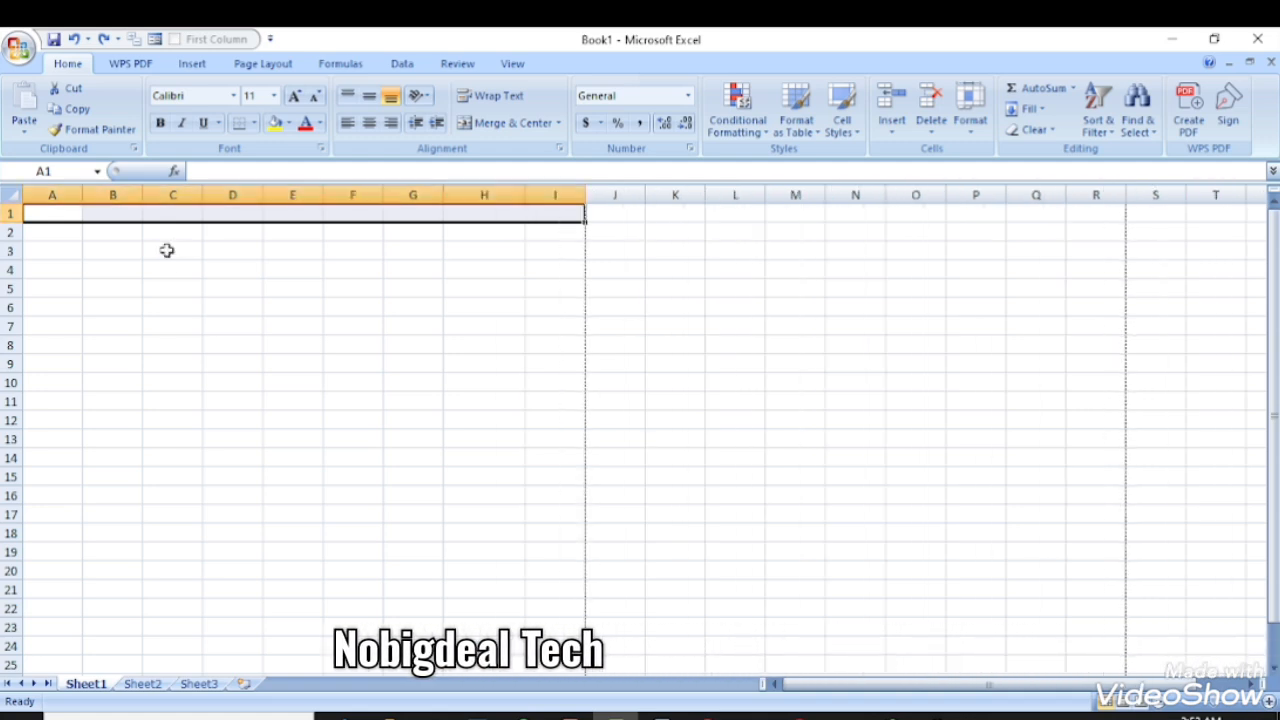
{"action": "key", "text": "ctrl+y"}
{"action": "key", "text": "ctrl+y"}
{"action": "left_click", "coordinate": [228, 230]}
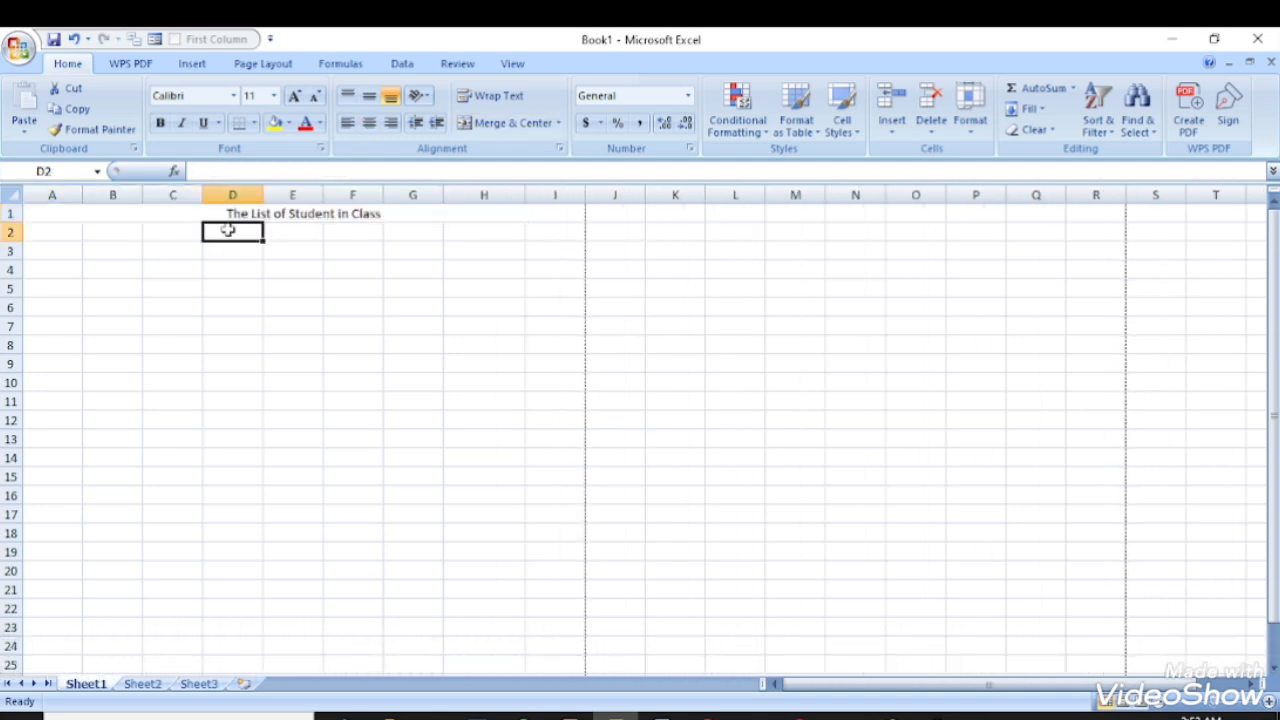
{"action": "left_click_drag", "start_coordinate": [50, 213], "coordinate": [324, 711]}
{"action": "left_click_drag", "start_coordinate": [322, 692], "coordinate": [324, 576]}
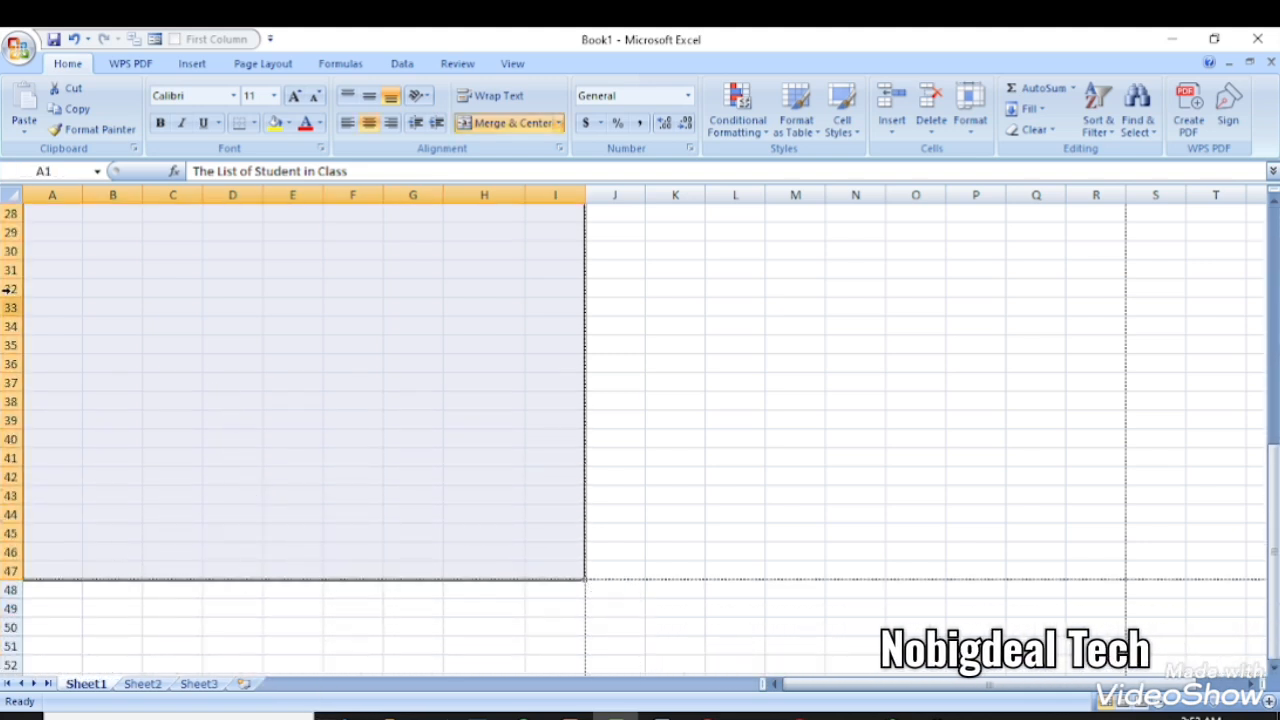
- Set the selected A1:I47 block to Times New Roman, size 14
{"action": "left_click", "coordinate": [233, 96]}
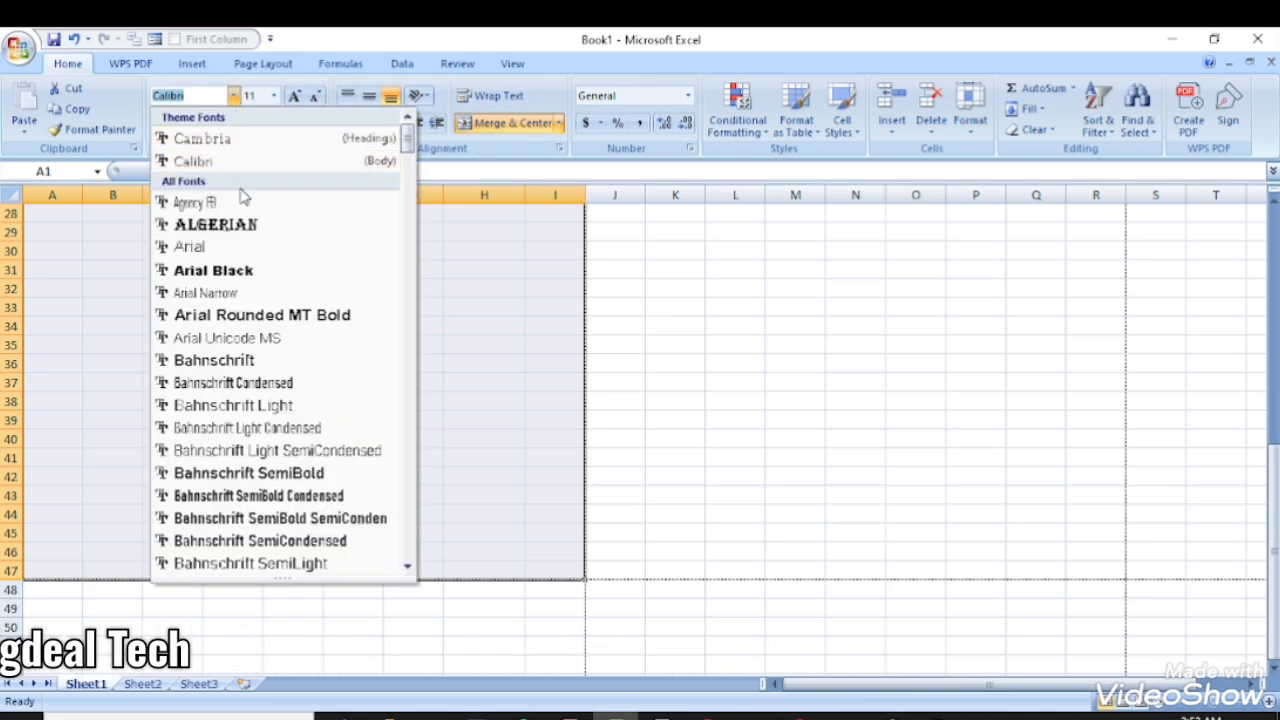
{"action": "scroll", "coordinate": [229, 432], "scroll_direction": "down", "scroll_amount": 6}
{"action": "type", "text": "T"}
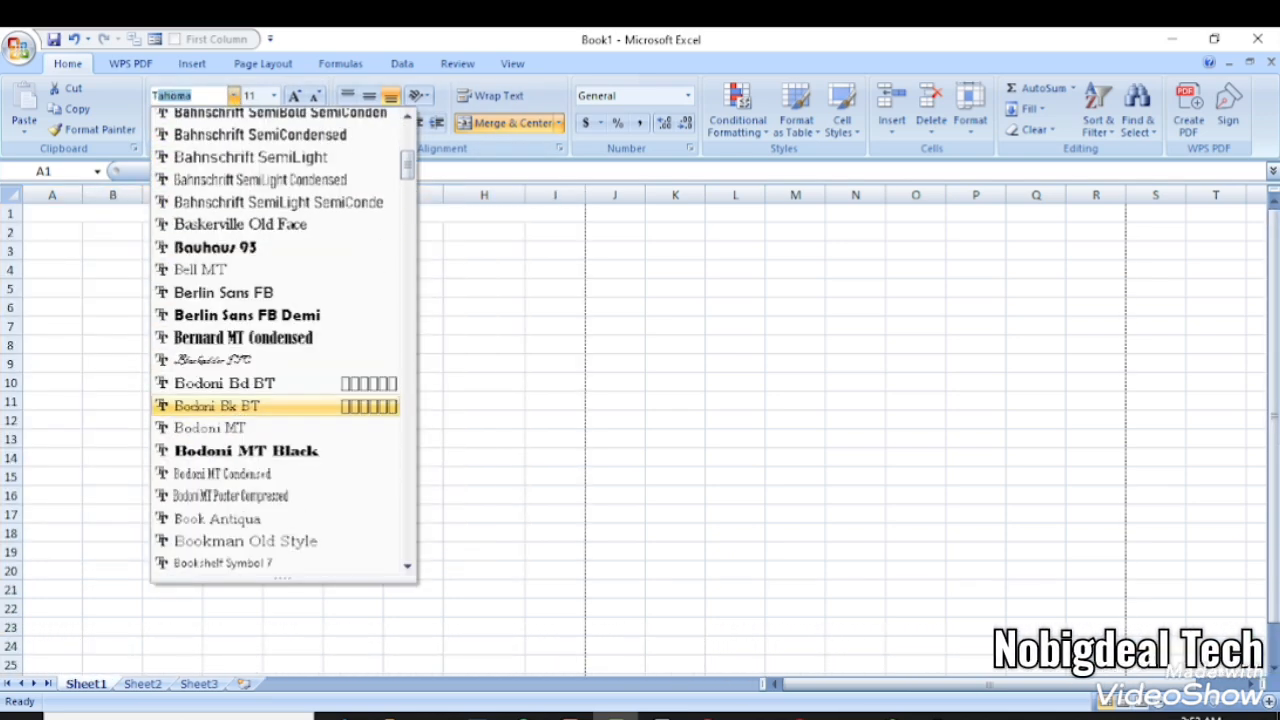
{"action": "type", "text": "imes New Roman"}
{"action": "key", "text": "Return"}
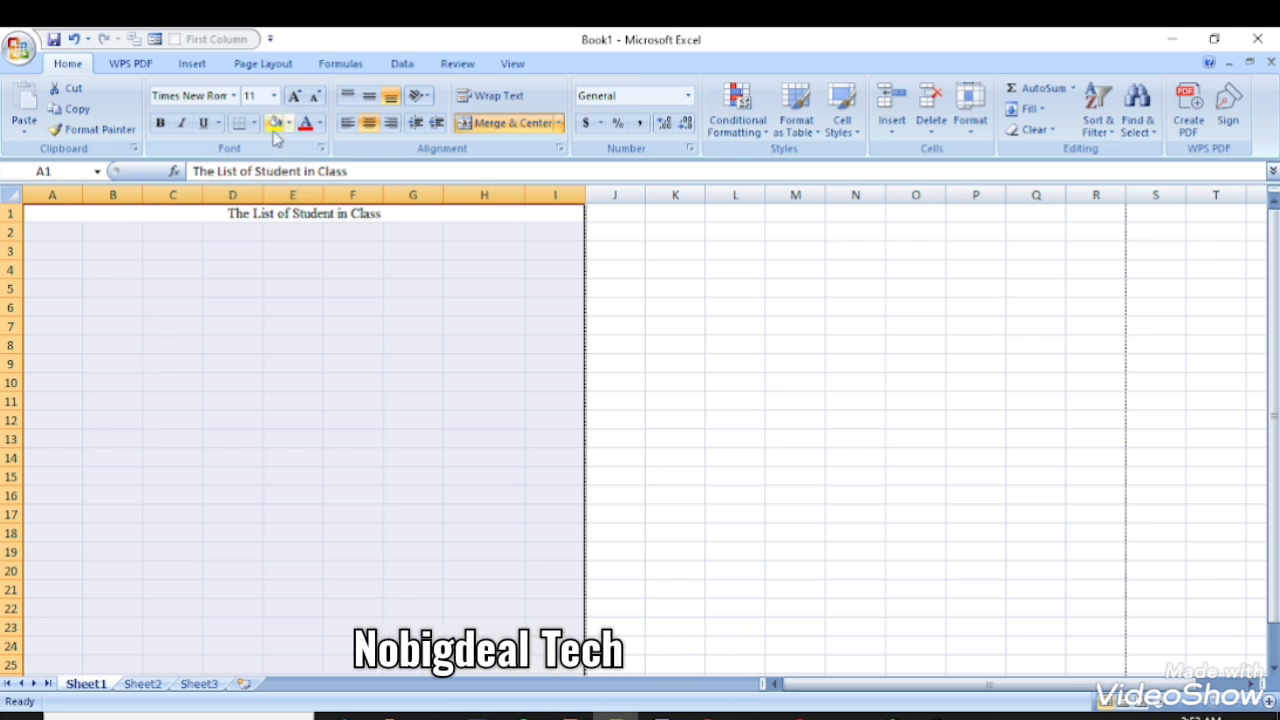
{"action": "left_click", "coordinate": [273, 96]}
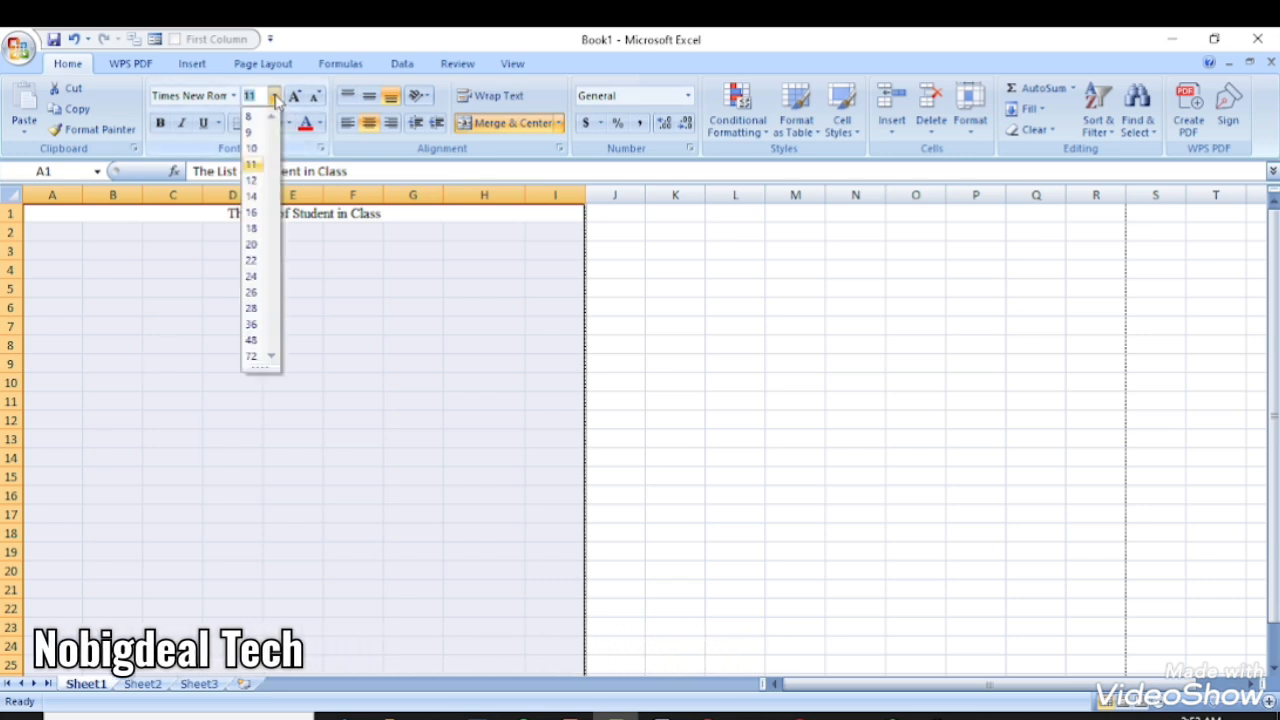
{"action": "left_click", "coordinate": [253, 196]}
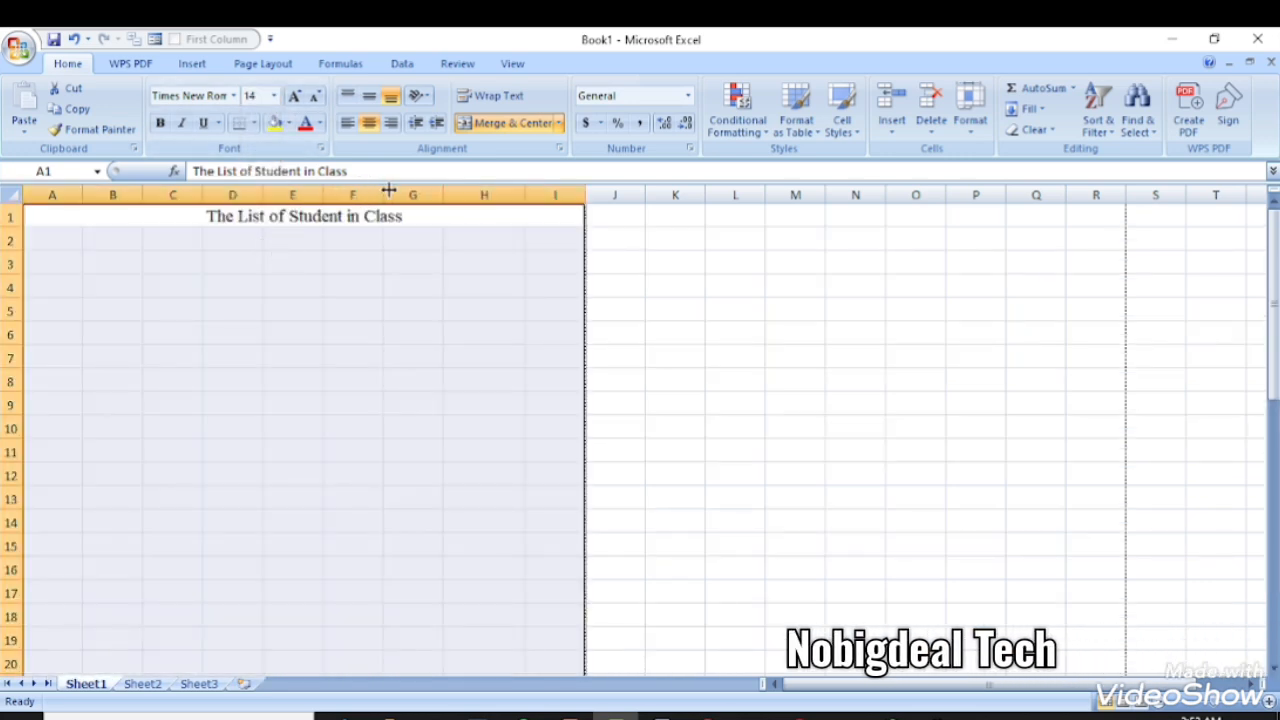
{"action": "left_click", "coordinate": [272, 239]}
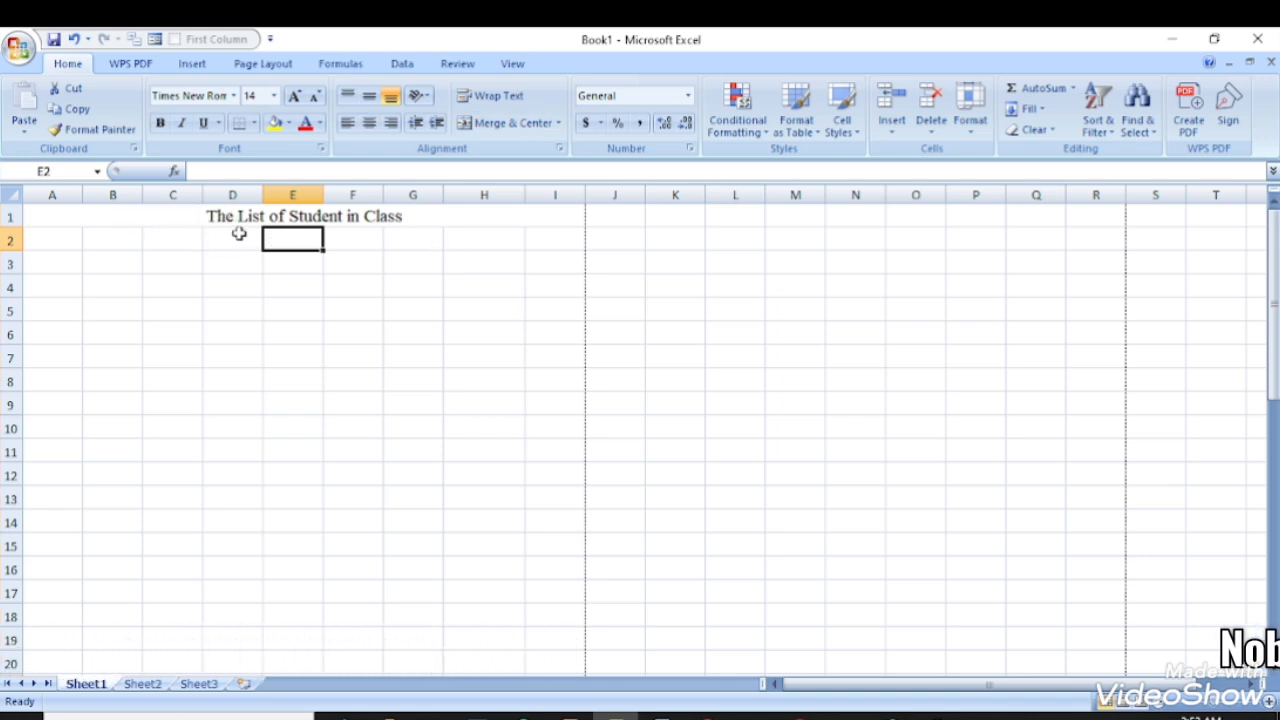
- Enlarge the merged title to size 18 and make it bold
{"action": "left_click", "coordinate": [210, 216]}
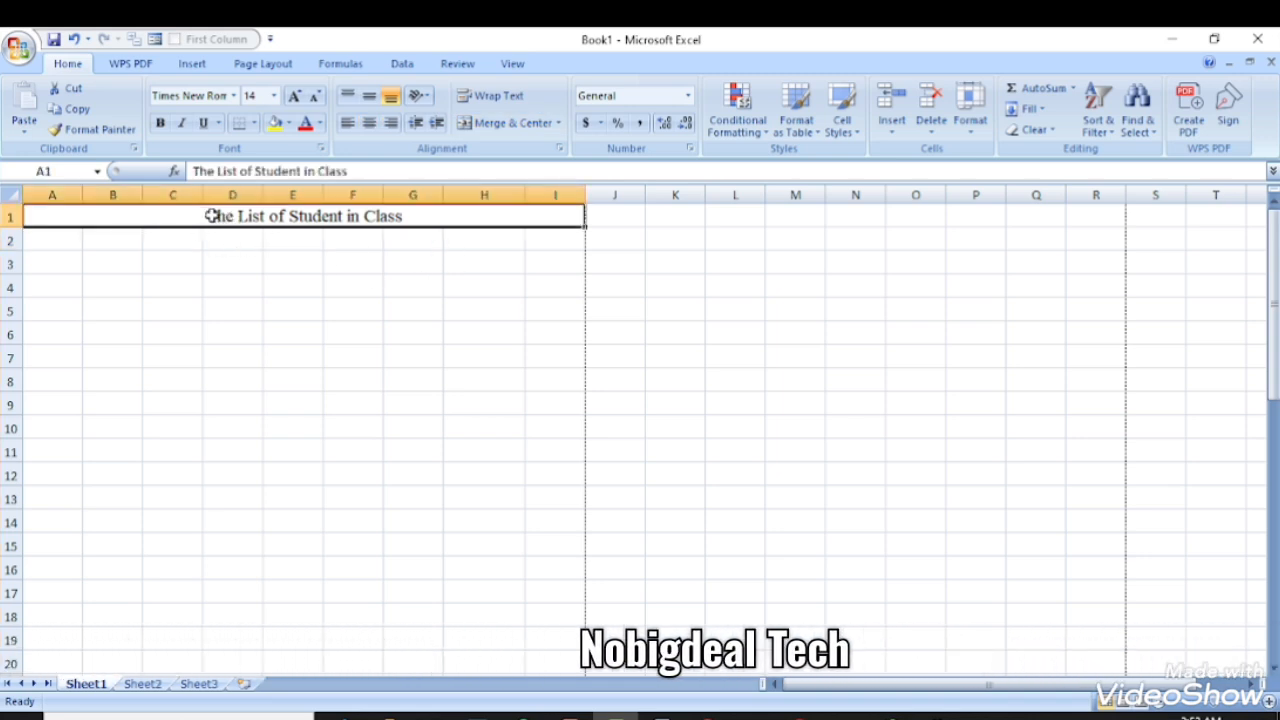
{"action": "left_click", "coordinate": [294, 100]}
{"action": "left_click", "coordinate": [294, 100]}
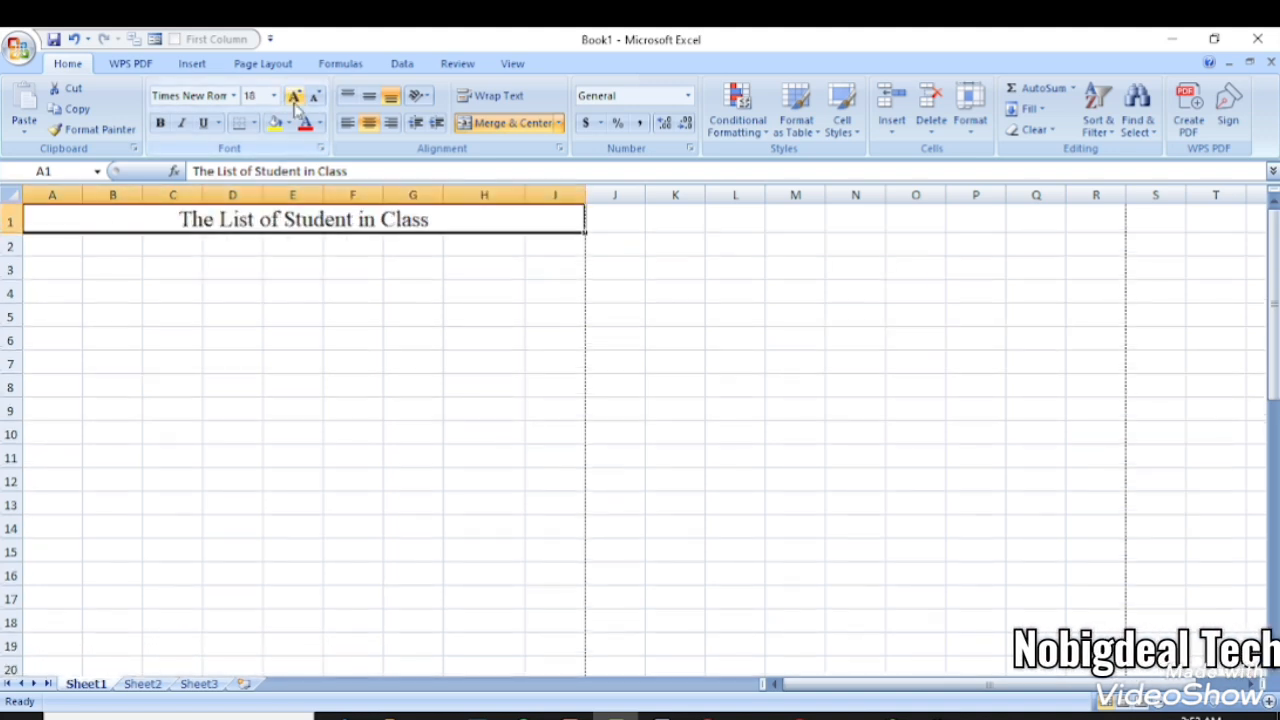
{"action": "left_click", "coordinate": [158, 124]}
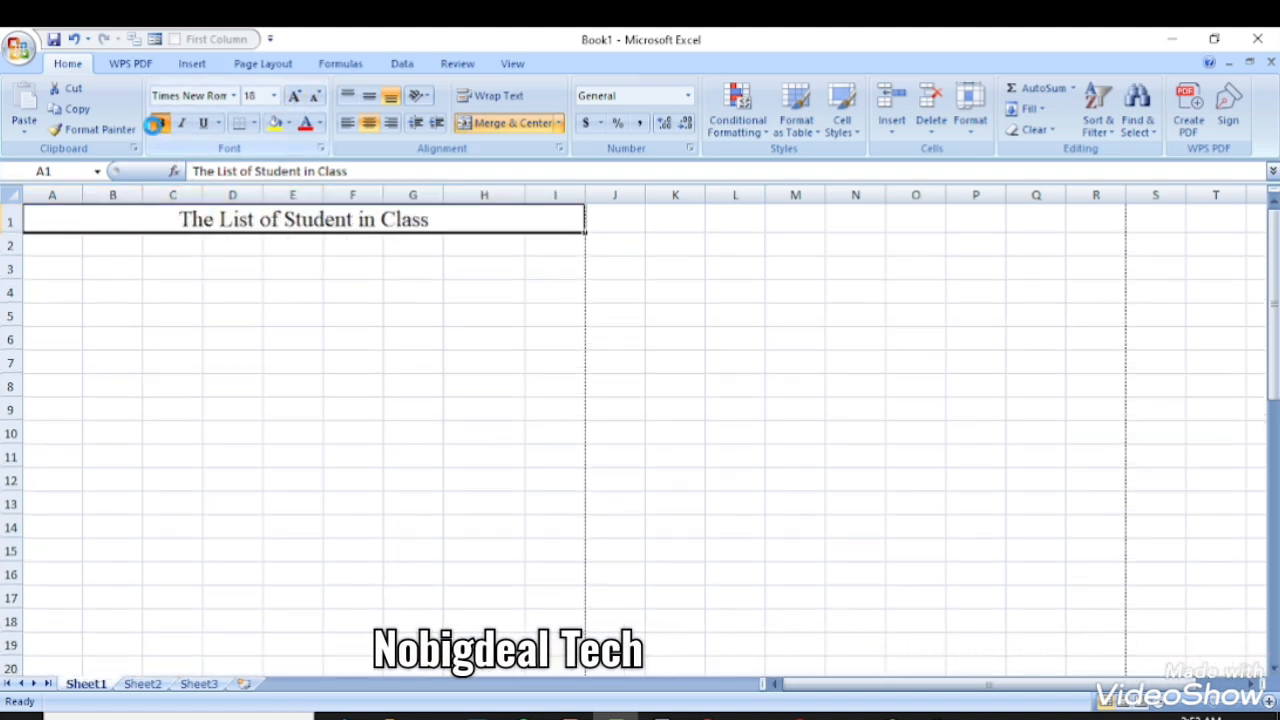
{"action": "left_click", "coordinate": [333, 266]}
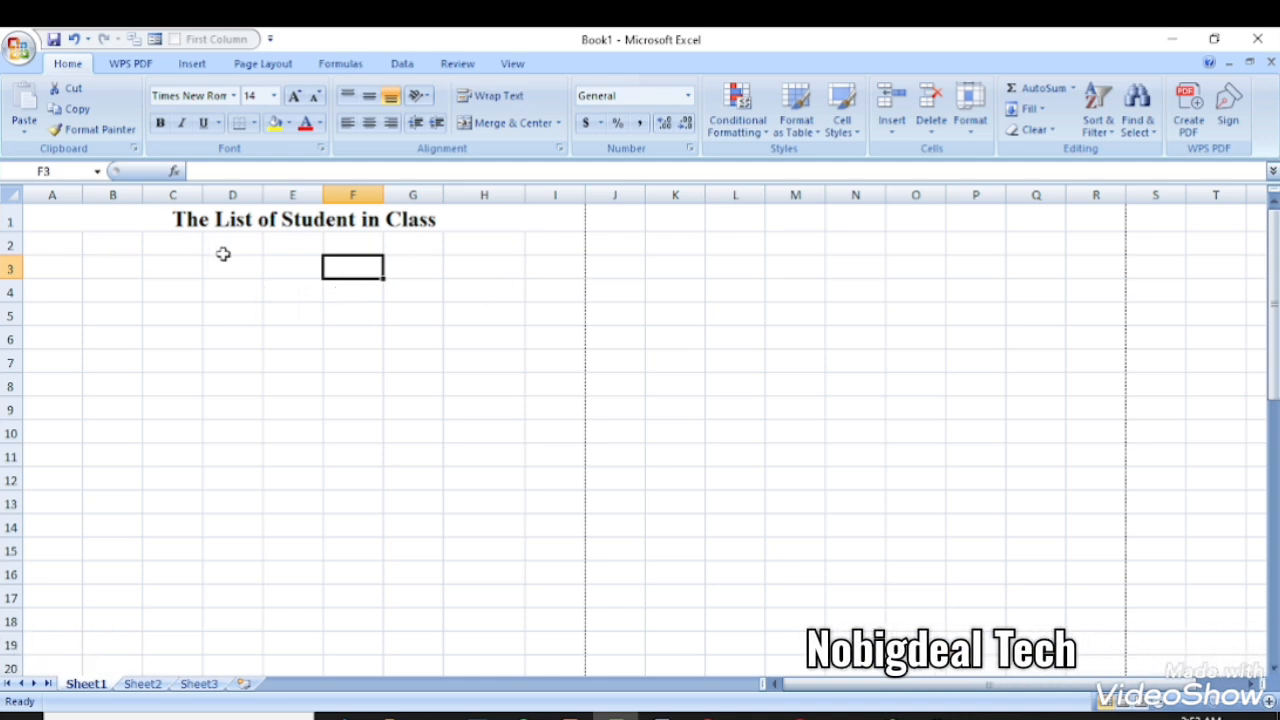
{"action": "left_click", "coordinate": [280, 220]}
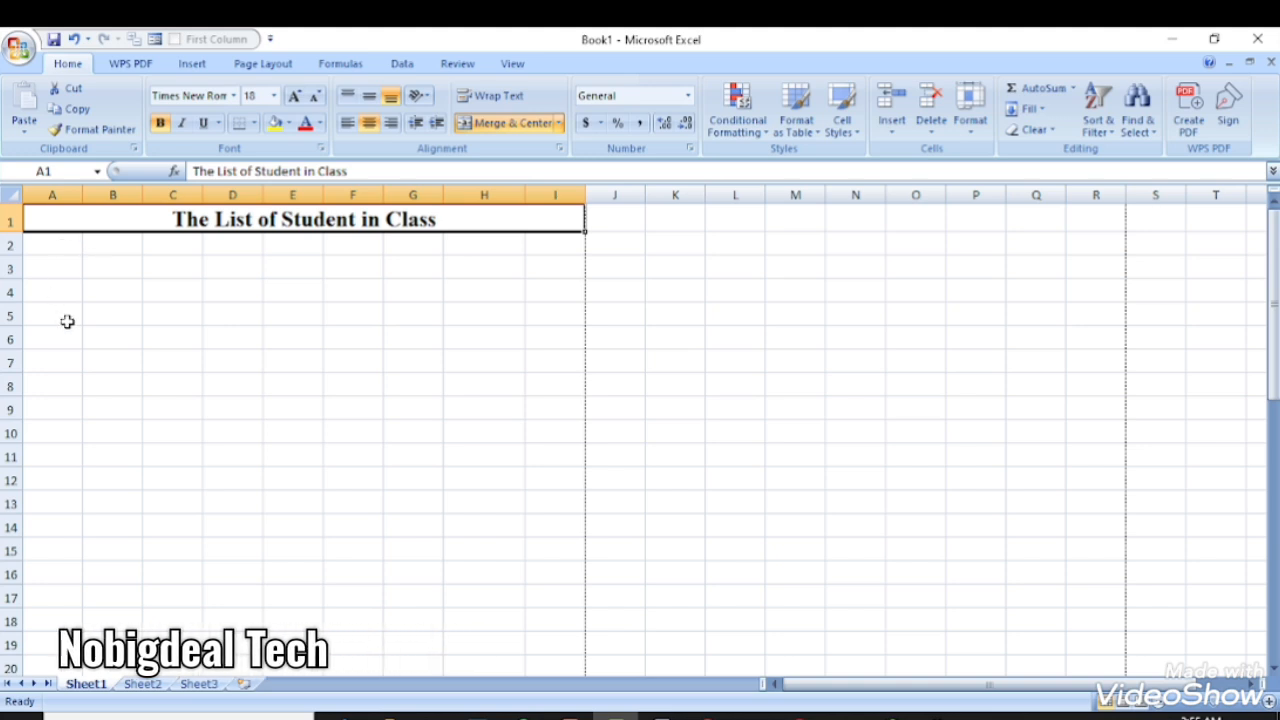
{"action": "left_click", "coordinate": [55, 247]}
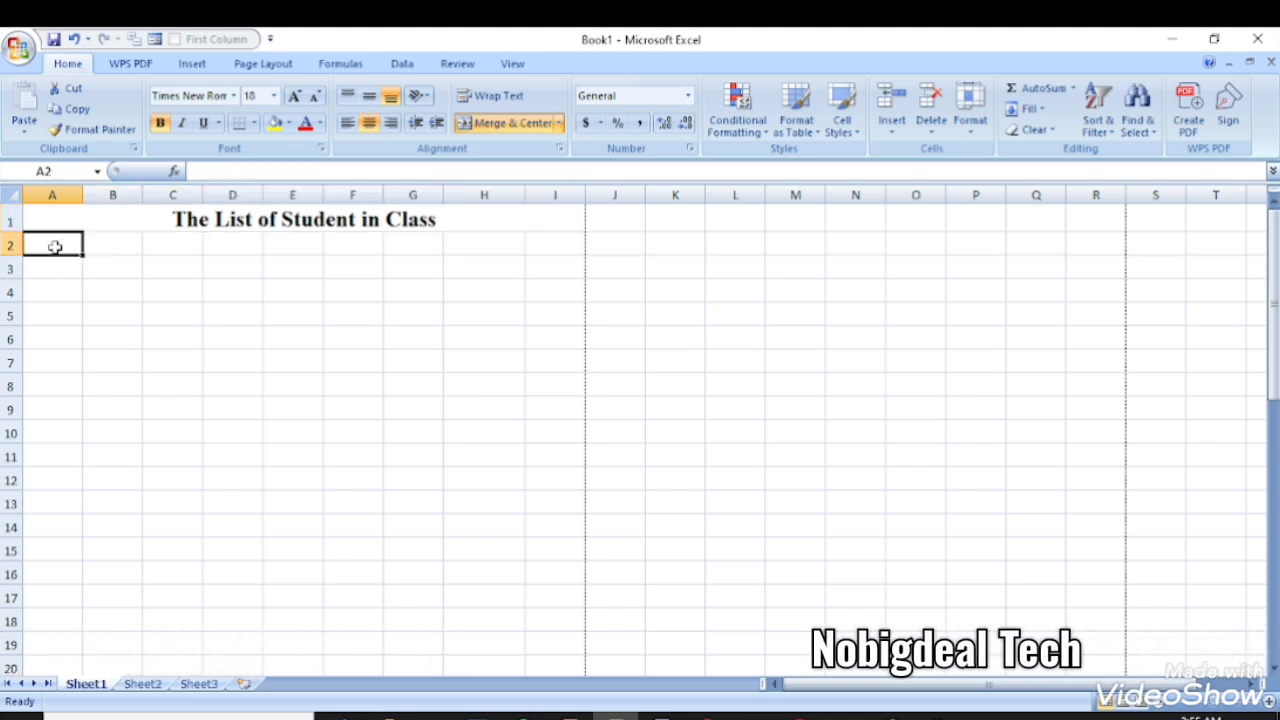
{"action": "left_click", "coordinate": [129, 244]}
{"action": "left_click", "coordinate": [190, 242]}
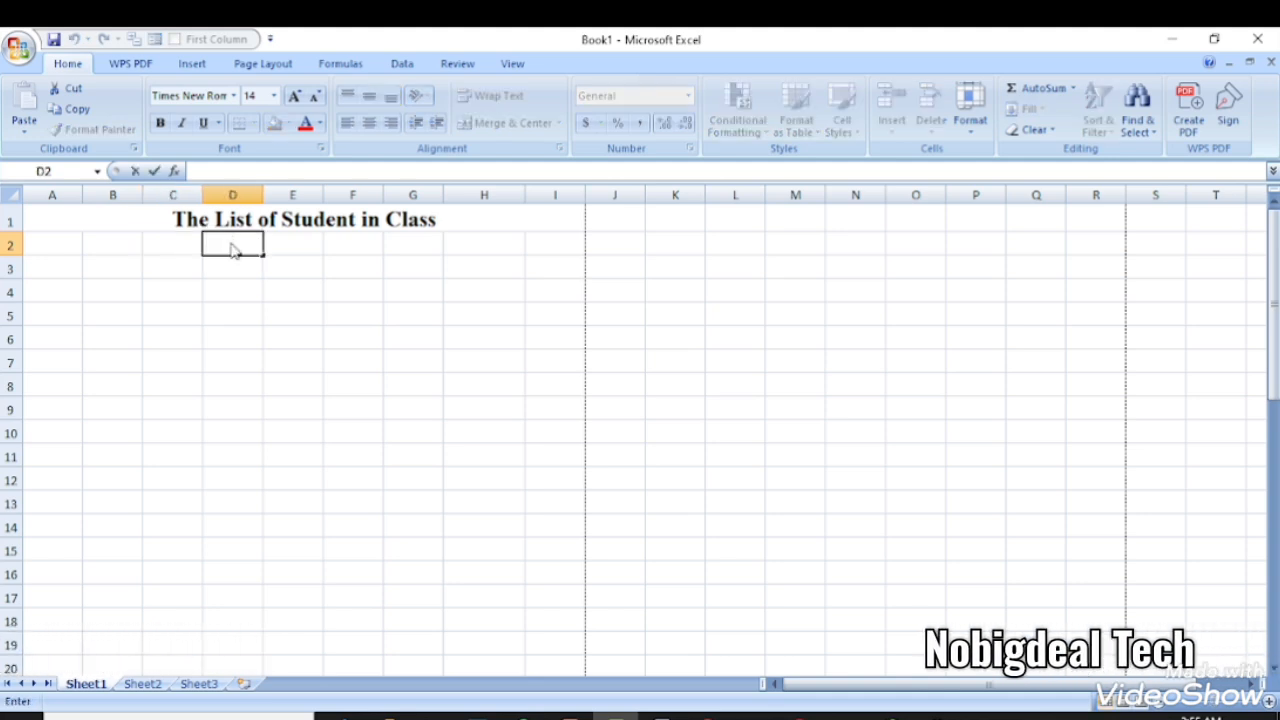
{"action": "left_click", "coordinate": [295, 248]}
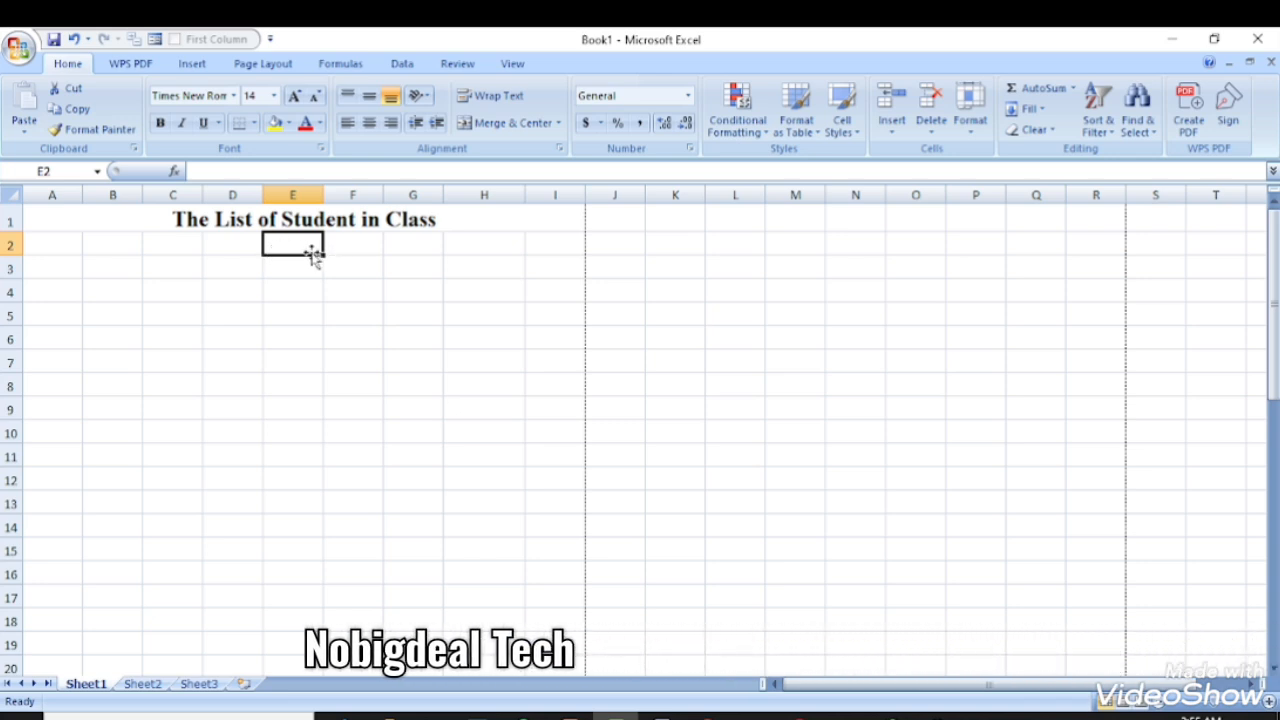
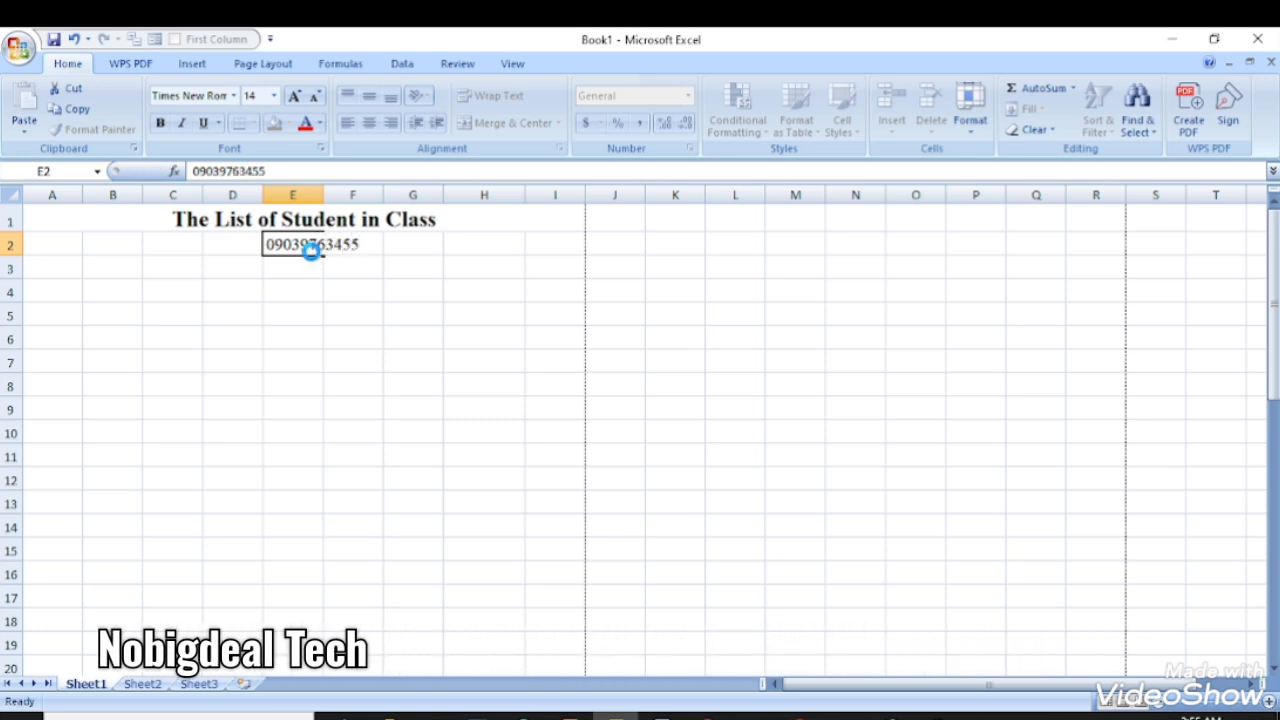
{"action": "key", "text": "Return"}
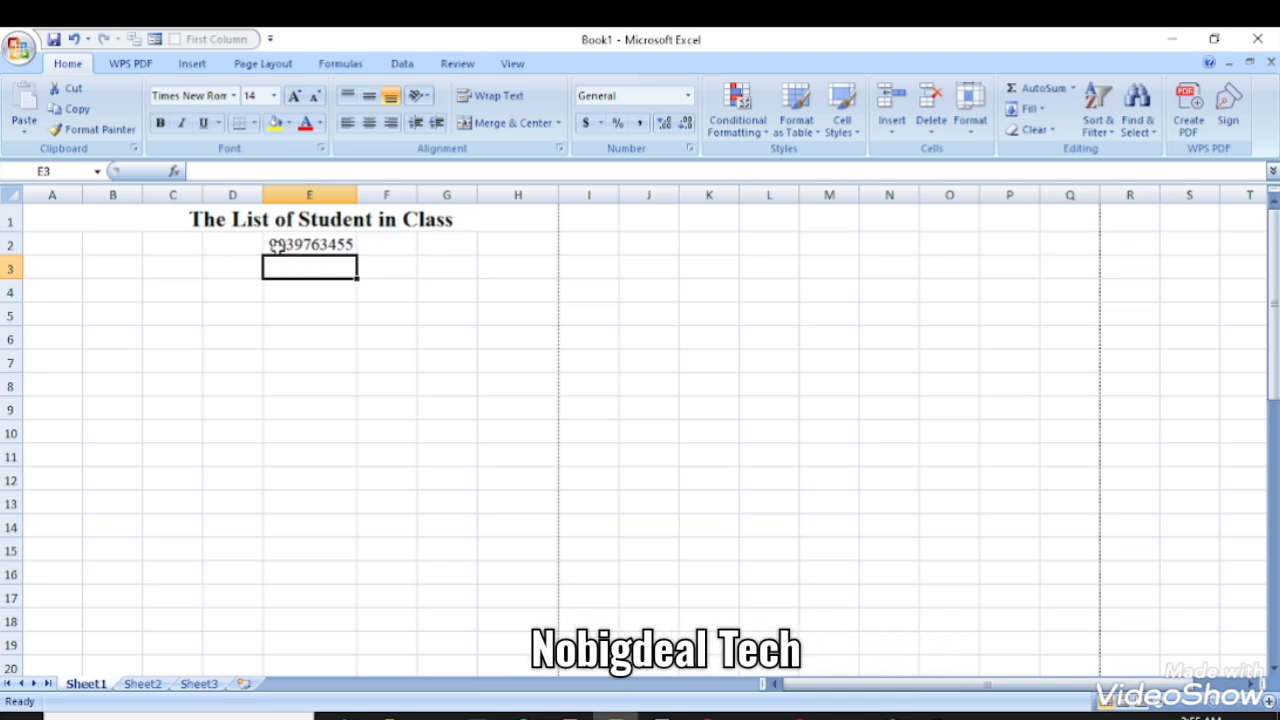
{"action": "left_click", "coordinate": [277, 250]}
{"action": "double_click", "coordinate": [277, 248]}
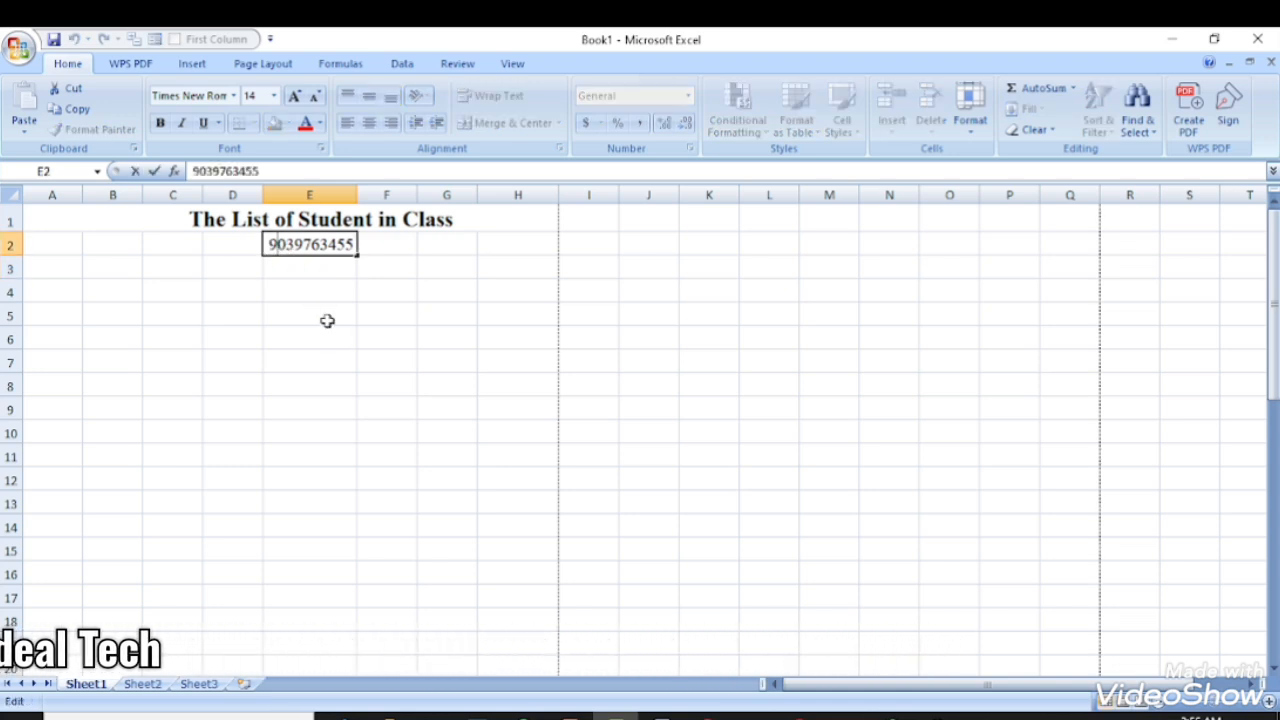
{"action": "left_click", "coordinate": [308, 263]}
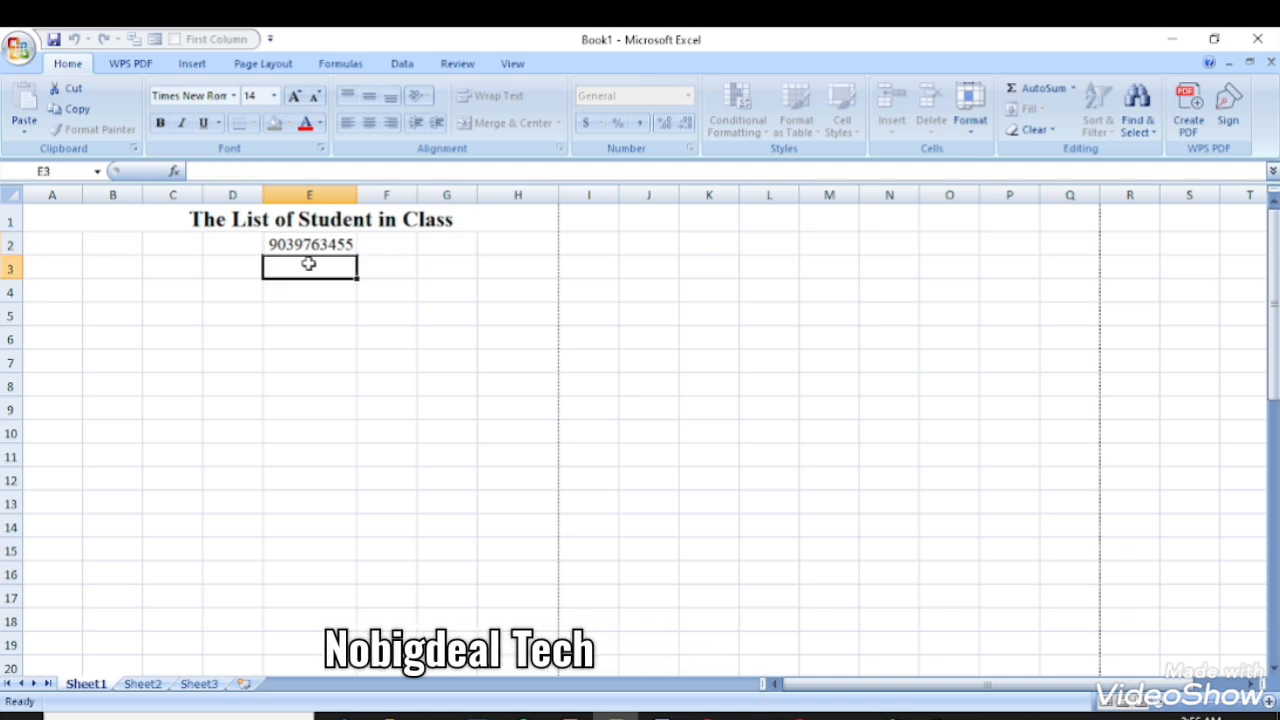
{"action": "left_click", "coordinate": [281, 243]}
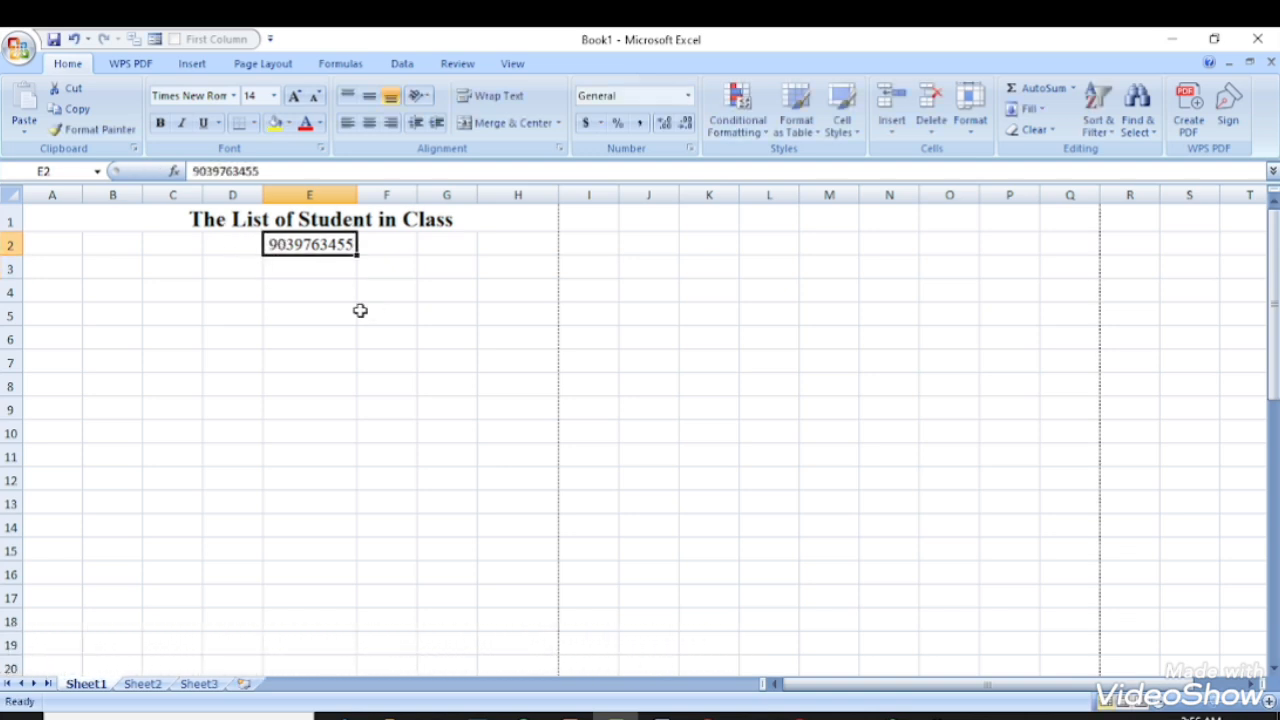
{"action": "key", "text": "Delete"}
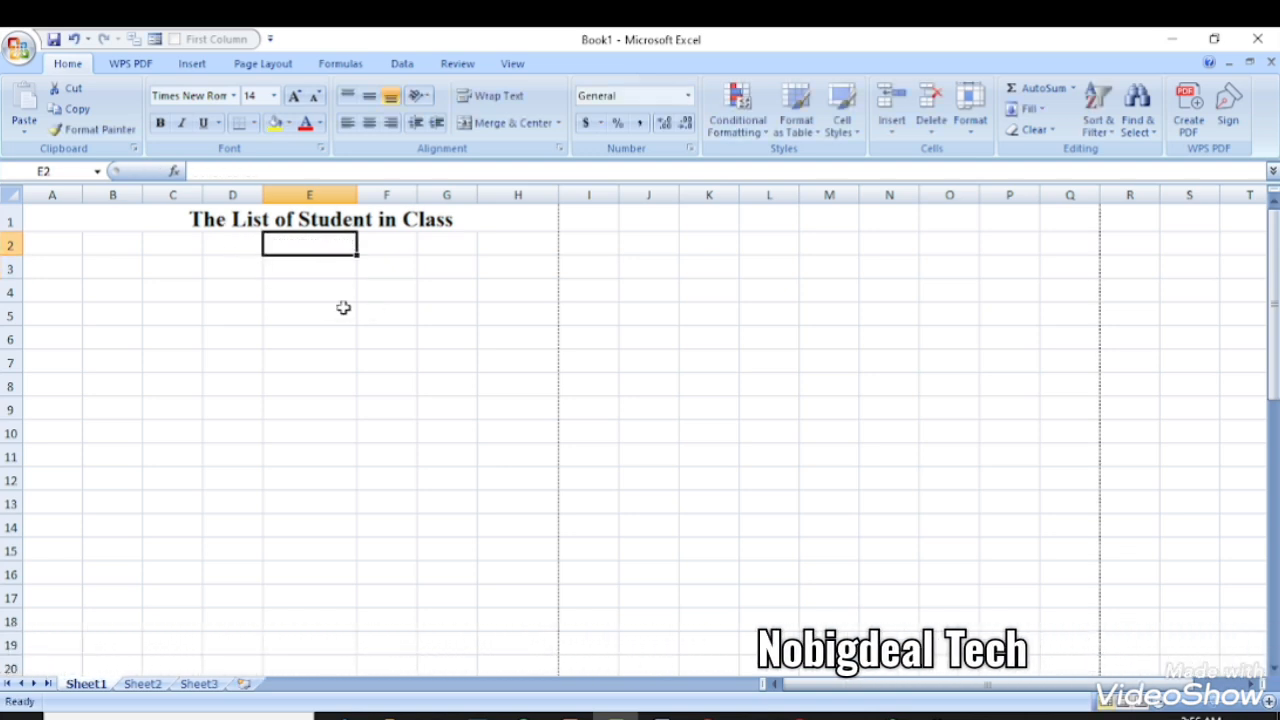
{"action": "left_click", "coordinate": [62, 249]}
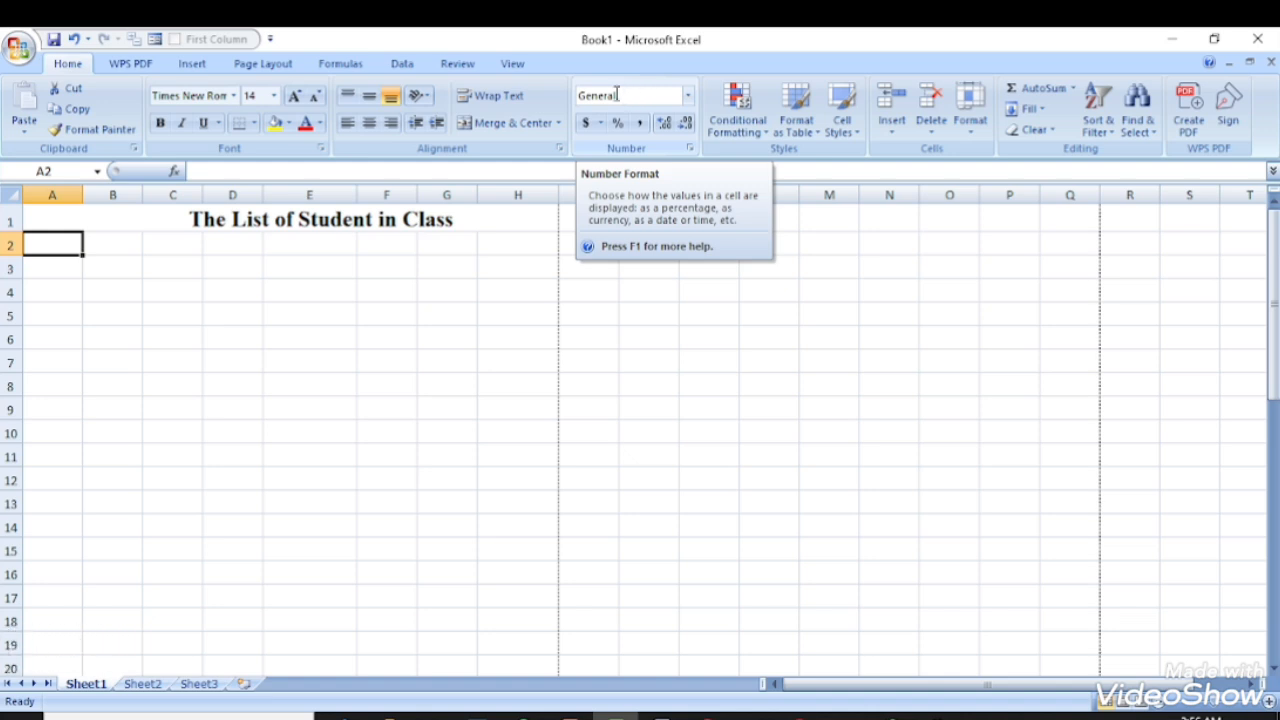
- Apply the Text number format to column A from A2 downward via More Number Formats
{"action": "left_click", "coordinate": [688, 97]}
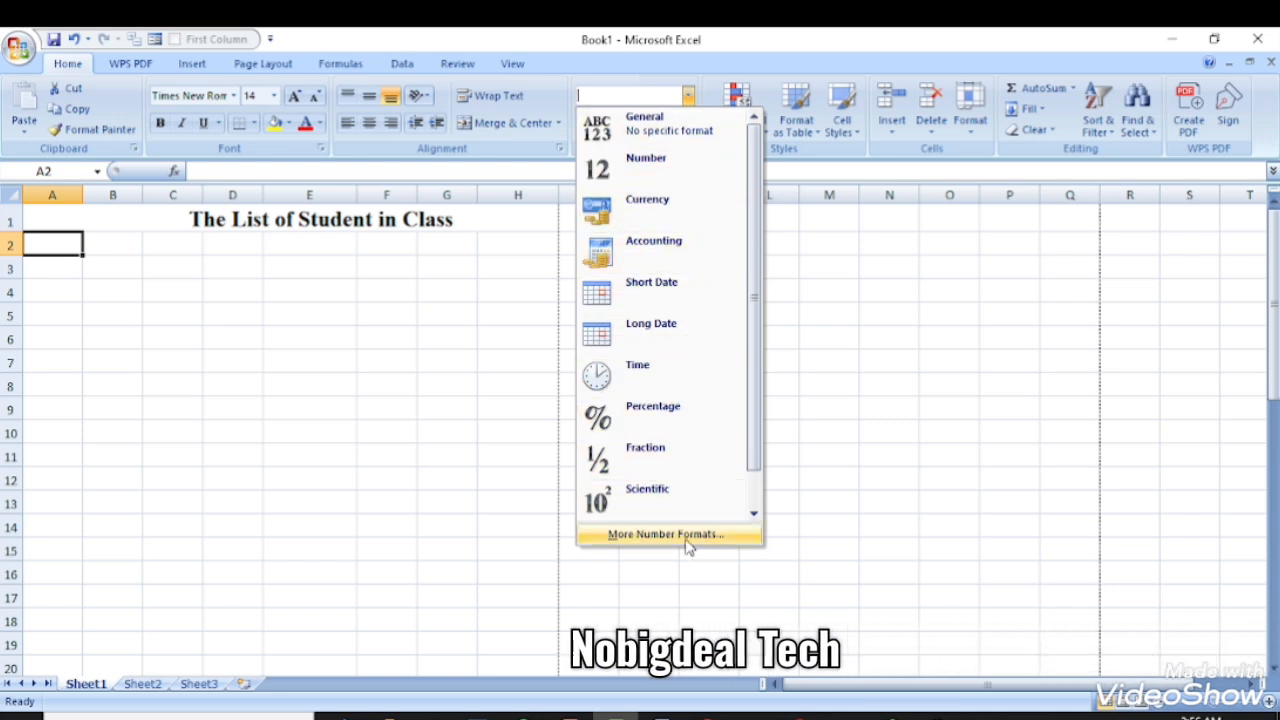
{"action": "left_click", "coordinate": [158, 295]}
{"action": "left_click", "coordinate": [150, 288]}
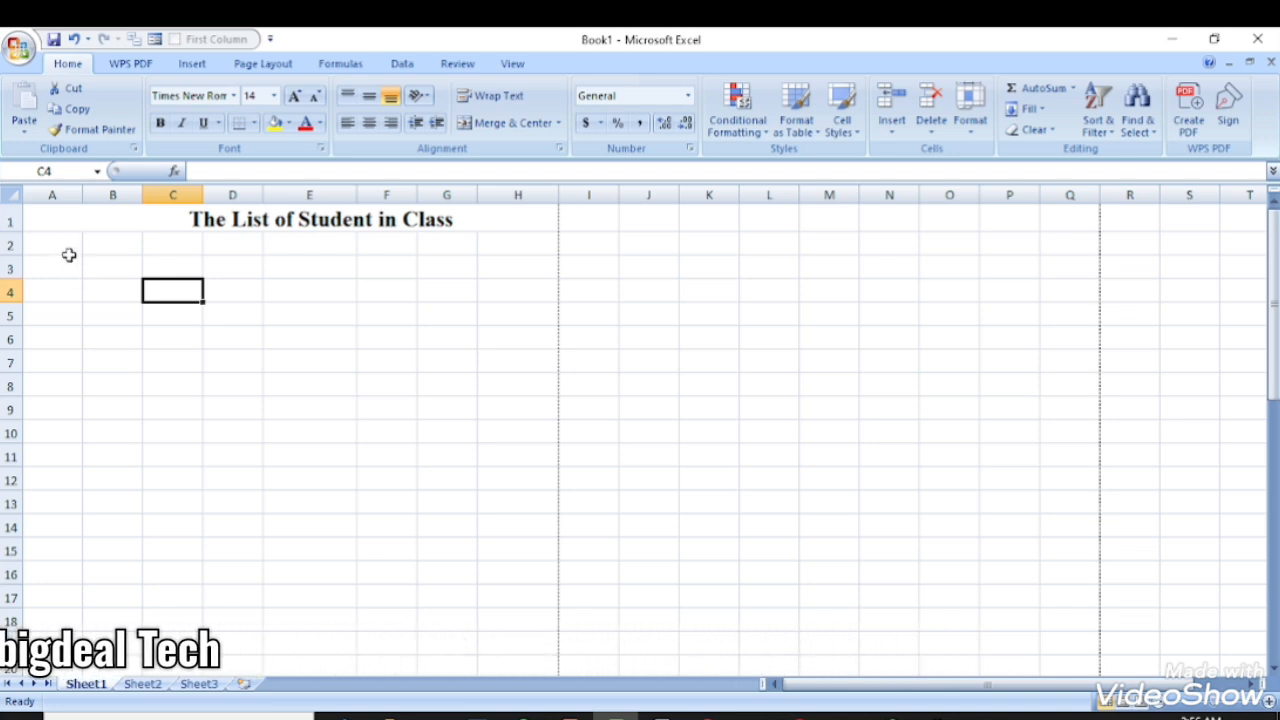
{"action": "left_click_drag", "start_coordinate": [64, 368], "coordinate": [40, 548]}
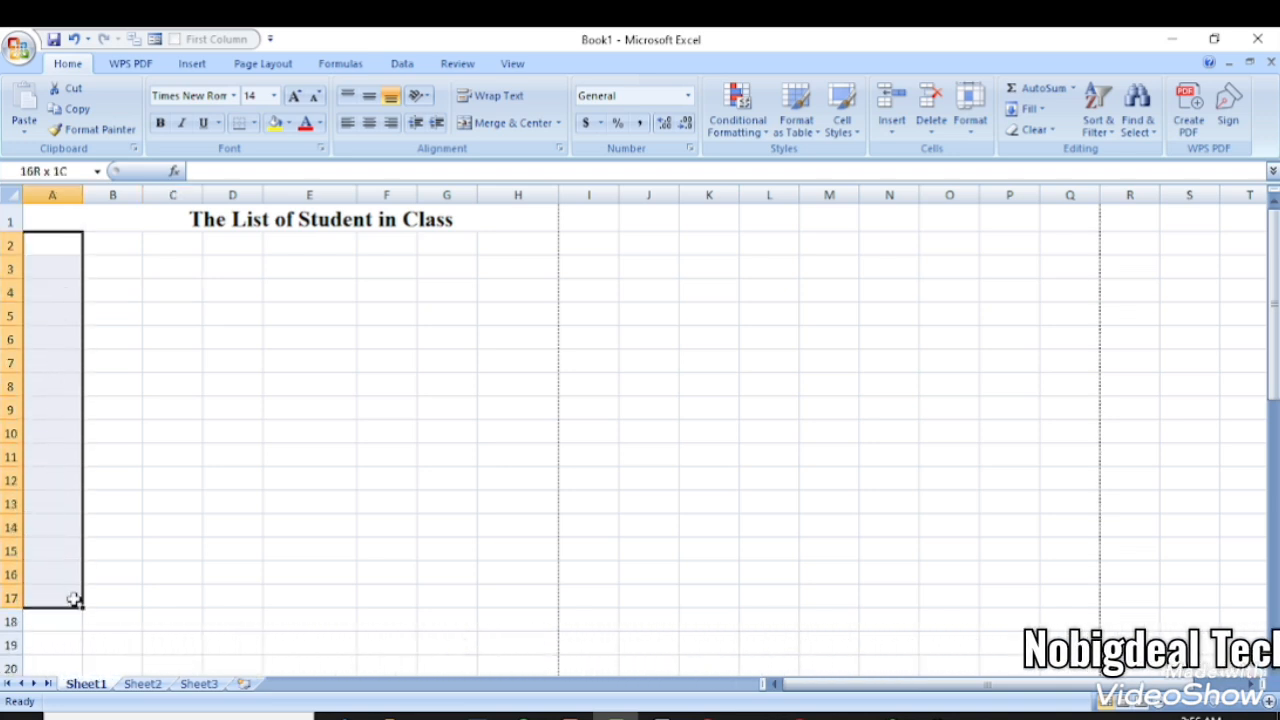
{"action": "mouse_move", "coordinate": [75, 600]}
{"action": "left_mouse_down"}
{"action": "mouse_move", "coordinate": [9, 702]}
{"action": "mouse_move", "coordinate": [14, 690]}
{"action": "mouse_move", "coordinate": [59, 714]}
{"action": "mouse_move", "coordinate": [45, 700]}
{"action": "mouse_move", "coordinate": [67, 587]}
{"action": "left_mouse_up"}
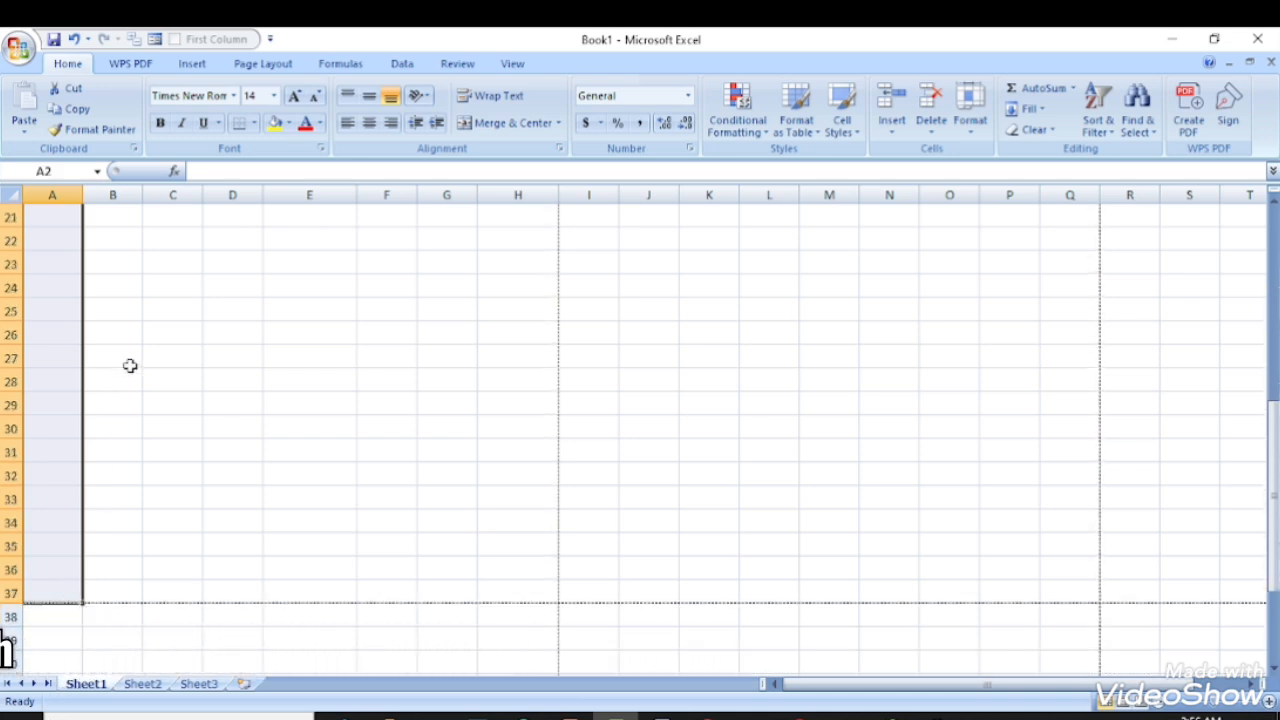
{"action": "left_click", "coordinate": [689, 95]}
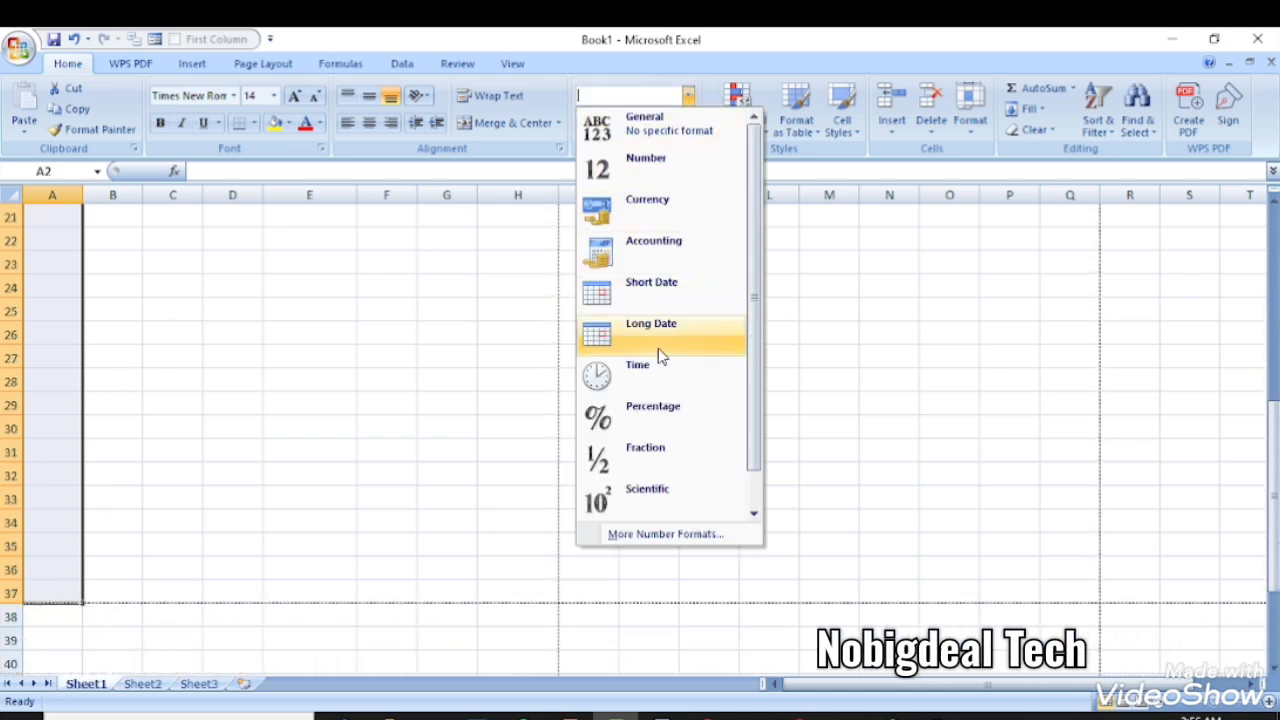
{"action": "left_click", "coordinate": [632, 535]}
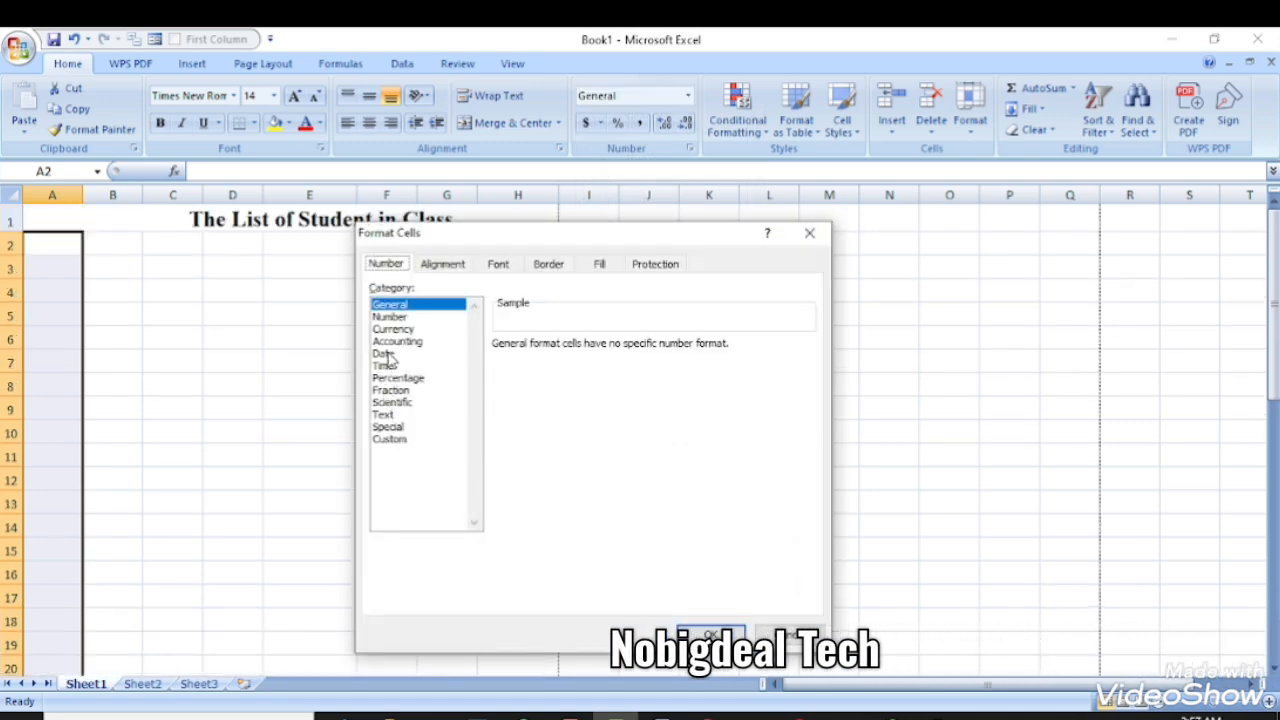
{"action": "left_click", "coordinate": [388, 414]}
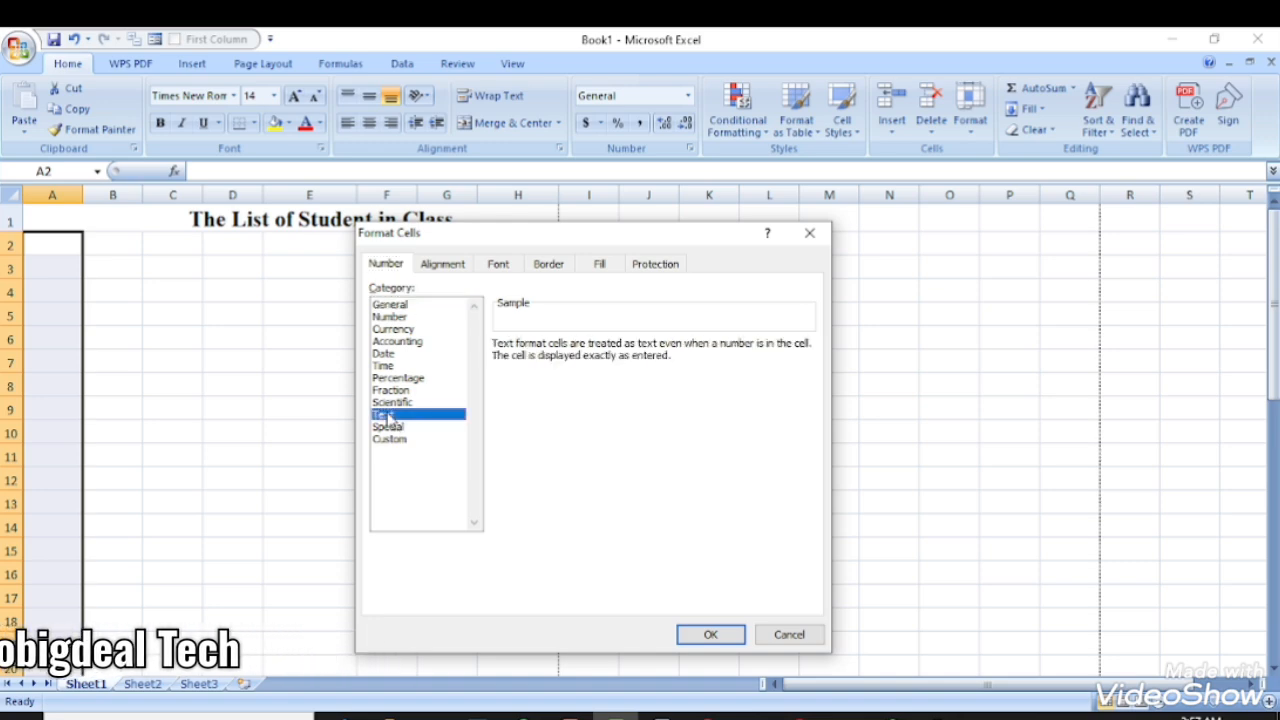
{"action": "left_click", "coordinate": [682, 634]}
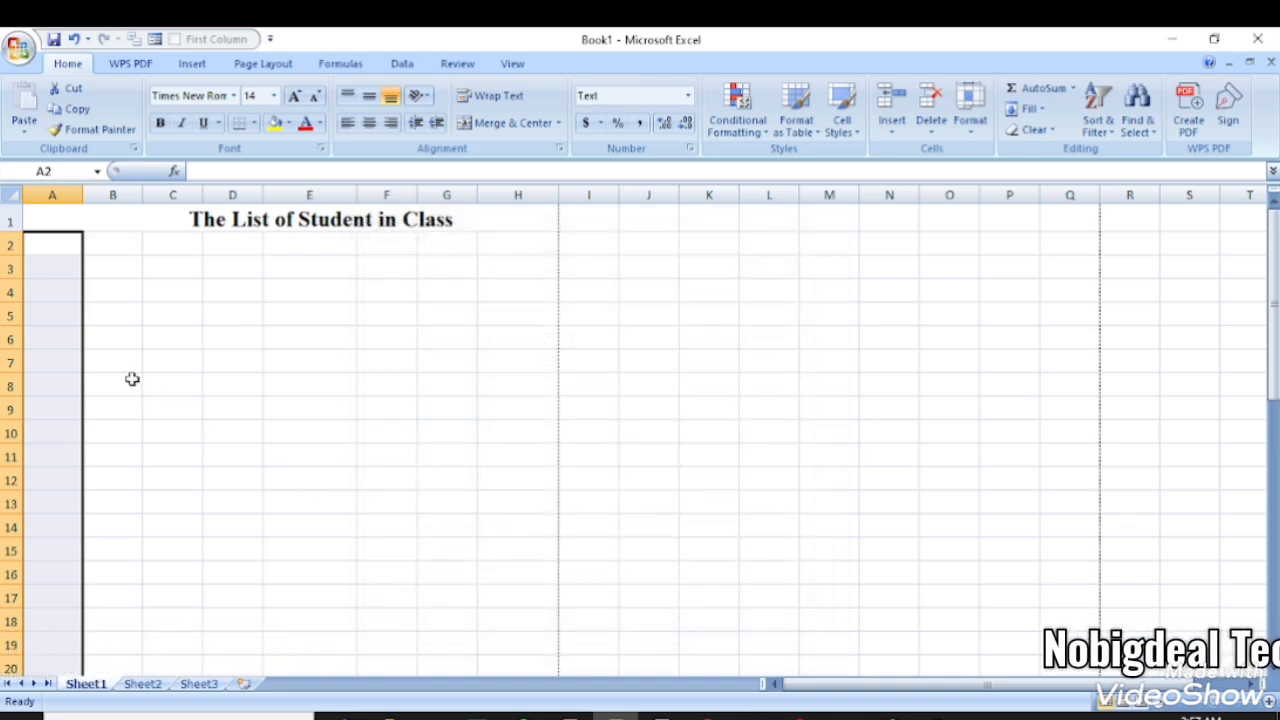
{"action": "left_click", "coordinate": [54, 246]}
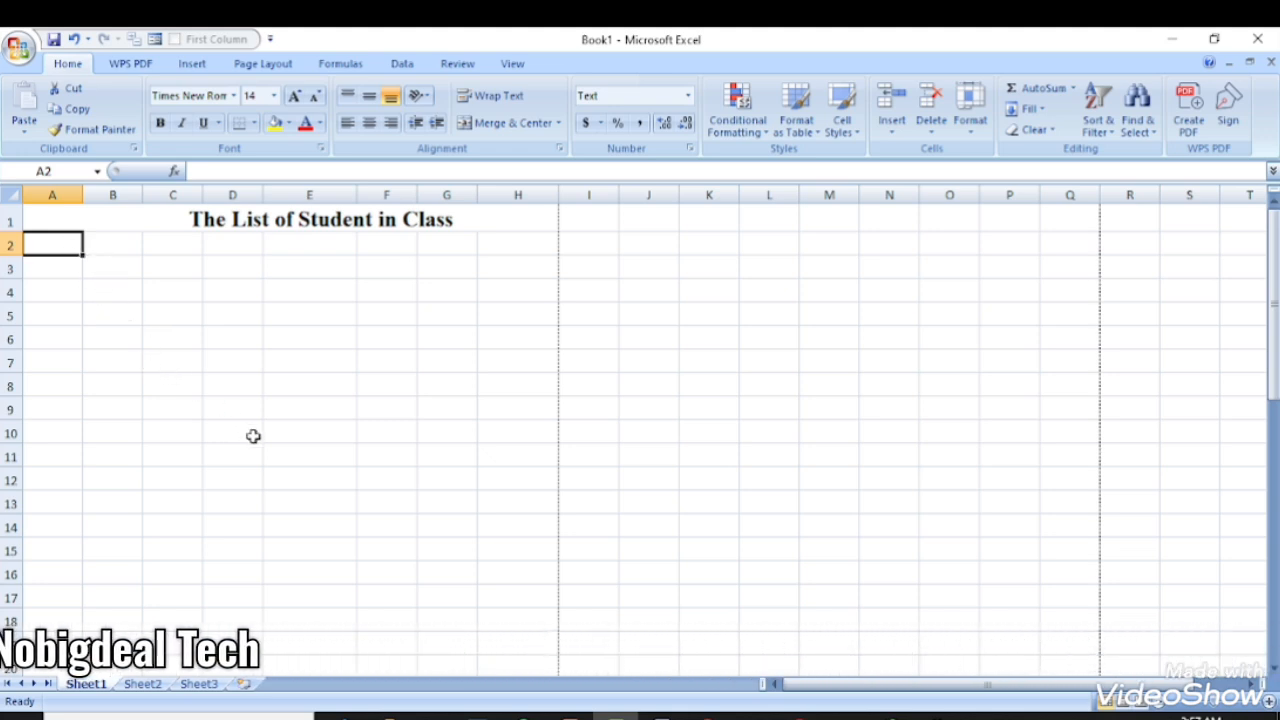
- Enter 32 in A2 and check its Number Stored as Text warning
{"action": "type", "text": "32"}
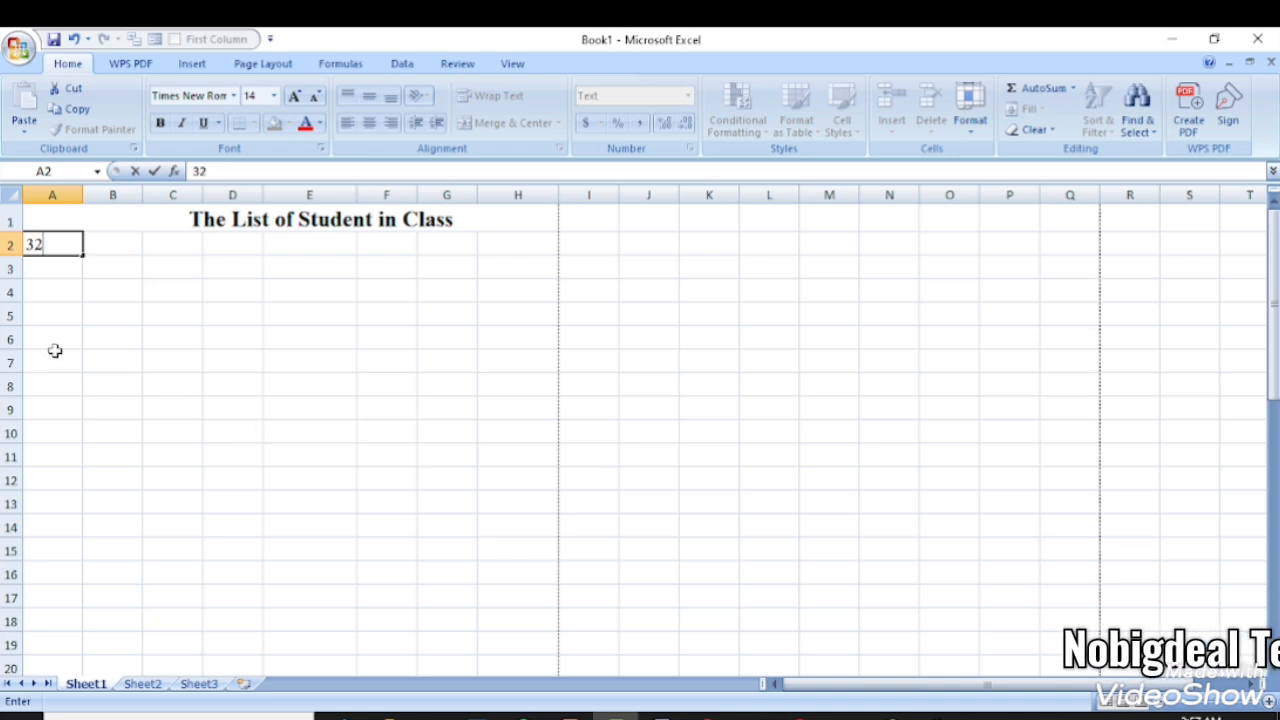
{"action": "left_click", "coordinate": [95, 270]}
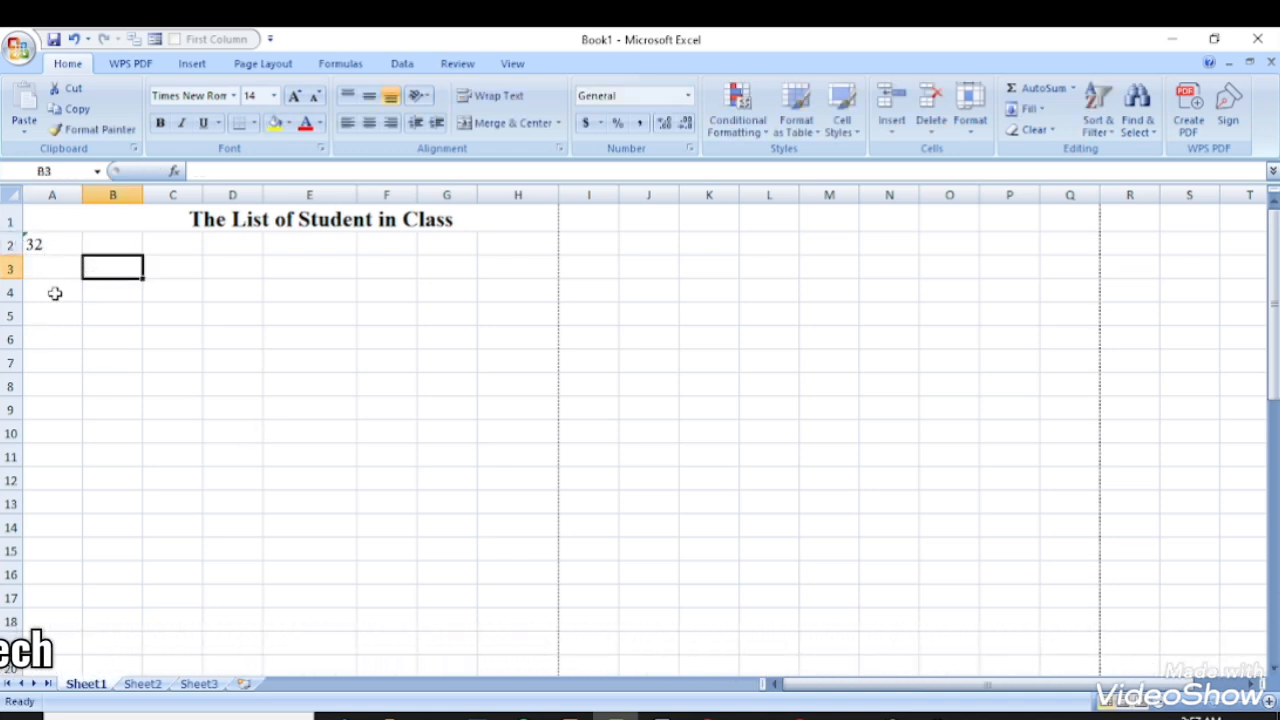
{"action": "left_click", "coordinate": [38, 242]}
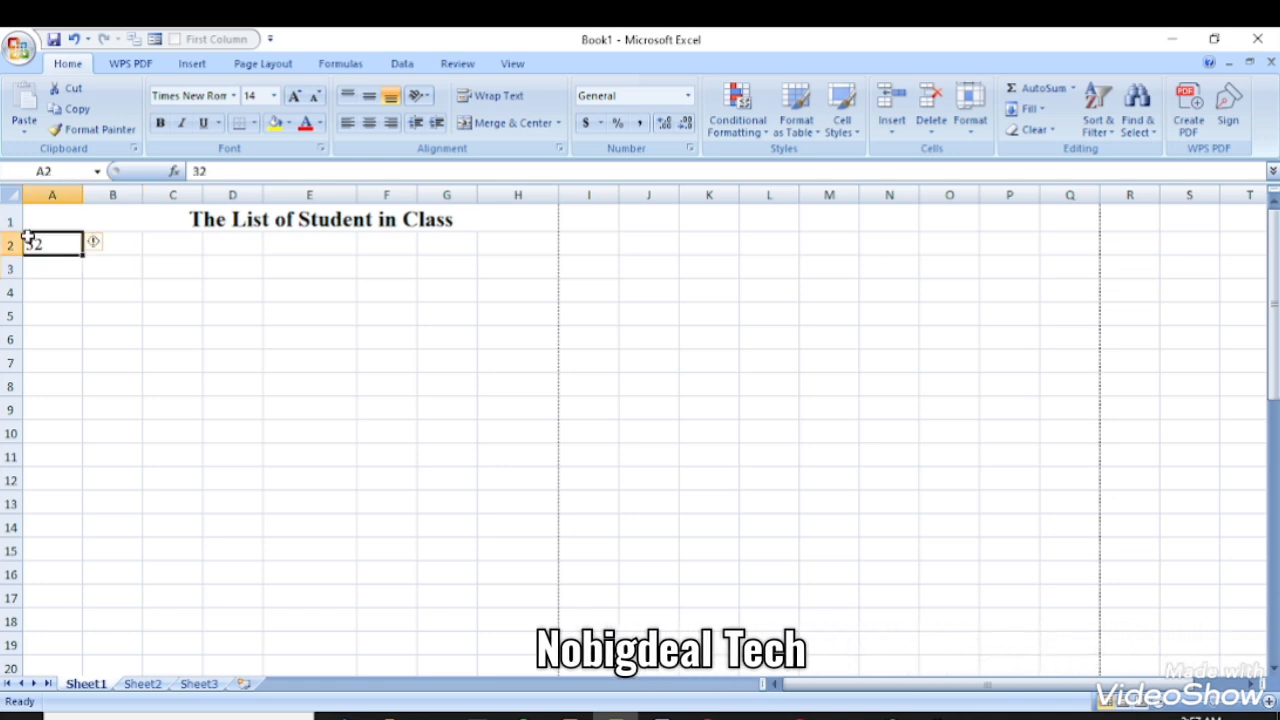
{"action": "left_click", "coordinate": [109, 245]}
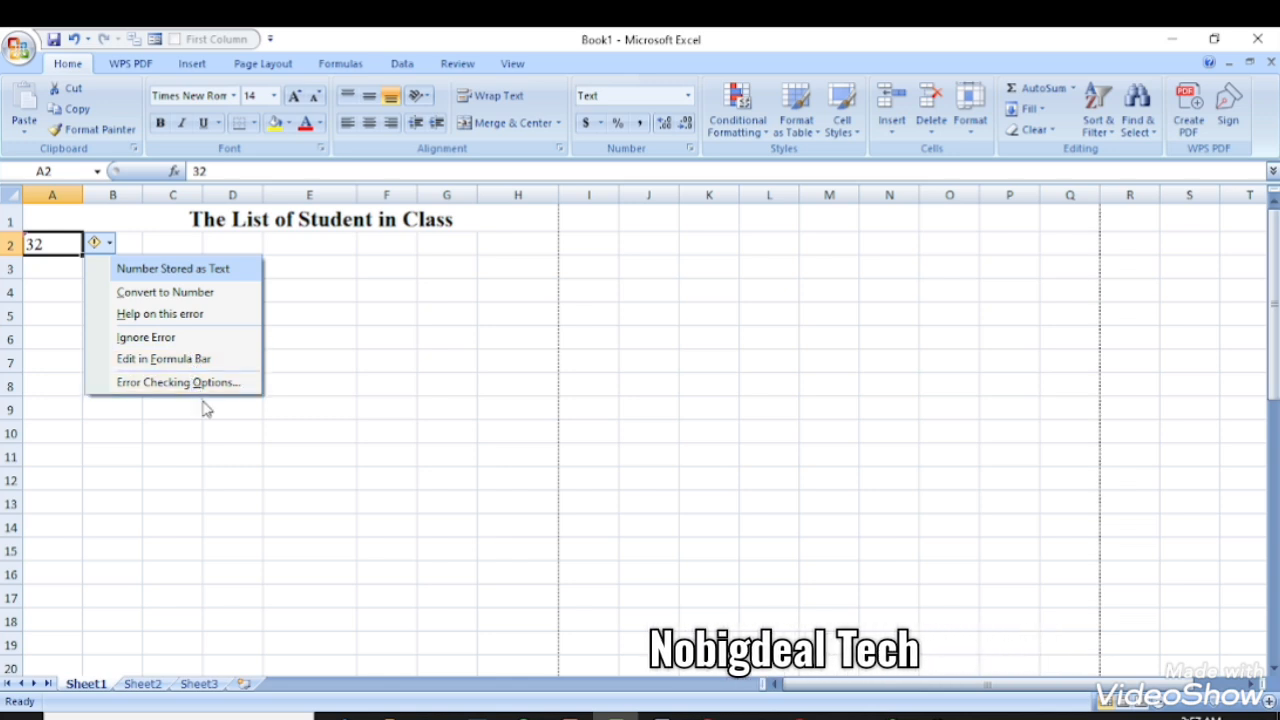
{"action": "left_click", "coordinate": [112, 228]}
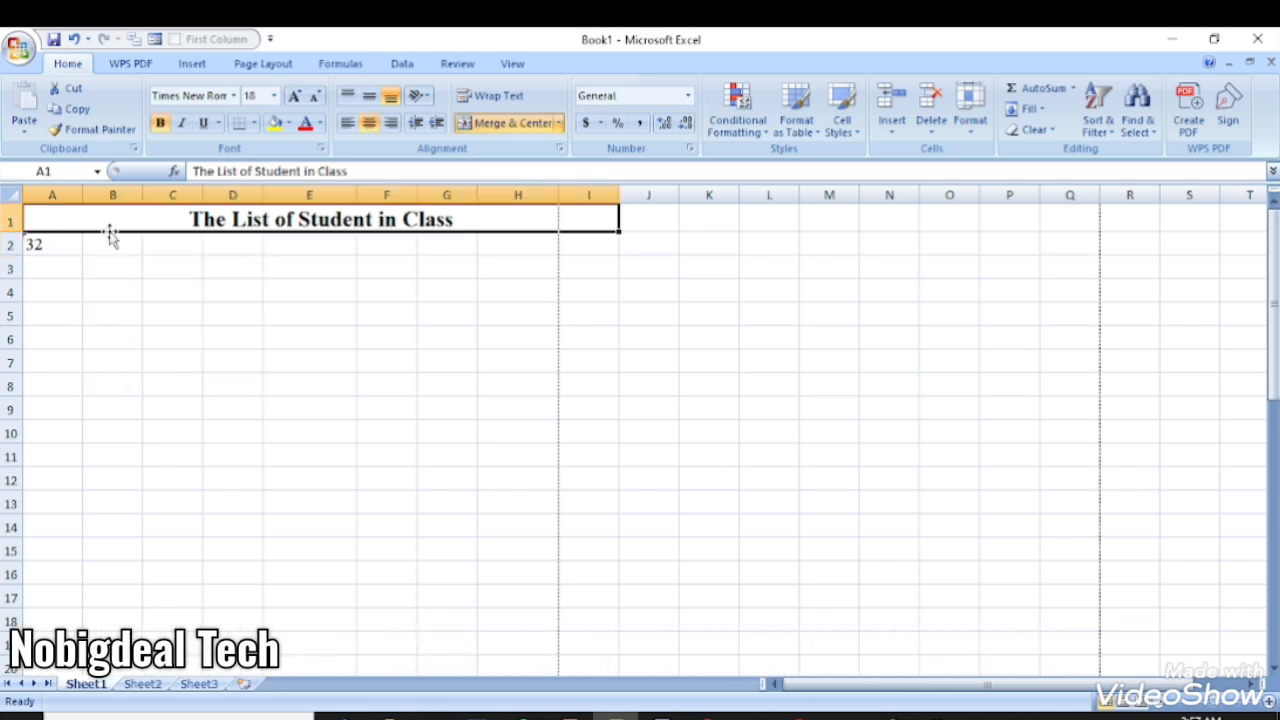
{"action": "left_click", "coordinate": [68, 239]}
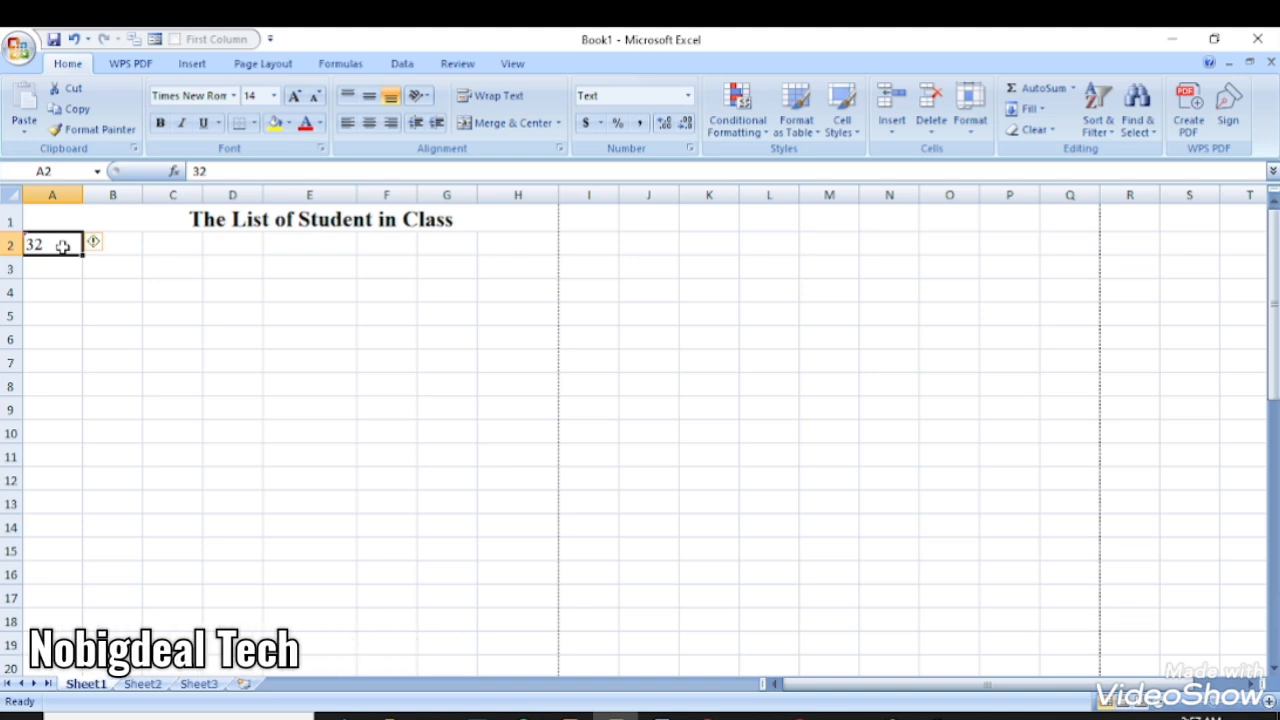
- Replace the 32 in A2 with the heading 'Name'
{"action": "double_click", "coordinate": [63, 247]}
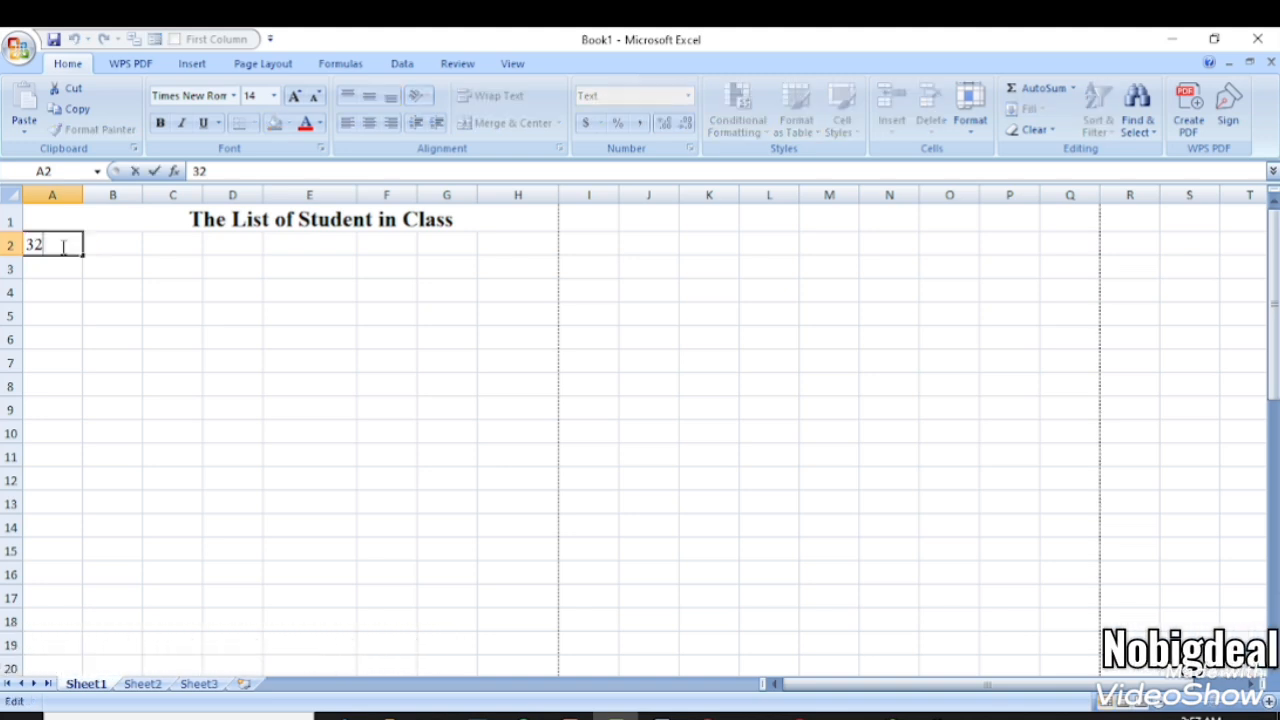
{"action": "key", "text": "BackSpace"}
{"action": "key", "text": "BackSpace"}
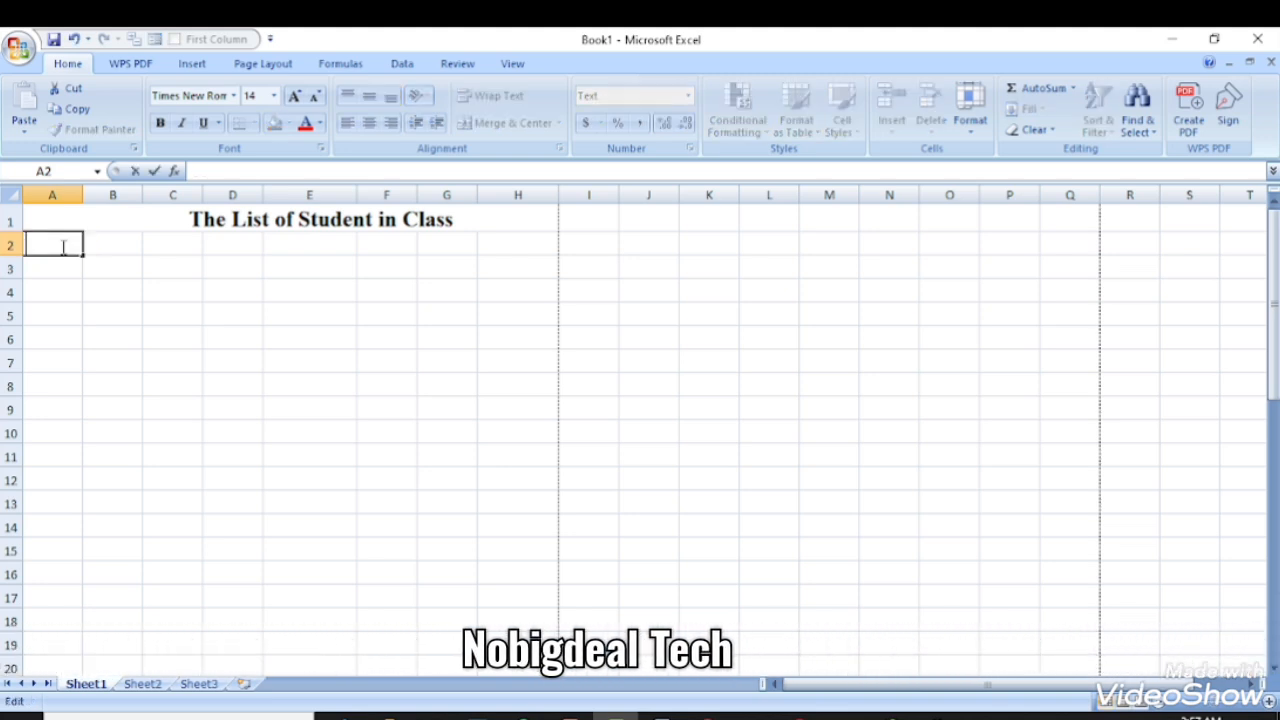
{"action": "type", "text": "Name"}
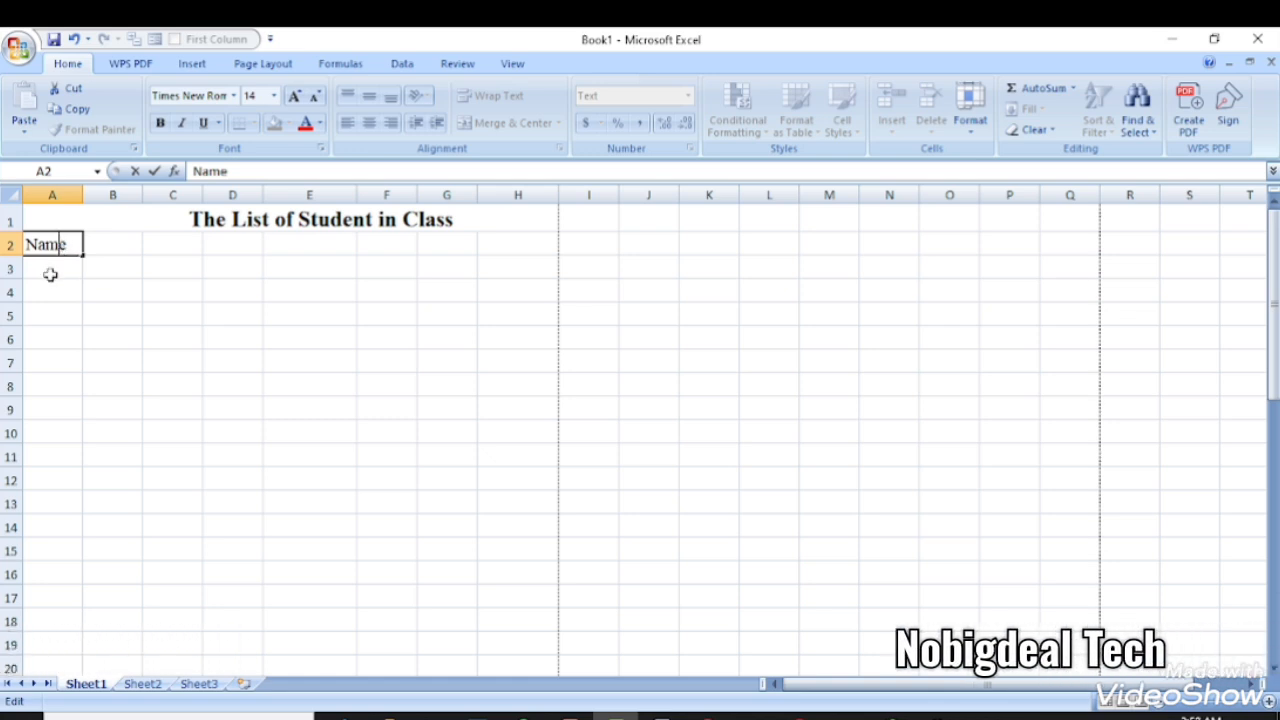
{"action": "left_click", "coordinate": [49, 272]}
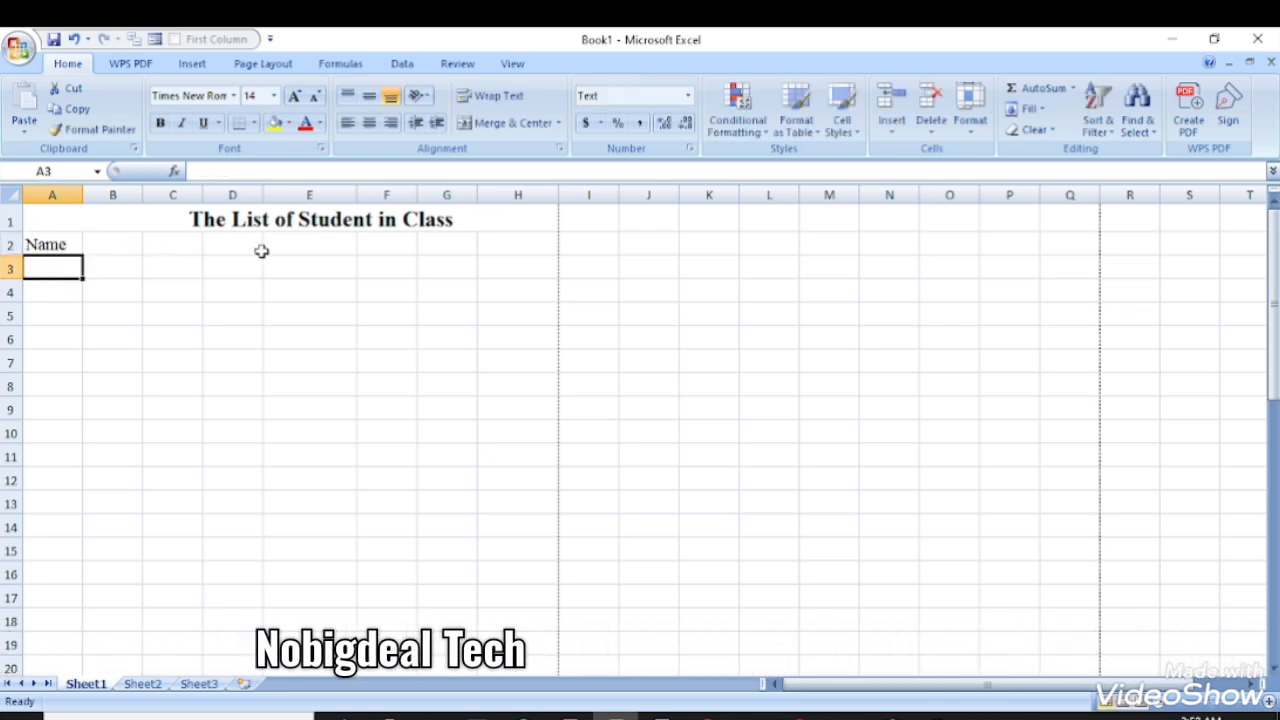
- Give the header cells A2 through H2 the Text number format
{"action": "left_click", "coordinate": [22, 246]}
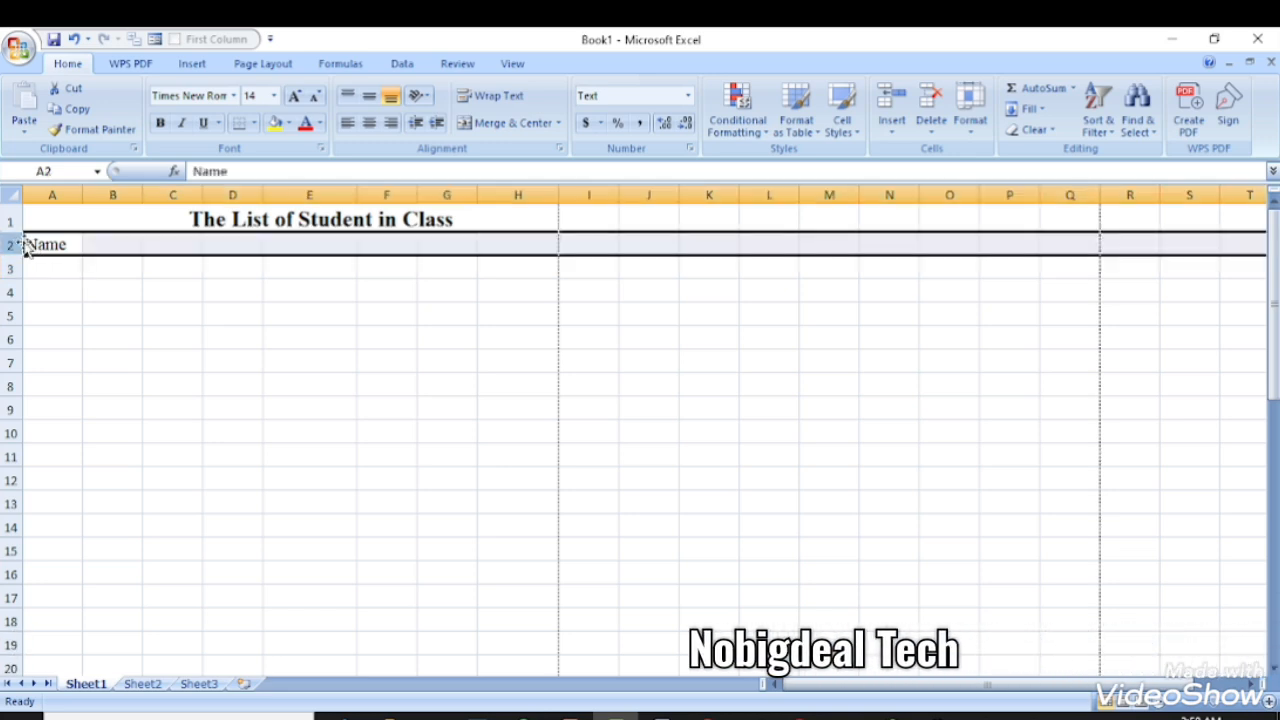
{"action": "left_click", "coordinate": [36, 244]}
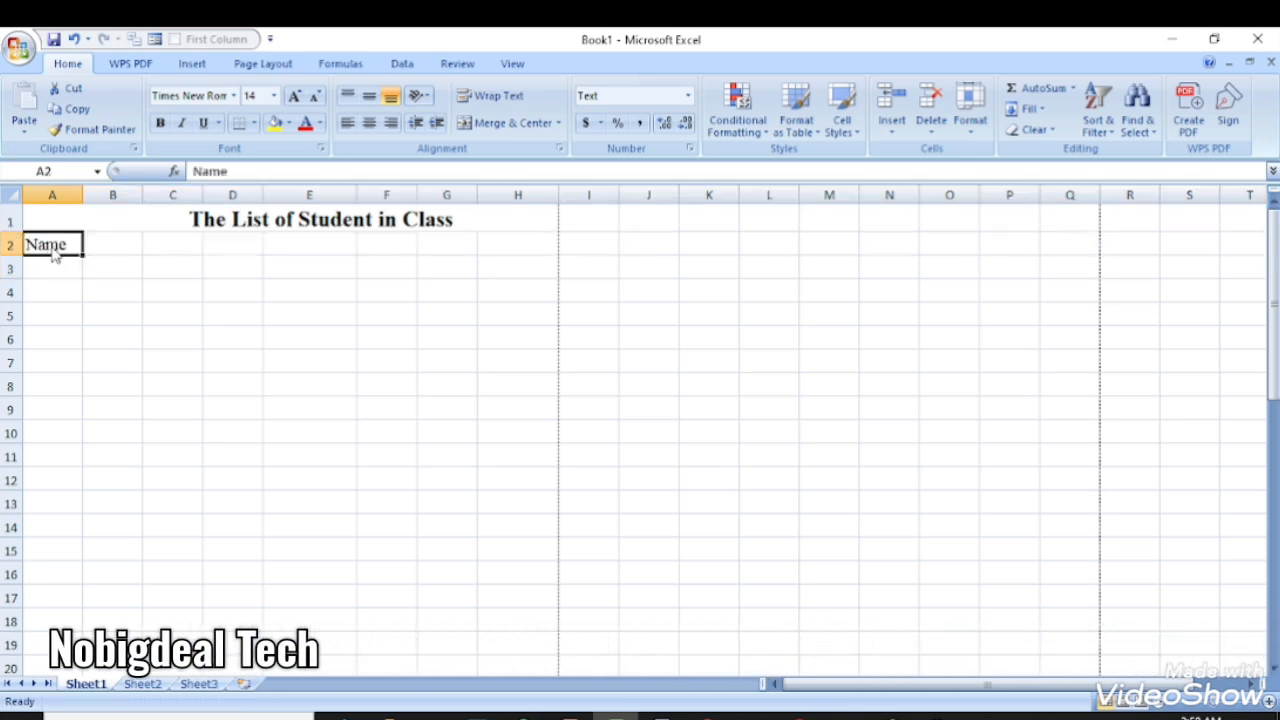
{"action": "left_click_drag", "start_coordinate": [57, 249], "coordinate": [399, 241]}
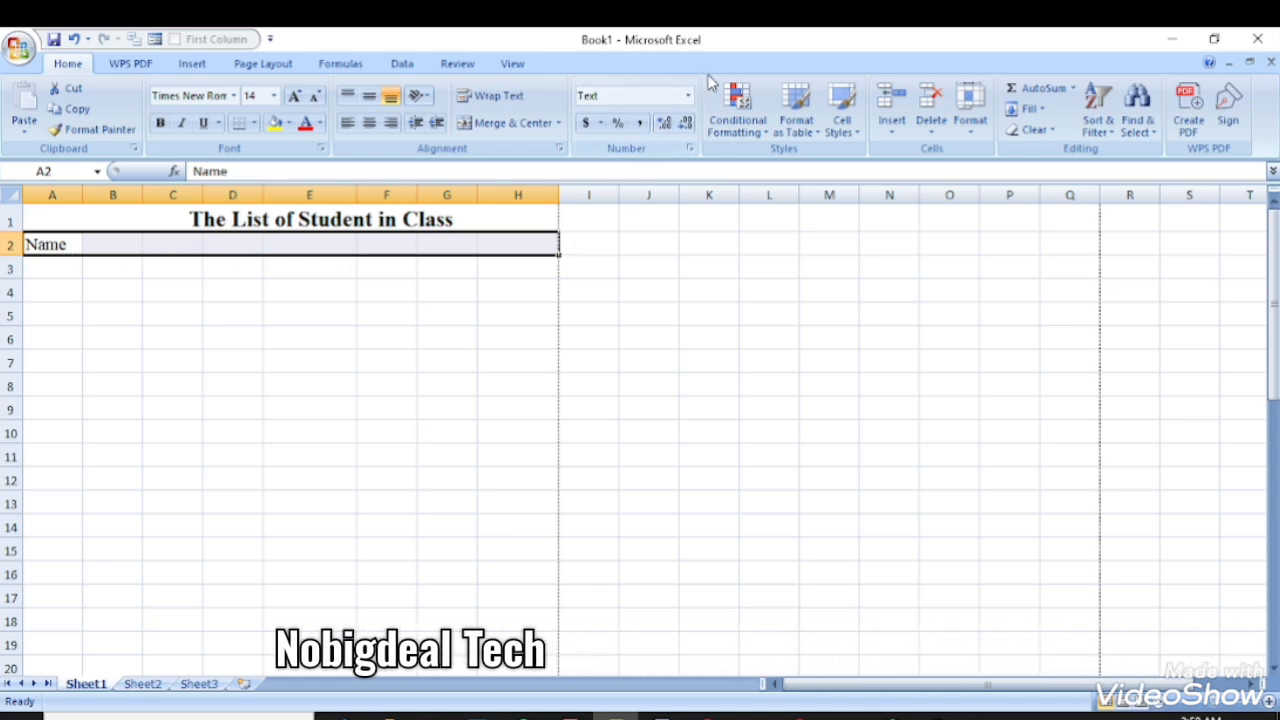
{"action": "left_click", "coordinate": [688, 95]}
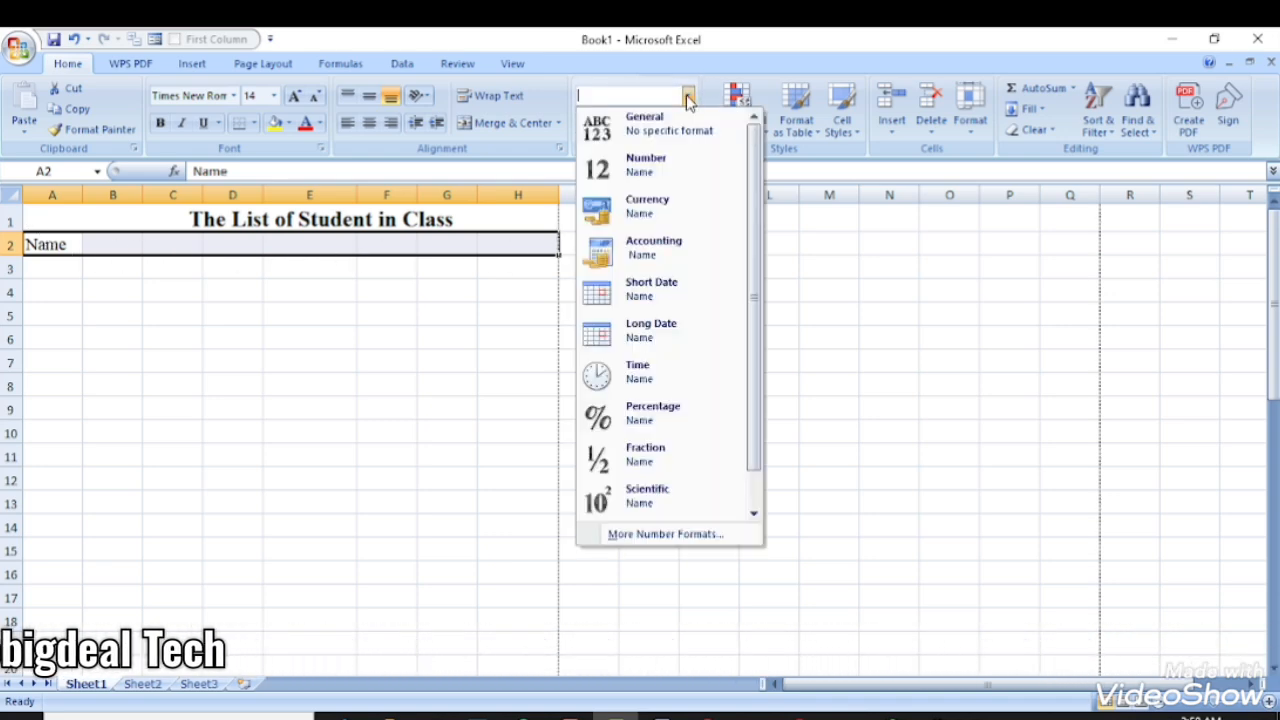
{"action": "left_click", "coordinate": [635, 537]}
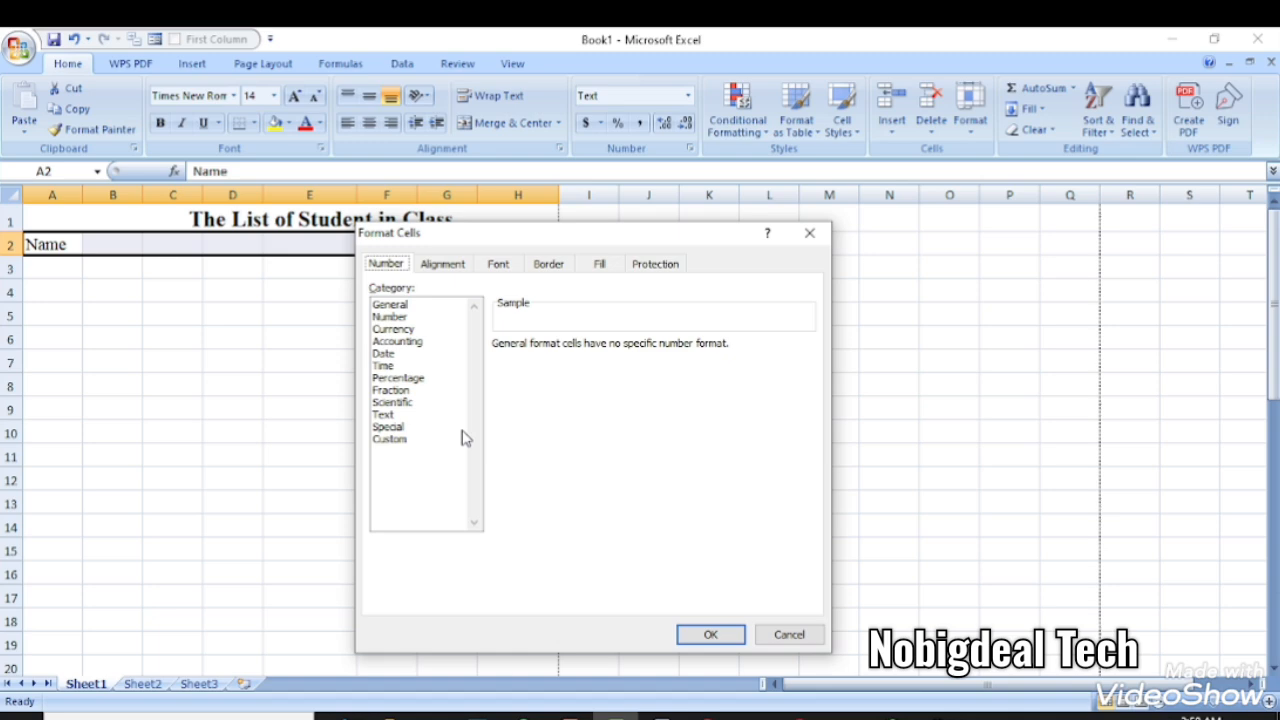
{"action": "left_click", "coordinate": [400, 414]}
{"action": "left_click", "coordinate": [714, 636]}
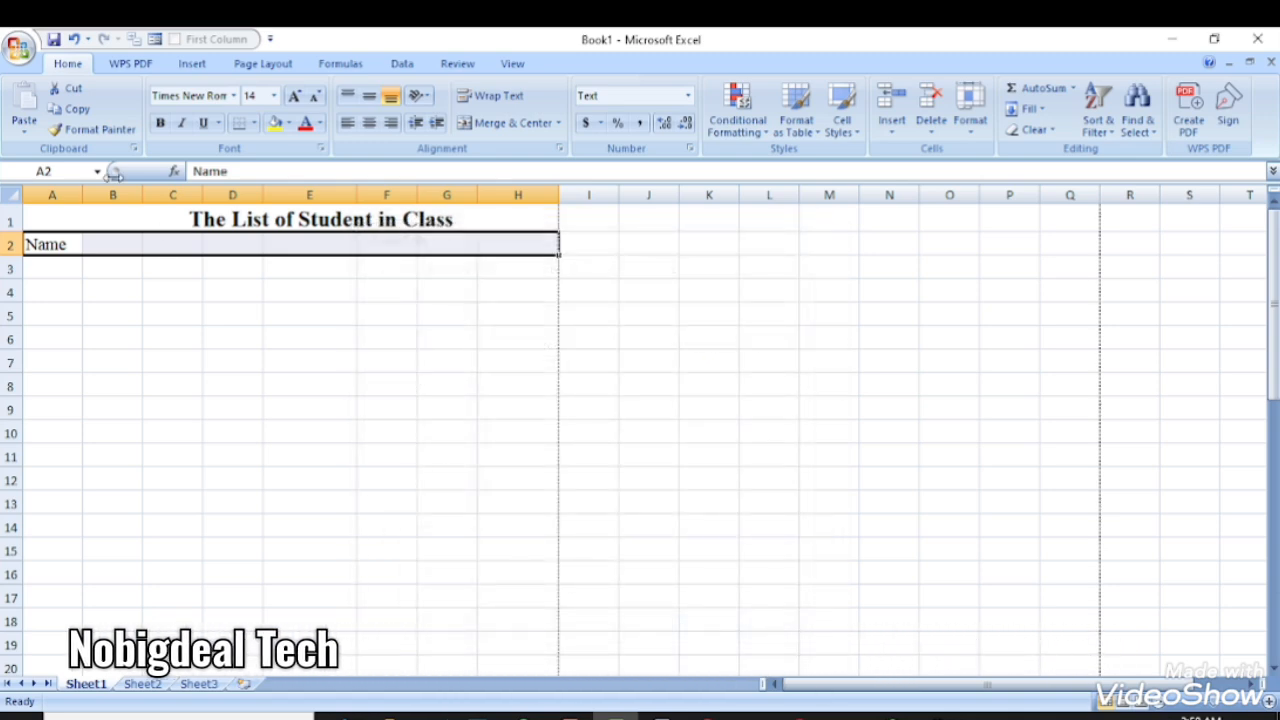
{"action": "left_click", "coordinate": [104, 240]}
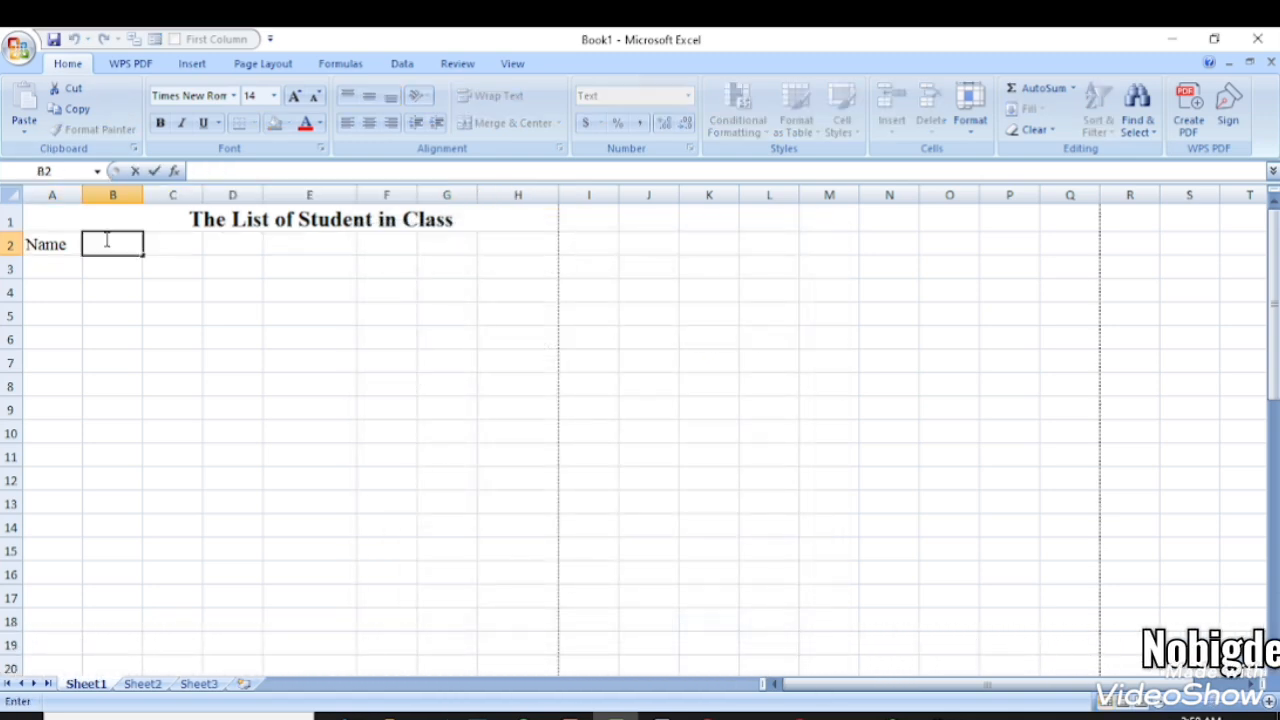
- Enter 'Phone Number' in B2 and 'Account Number' in C2, autofitting both columns
{"action": "type", "text": "Phone Number"}
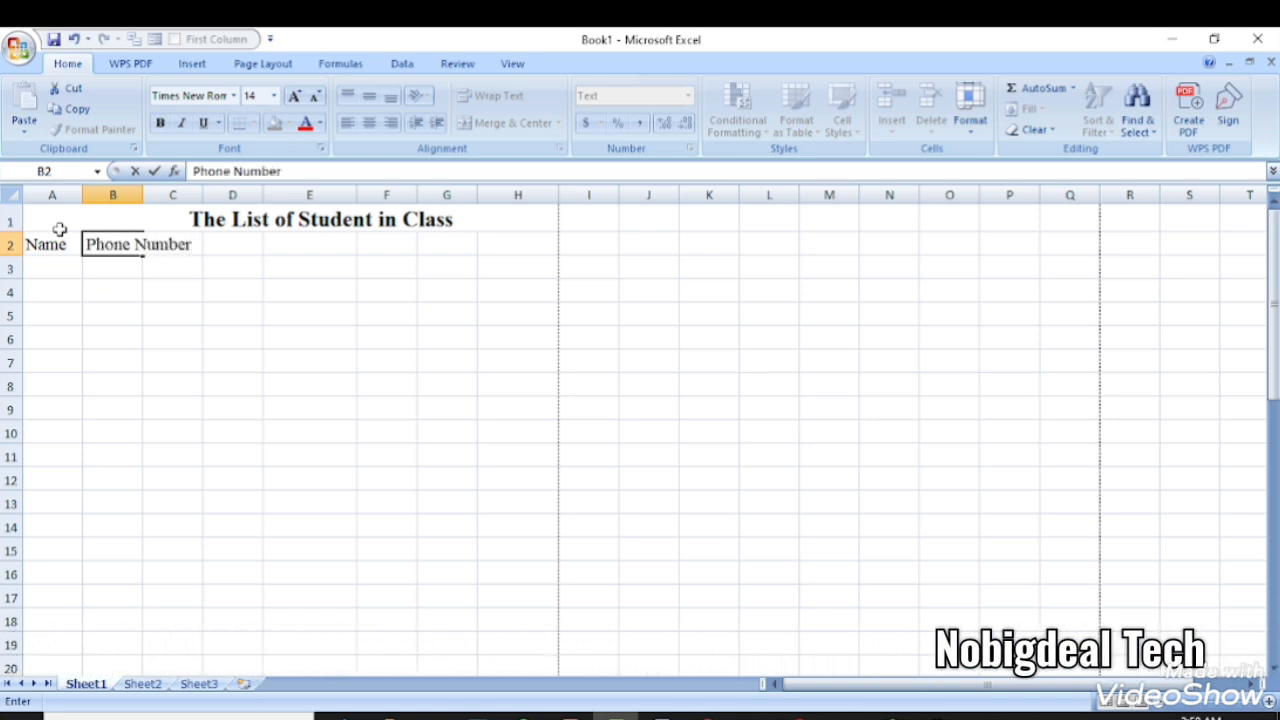
{"action": "left_click", "coordinate": [128, 271]}
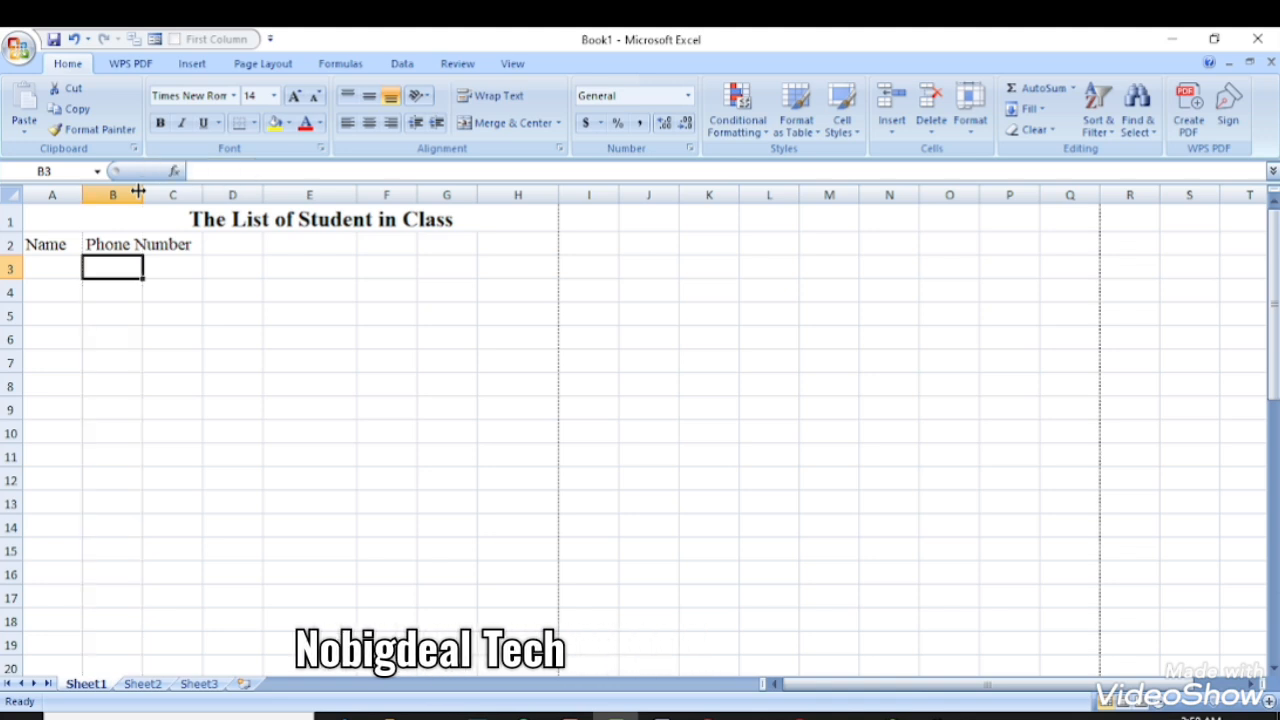
{"action": "double_click", "coordinate": [140, 193]}
{"action": "left_click", "coordinate": [226, 266]}
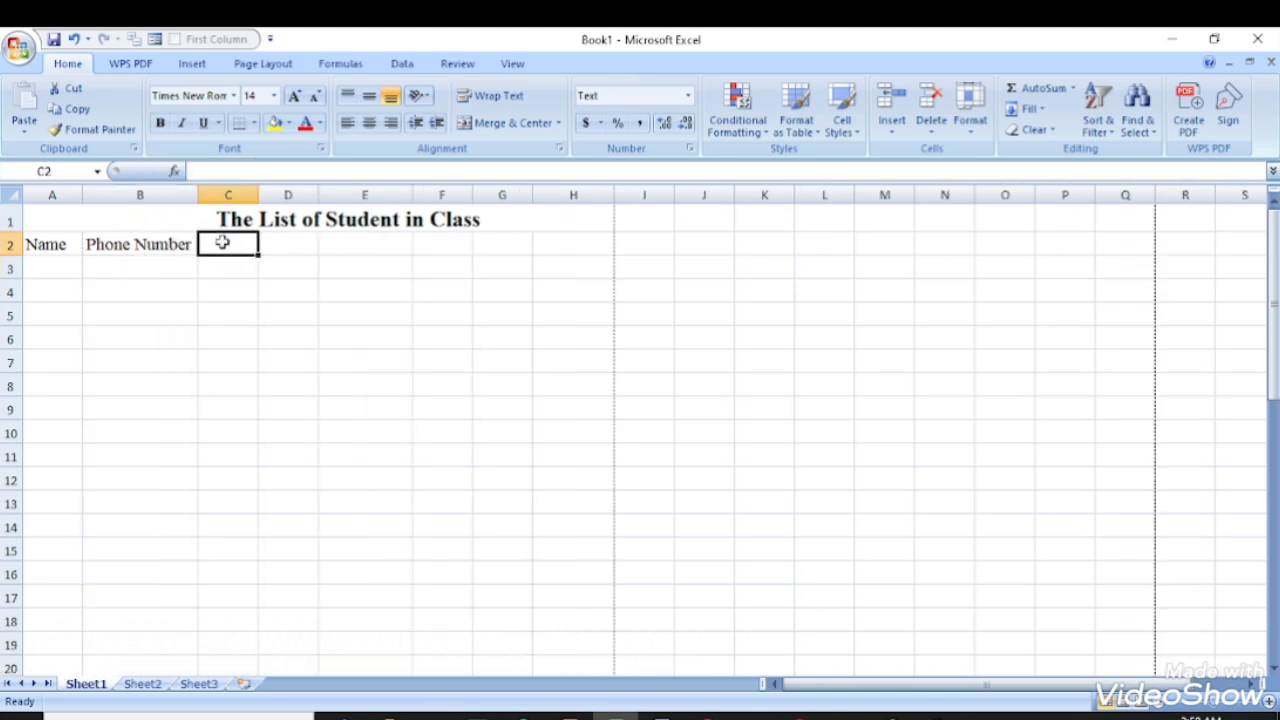
{"action": "type", "text": "Account Number"}
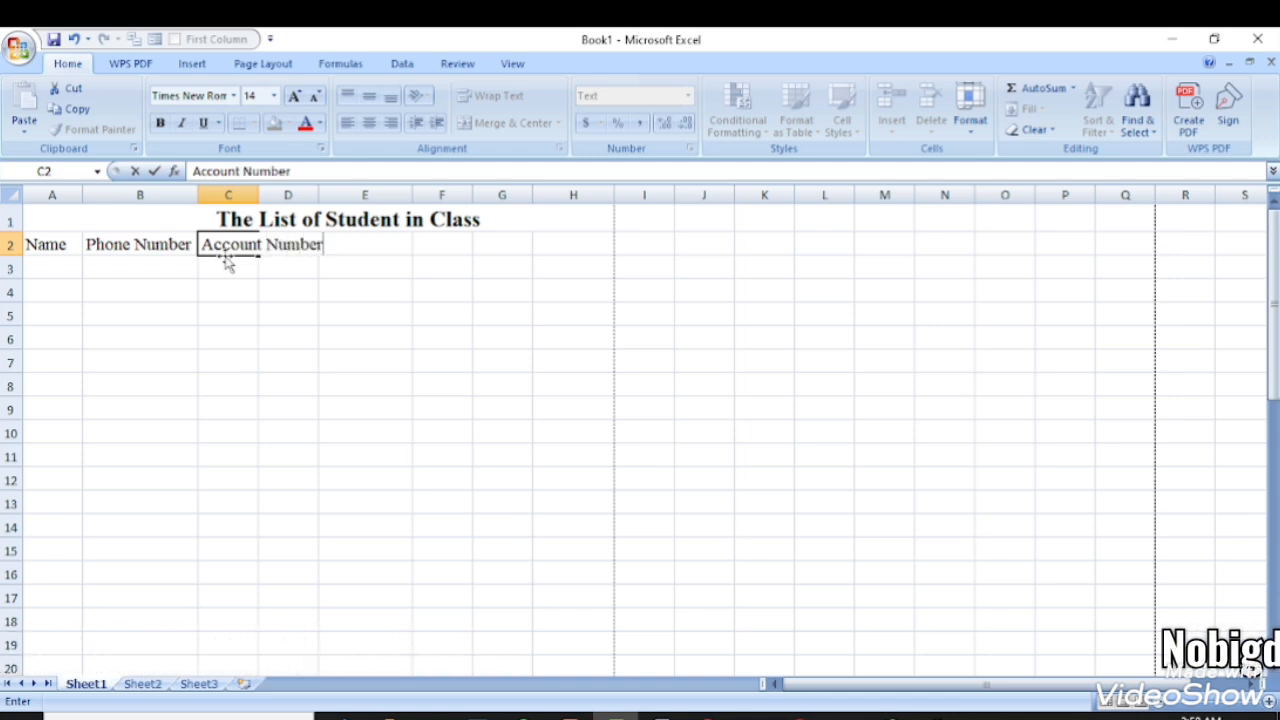
{"action": "left_click", "coordinate": [248, 193]}
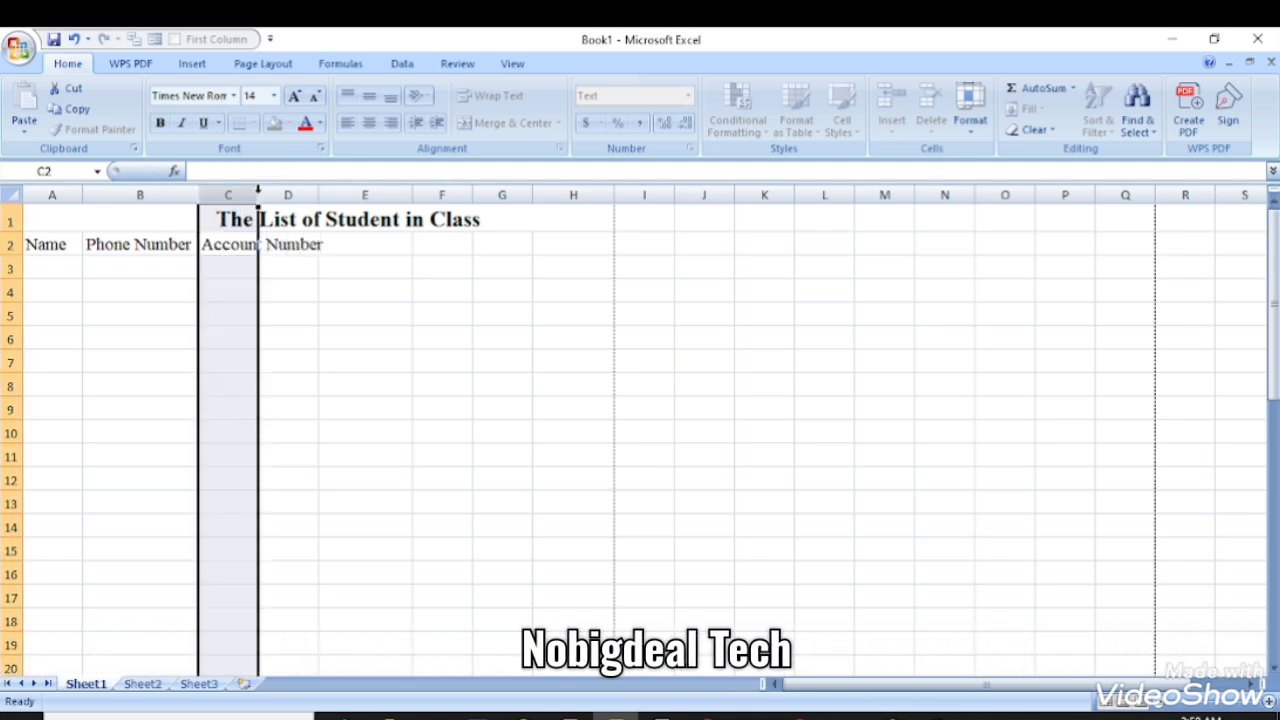
{"action": "double_click", "coordinate": [257, 193]}
- Enter 'Address', 'Amount' and 'Percent' in D2, E2 and F2, autofitting column D
{"action": "left_click", "coordinate": [349, 244]}
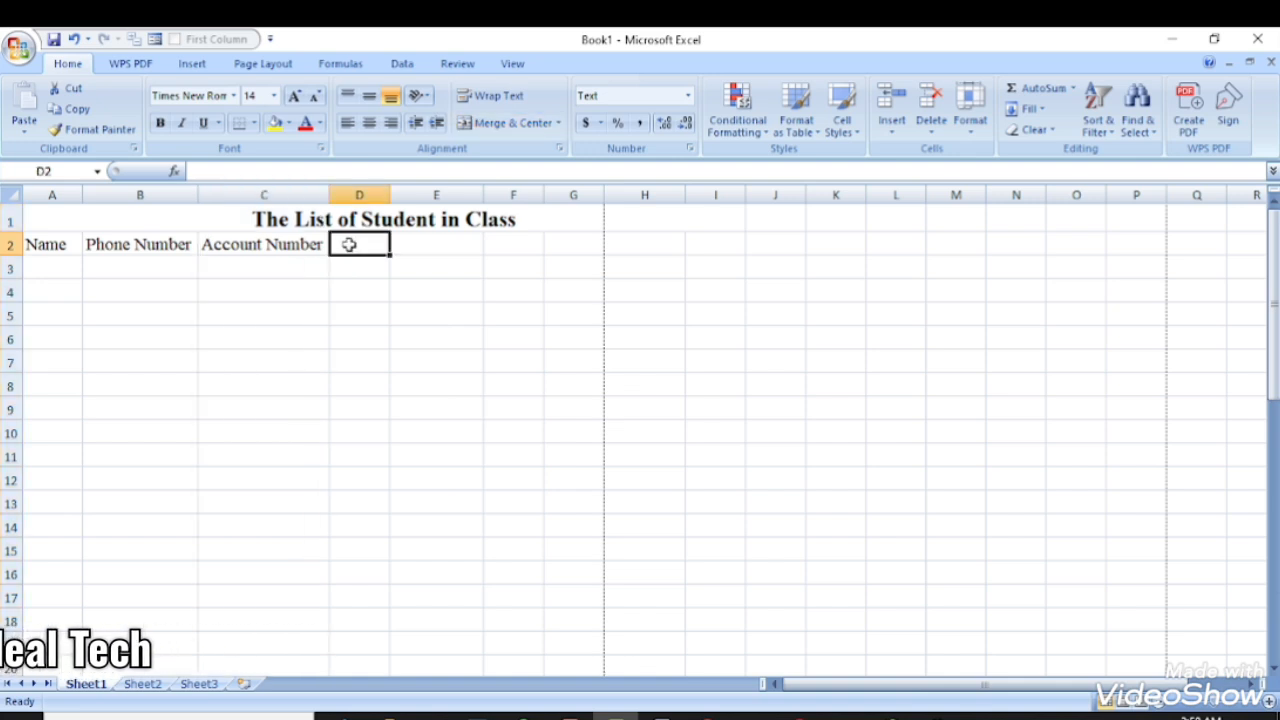
{"action": "type", "text": "add"}
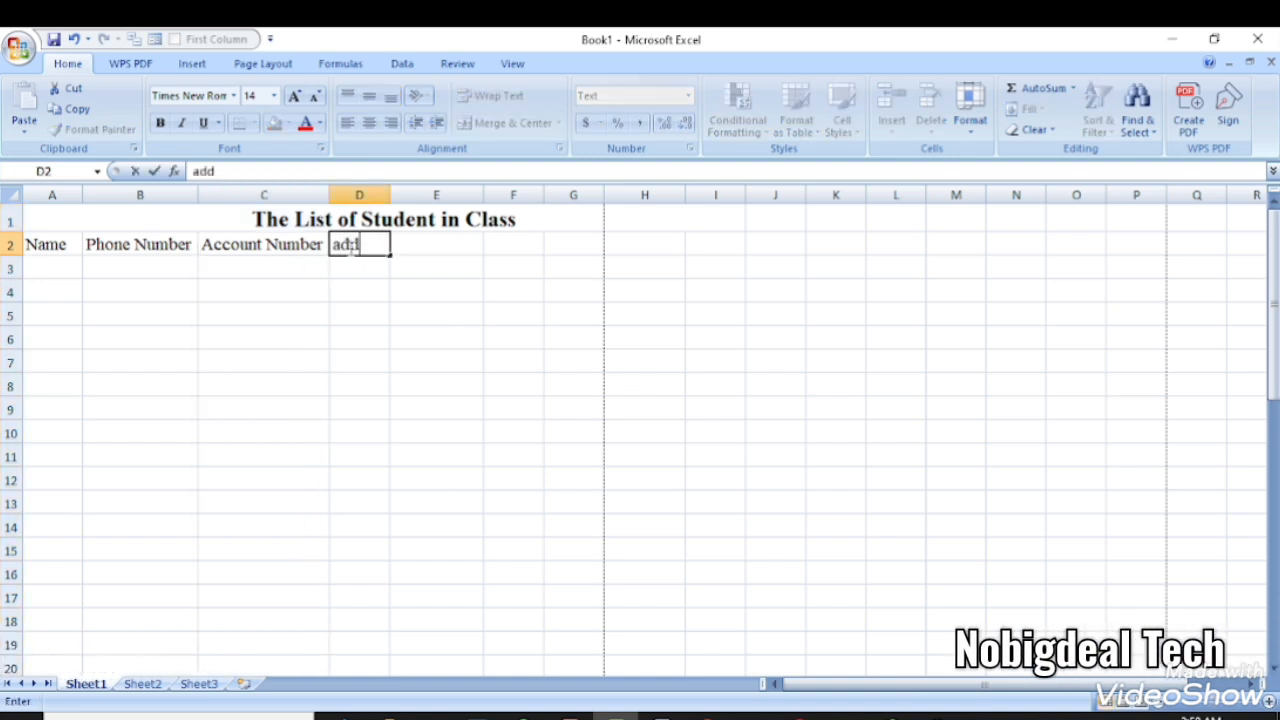
{"action": "key", "text": "BackSpace"}
{"action": "key", "text": "BackSpace"}
{"action": "key", "text": "BackSpace"}
{"action": "type", "text": "Addre"}
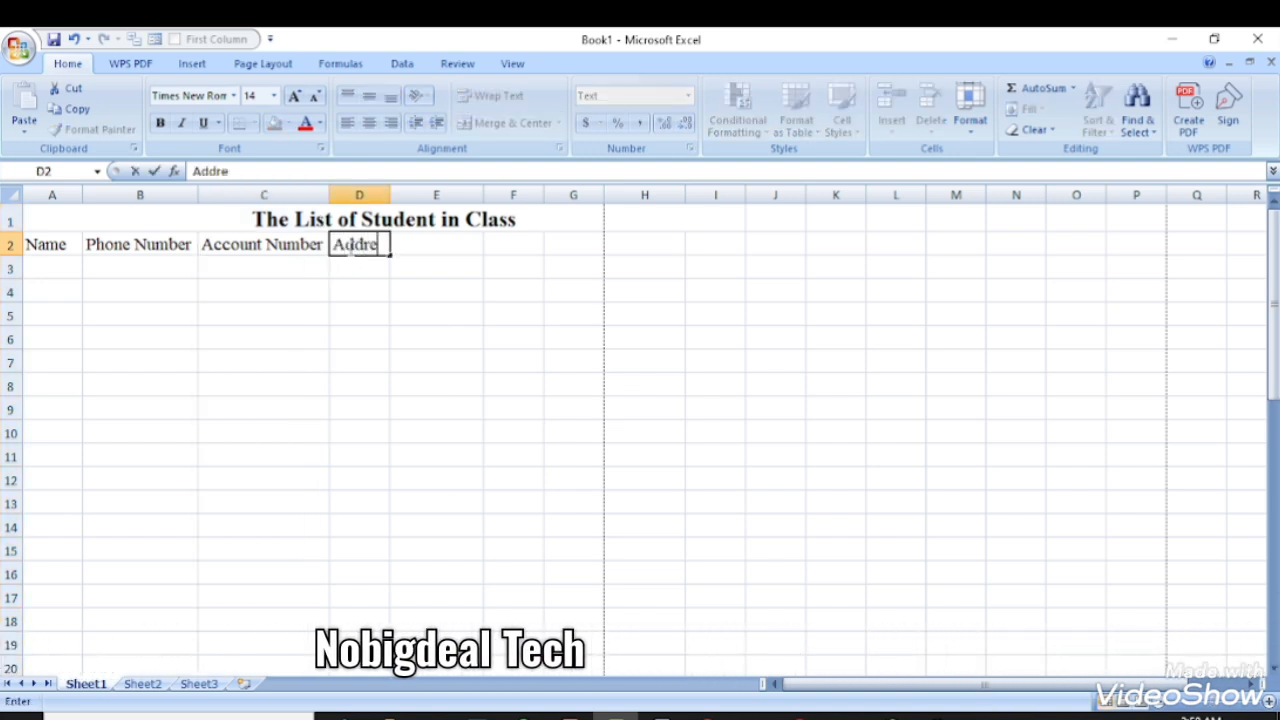
{"action": "type", "text": "ss"}
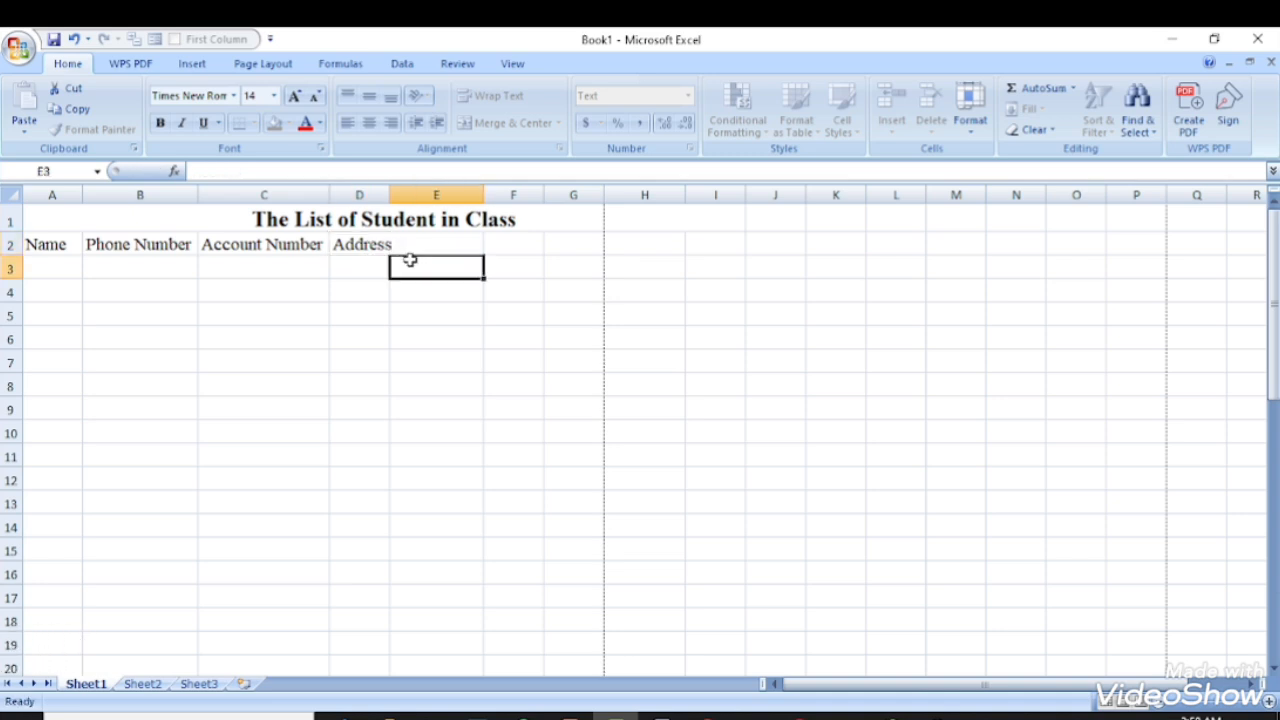
{"action": "double_click", "coordinate": [386, 193]}
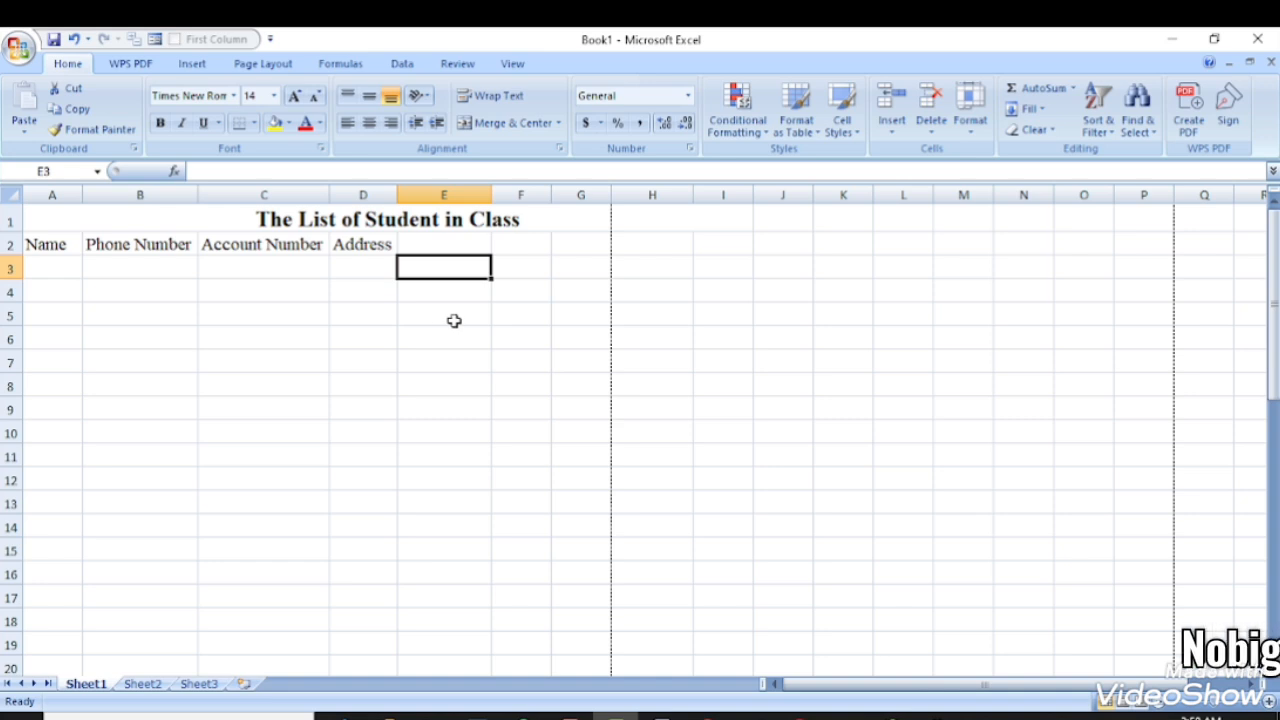
{"action": "left_click", "coordinate": [423, 249]}
{"action": "type", "text": "A"}
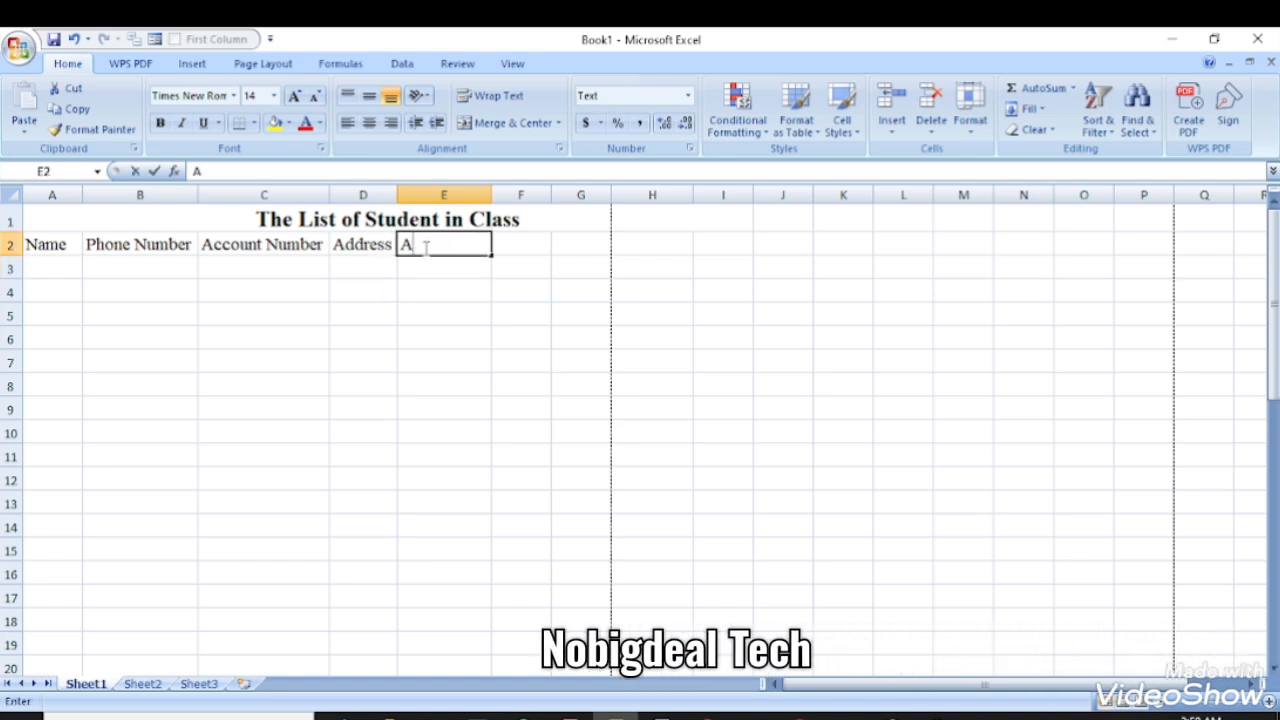
{"action": "type", "text": "mount"}
{"action": "key", "text": "Tab"}
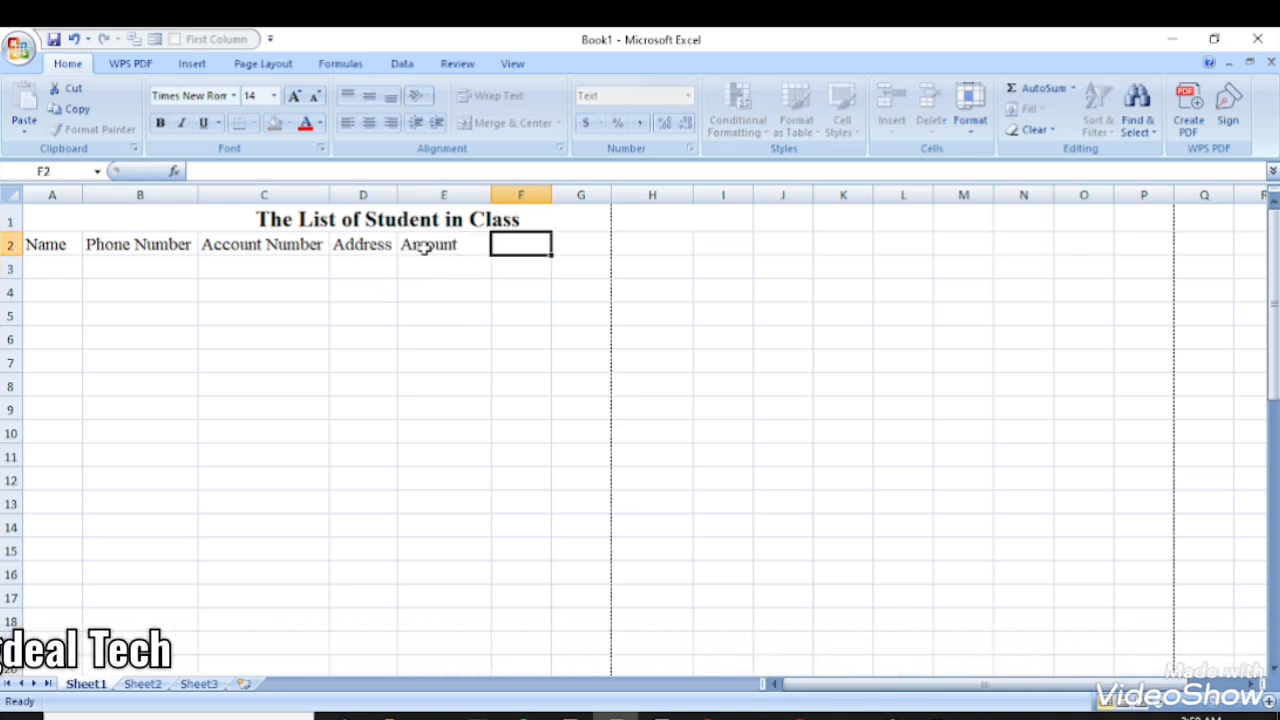
{"action": "type", "text": "Pr"}
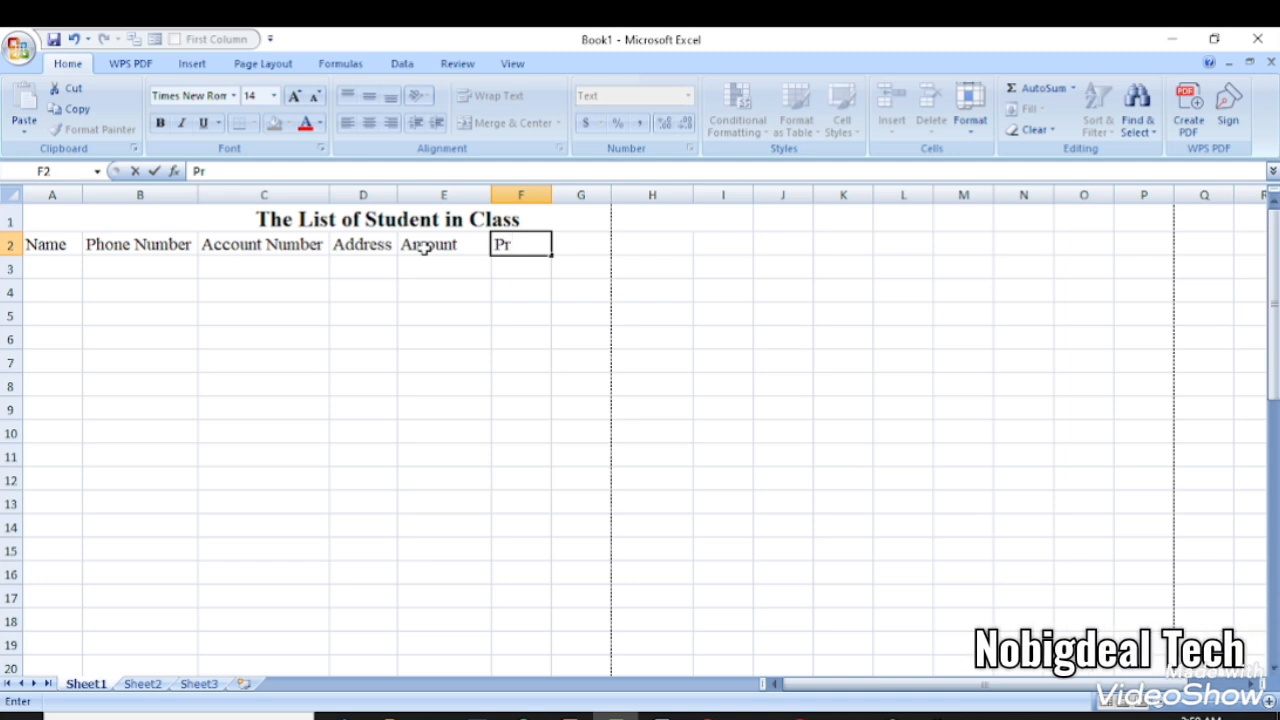
{"action": "key", "text": "BackSpace"}
{"action": "type", "text": "erce"}
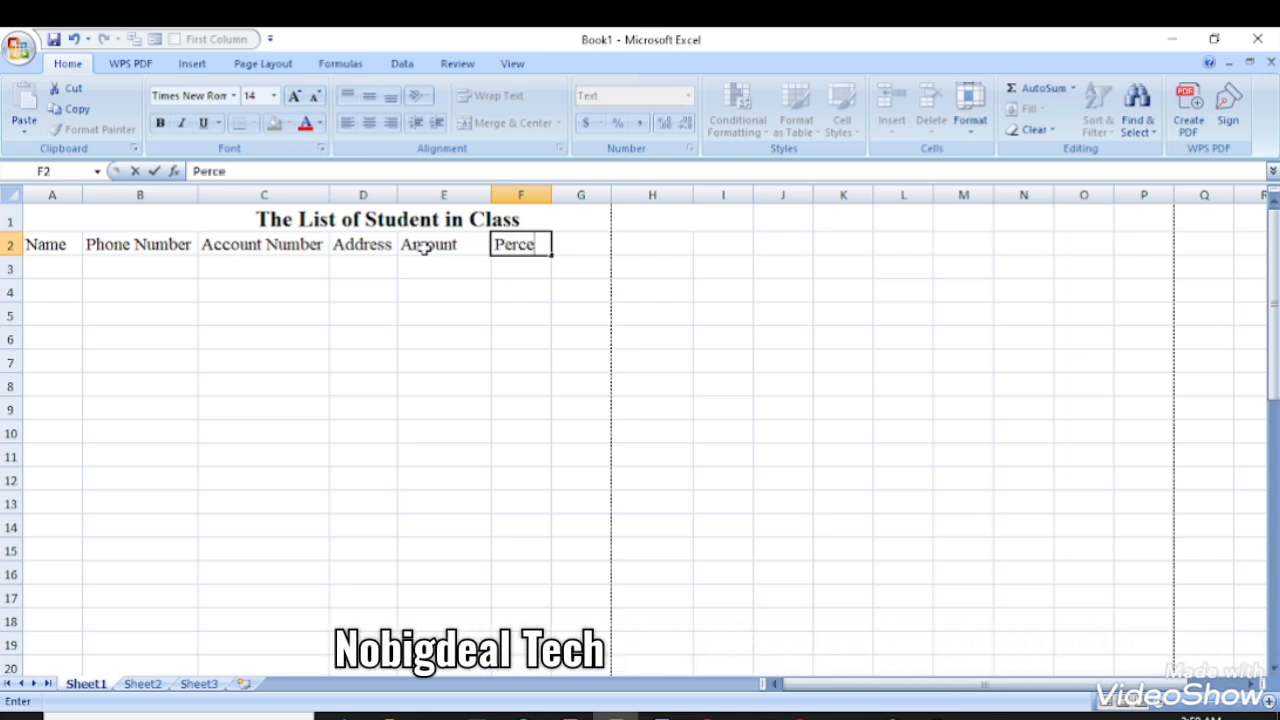
{"action": "type", "text": "ent"}
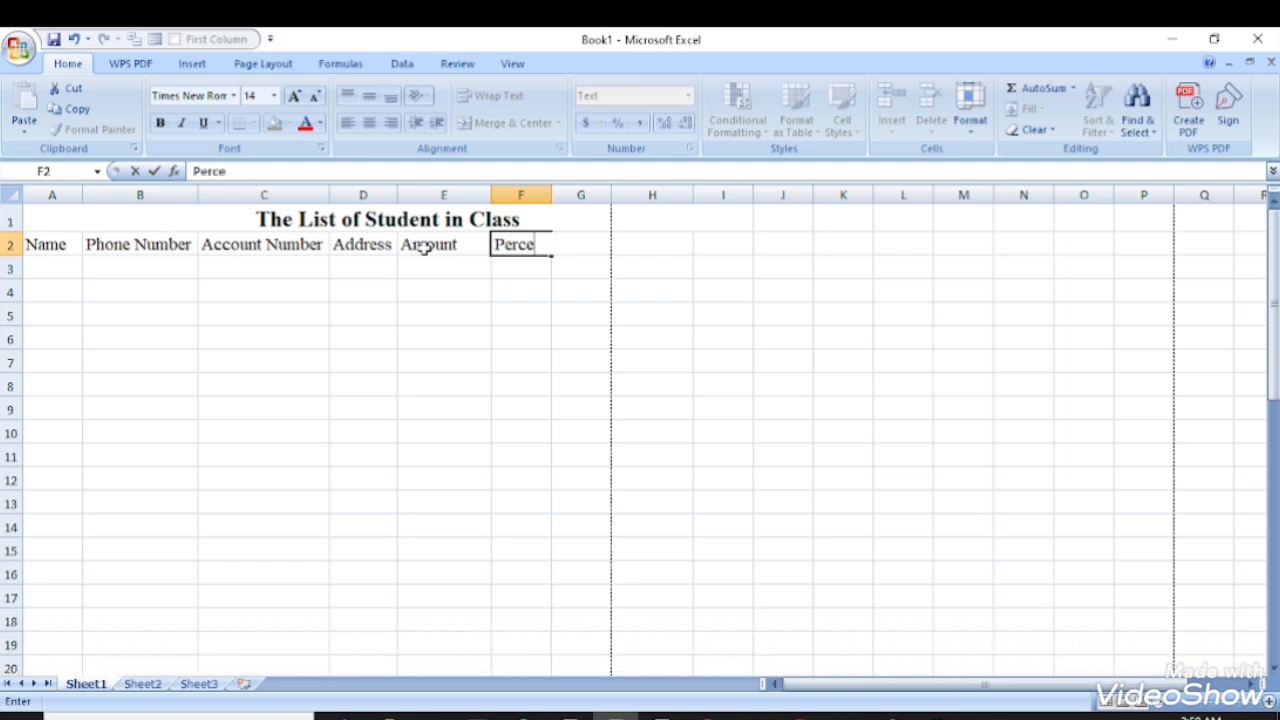
{"action": "type", "text": "ent"}
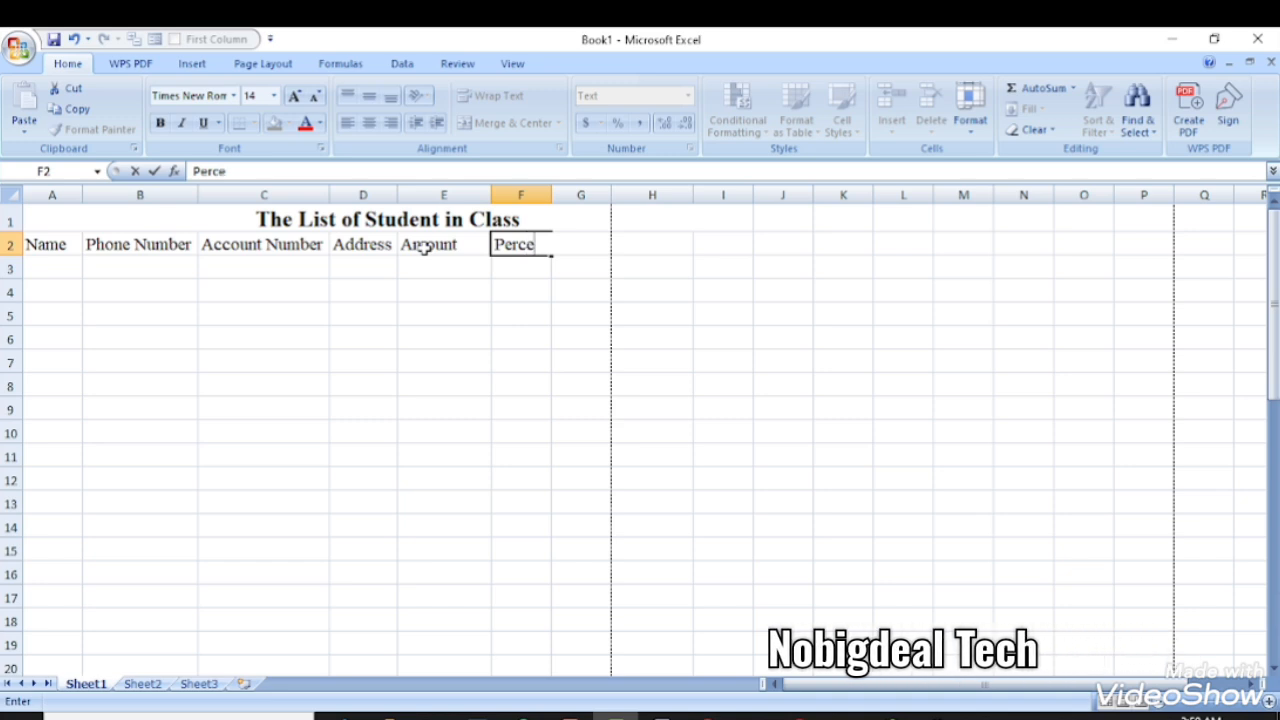
{"action": "left_click", "coordinate": [174, 270]}
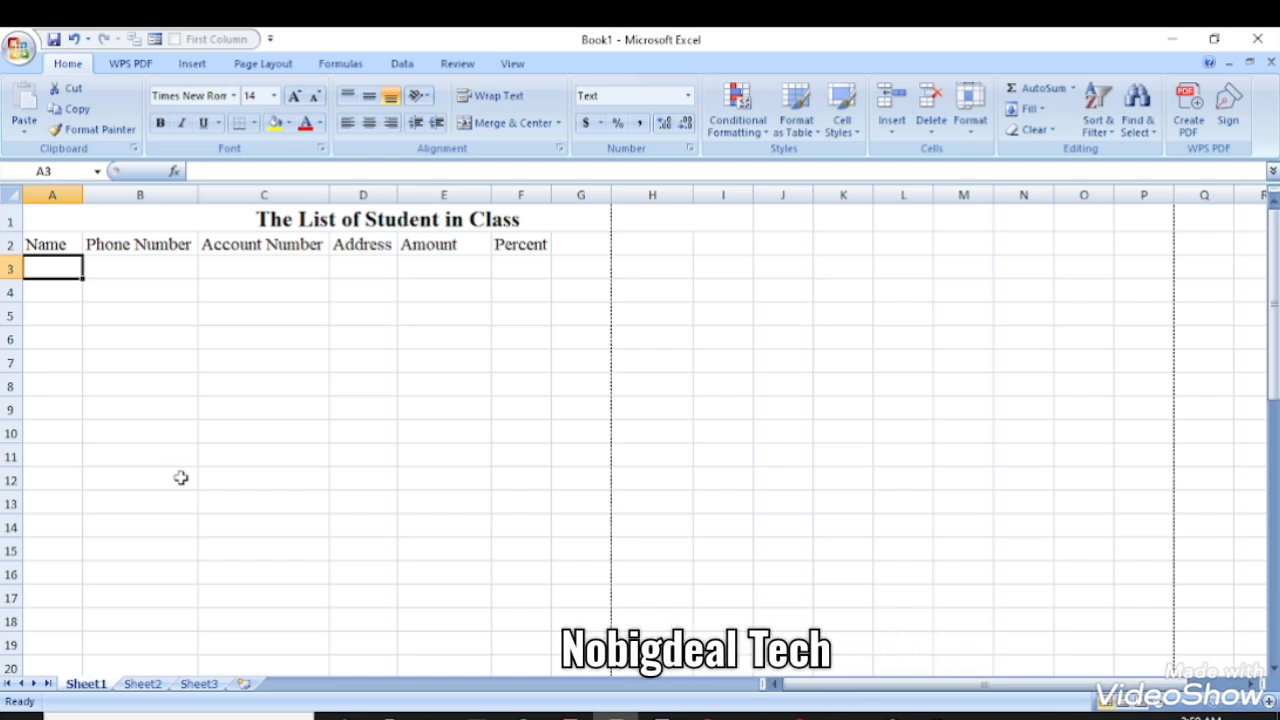
- Type the first two student names into cells A3 and A4
{"action": "left_click_drag", "start_coordinate": [49, 268], "coordinate": [63, 660]}
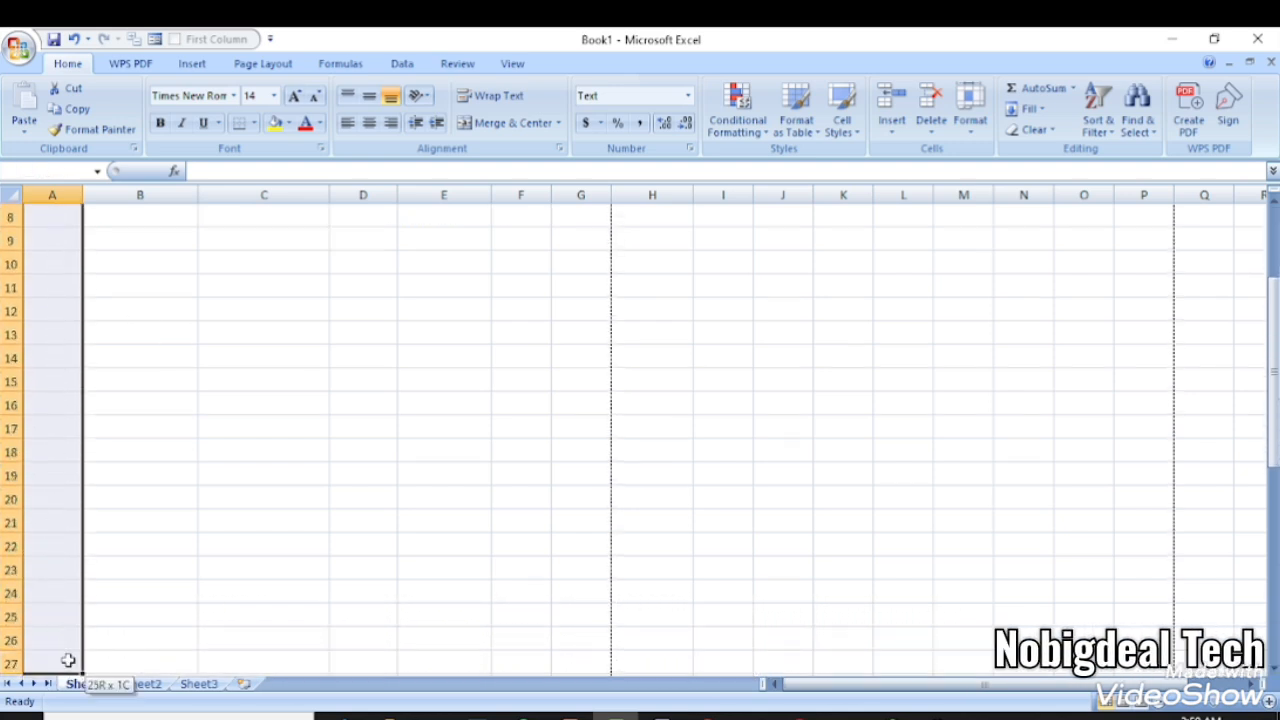
{"action": "scroll", "coordinate": [60, 420], "scroll_direction": "up", "scroll_amount": 3}
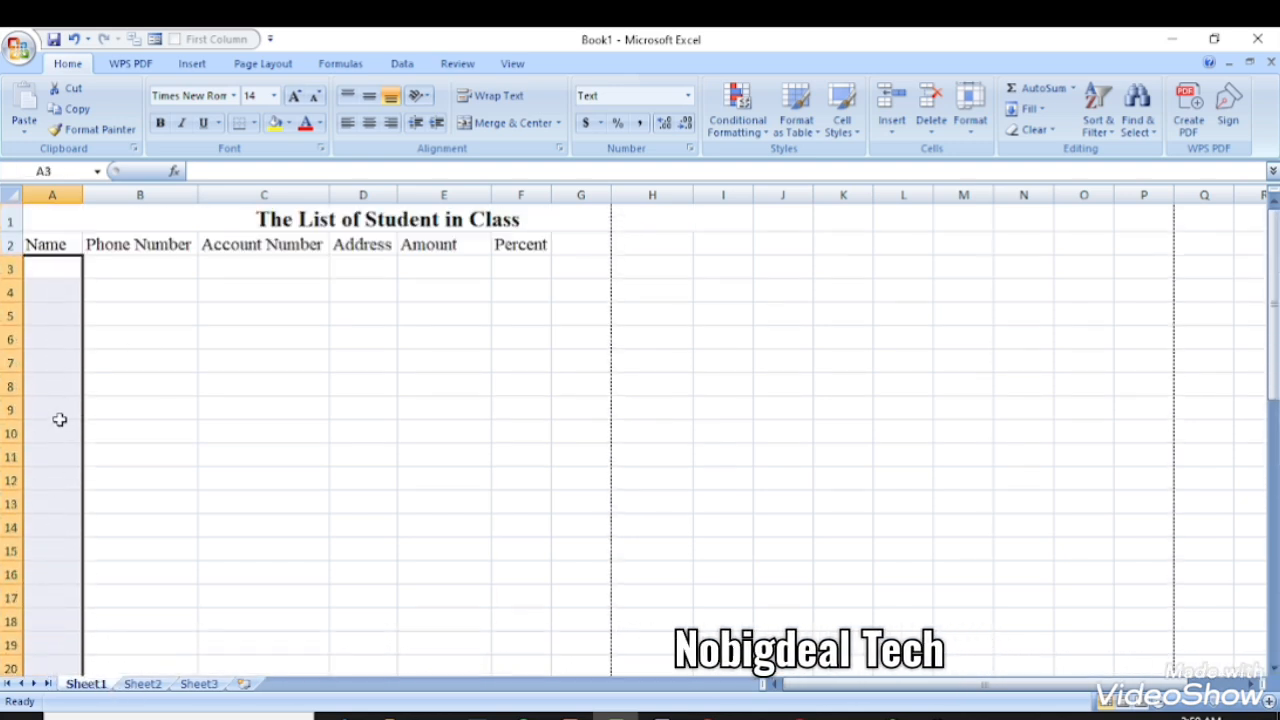
{"action": "left_click", "coordinate": [46, 268]}
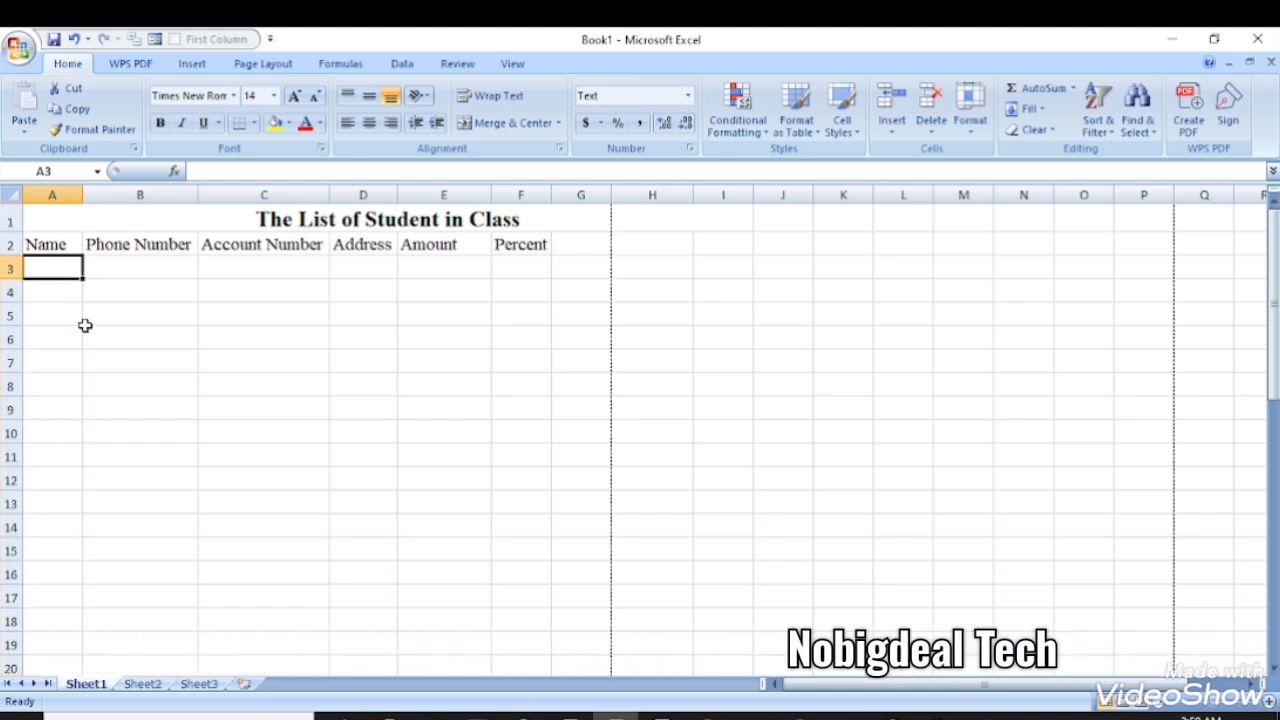
{"action": "type", "text": "Bola"}
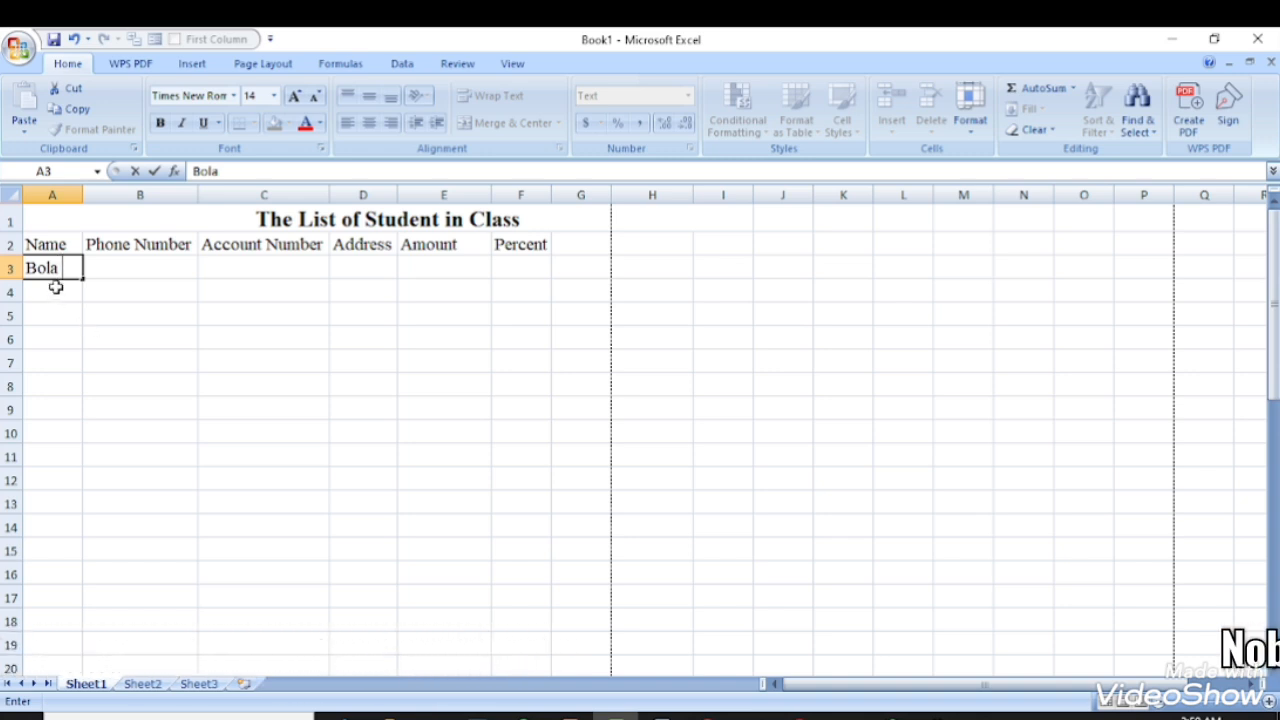
{"action": "key", "text": "Return"}
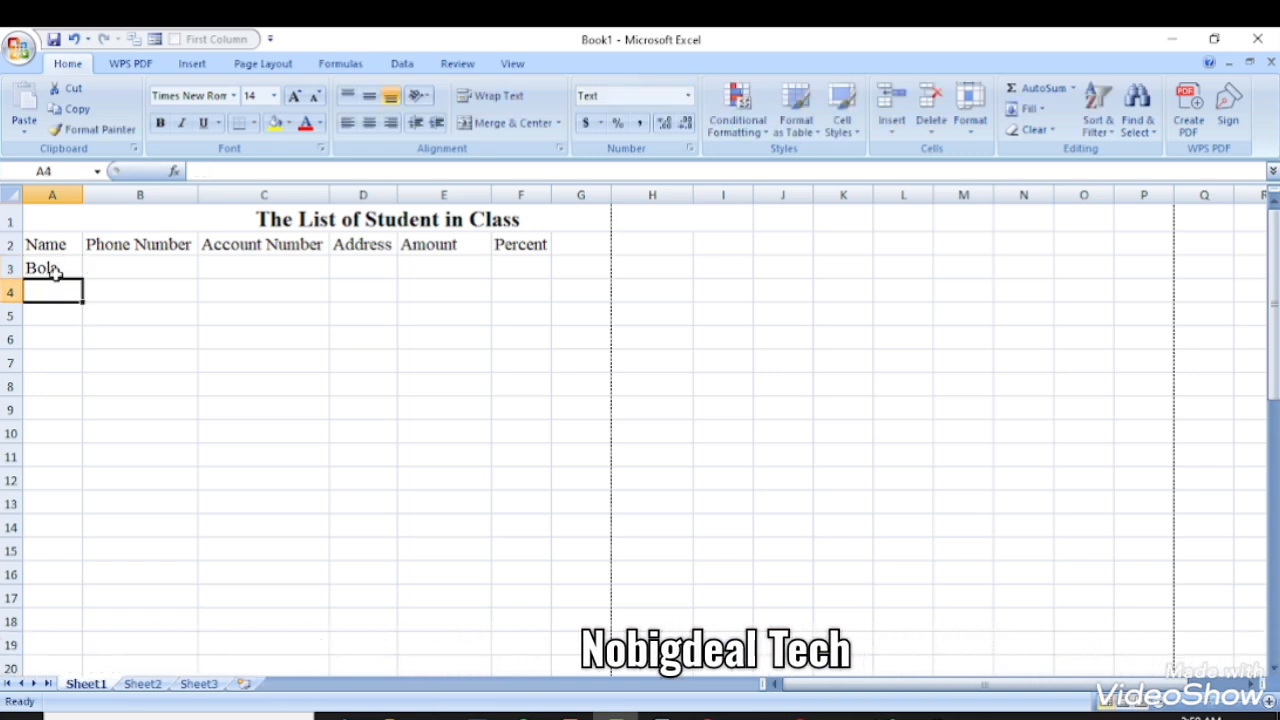
{"action": "type", "text": "Ojon"}
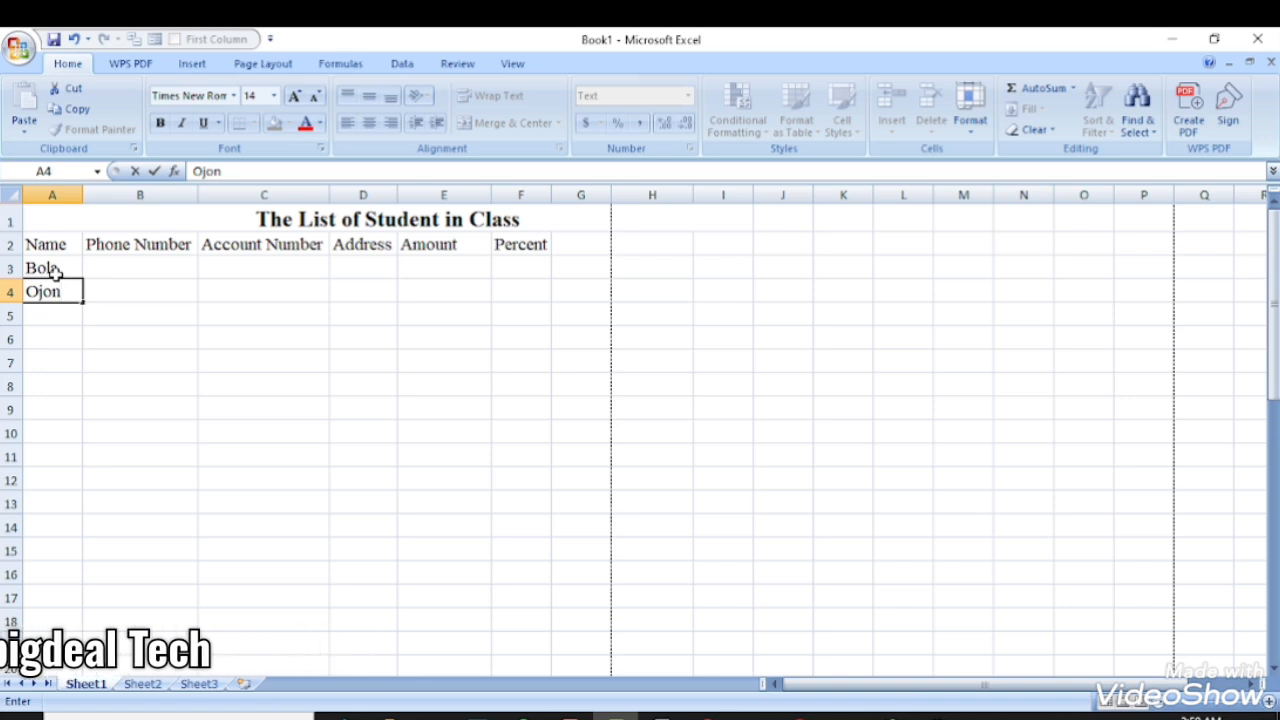
{"action": "left_click", "coordinate": [115, 268]}
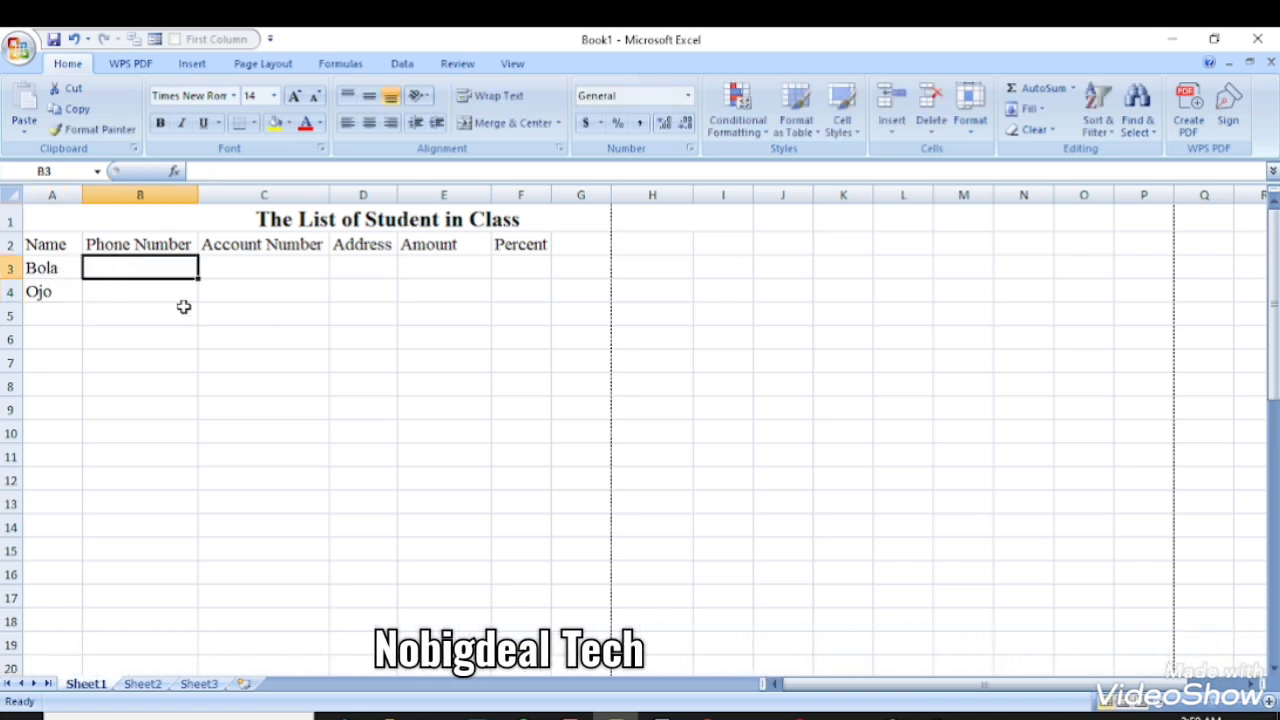
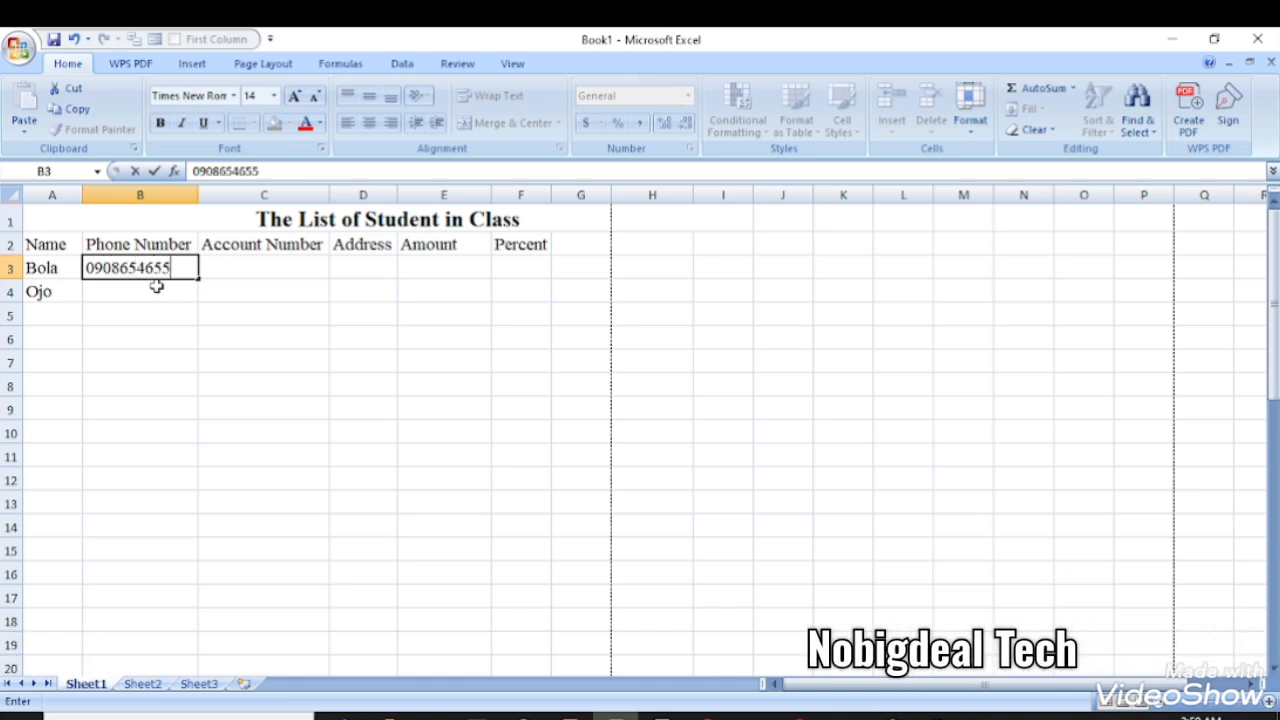
- Enter a phone number in B3, delete it, then select the Phone Number cells below
{"action": "key", "text": "Return"}
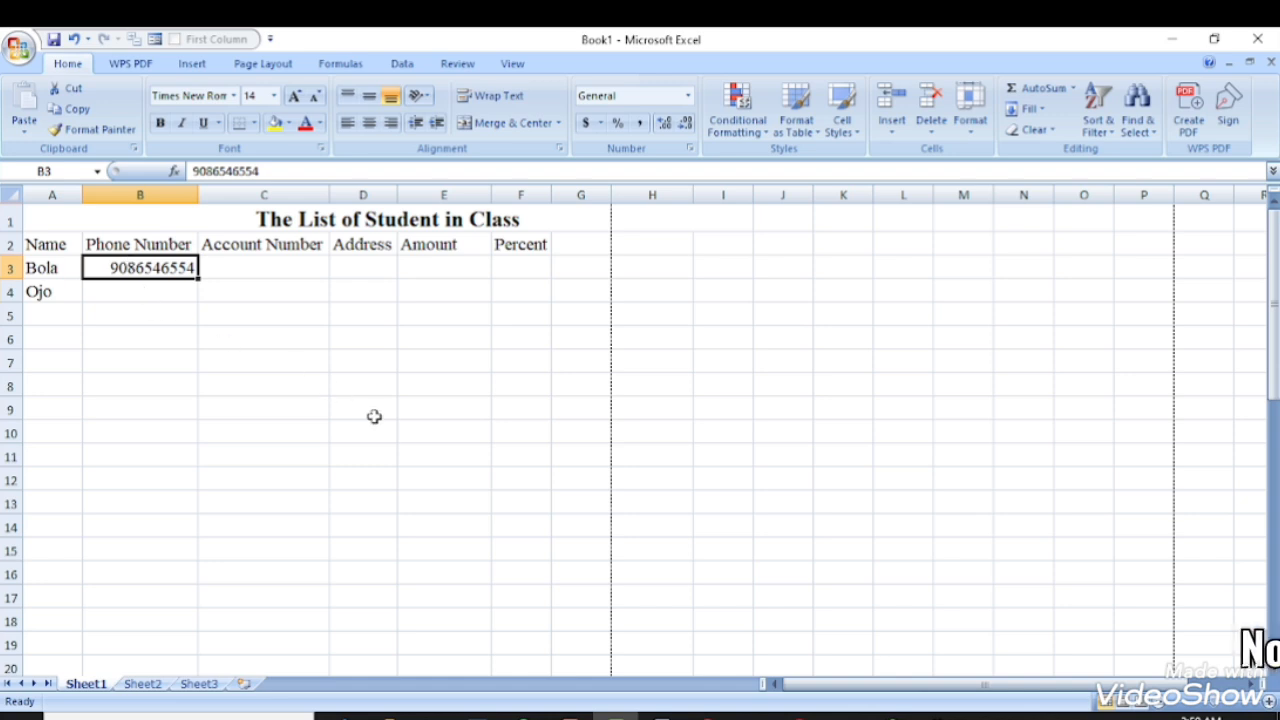
{"action": "key", "text": "Delete"}
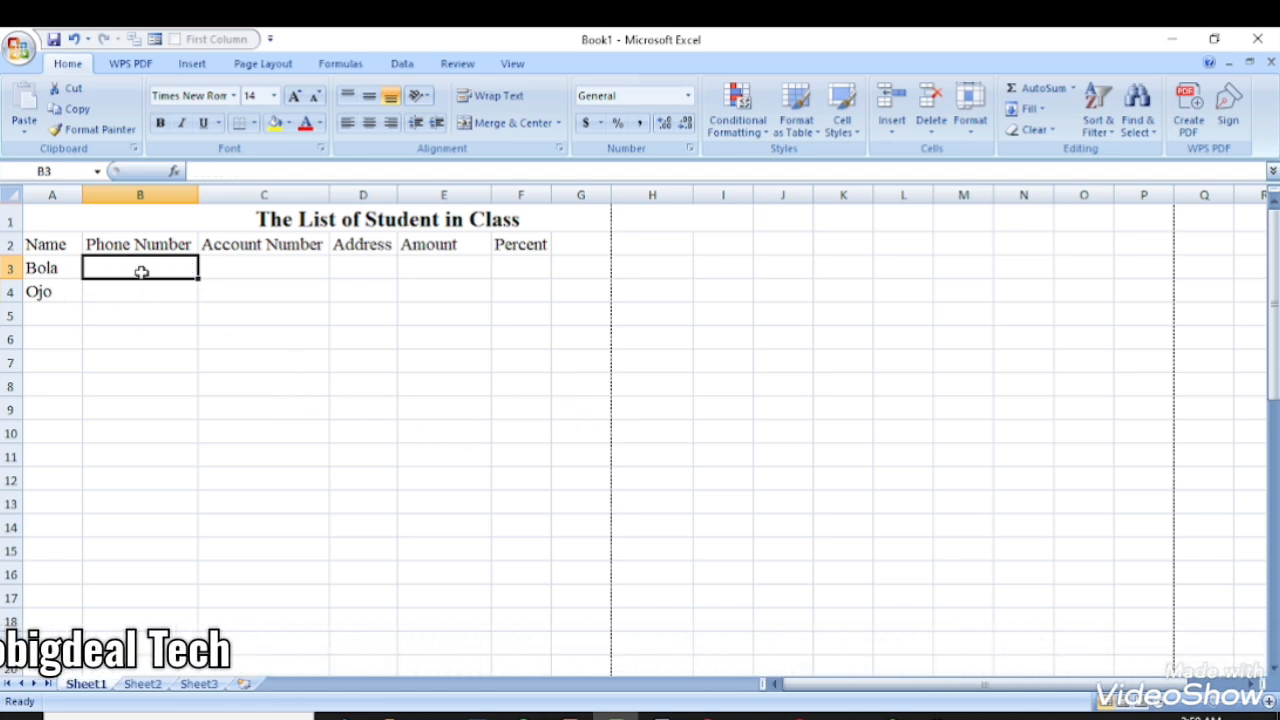
{"action": "left_click_drag", "start_coordinate": [150, 344], "coordinate": [134, 503]}
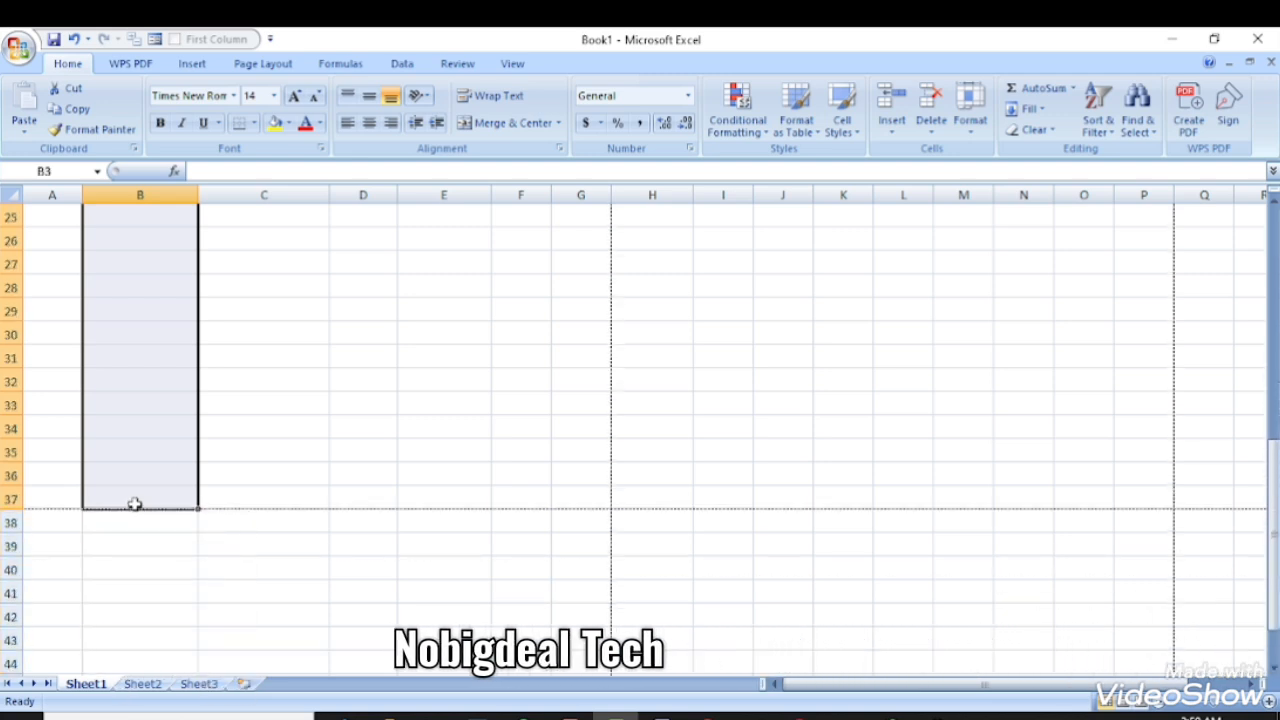
{"action": "scroll", "coordinate": [582, 319], "scroll_direction": "up", "scroll_amount": 4}
{"action": "scroll", "coordinate": [582, 319], "scroll_direction": "up", "scroll_amount": 4}
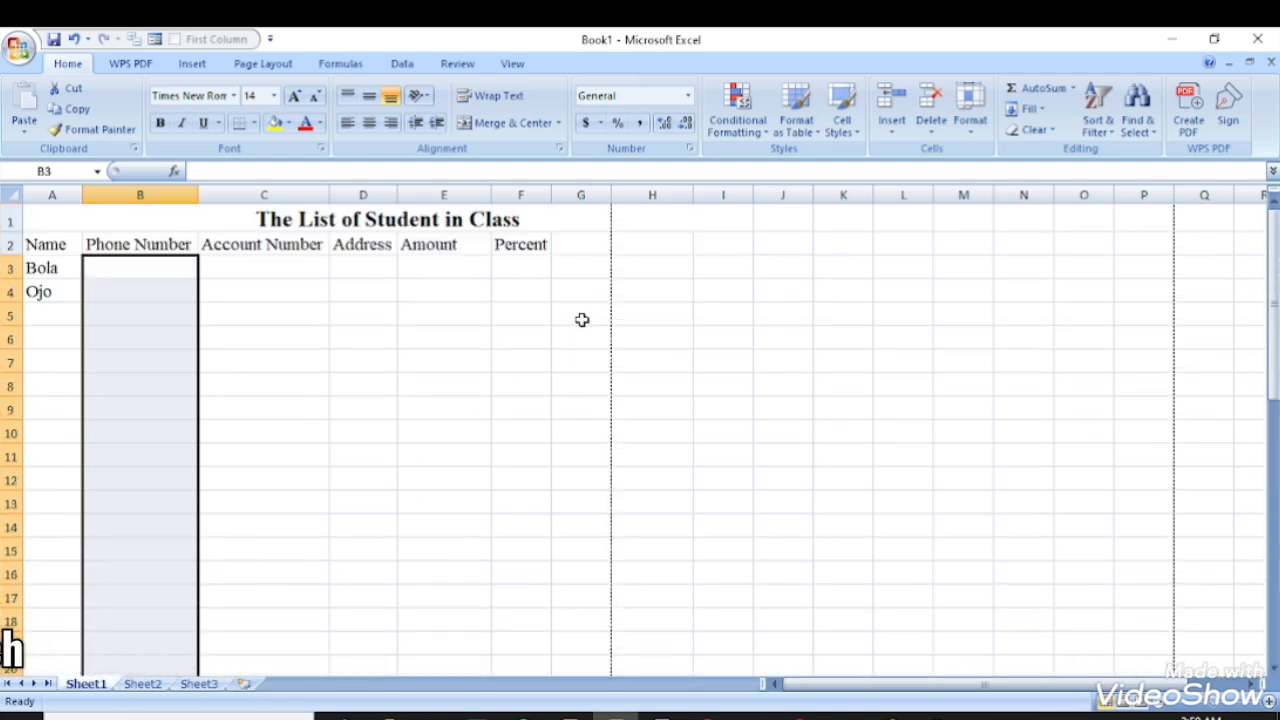
{"action": "left_click", "coordinate": [688, 95]}
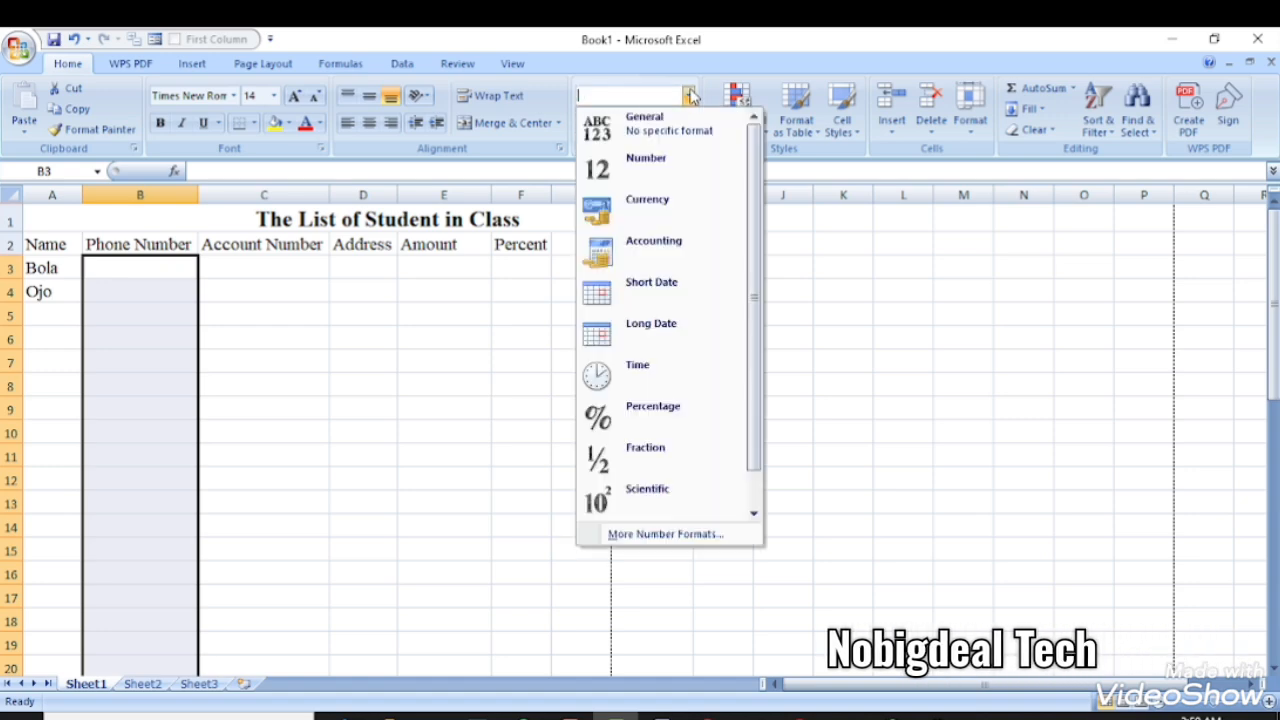
{"action": "left_click", "coordinate": [643, 536]}
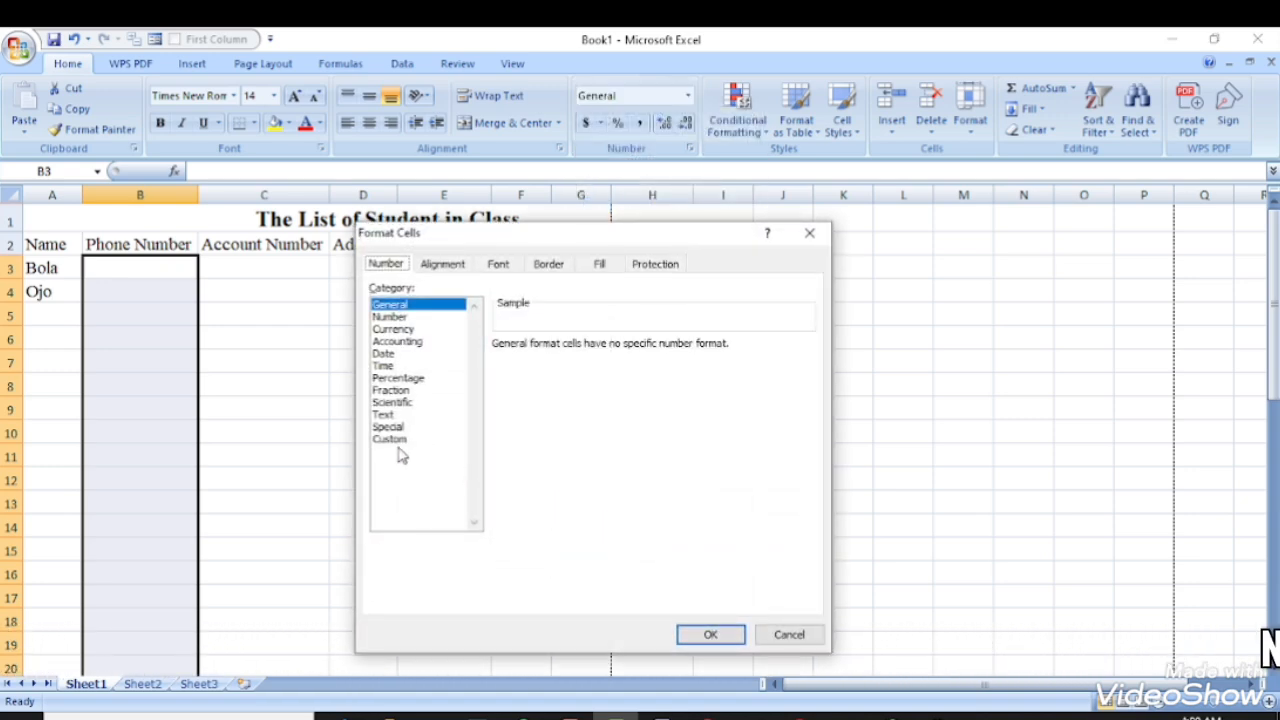
{"action": "left_click", "coordinate": [398, 439]}
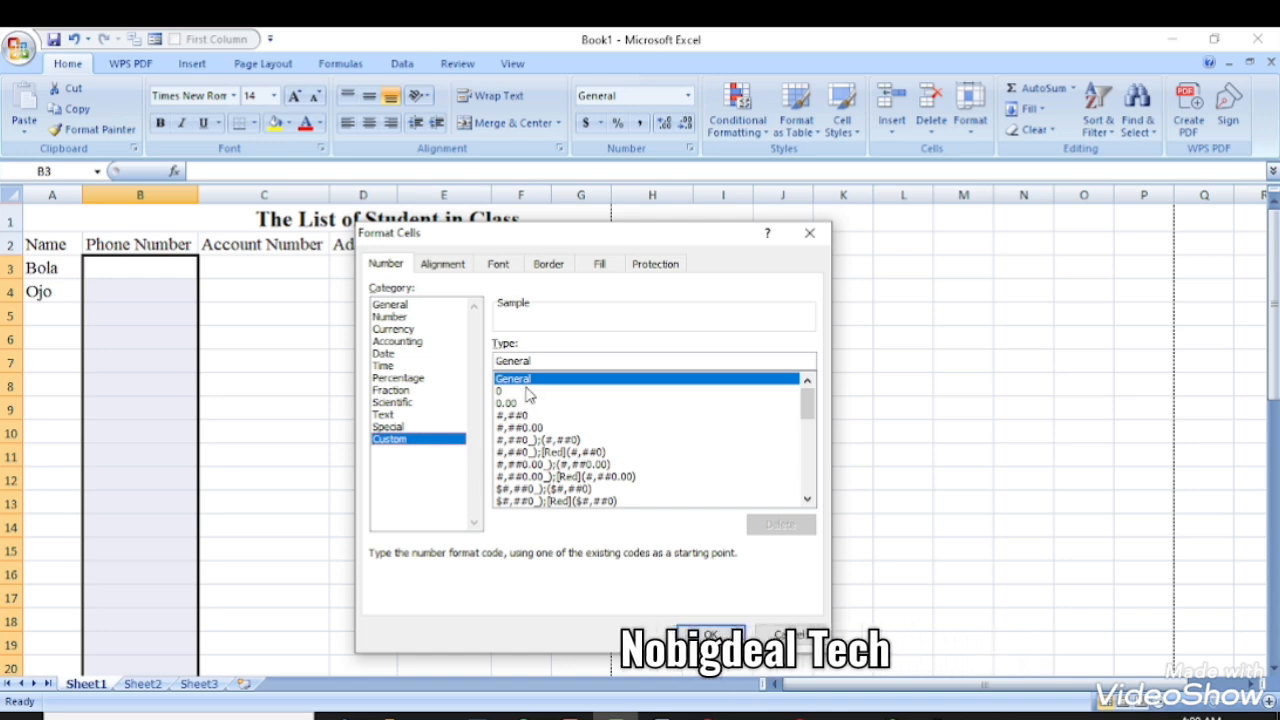
{"action": "left_click", "coordinate": [524, 392]}
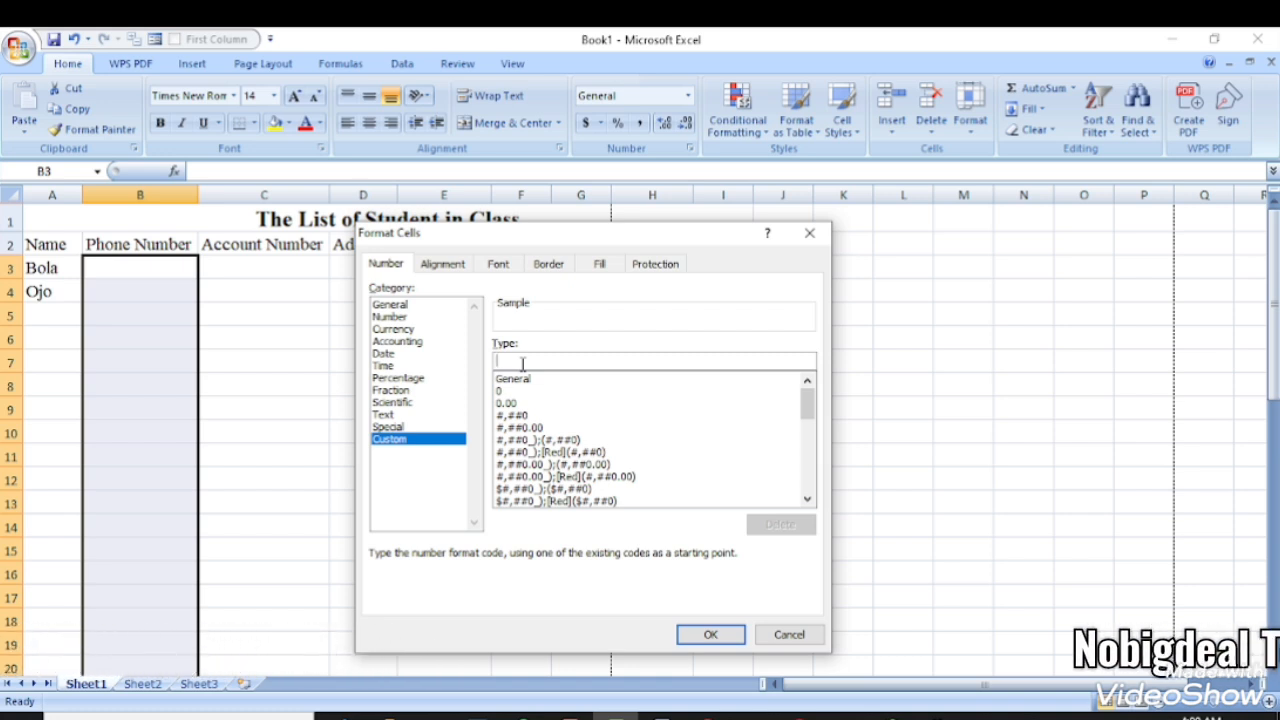
{"action": "type", "text": "000"}
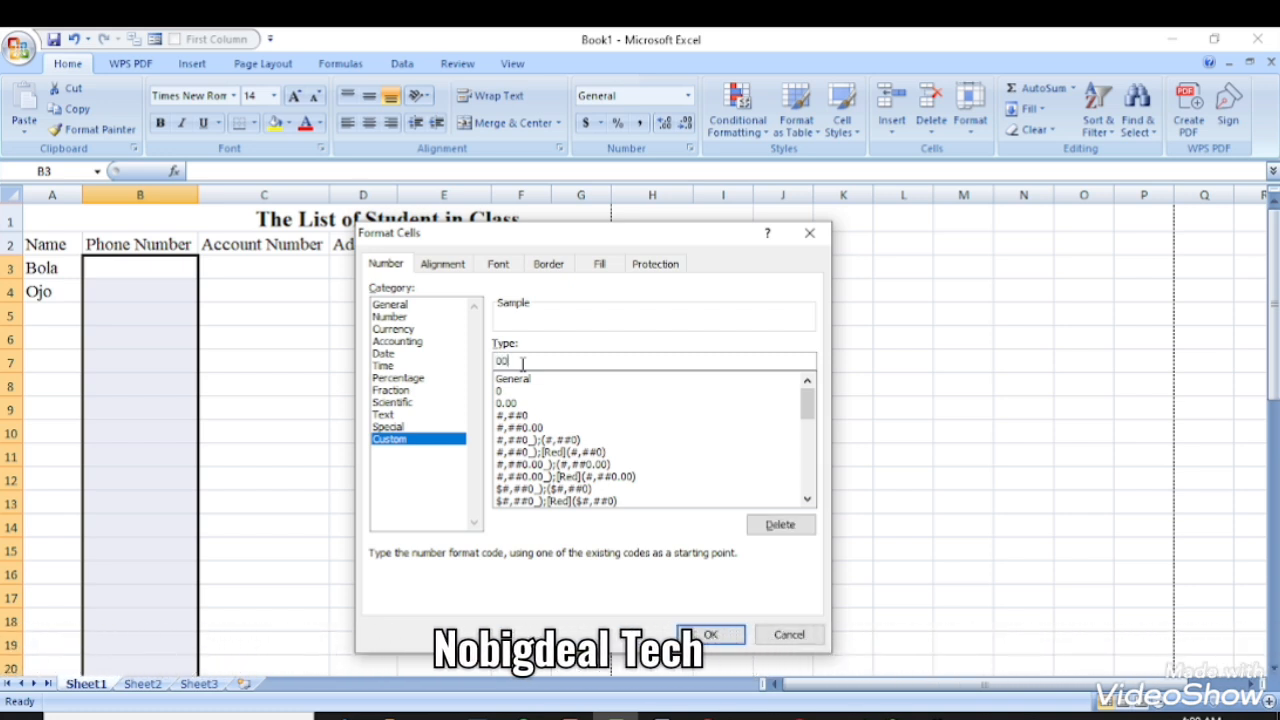
{"action": "type", "text": "00000000"}
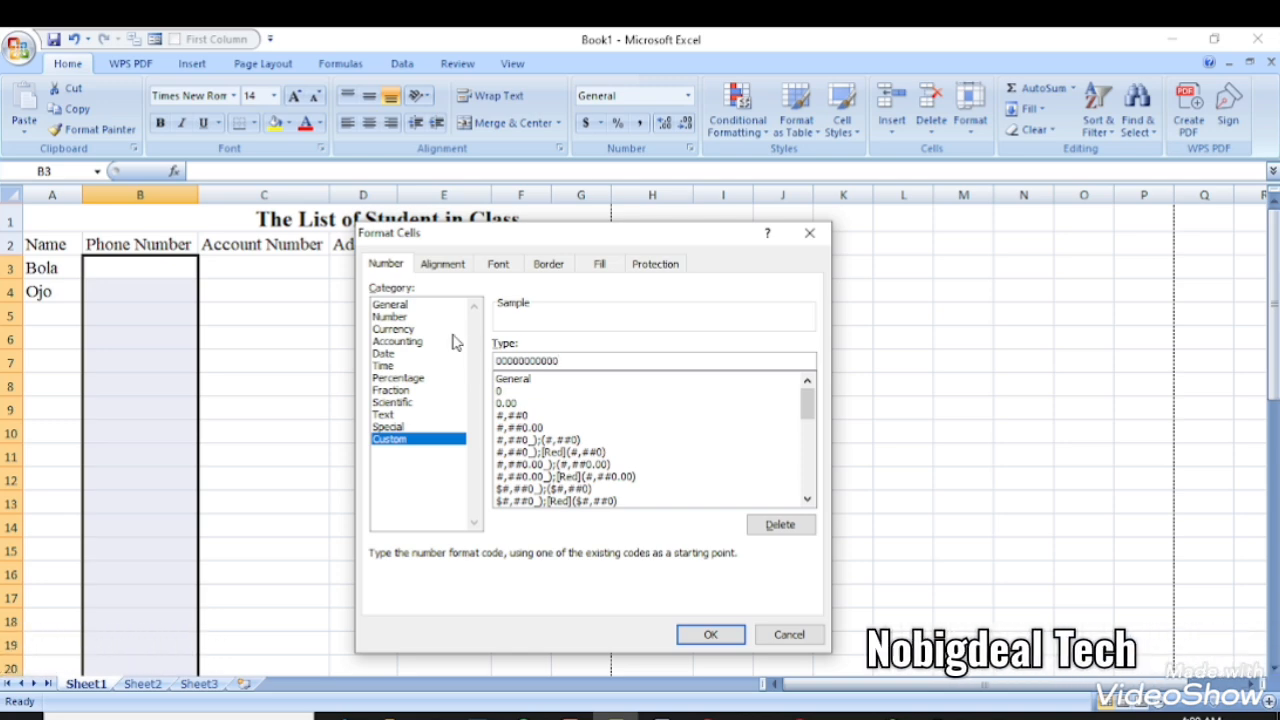
{"action": "left_click", "coordinate": [707, 636]}
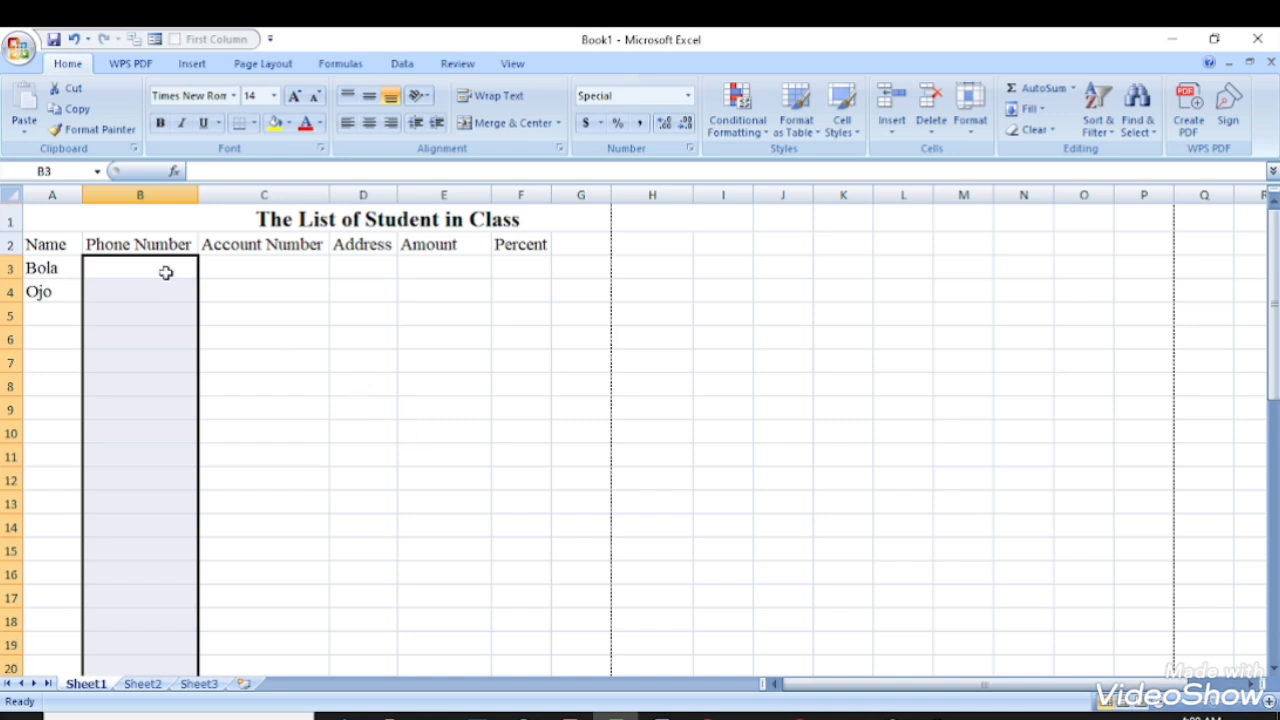
- Type the two students' phone numbers into B3 and B4
{"action": "left_click", "coordinate": [158, 267]}
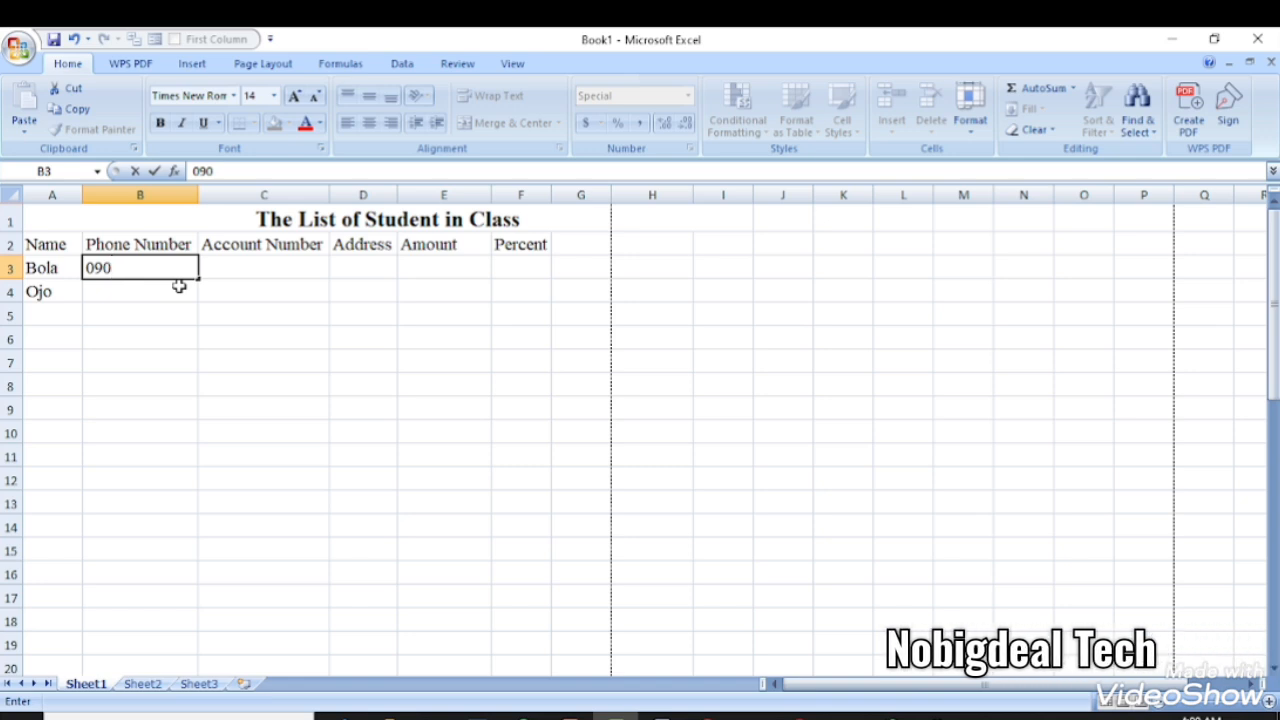
{"action": "type", "text": "397624"}
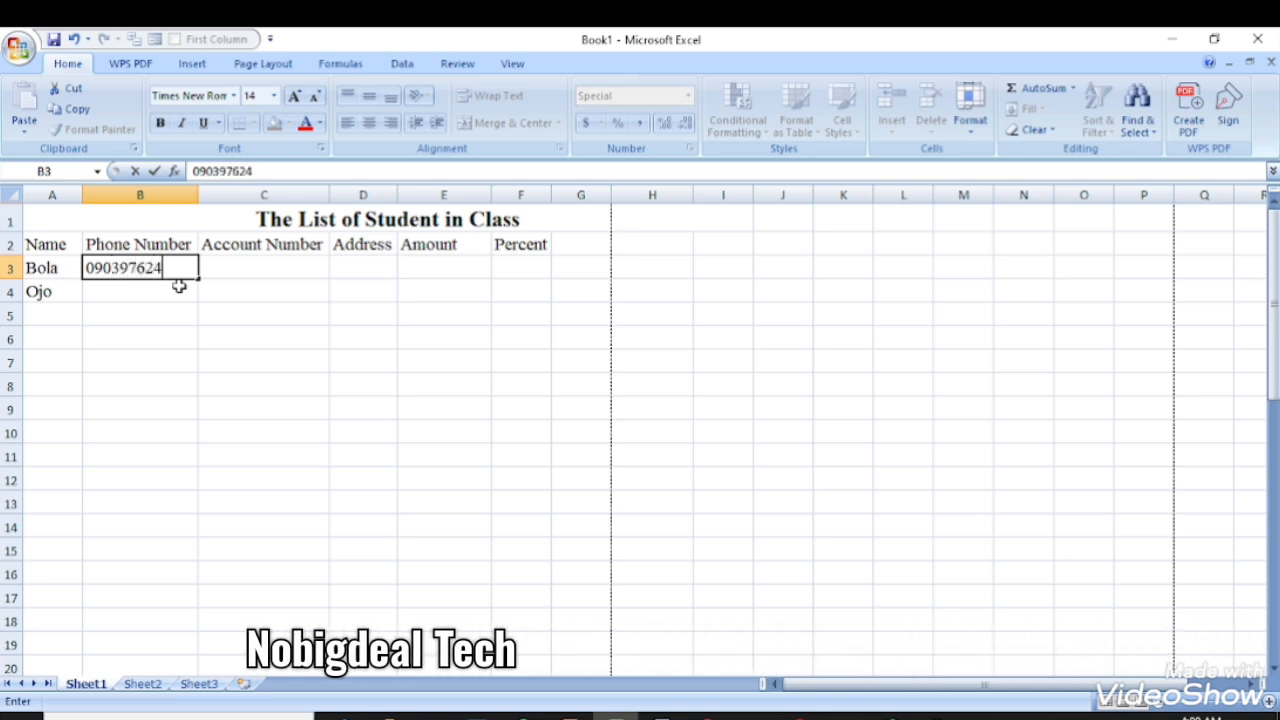
{"action": "type", "text": "88"}
{"action": "key", "text": "Return"}
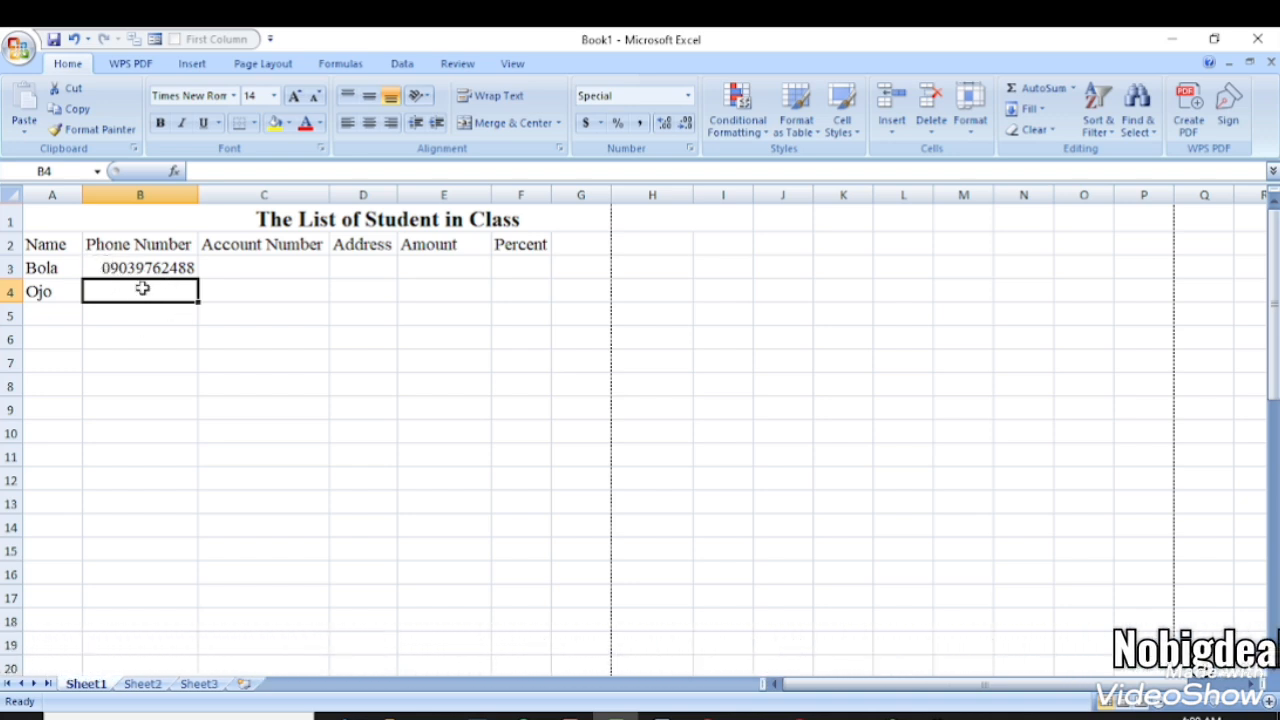
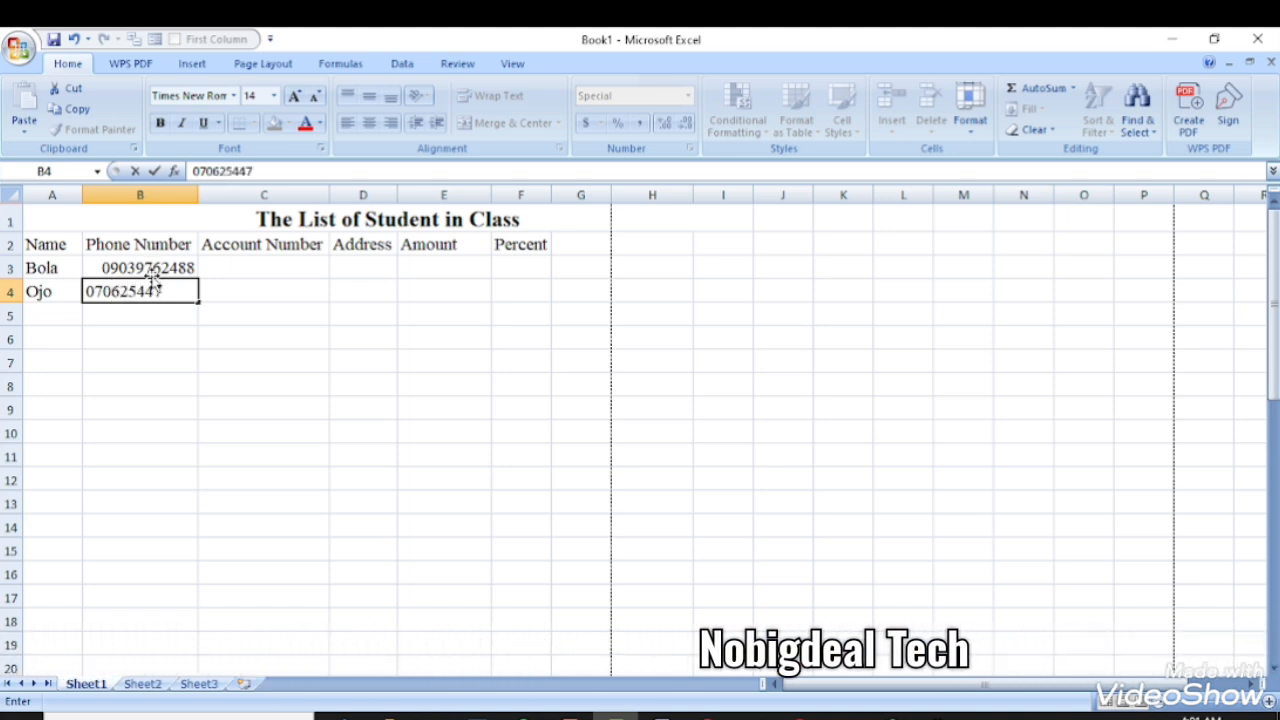
{"action": "key", "text": "Return"}
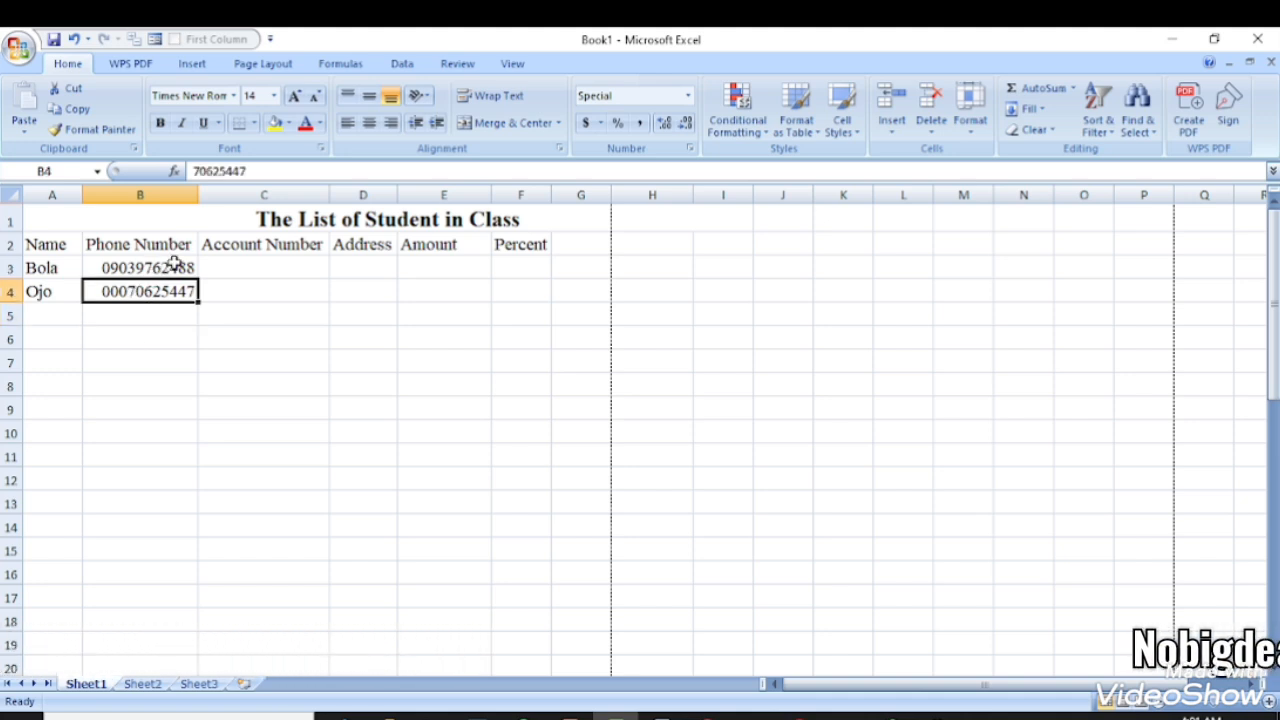
- Correct the second student's phone number in B4 by editing and then retyping it
{"action": "key", "text": "F2"}
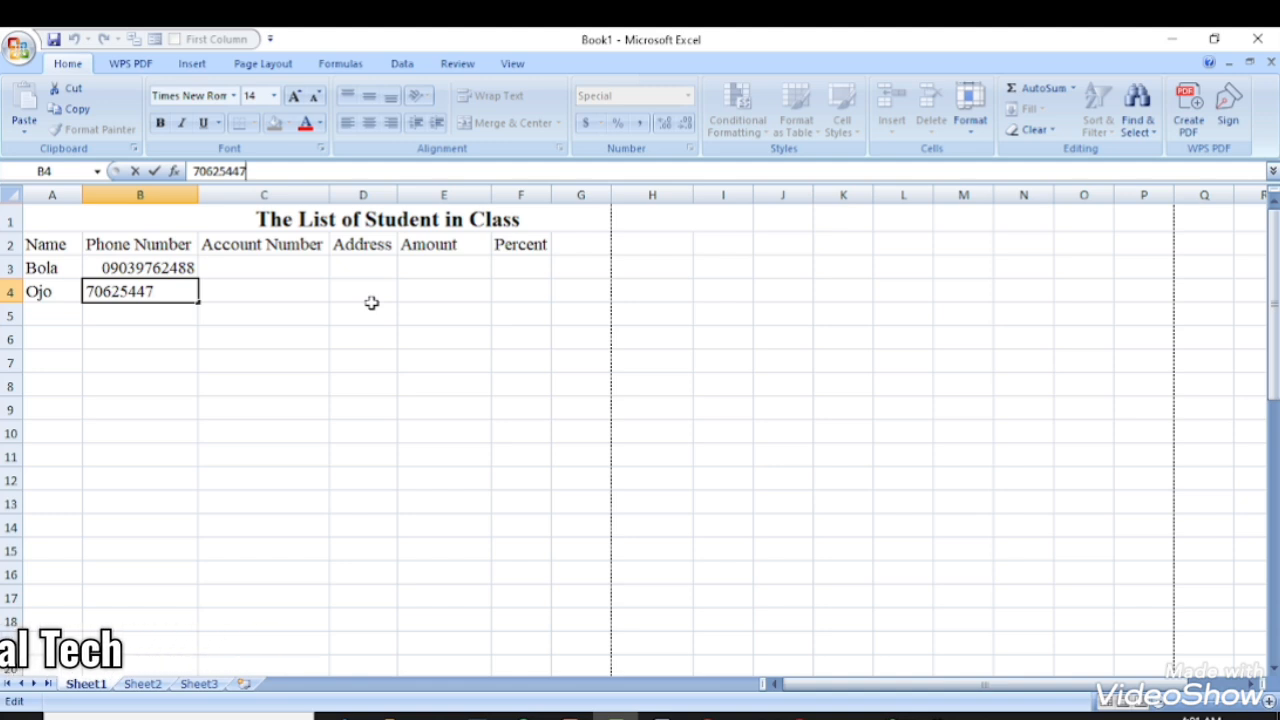
{"action": "type", "text": "8756"}
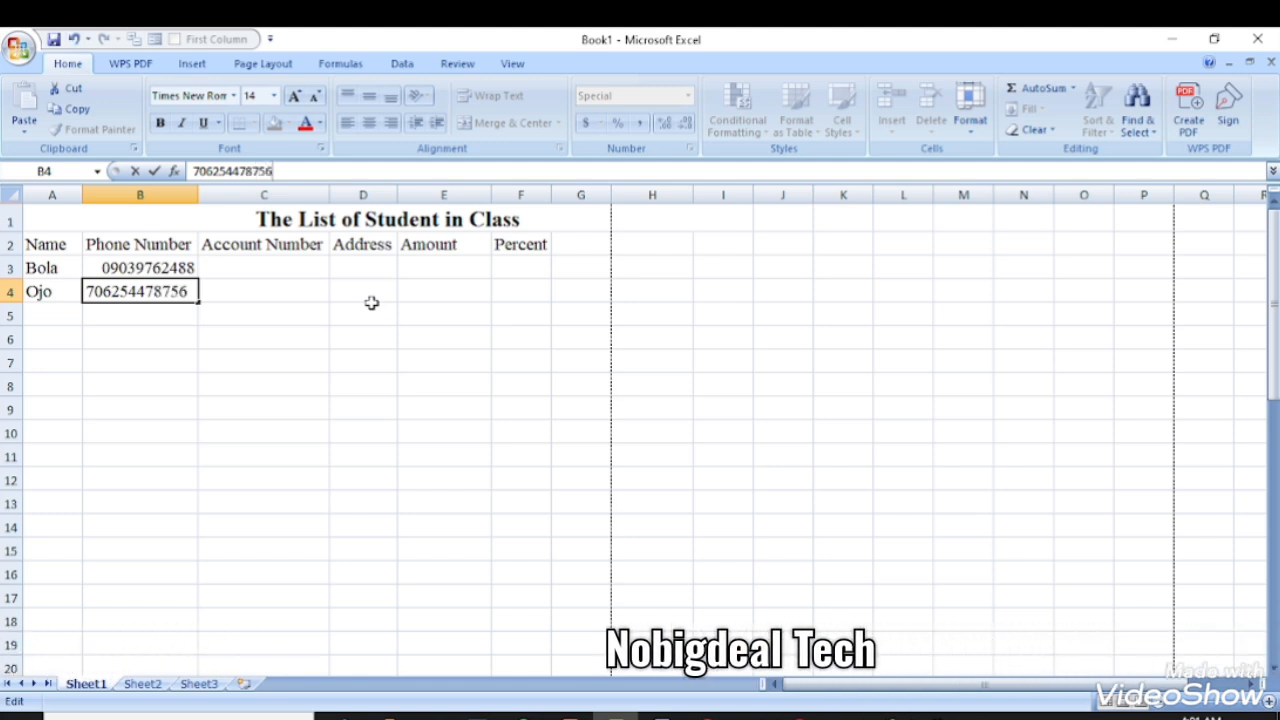
{"action": "key", "text": "Return"}
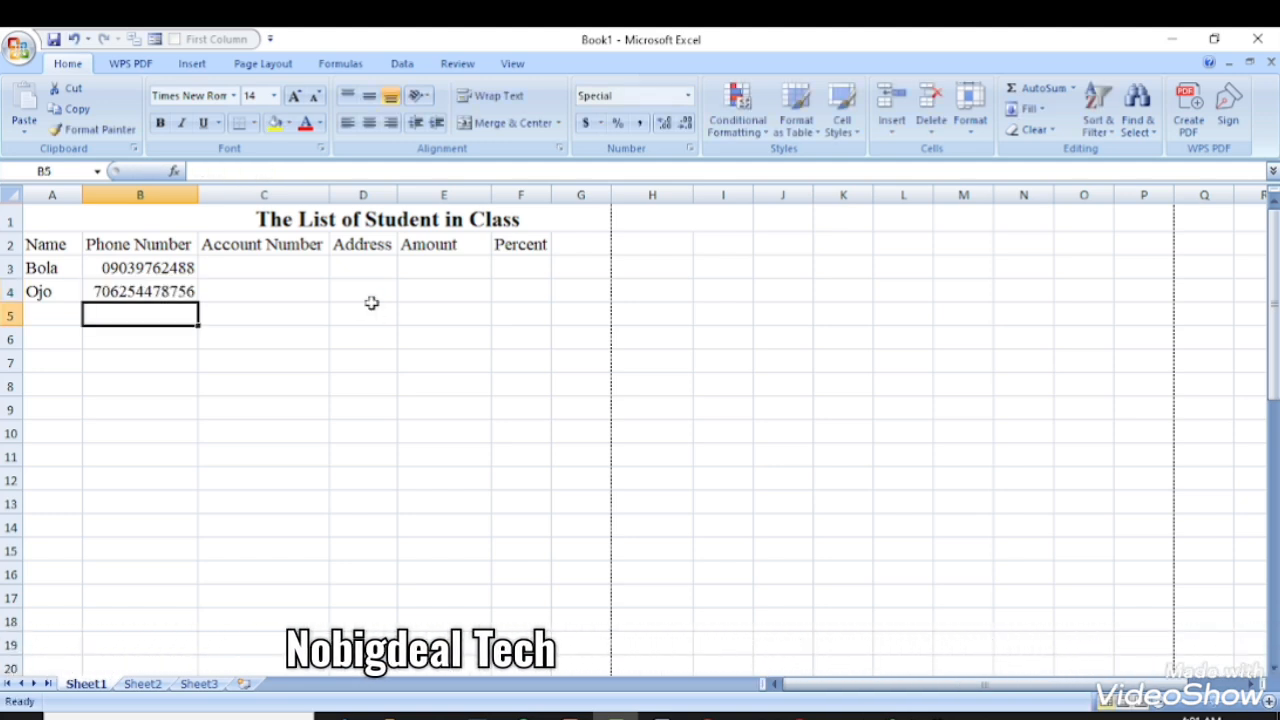
{"action": "left_click", "coordinate": [114, 276]}
{"action": "left_click", "coordinate": [125, 298]}
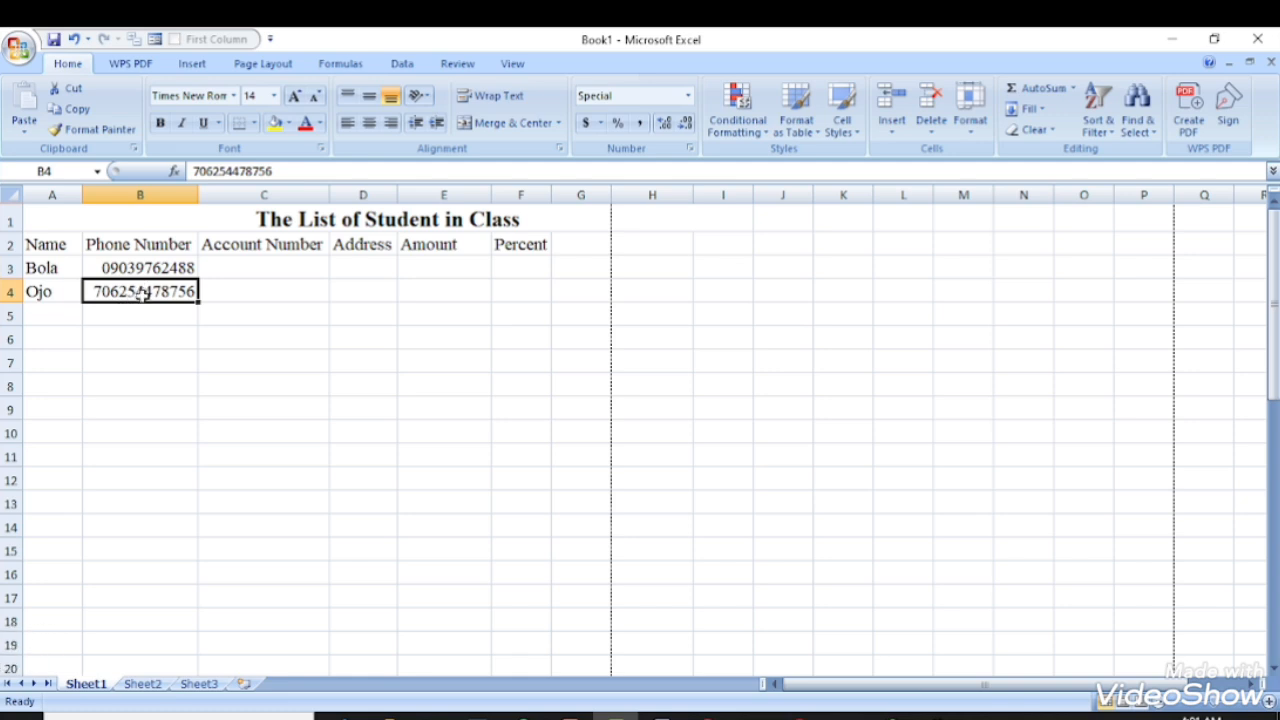
{"action": "left_click", "coordinate": [299, 171]}
{"action": "key", "text": "BackSpace"}
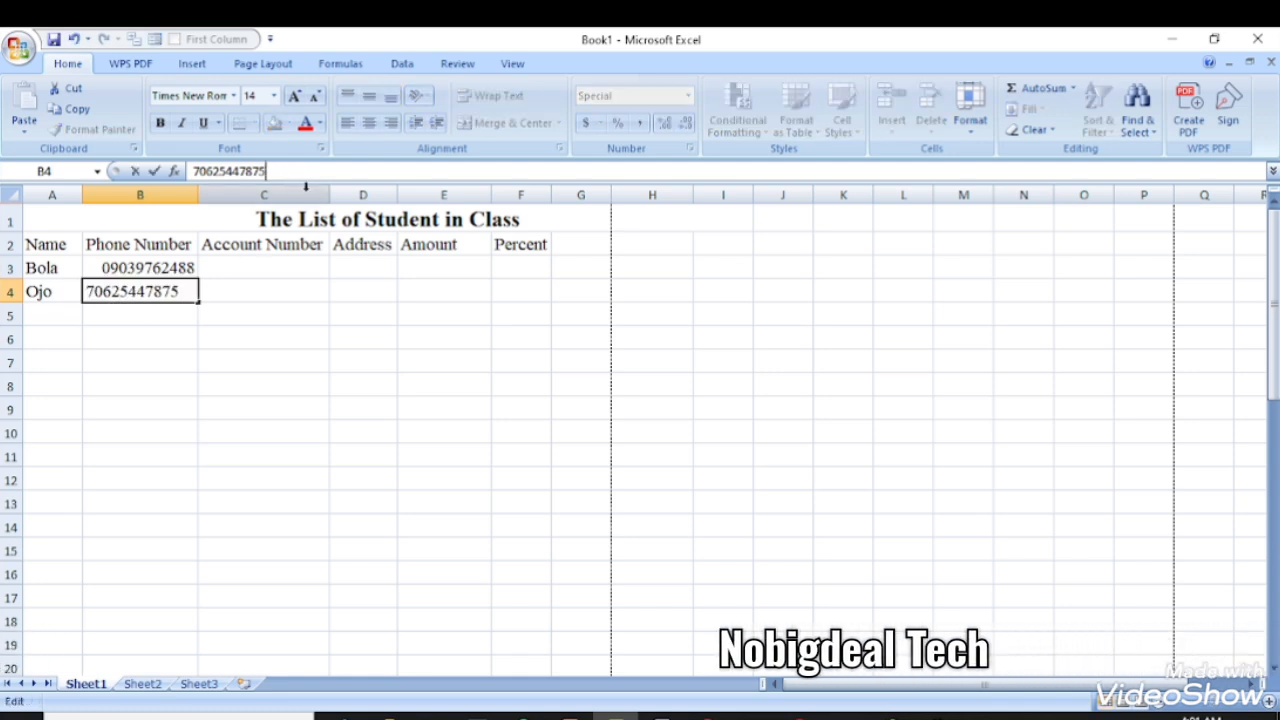
{"action": "key", "text": "Return"}
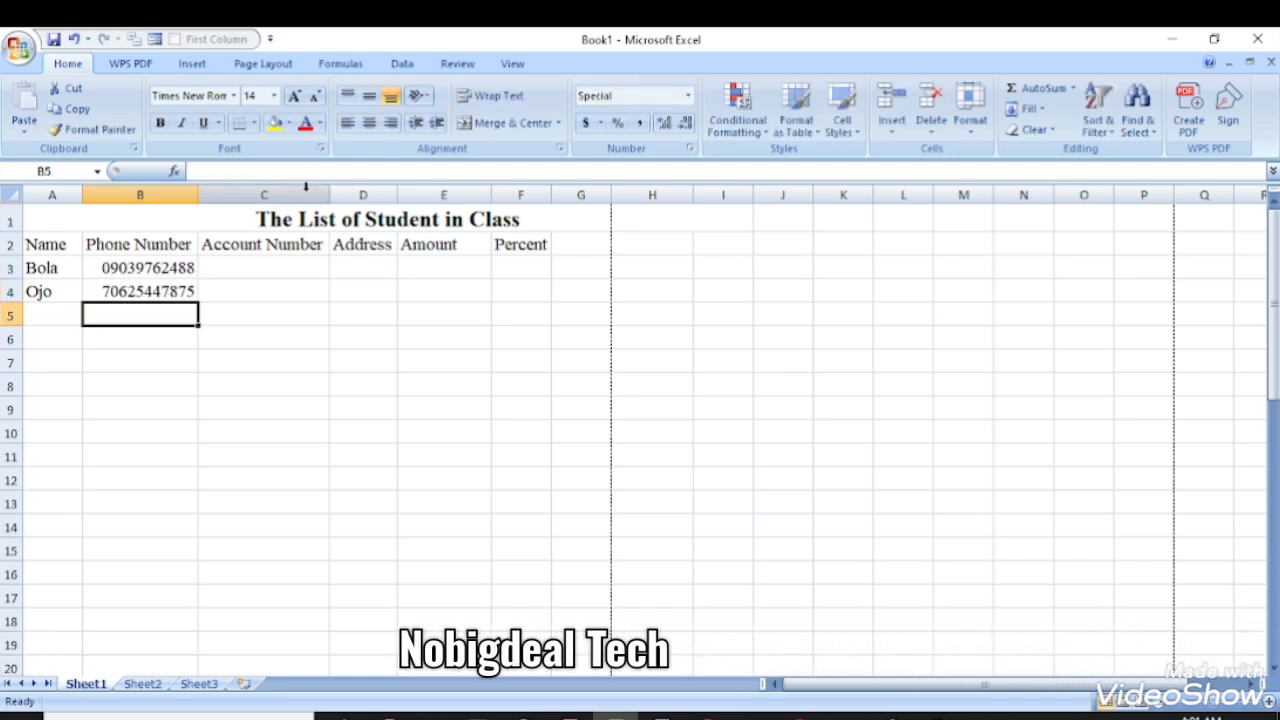
{"action": "left_click", "coordinate": [168, 272]}
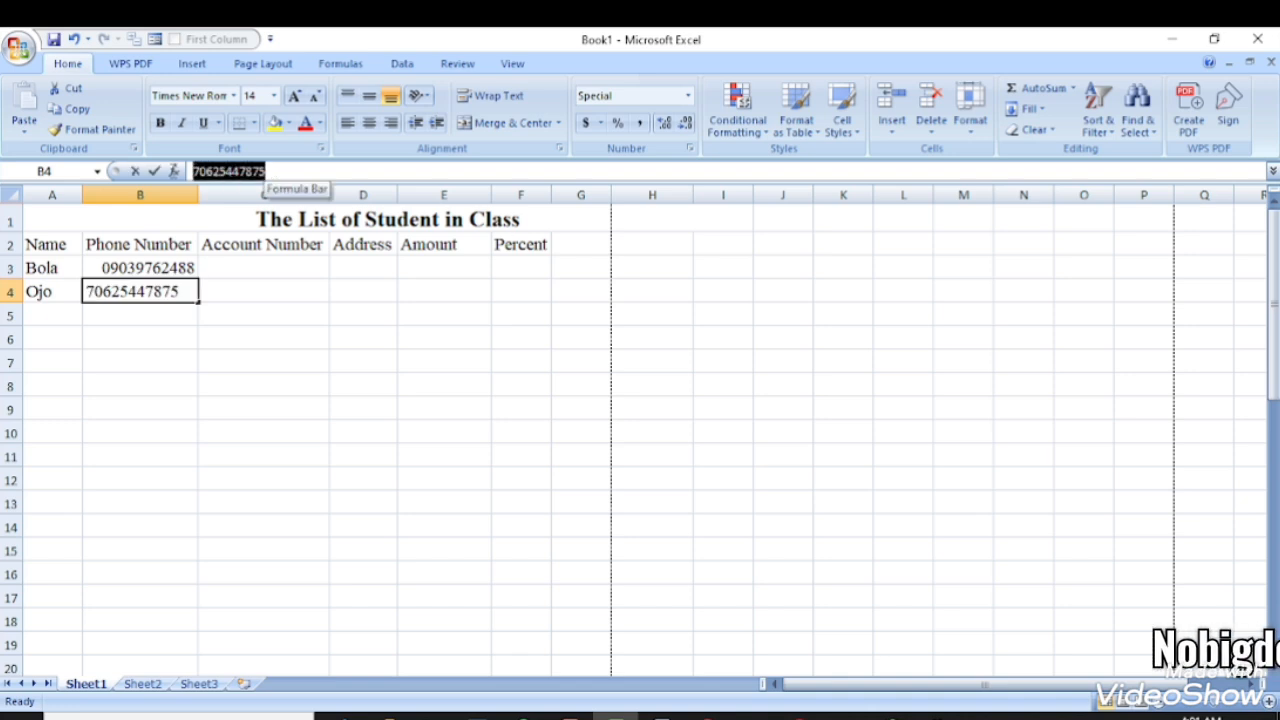
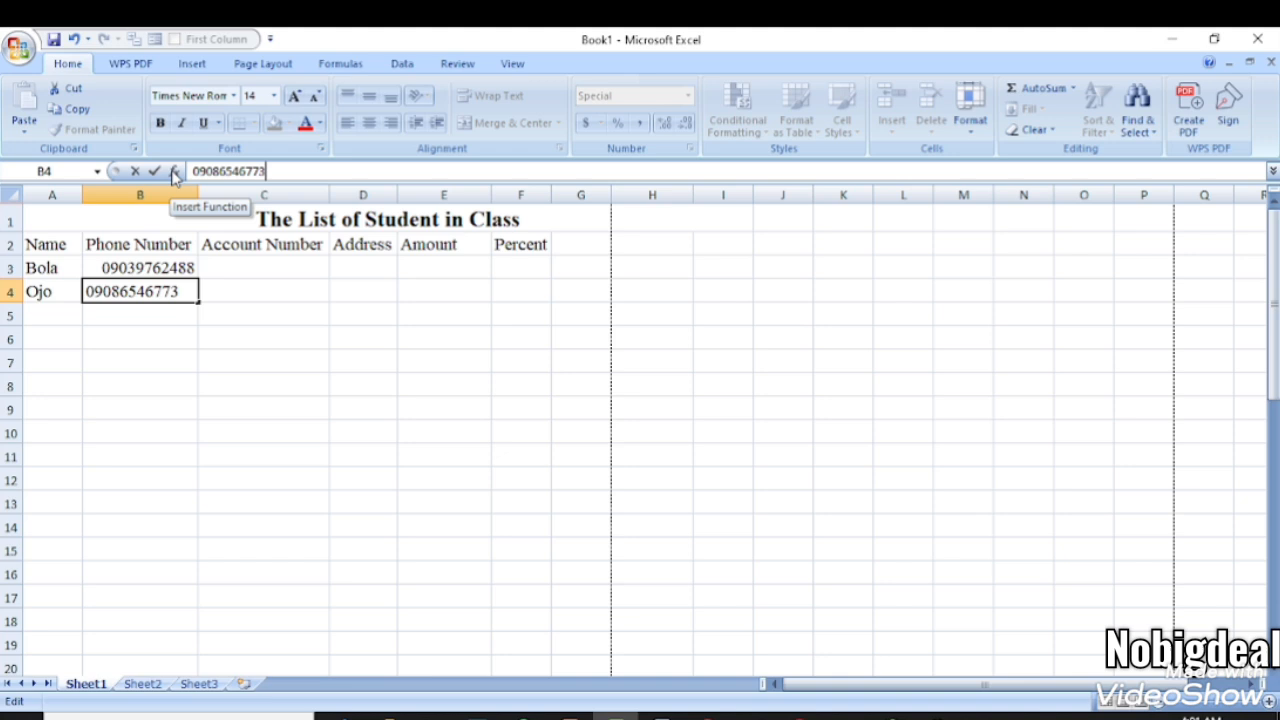
{"action": "key", "text": "Return"}
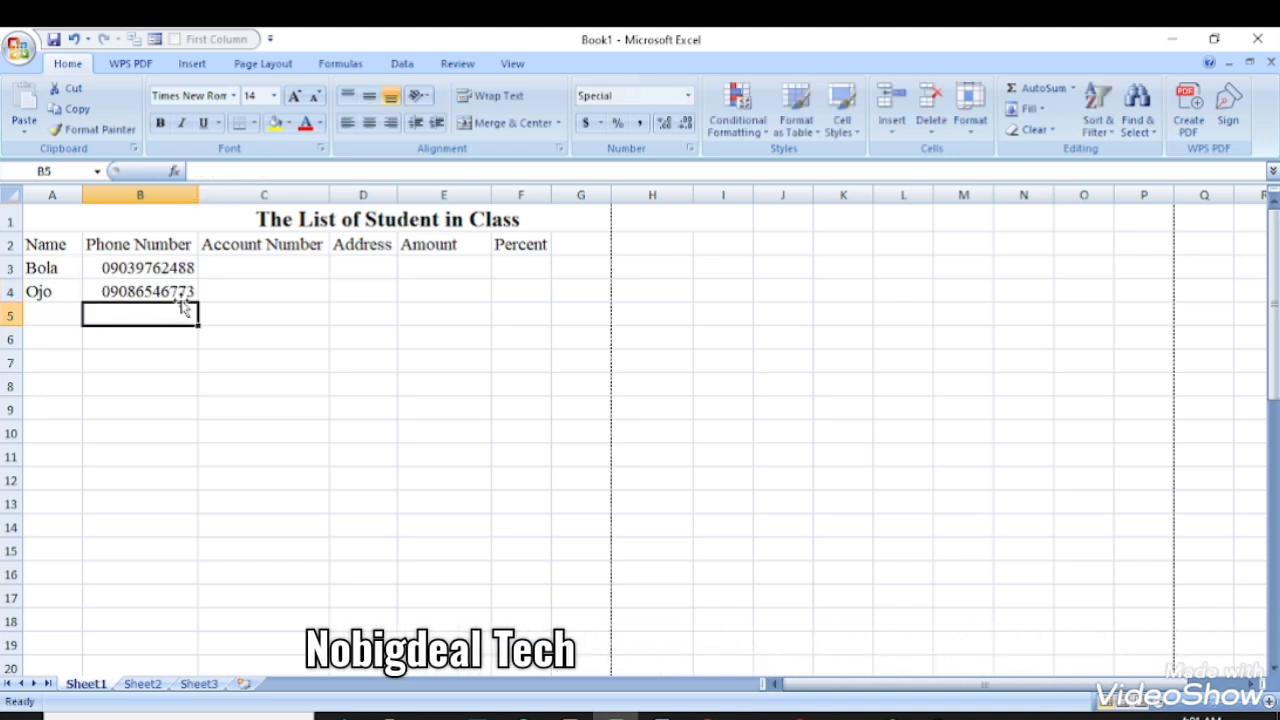
{"action": "left_click", "coordinate": [260, 265]}
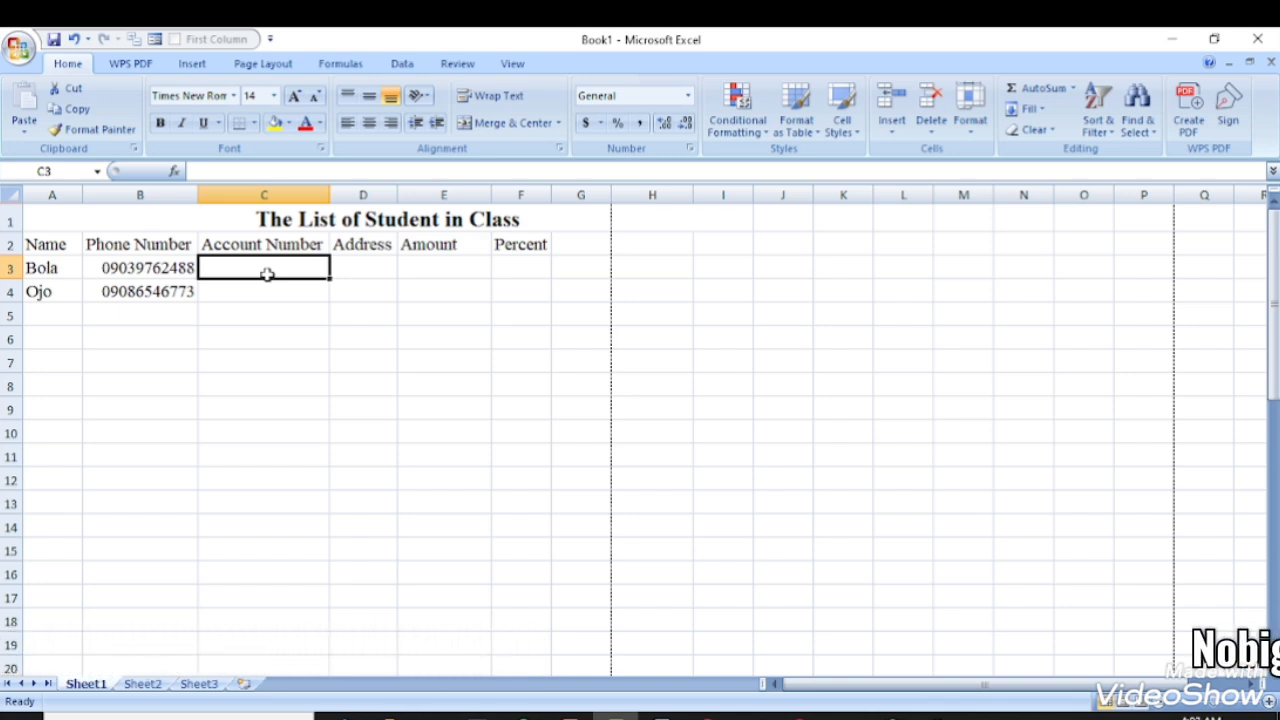
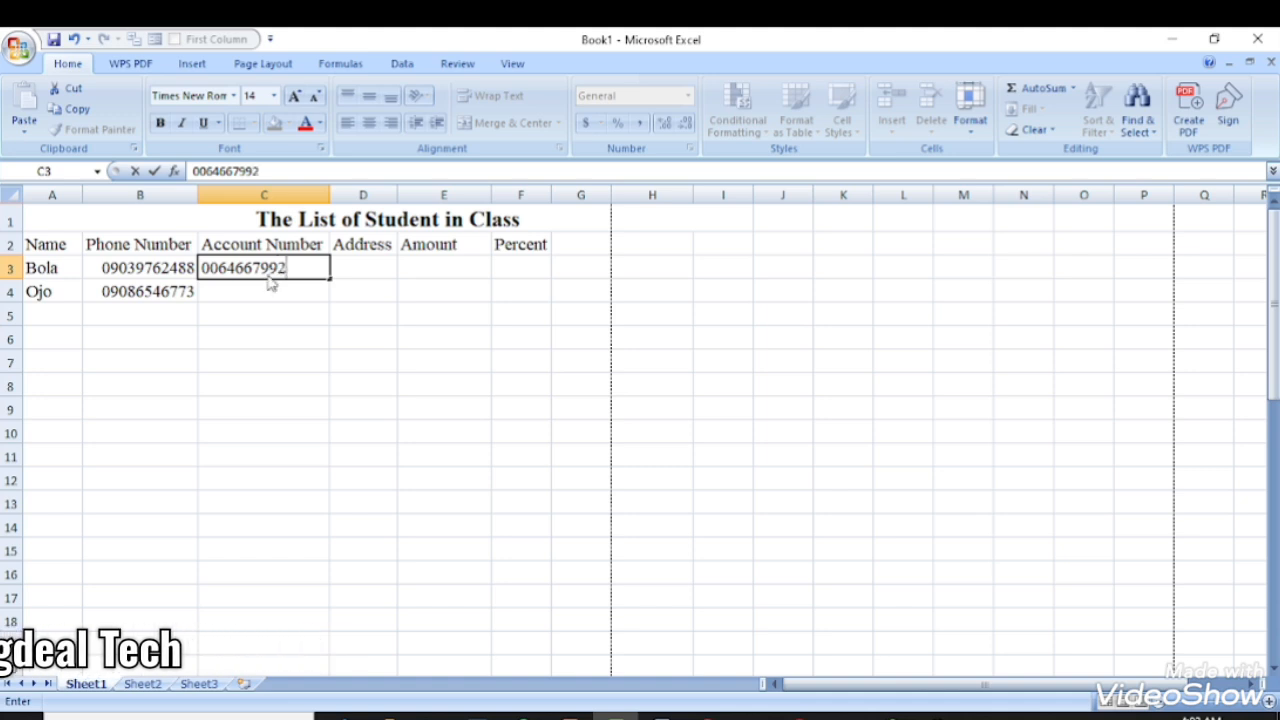
{"action": "key", "text": "Return"}
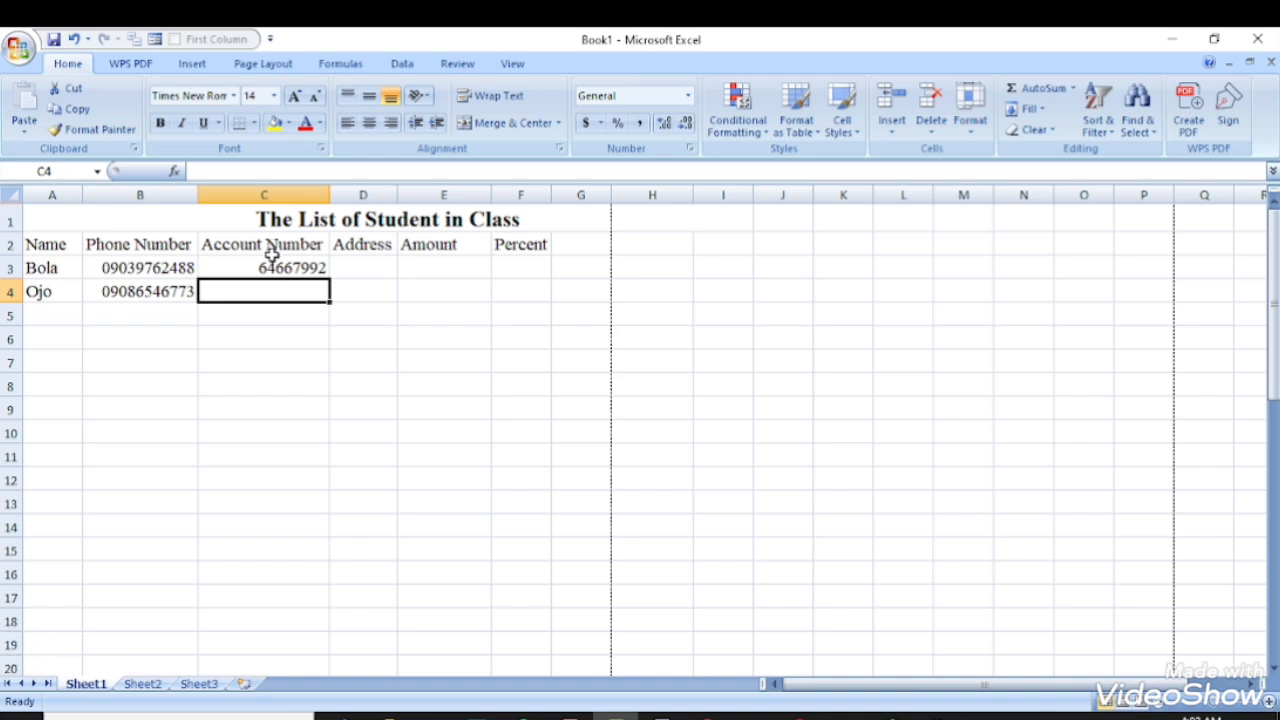
{"action": "key", "text": "Delete"}
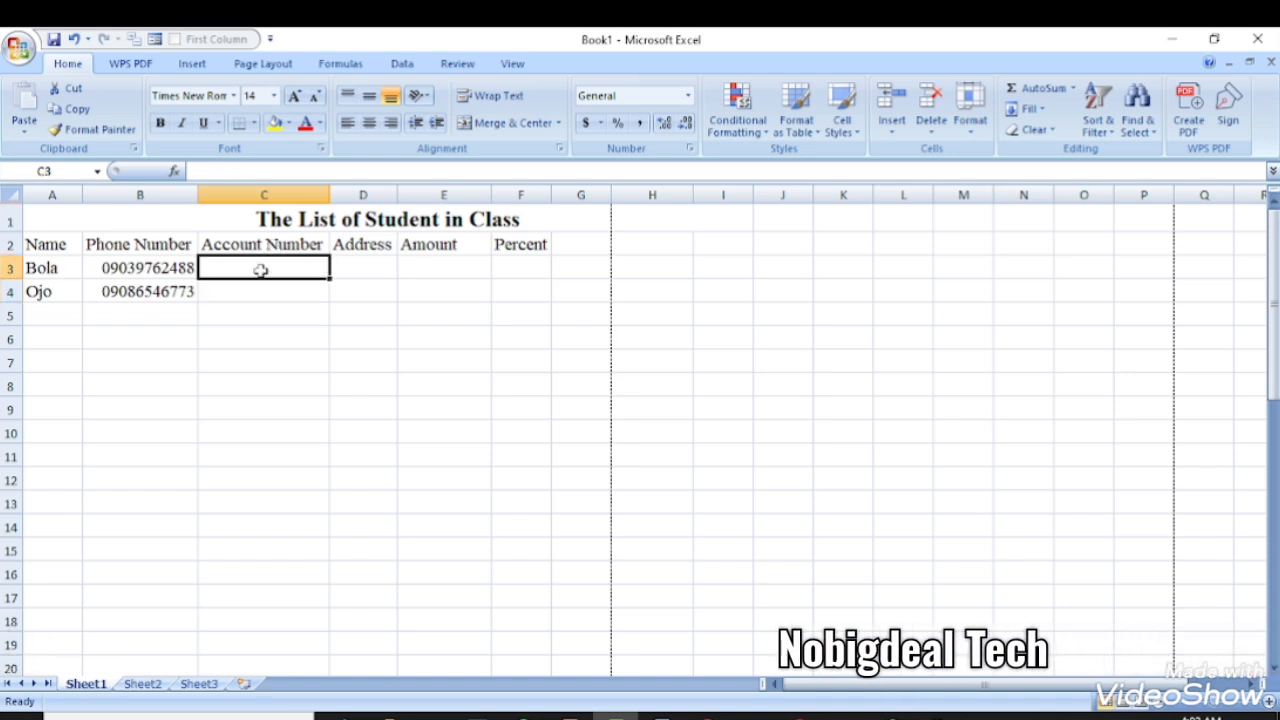
- Give the Account Number cells from row 3 down the custom format code 000000
{"action": "left_click_drag", "start_coordinate": [251, 266], "coordinate": [270, 706]}
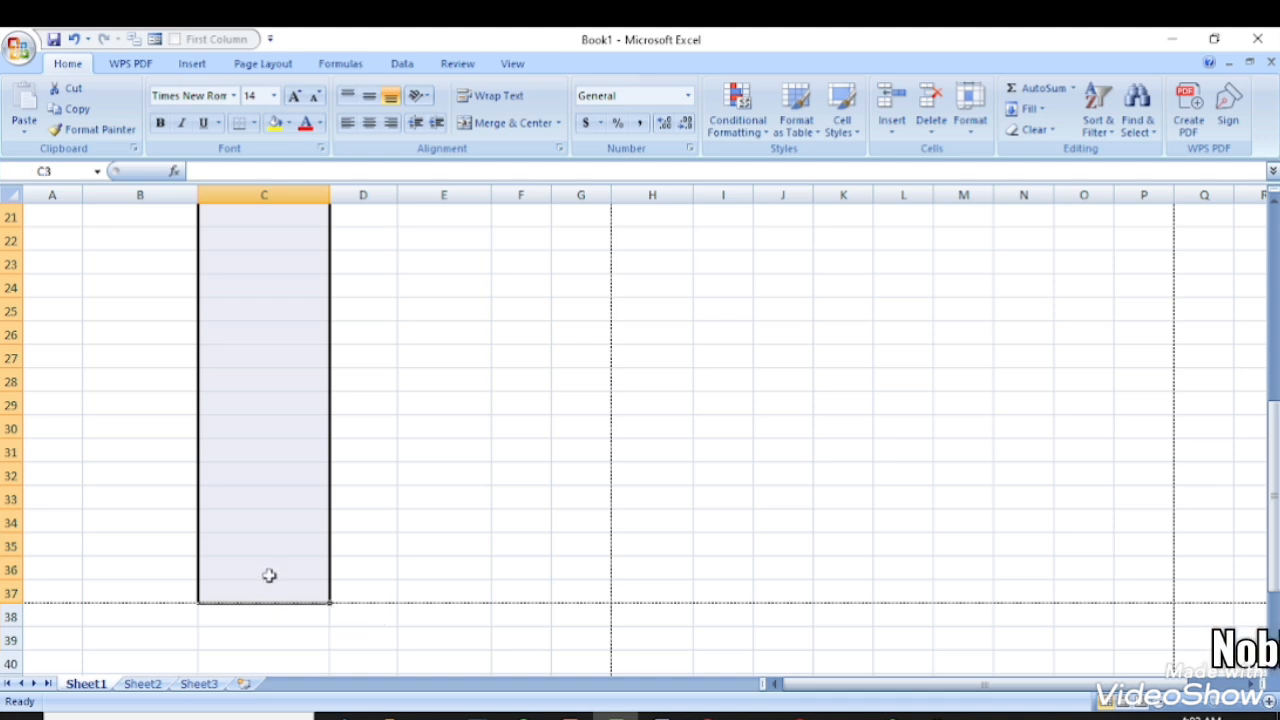
{"action": "scroll", "coordinate": [338, 377], "scroll_direction": "up", "scroll_amount": 7}
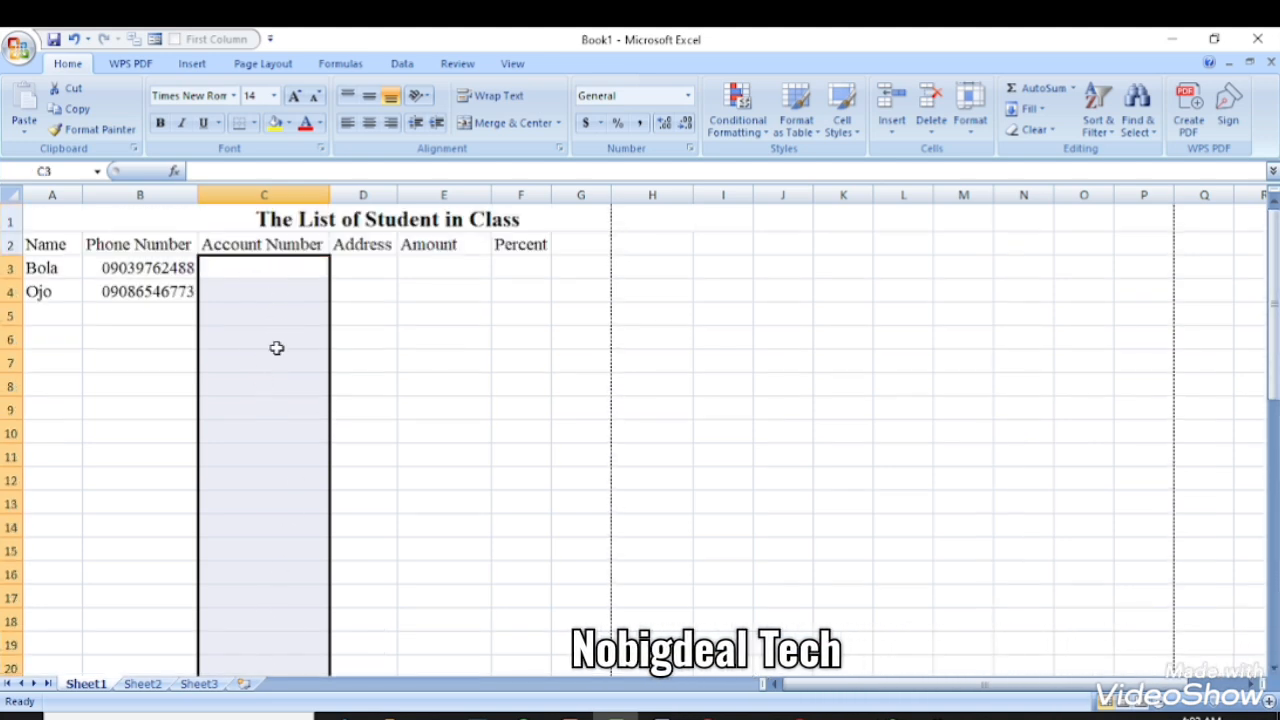
{"action": "left_click", "coordinate": [688, 95]}
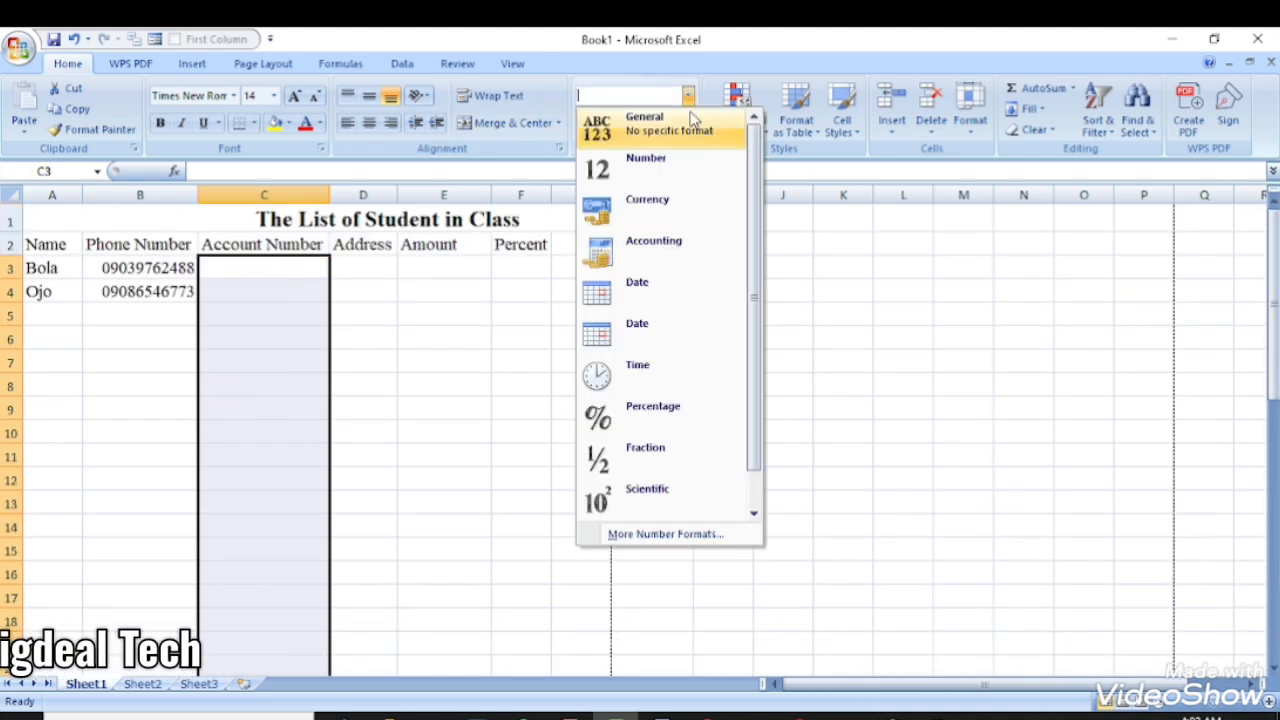
{"action": "left_click", "coordinate": [668, 535]}
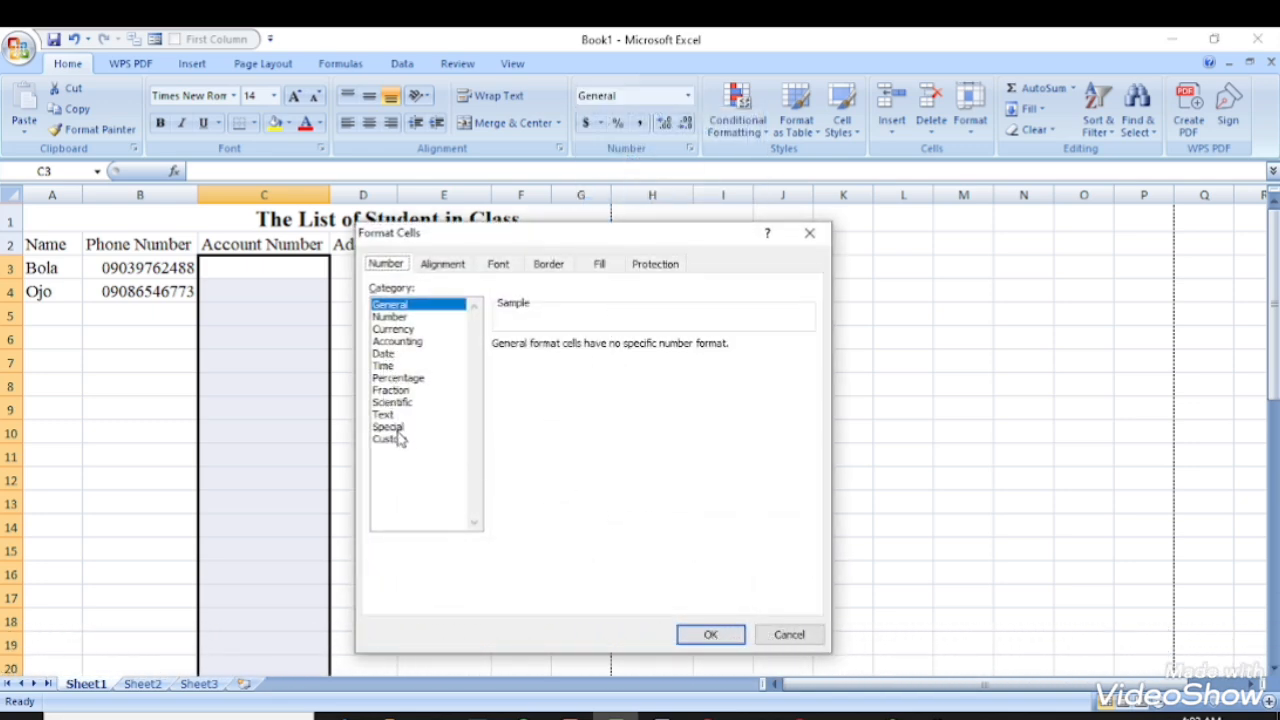
{"action": "left_click", "coordinate": [388, 439]}
{"action": "left_click", "coordinate": [524, 392]}
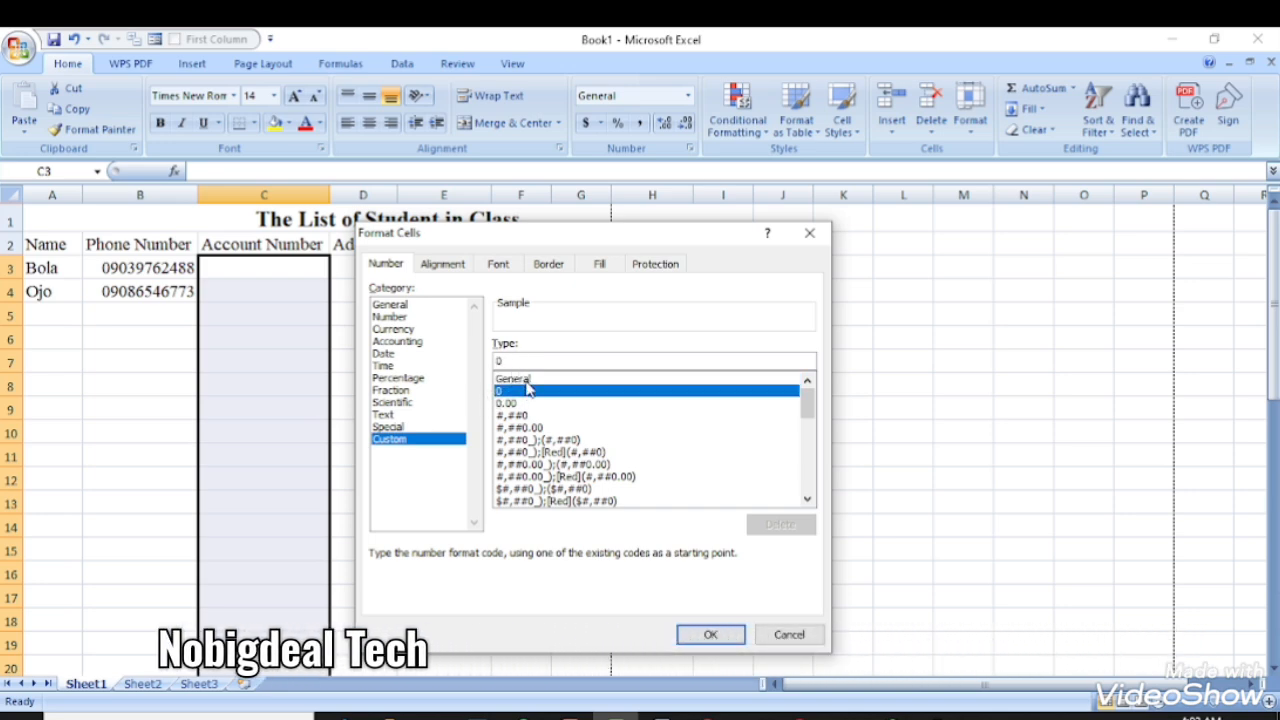
{"action": "type", "text": "0000"}
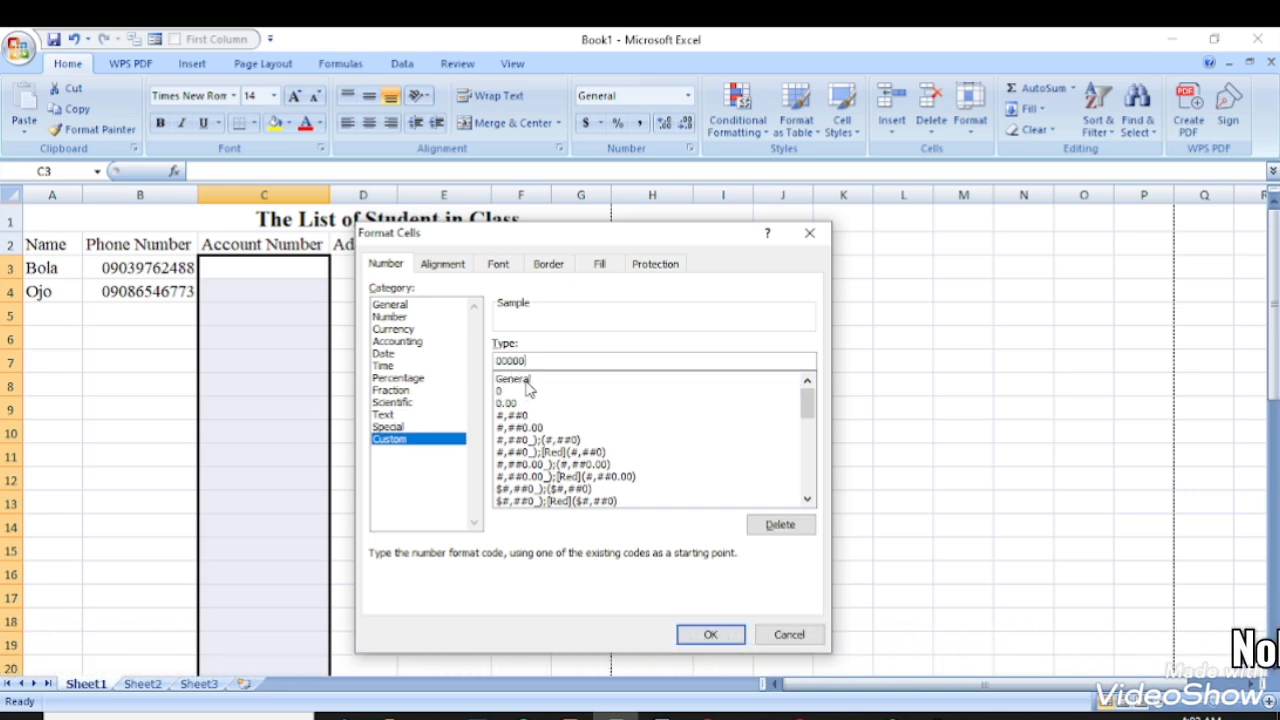
{"action": "key", "text": "BackSpace"}
{"action": "key", "text": "BackSpace"}
{"action": "key", "text": "BackSpace"}
{"action": "key", "text": "BackSpace"}
{"action": "key", "text": "BackSpace"}
{"action": "key", "text": "BackSpace"}
{"action": "key", "text": "BackSpace"}
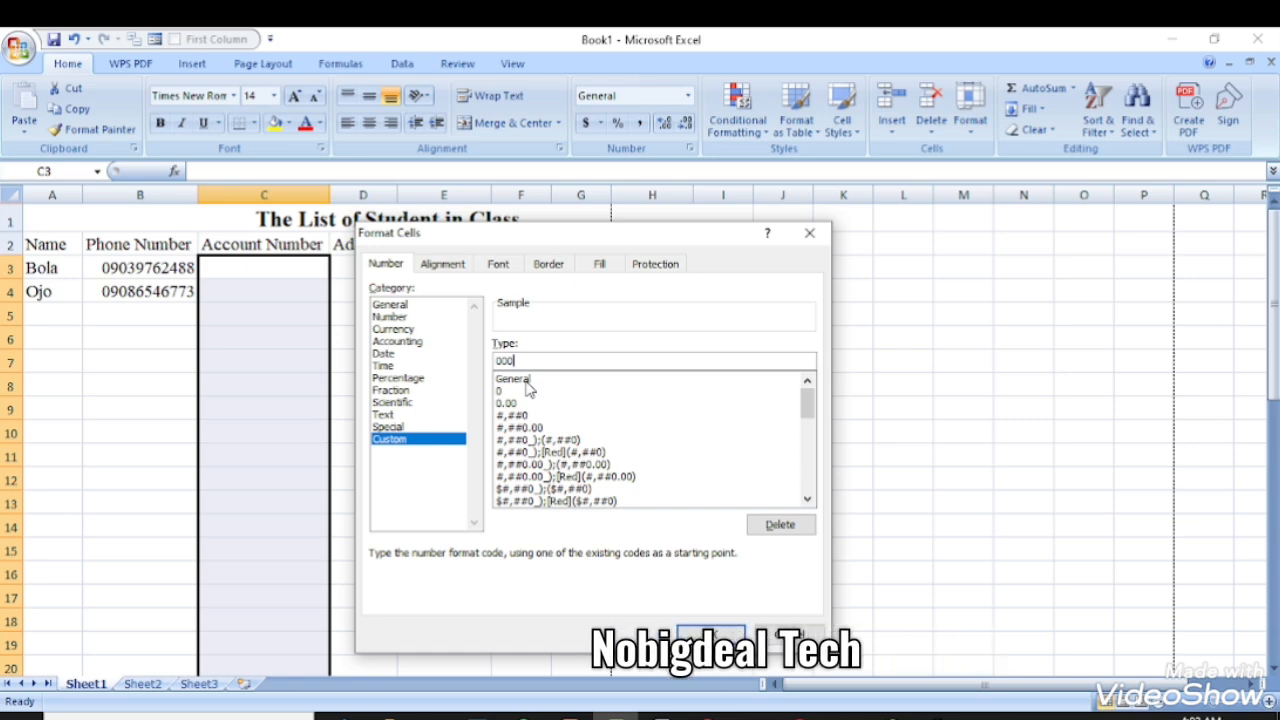
{"action": "type", "text": "0000000"}
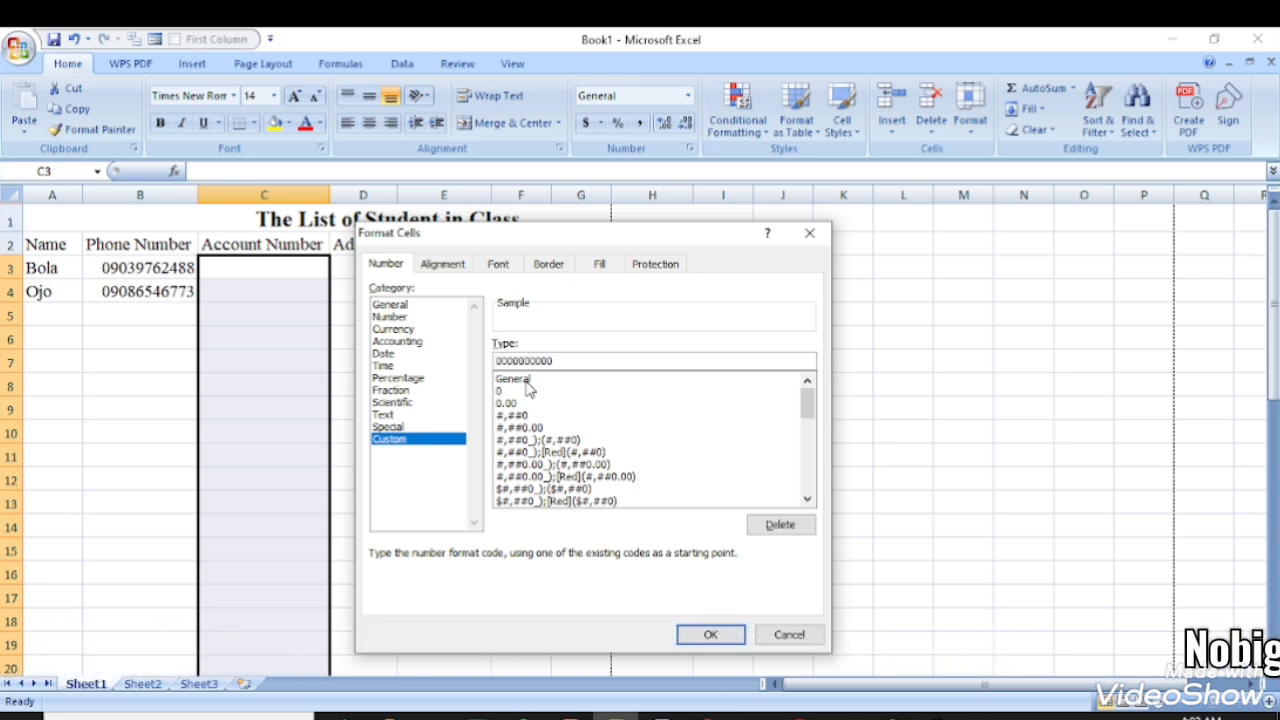
{"action": "key", "text": "Return"}
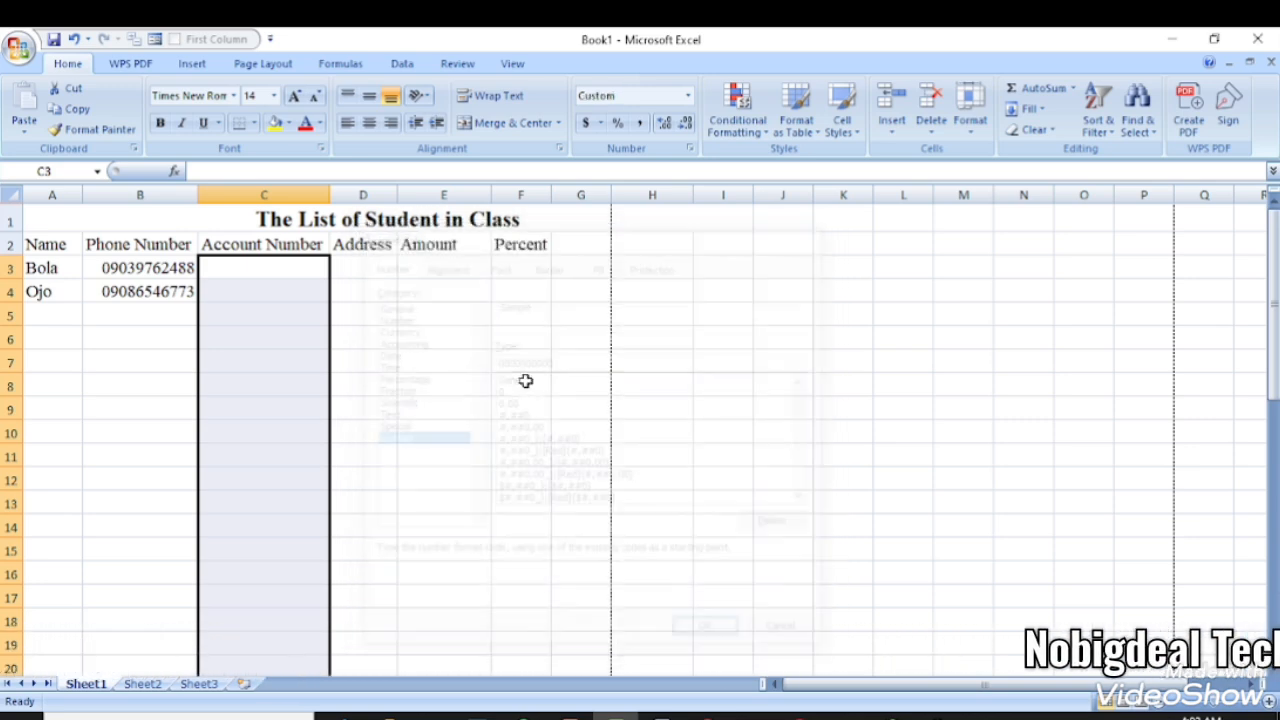
{"action": "left_click", "coordinate": [262, 284]}
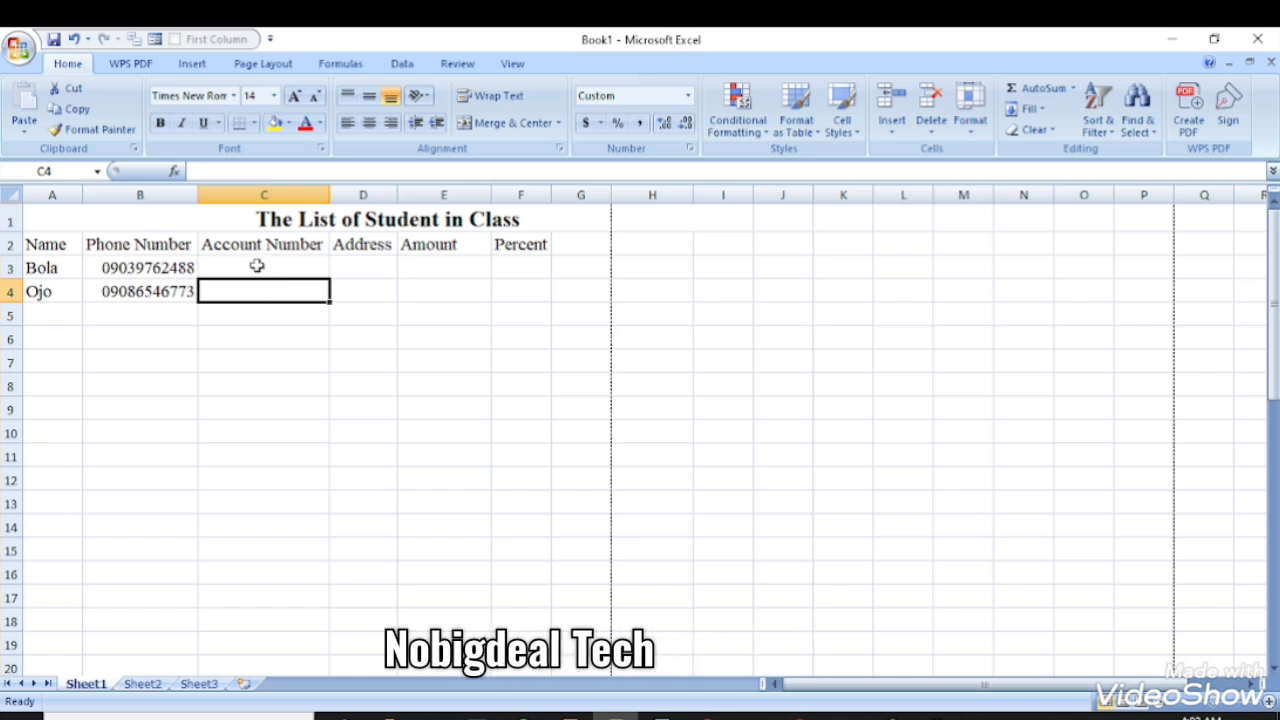
- Enter the first student's account number in C3, with its leading zeros intact
{"action": "left_click", "coordinate": [257, 266]}
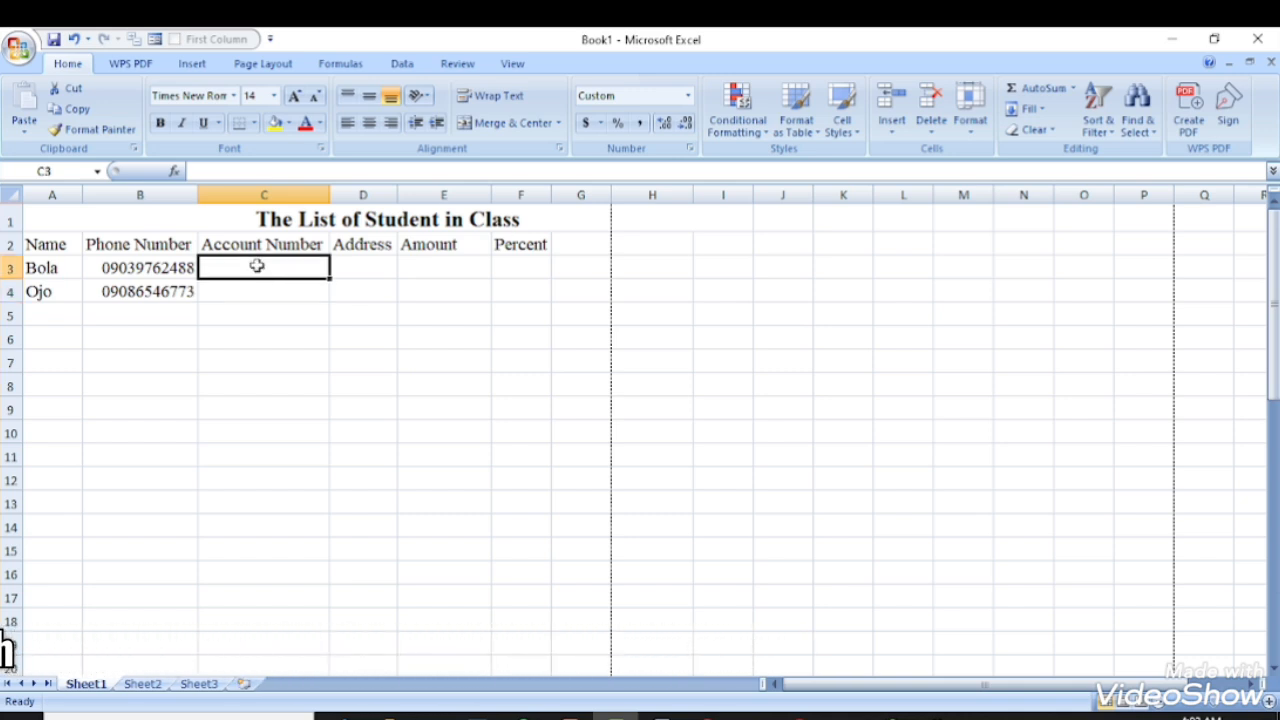
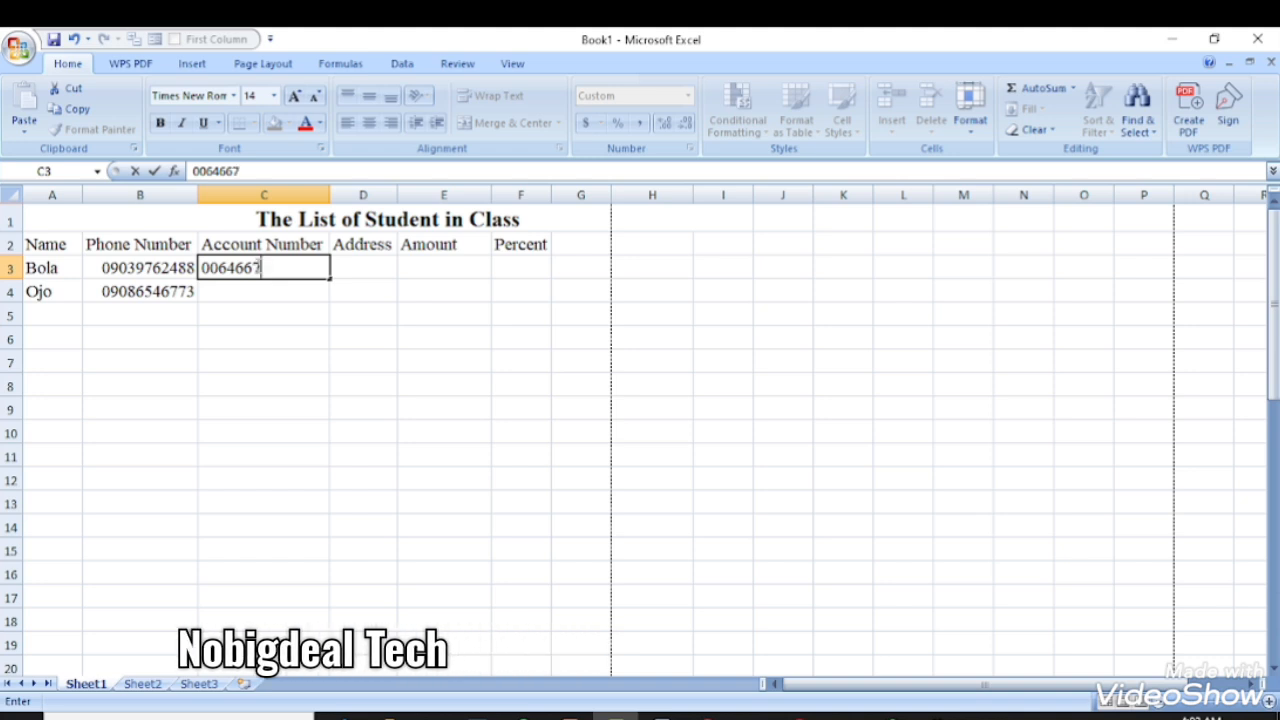
{"action": "key", "text": "Return"}
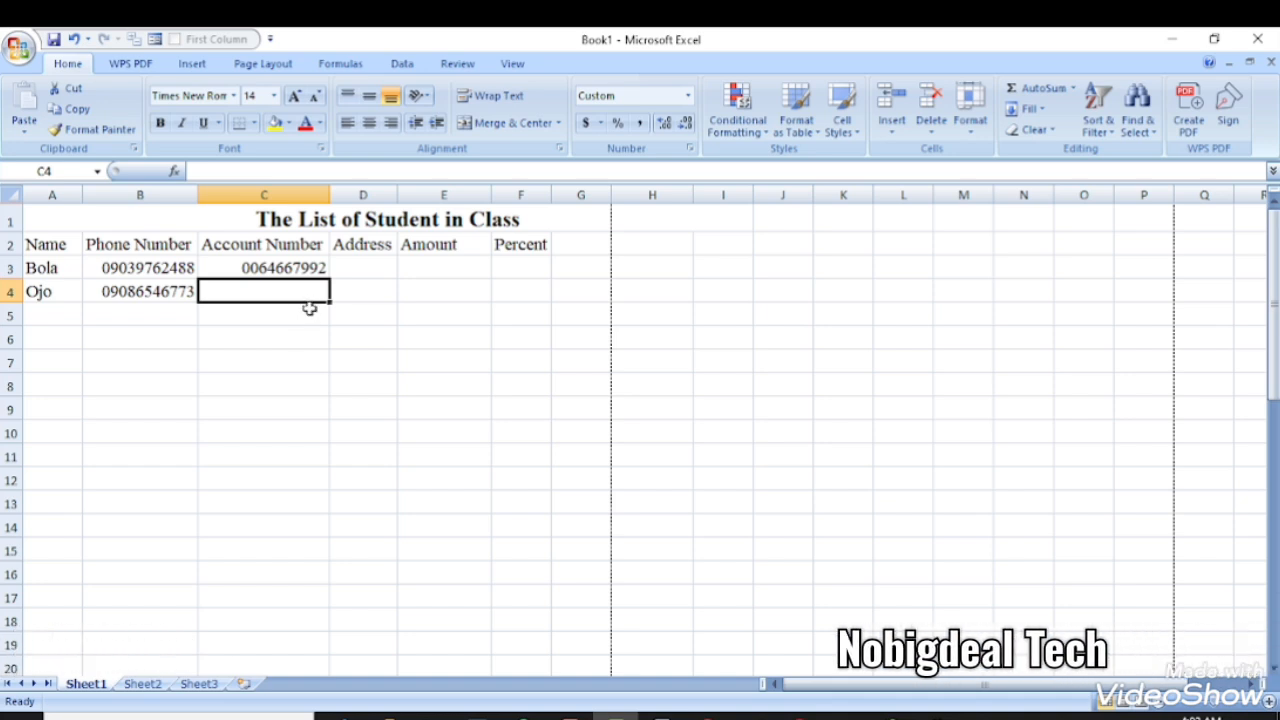
{"action": "left_click", "coordinate": [350, 271]}
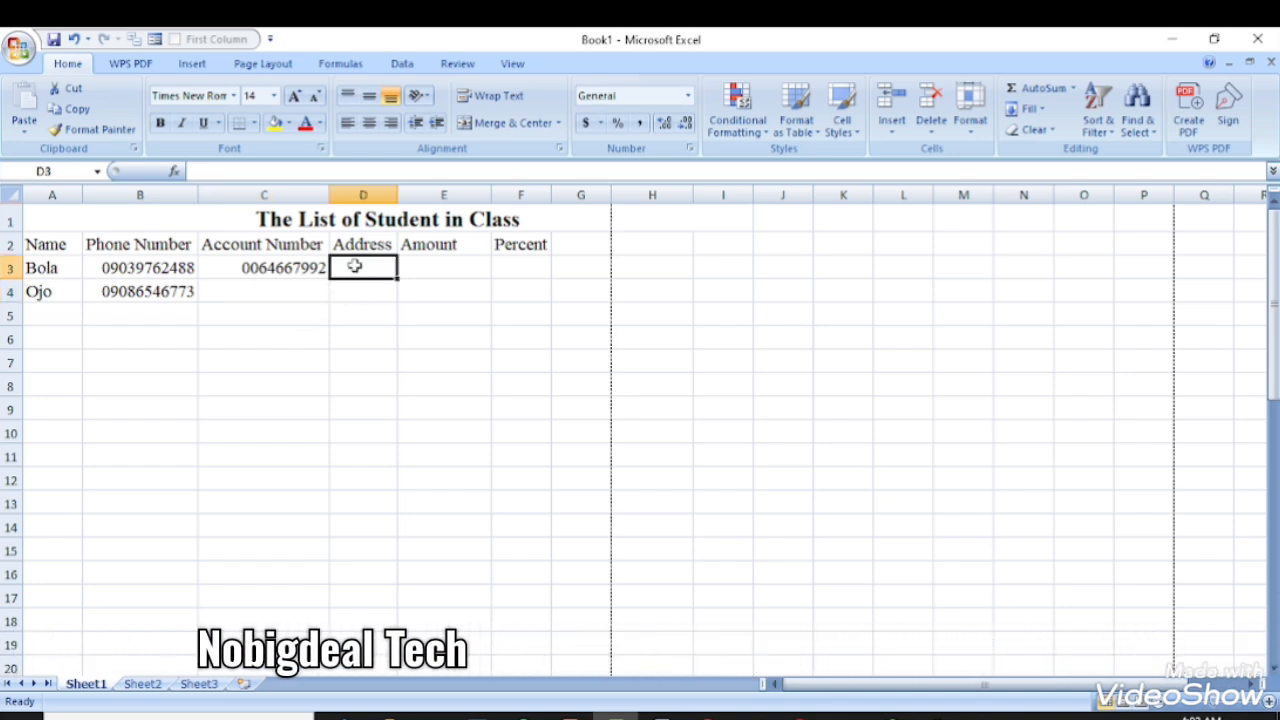
{"action": "left_click_drag", "start_coordinate": [351, 264], "coordinate": [356, 420]}
{"action": "left_click", "coordinate": [426, 275]}
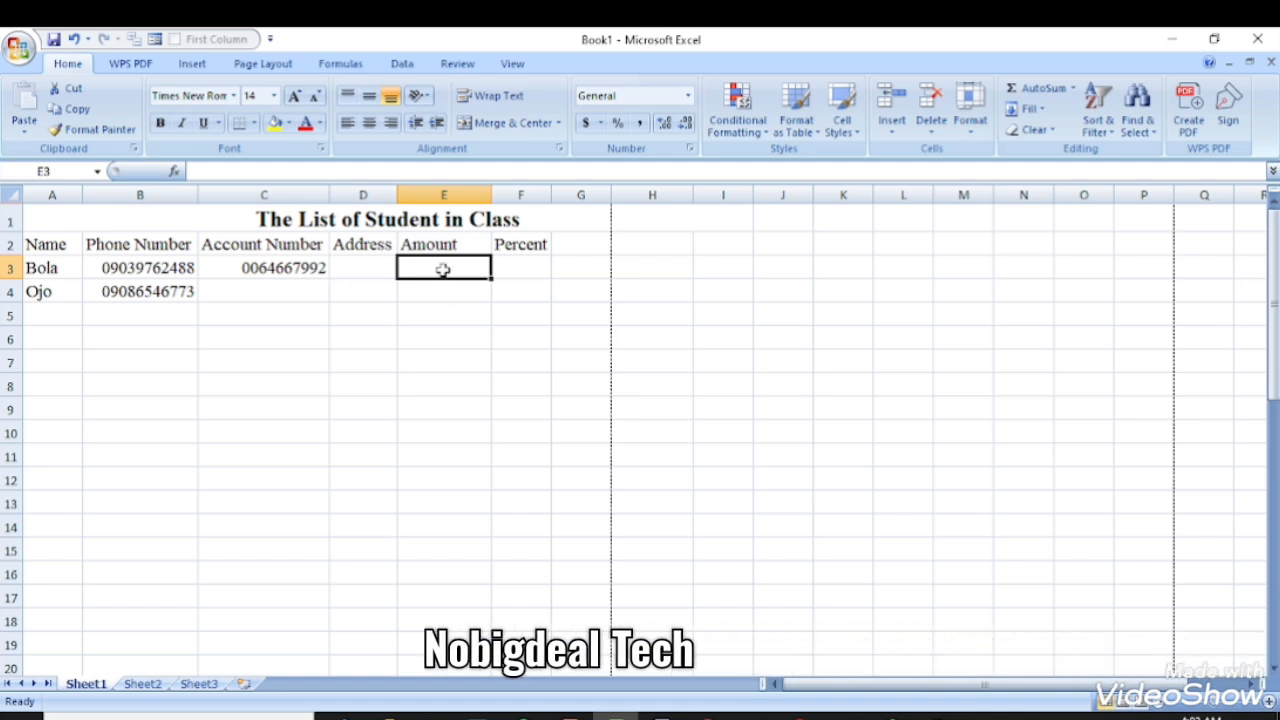
- Format the Amount cells from E3 down as Currency using the ₦ Igbo (Nigeria) symbol
{"action": "left_click_drag", "start_coordinate": [440, 266], "coordinate": [452, 496]}
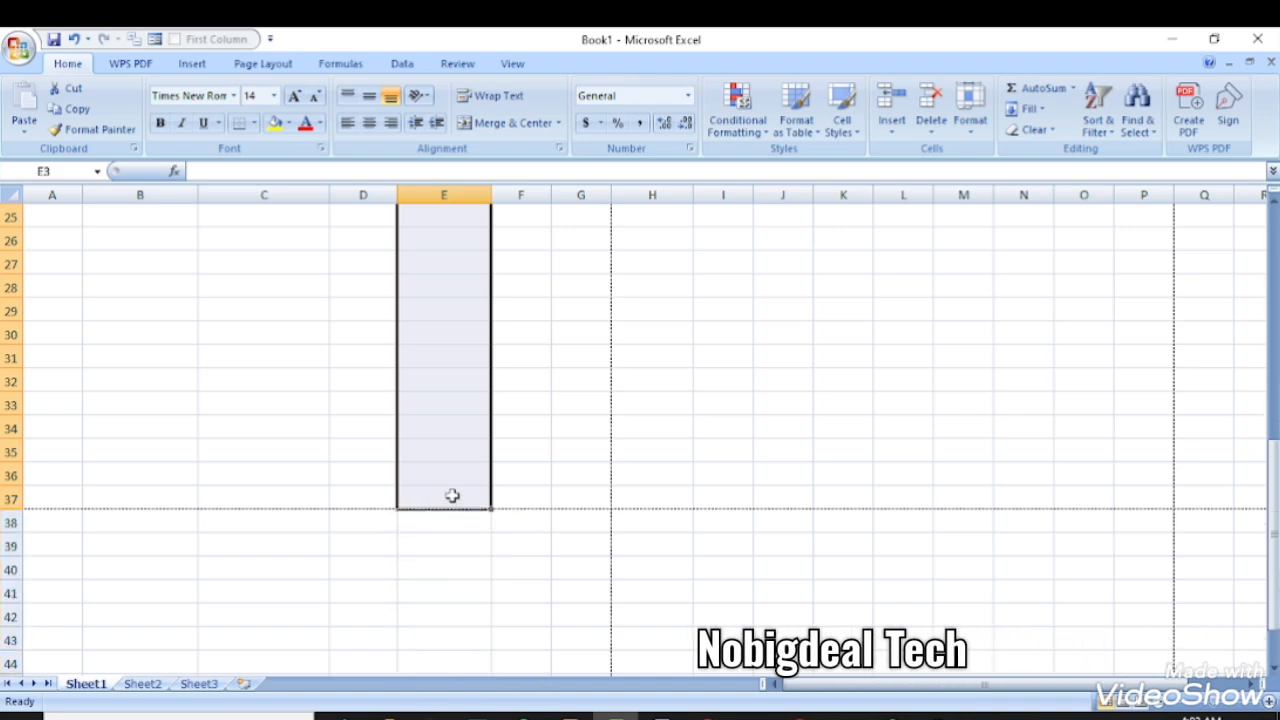
{"action": "left_click", "coordinate": [688, 96]}
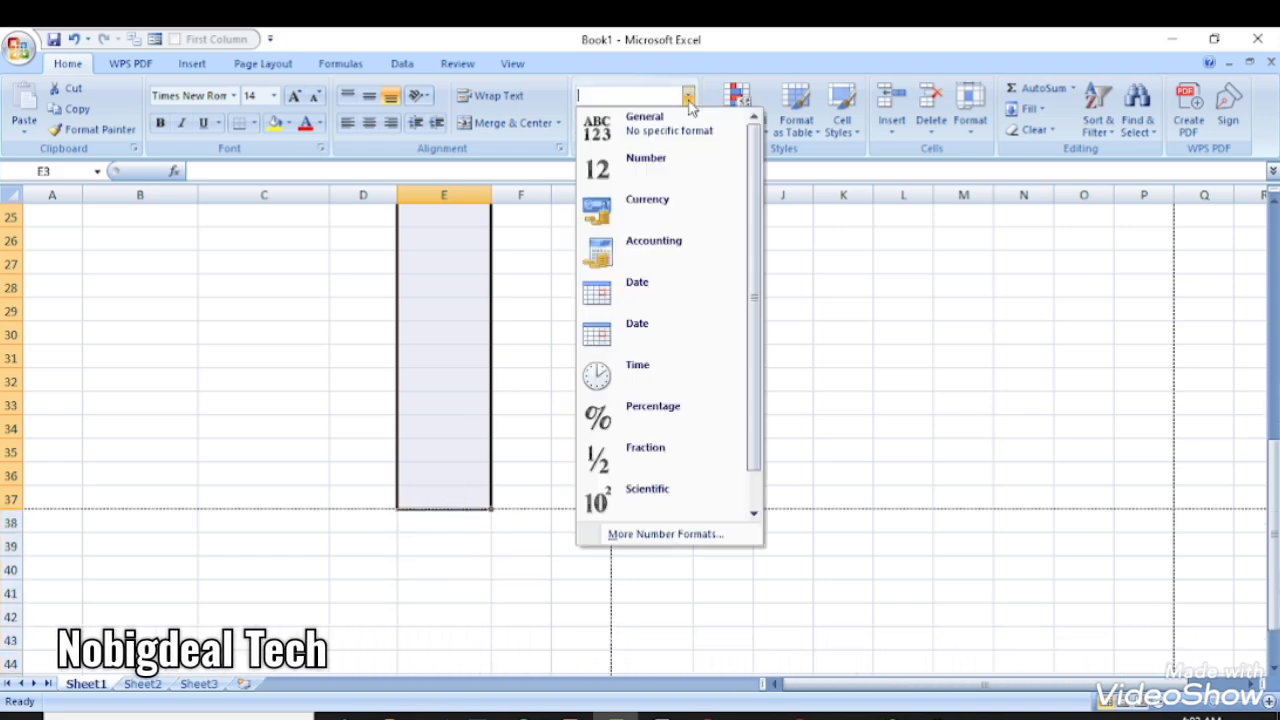
{"action": "left_click", "coordinate": [636, 535]}
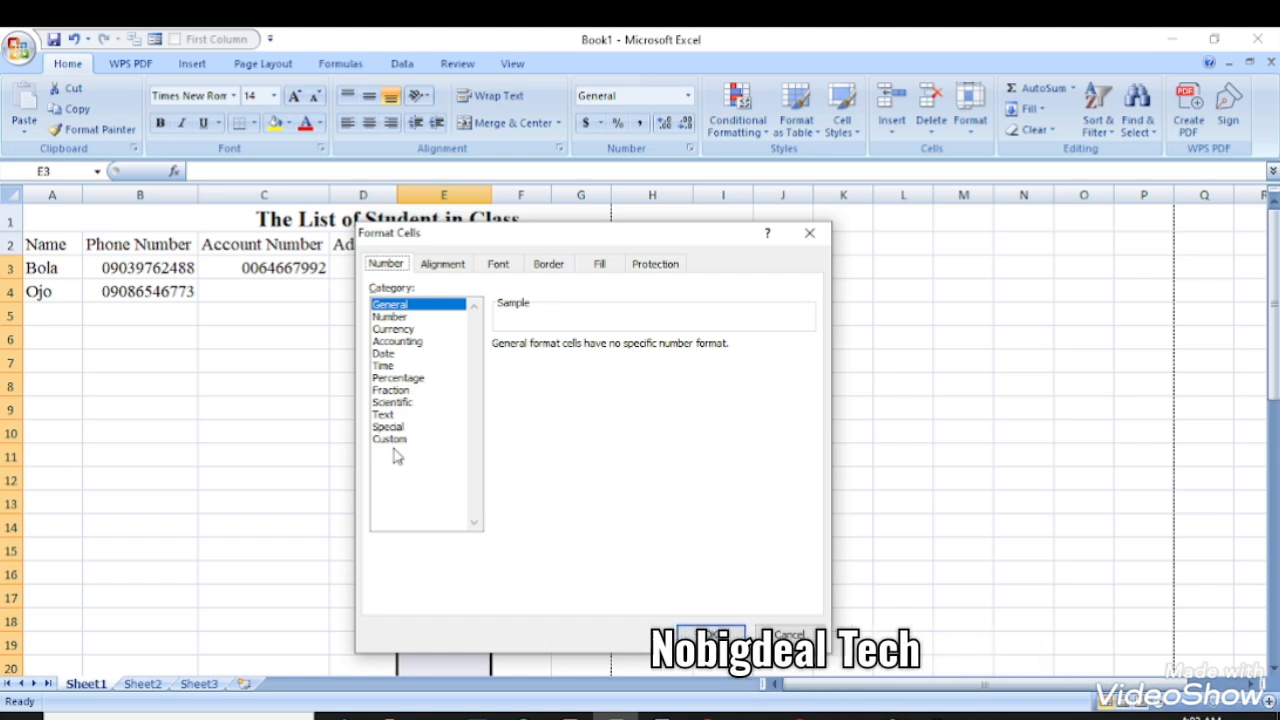
{"action": "left_click", "coordinate": [394, 329]}
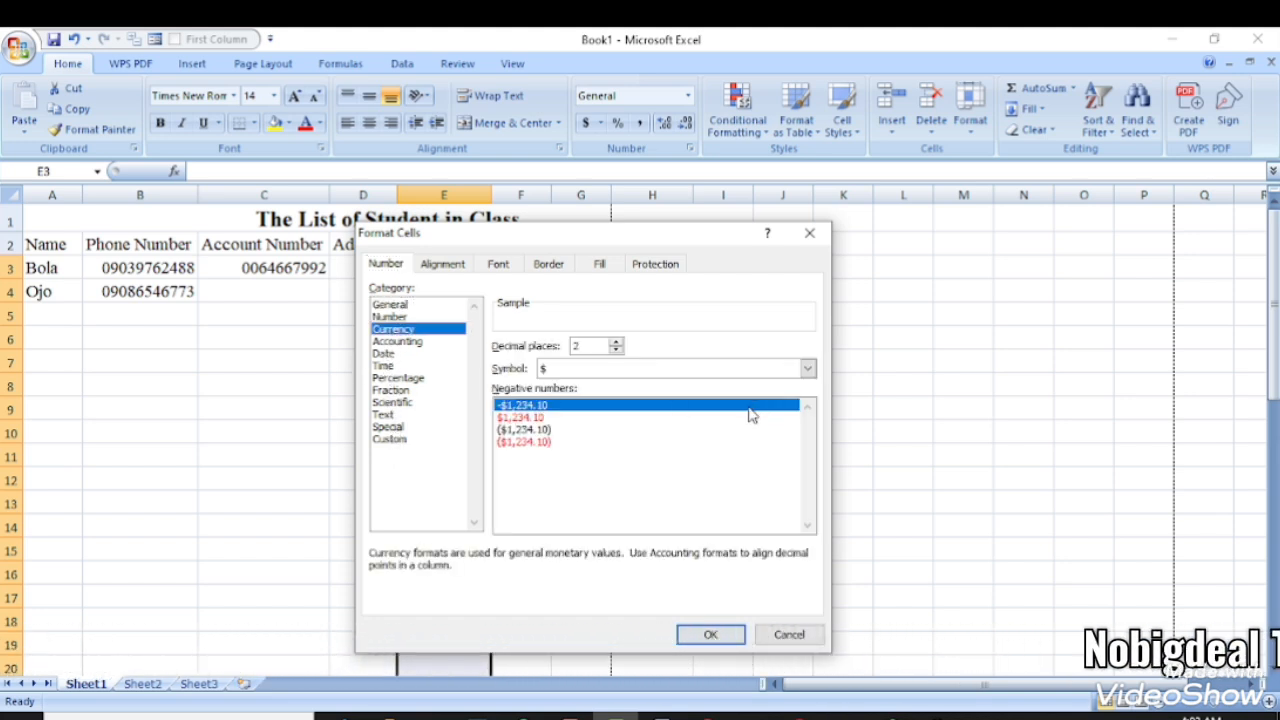
{"action": "left_click", "coordinate": [807, 368]}
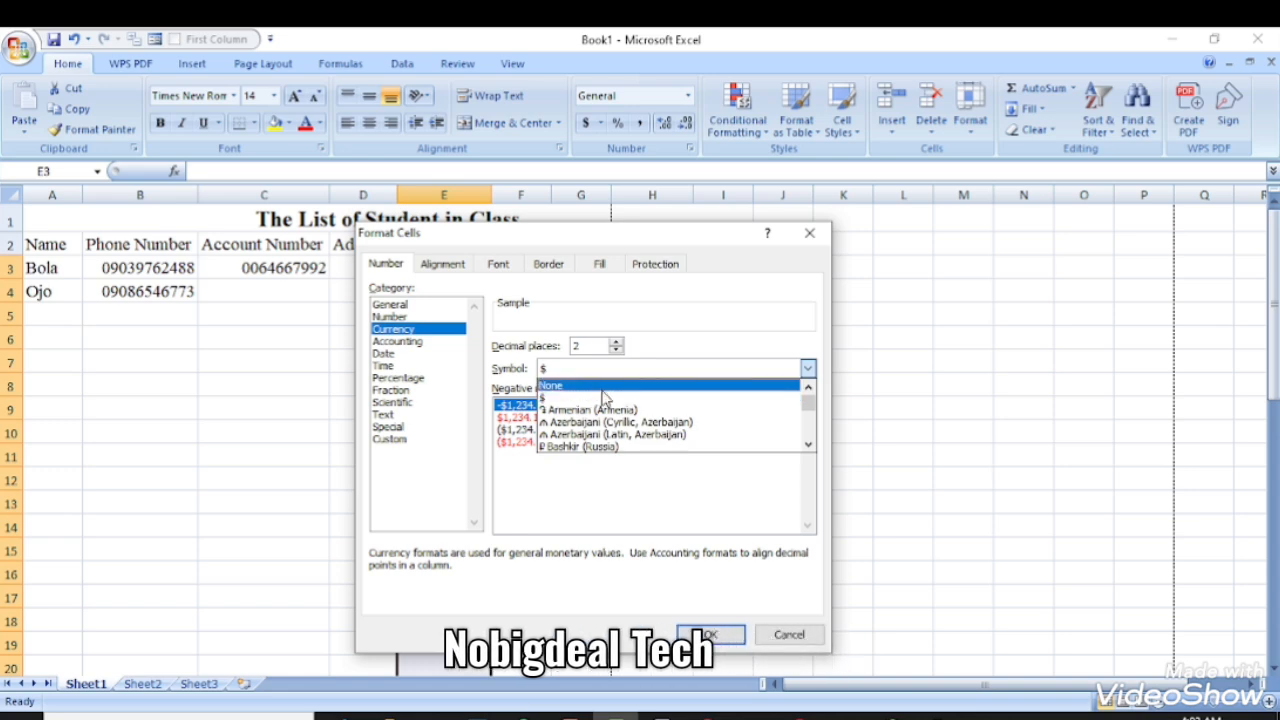
{"action": "scroll", "coordinate": [600, 410], "scroll_direction": "down", "scroll_amount": 6}
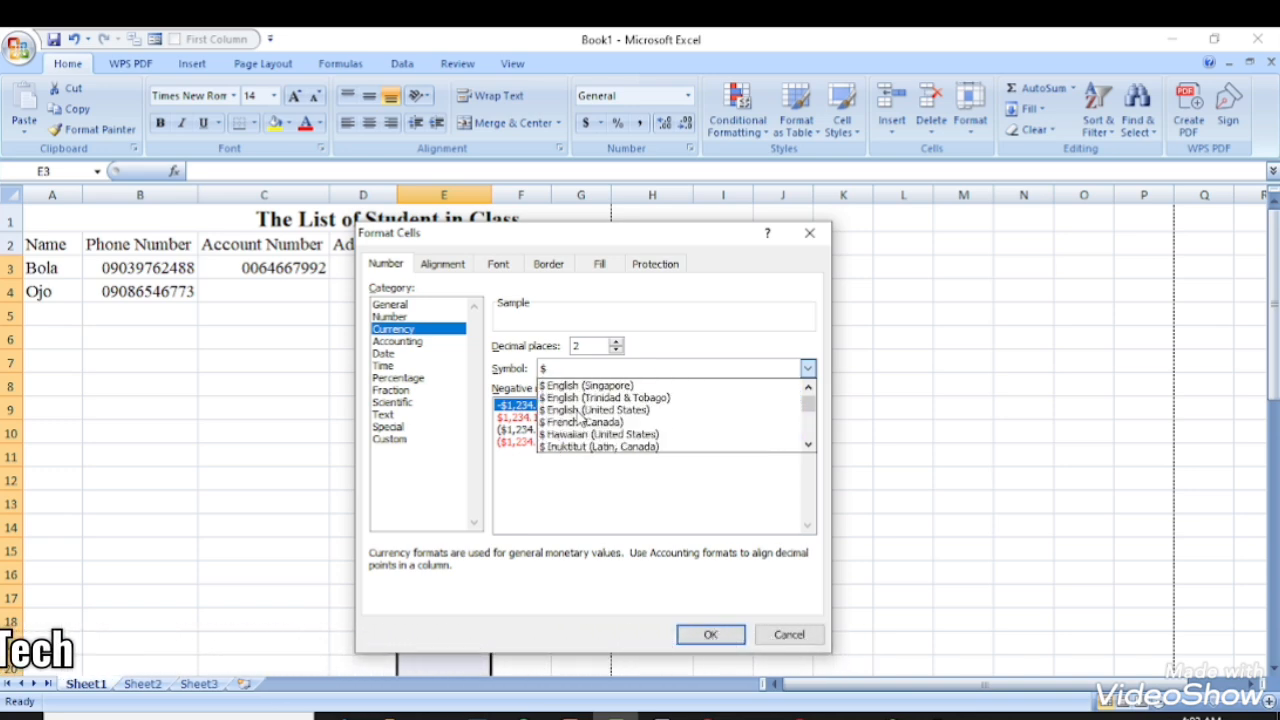
{"action": "scroll", "coordinate": [578, 422], "scroll_direction": "down", "scroll_amount": 15}
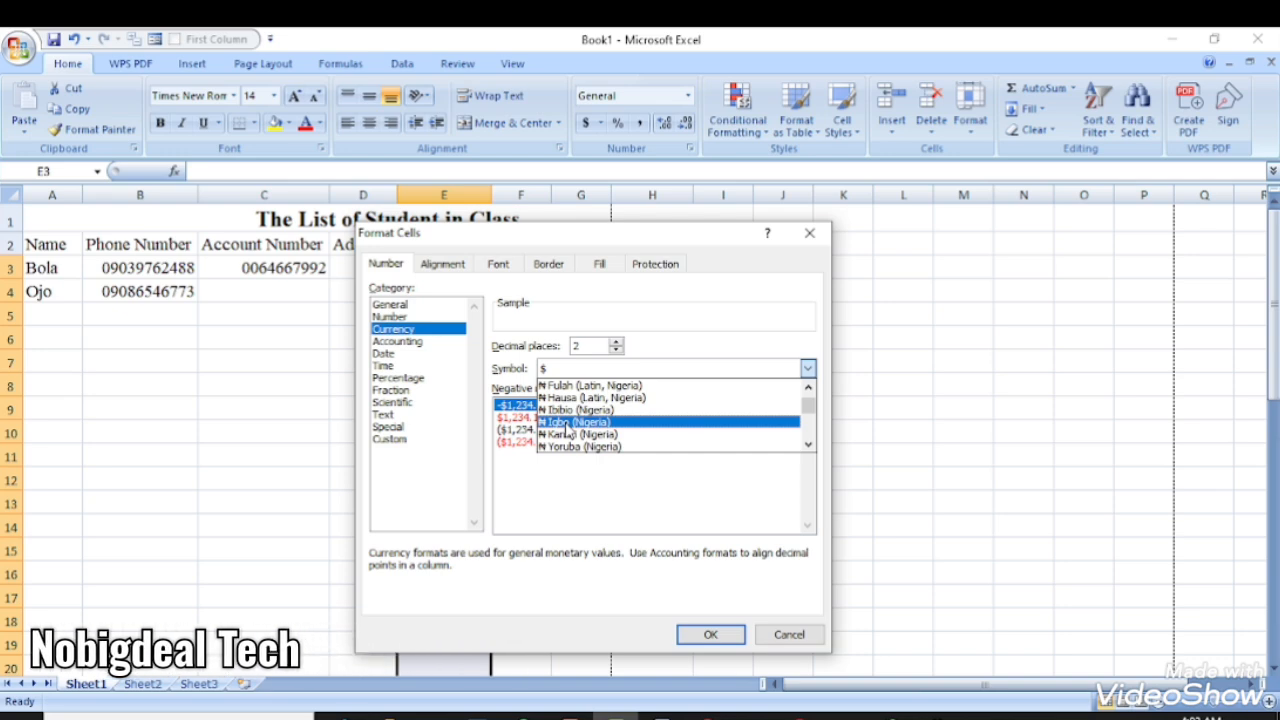
{"action": "left_click", "coordinate": [567, 424]}
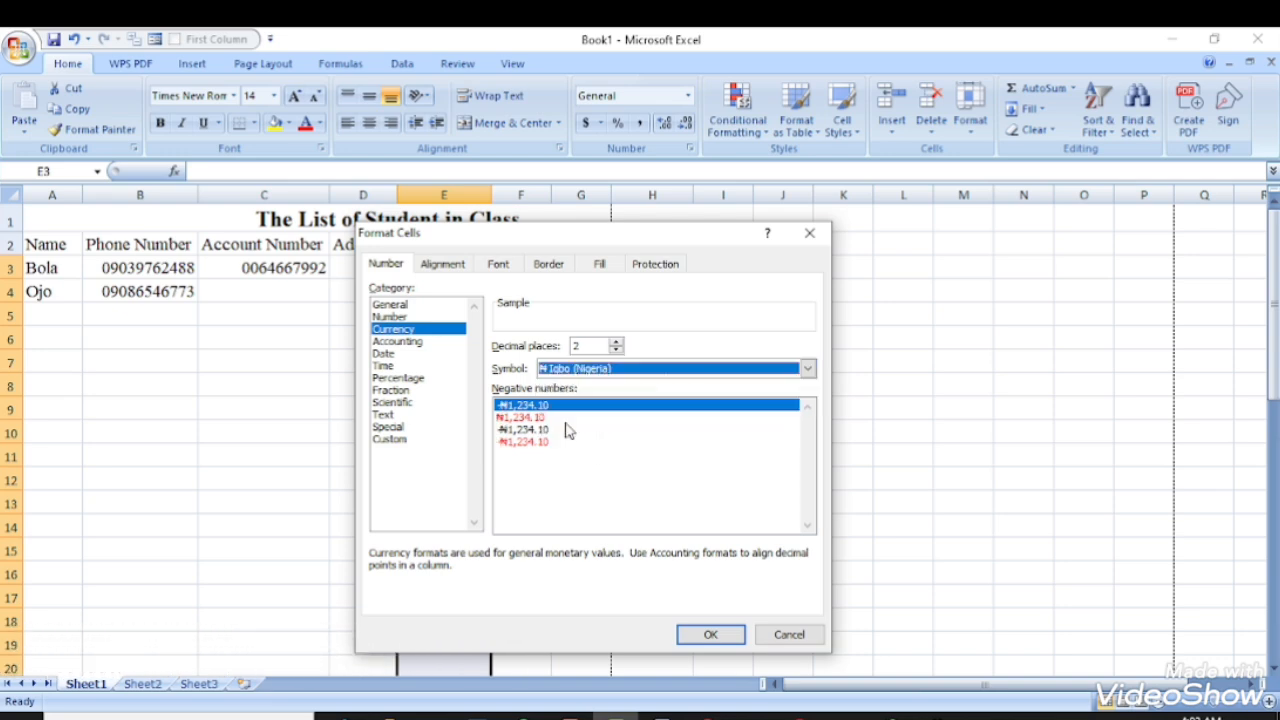
{"action": "left_click", "coordinate": [711, 635]}
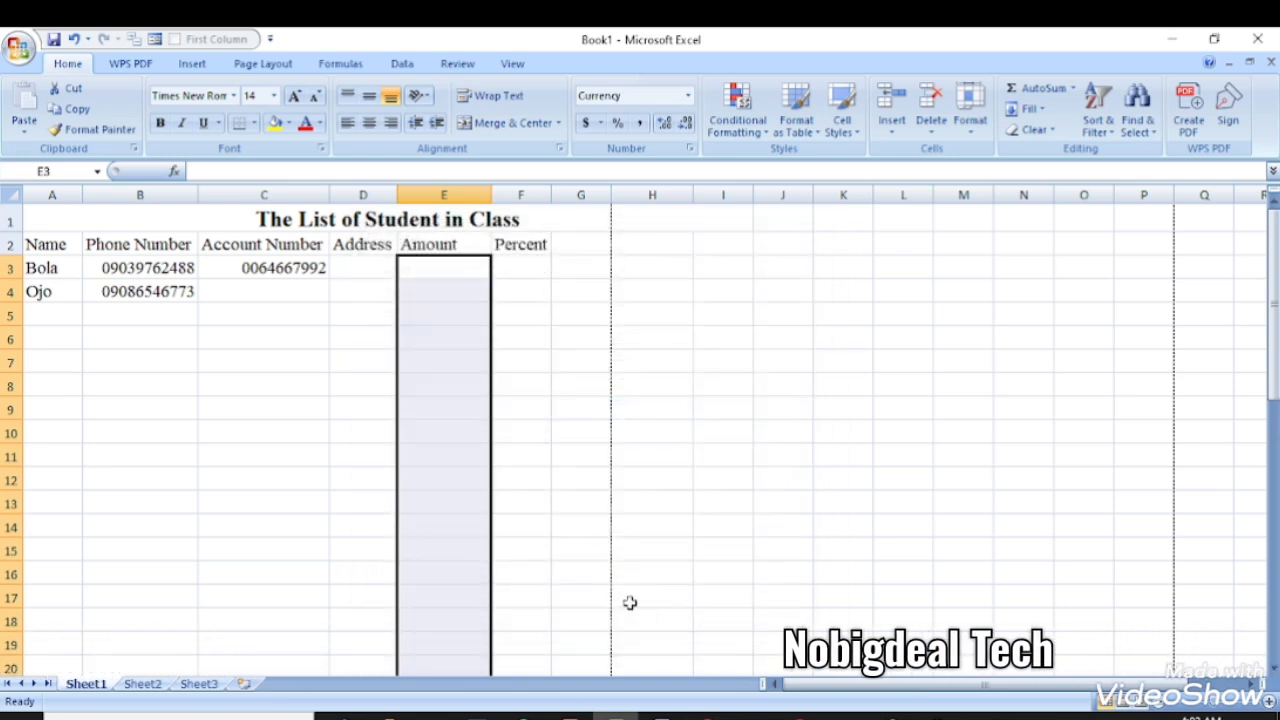
- Enter the amounts 30 in E3 and 45 in E4
{"action": "left_click", "coordinate": [443, 280]}
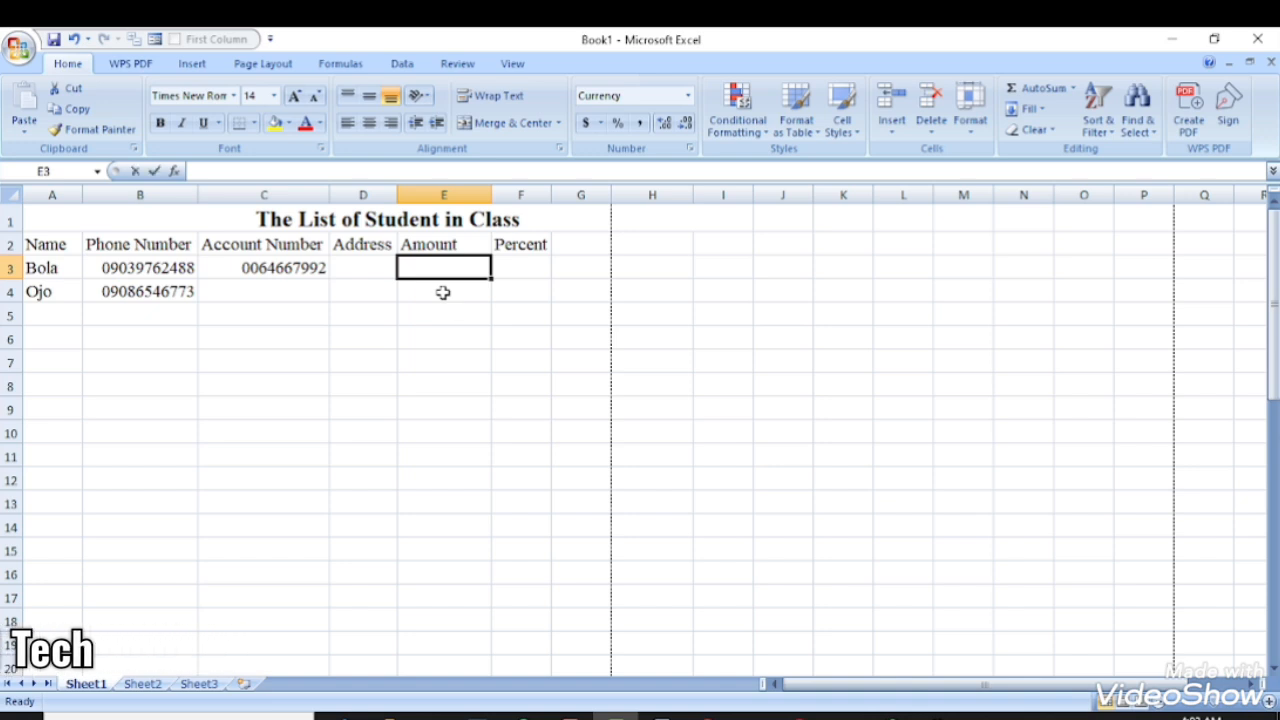
{"action": "type", "text": "30"}
{"action": "key", "text": "Return"}
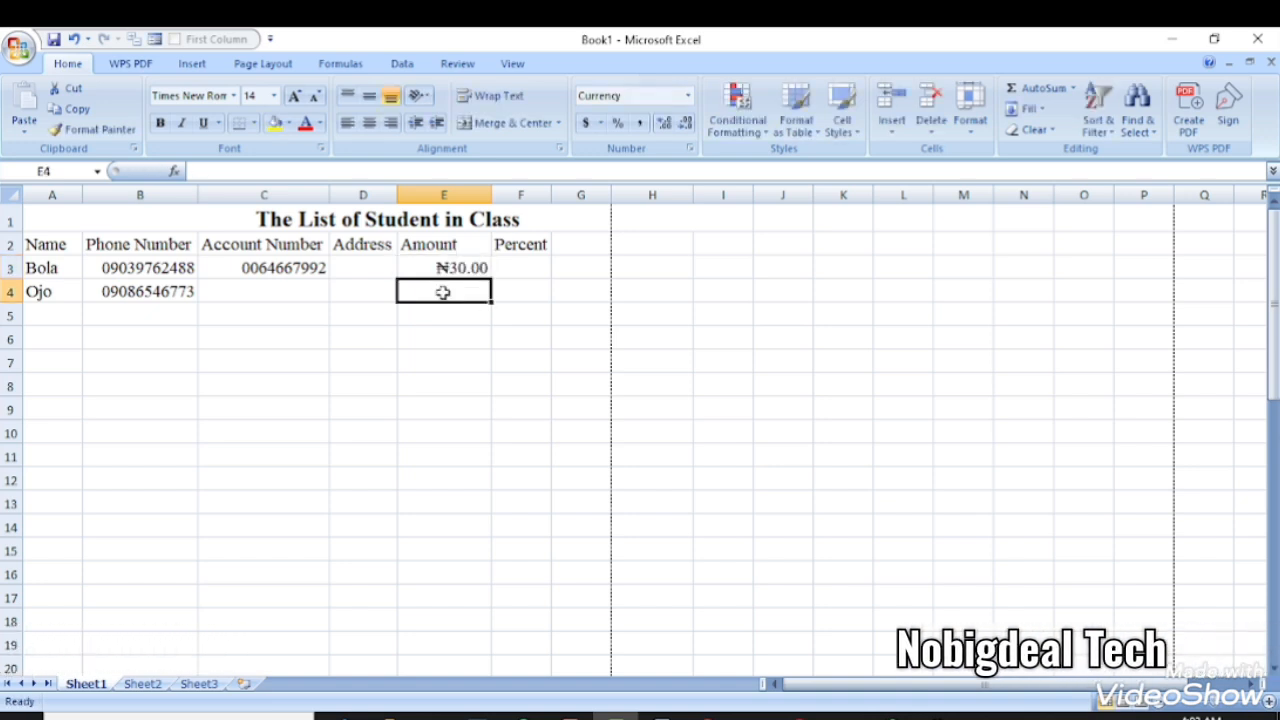
{"action": "type", "text": "45"}
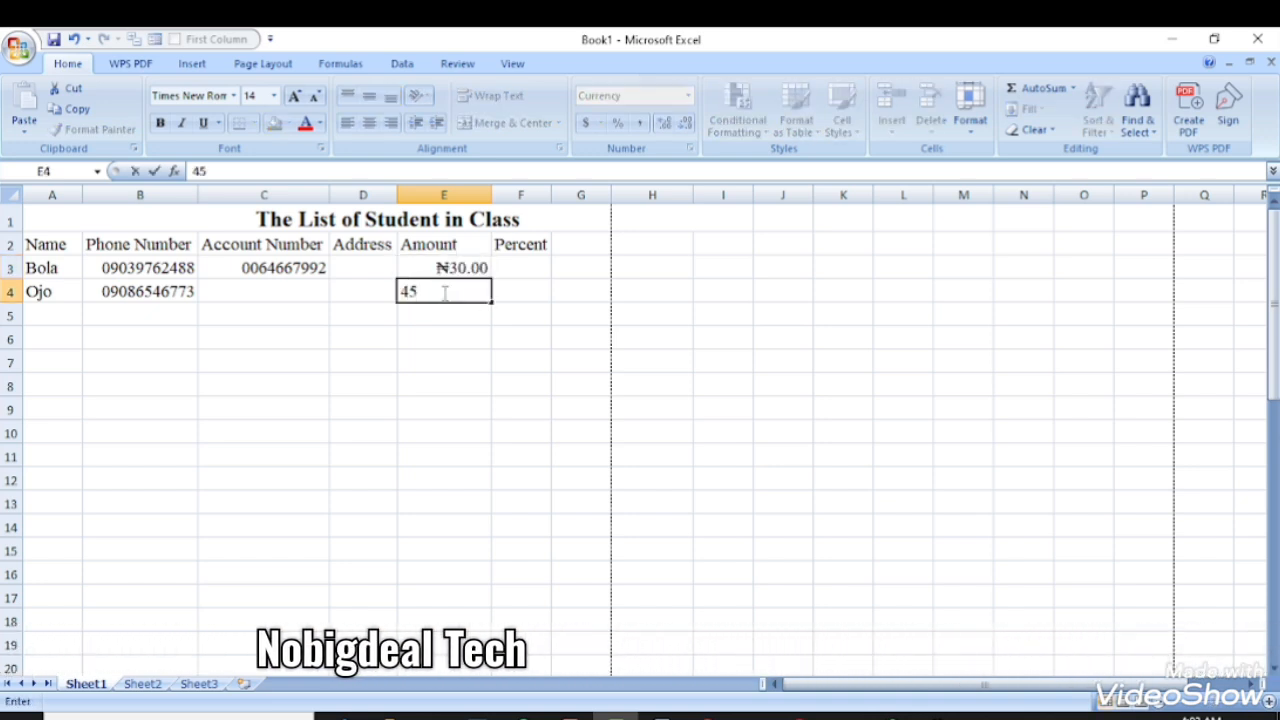
{"action": "key", "text": "Return"}
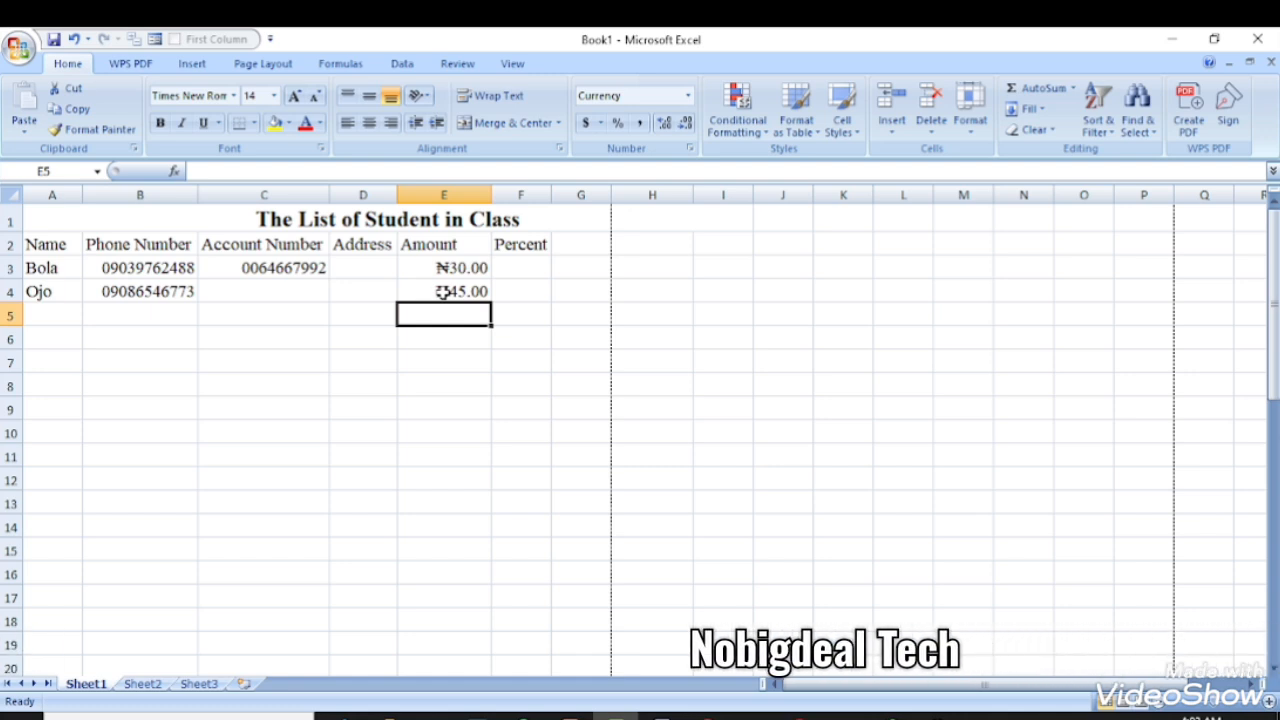
{"action": "left_click", "coordinate": [512, 264]}
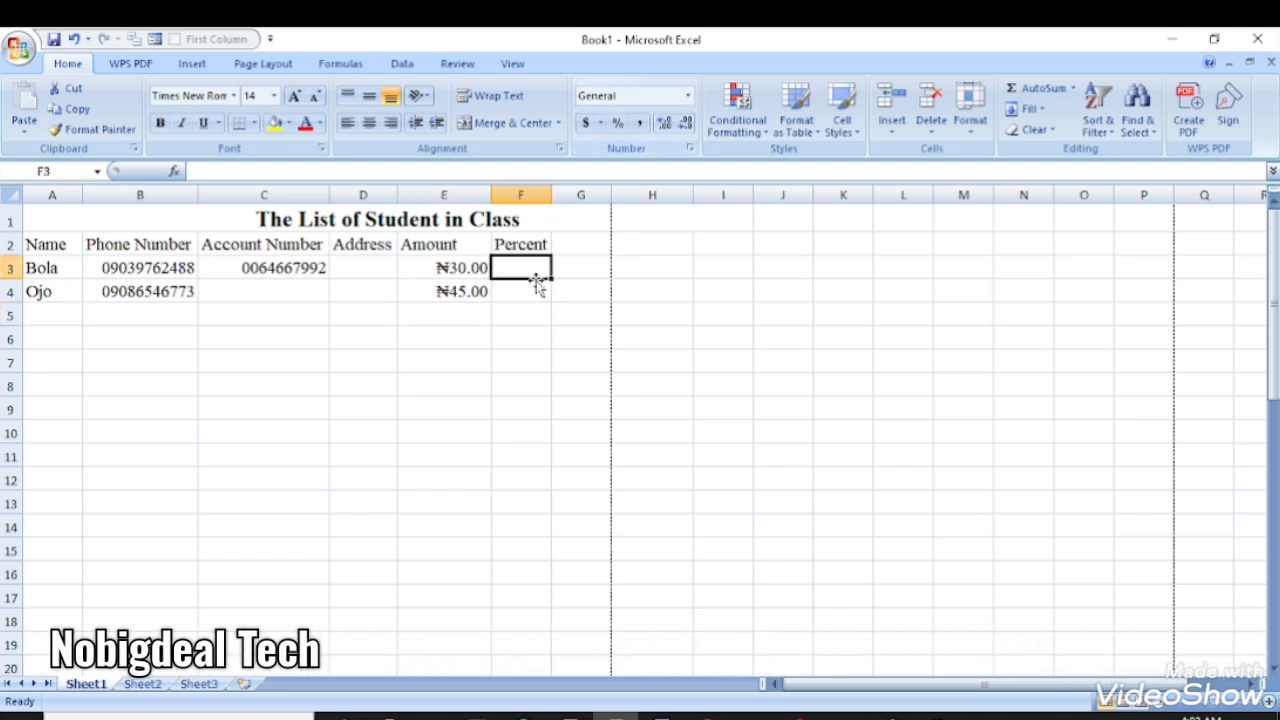
- Apply Percentage format with 2 decimal places to the Percent cells from F3 down
{"action": "left_click_drag", "start_coordinate": [533, 274], "coordinate": [520, 626]}
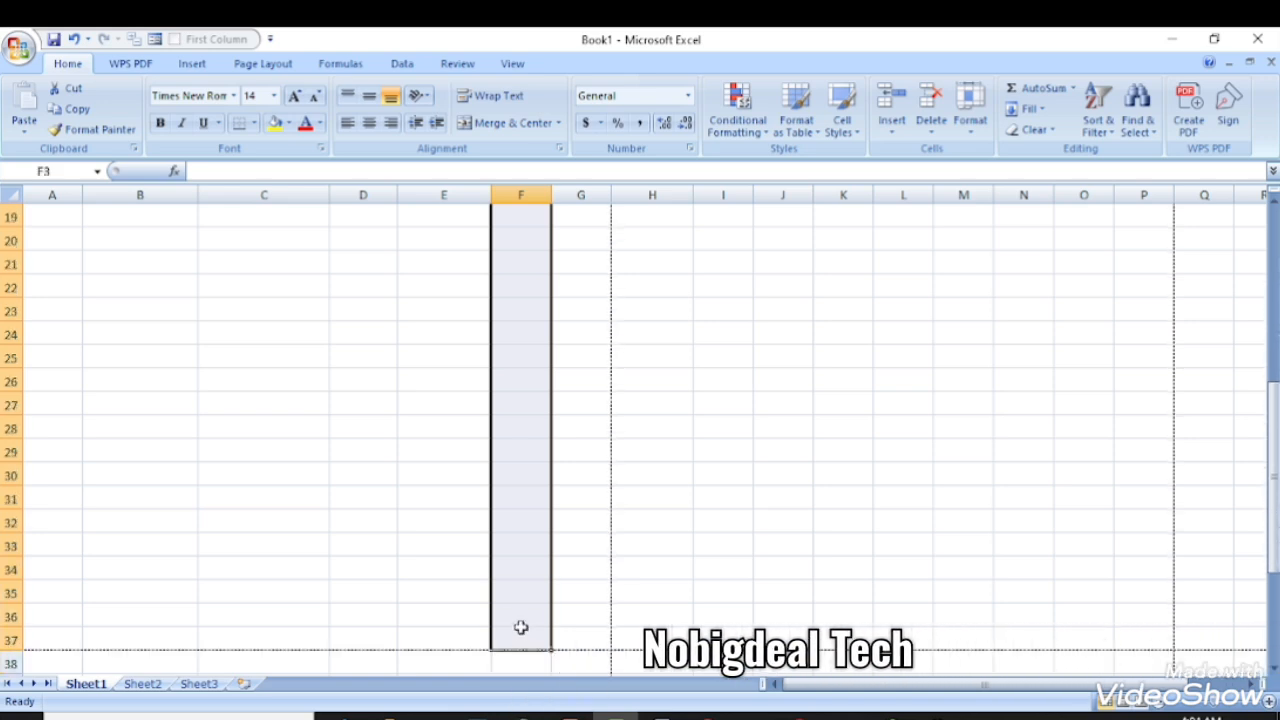
{"action": "left_click", "coordinate": [688, 95]}
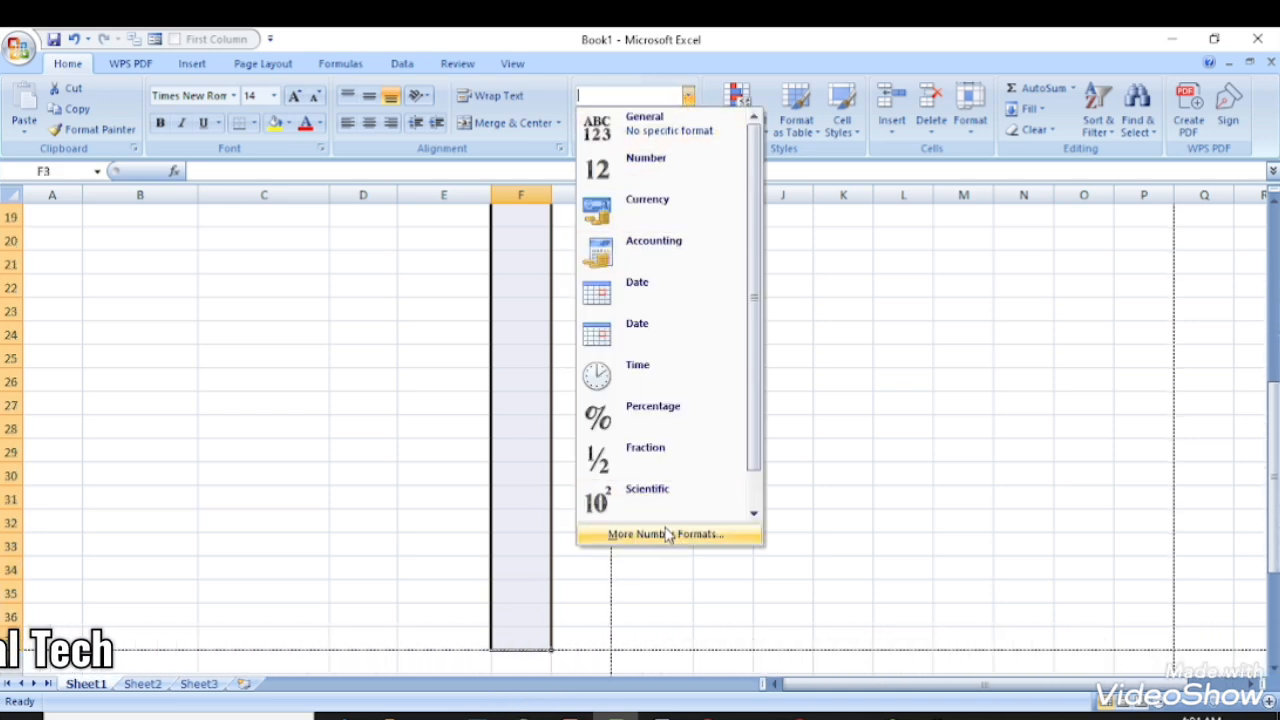
{"action": "left_click", "coordinate": [667, 534]}
{"action": "scroll", "coordinate": [652, 520], "scroll_direction": "up", "scroll_amount": 6}
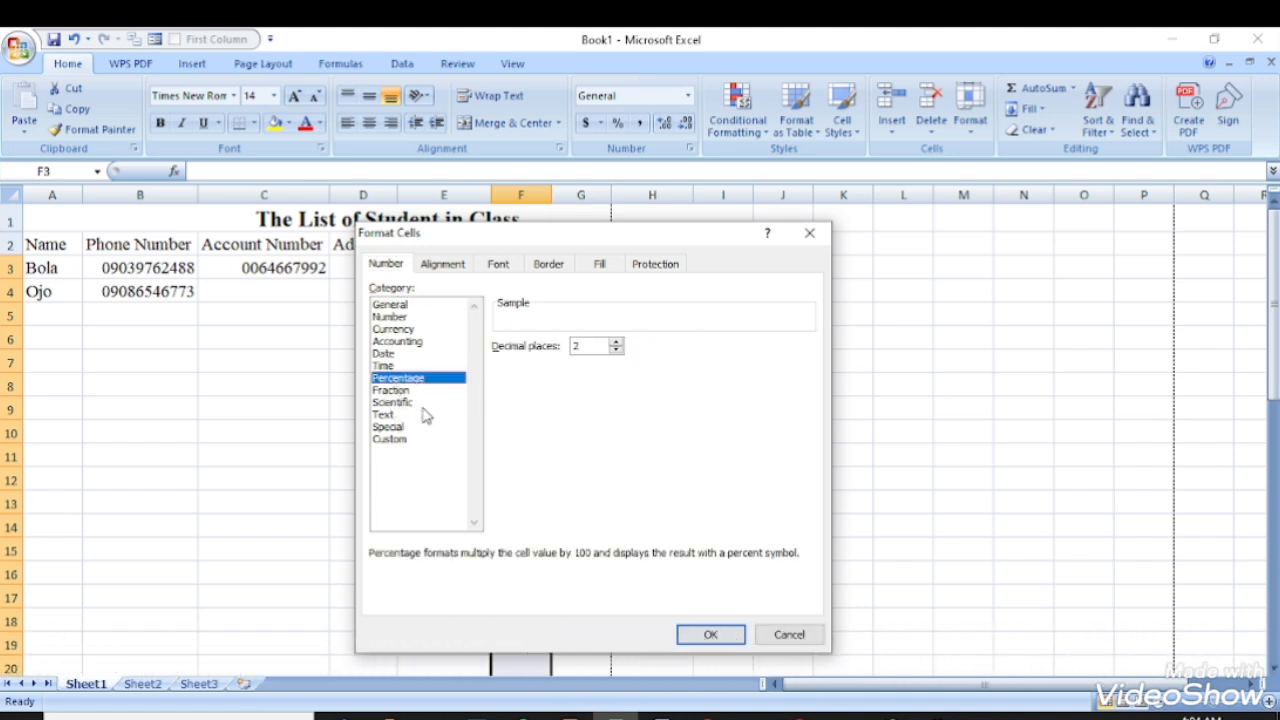
{"action": "left_click", "coordinate": [720, 634]}
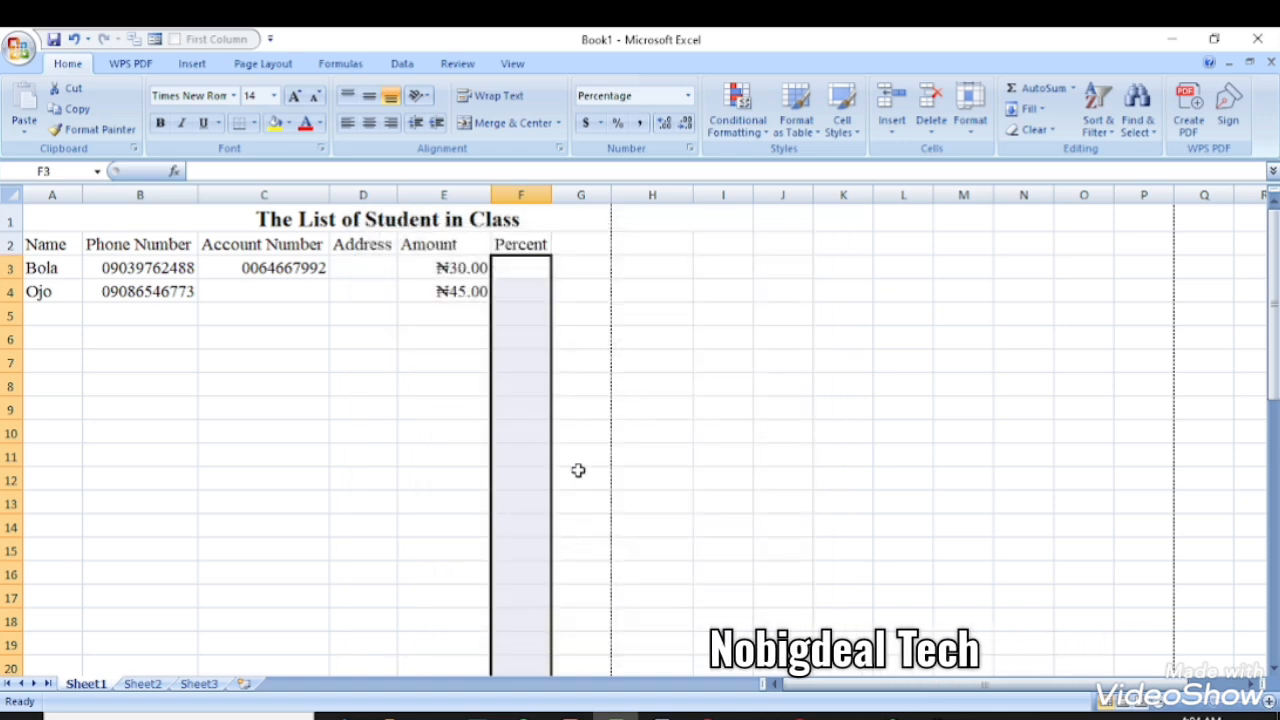
- Enter percentages 2 and 20 in F3 and F4, then select header row A2:F2
{"action": "left_click", "coordinate": [515, 262]}
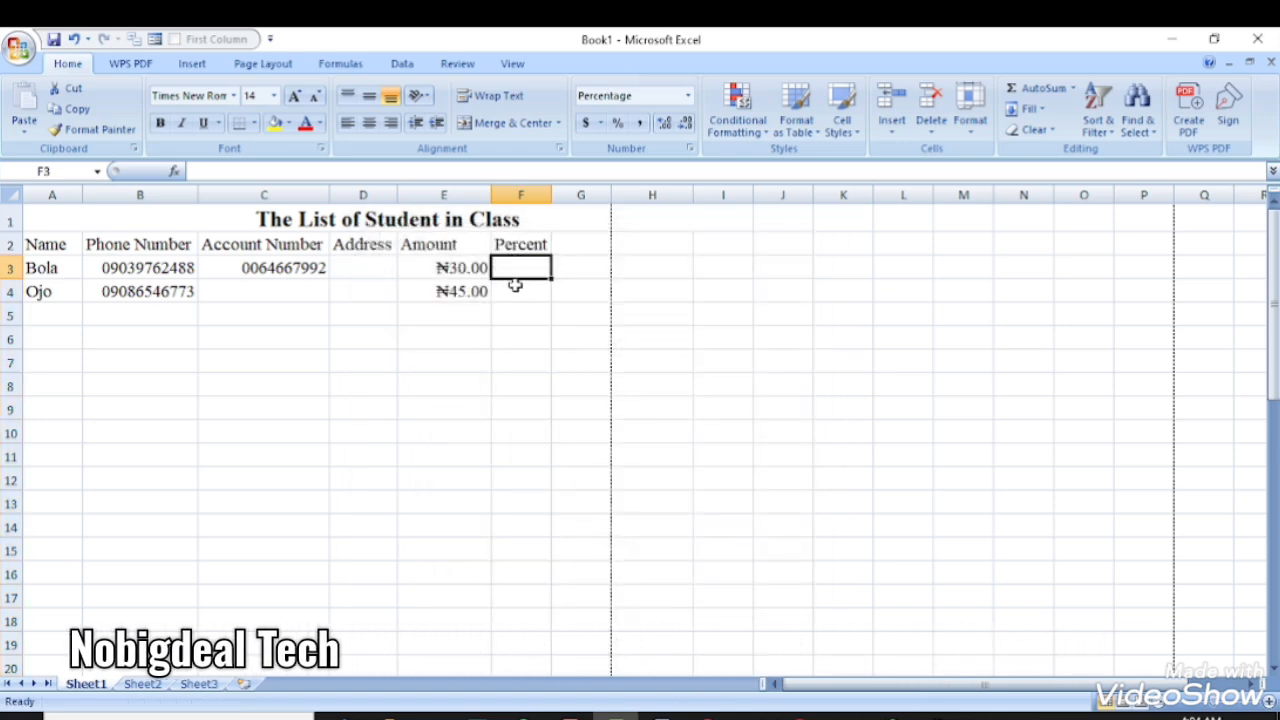
{"action": "type", "text": "20"}
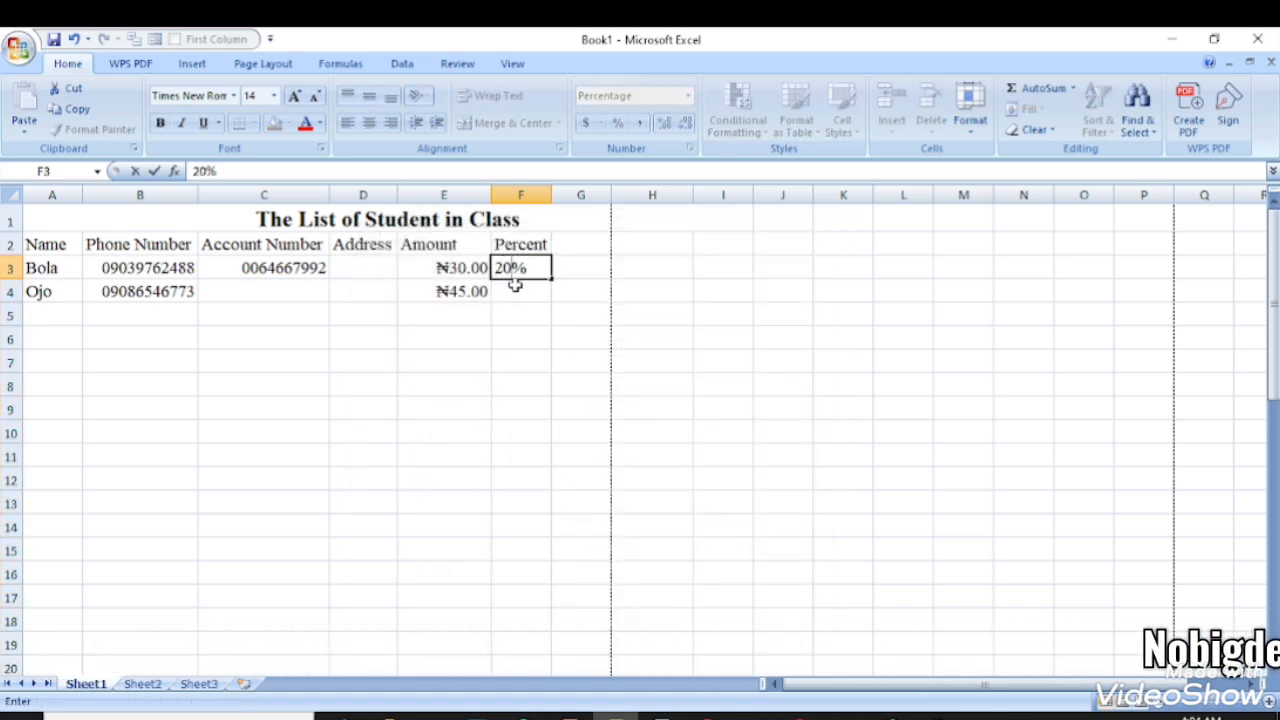
{"action": "key", "text": "Return"}
{"action": "type", "text": "20"}
{"action": "key", "text": "Return"}
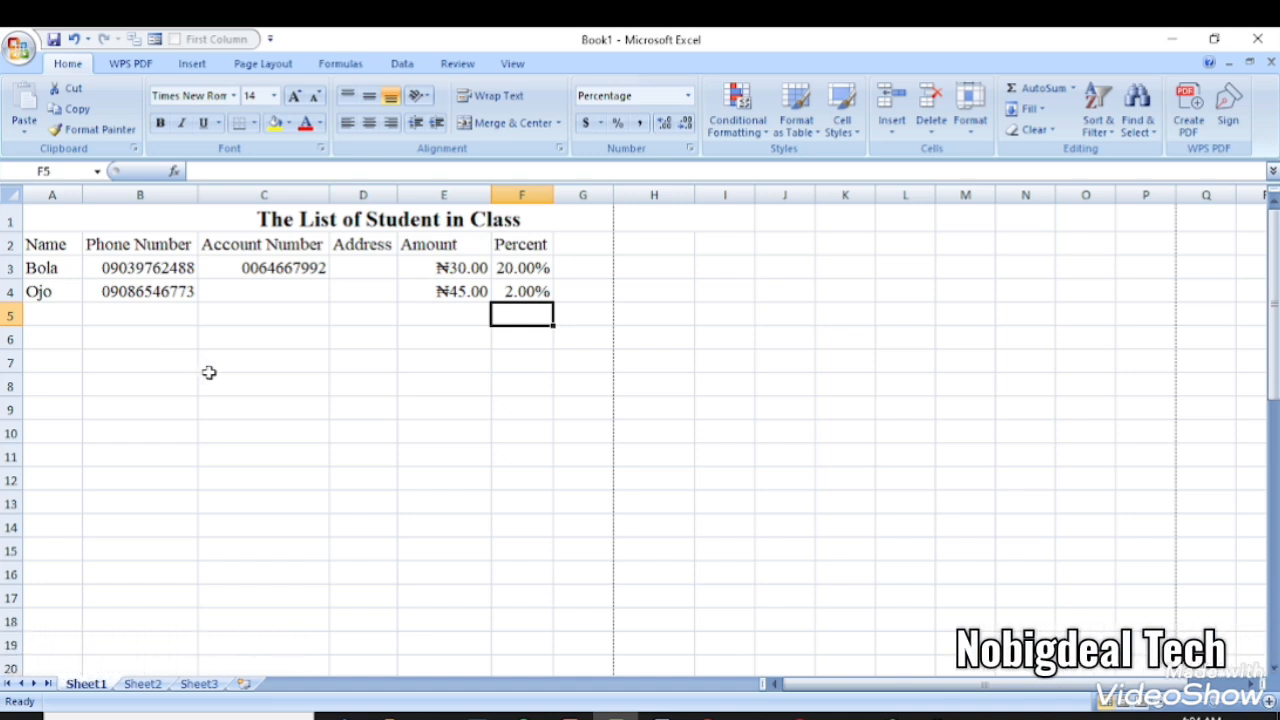
{"action": "left_click_drag", "start_coordinate": [40, 244], "coordinate": [508, 242]}
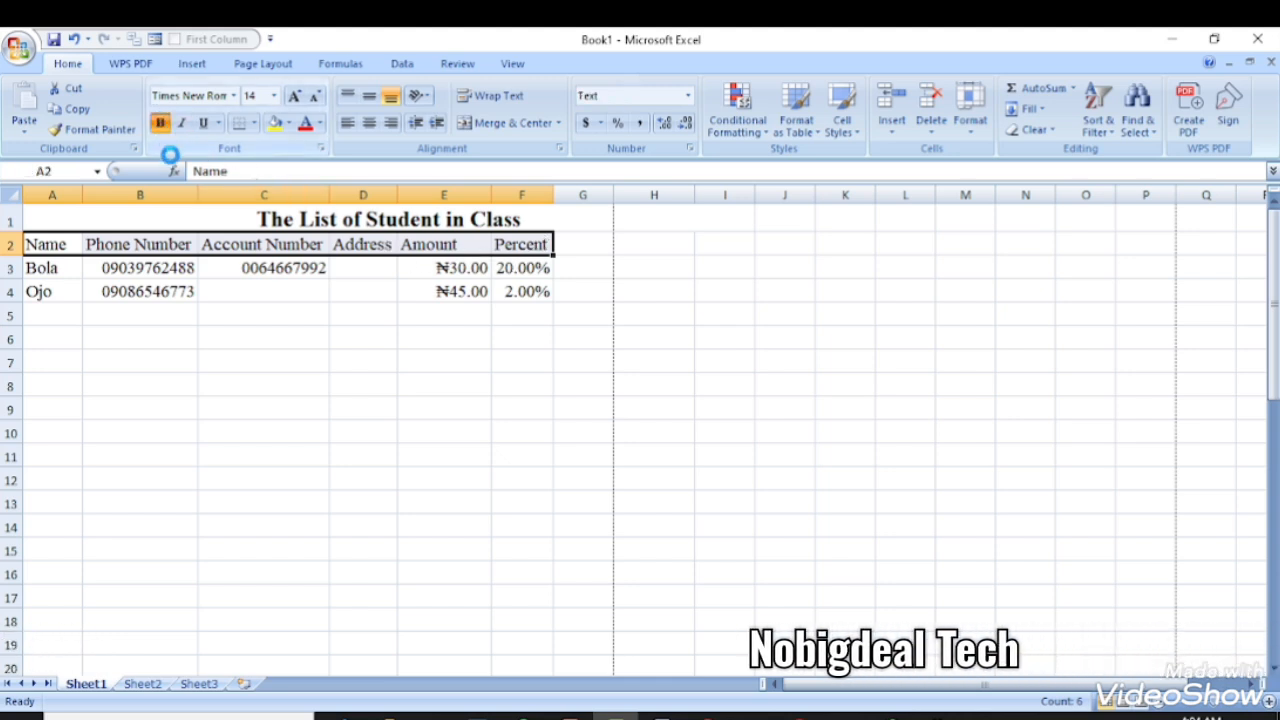
- Bold the header row and AutoFit columns B through F to their contents
{"action": "left_click", "coordinate": [161, 124]}
{"action": "left_click", "coordinate": [125, 287]}
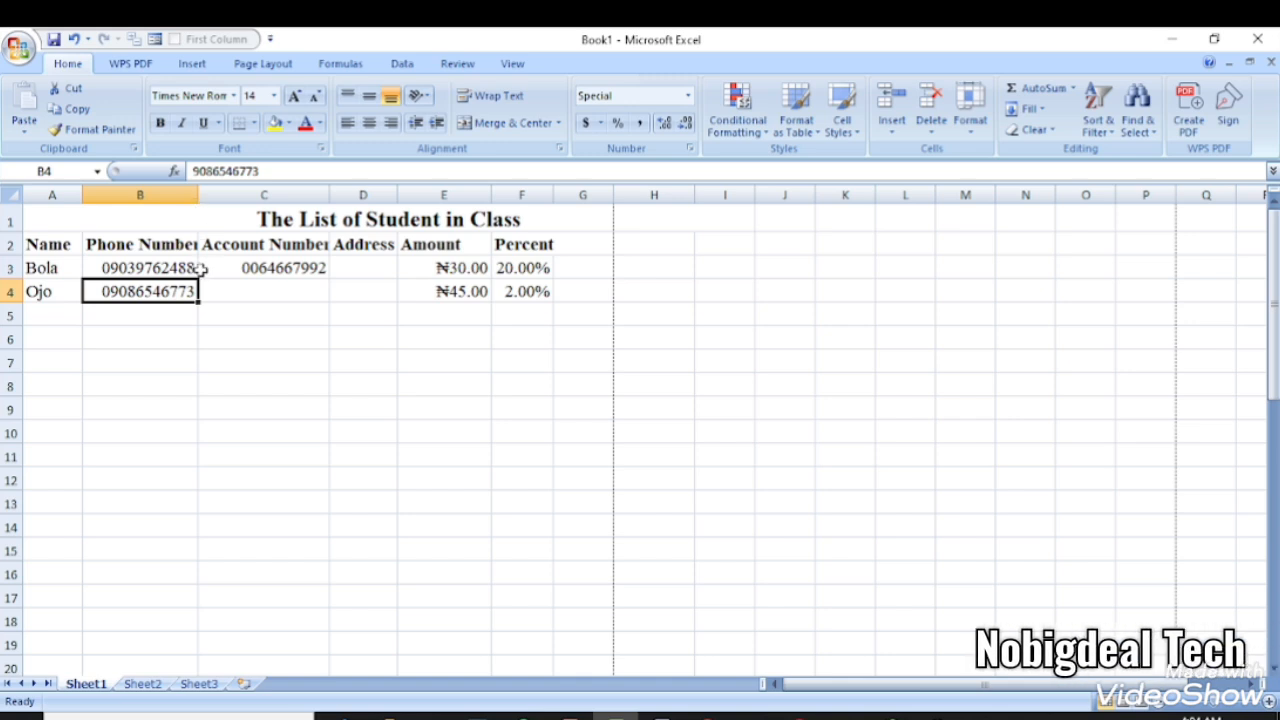
{"action": "left_click", "coordinate": [196, 194]}
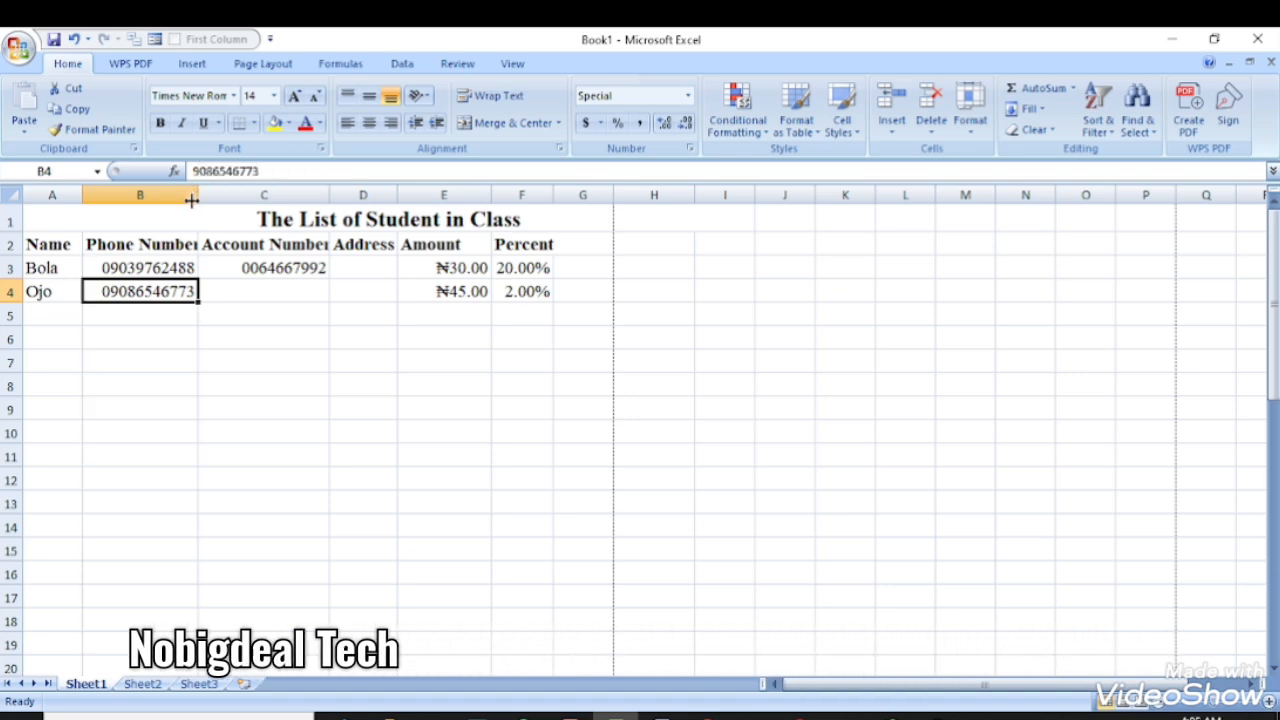
{"action": "double_click", "coordinate": [194, 194]}
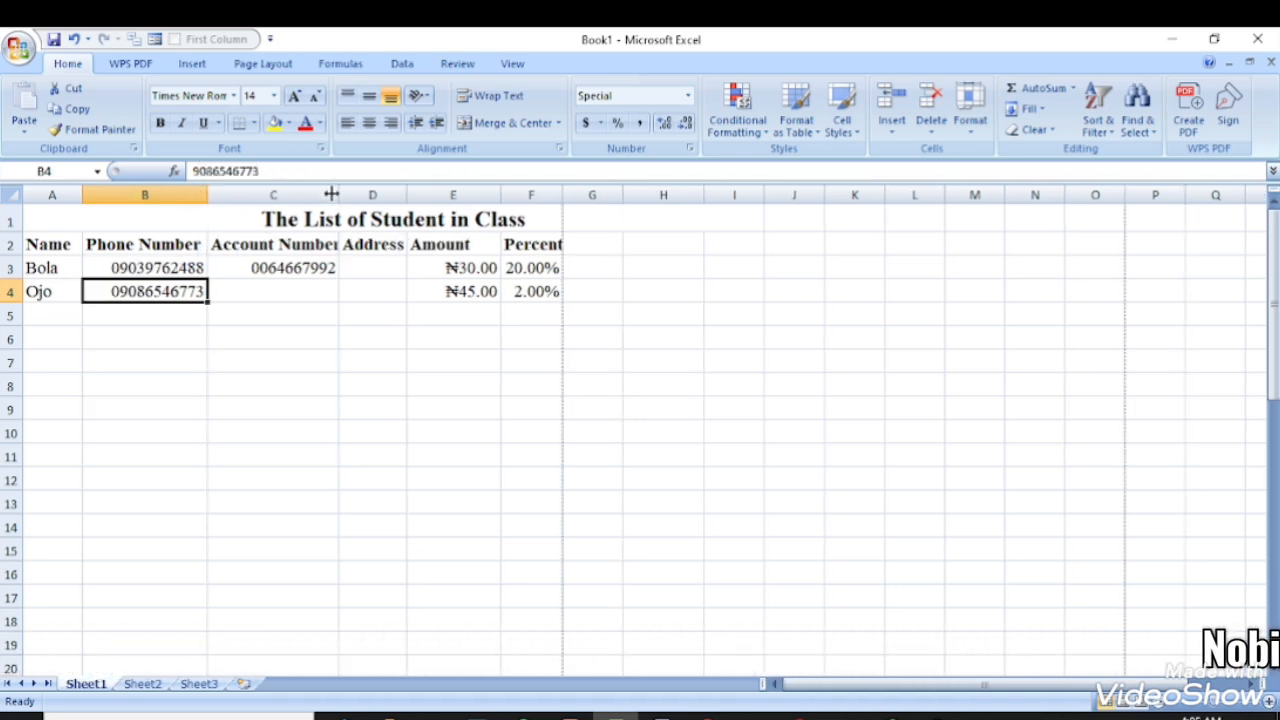
{"action": "double_click", "coordinate": [333, 194]}
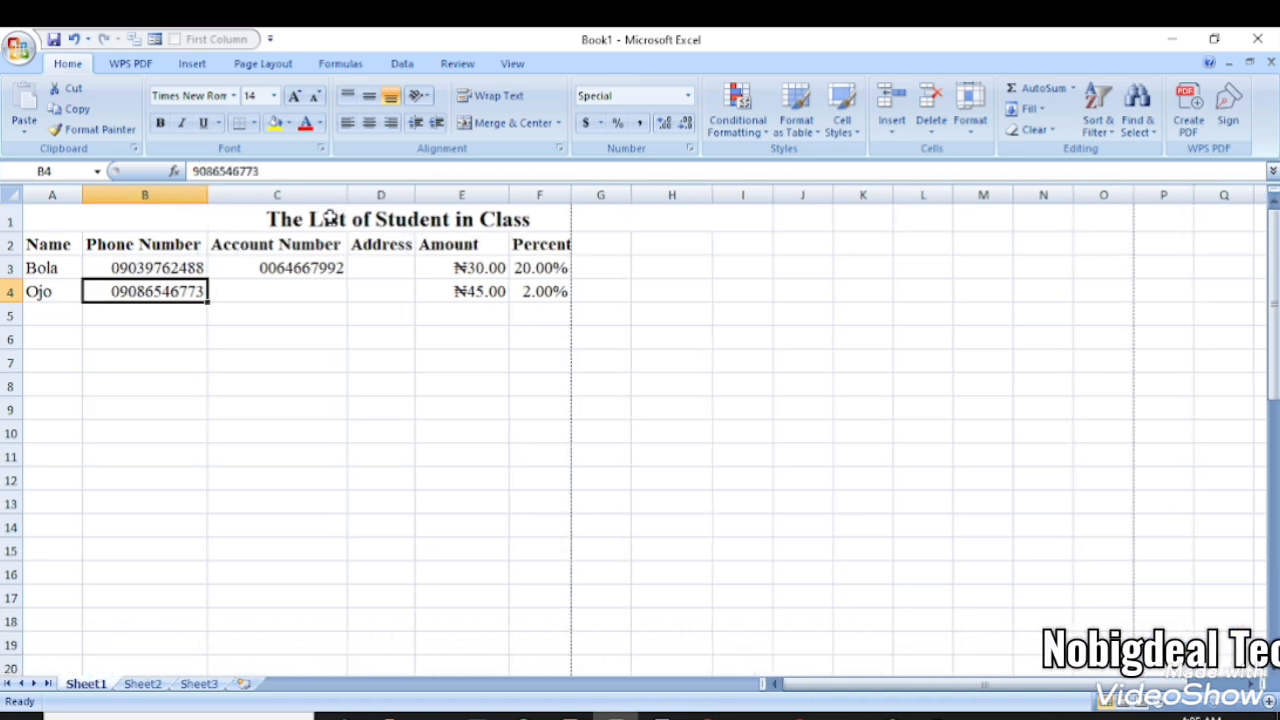
{"action": "double_click", "coordinate": [410, 194]}
{"action": "double_click", "coordinate": [513, 192]}
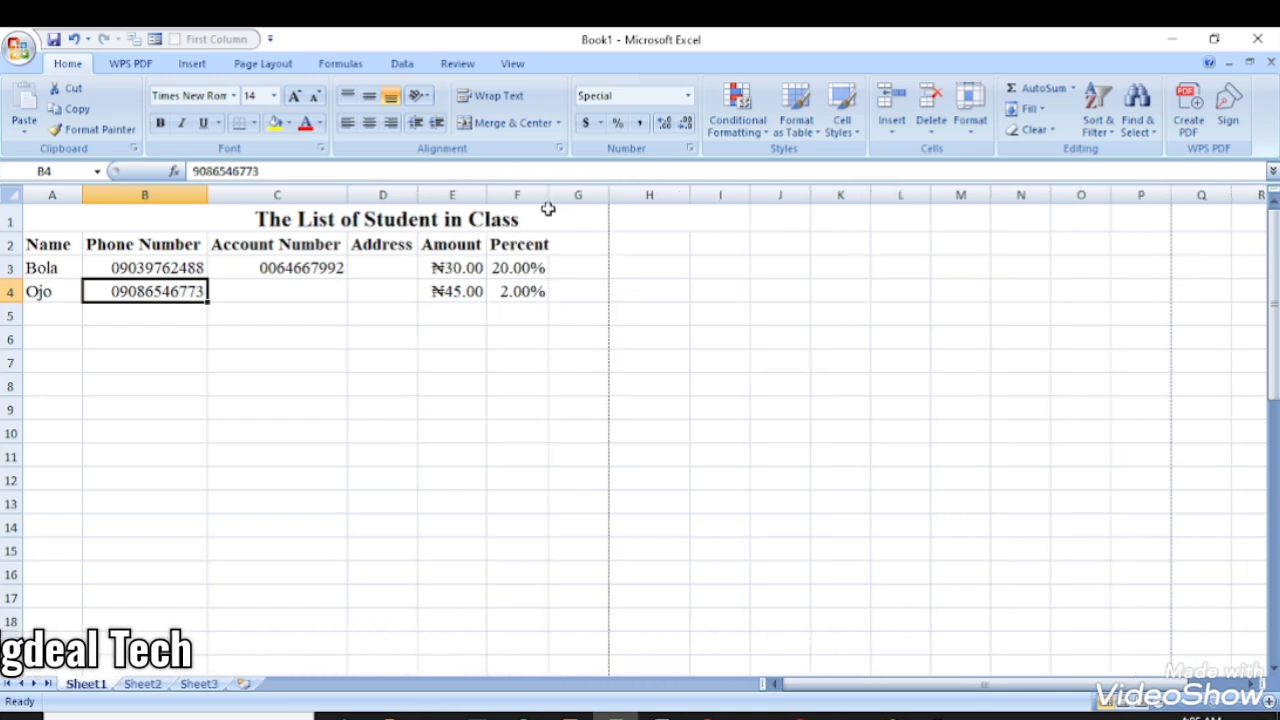
{"action": "double_click", "coordinate": [546, 194]}
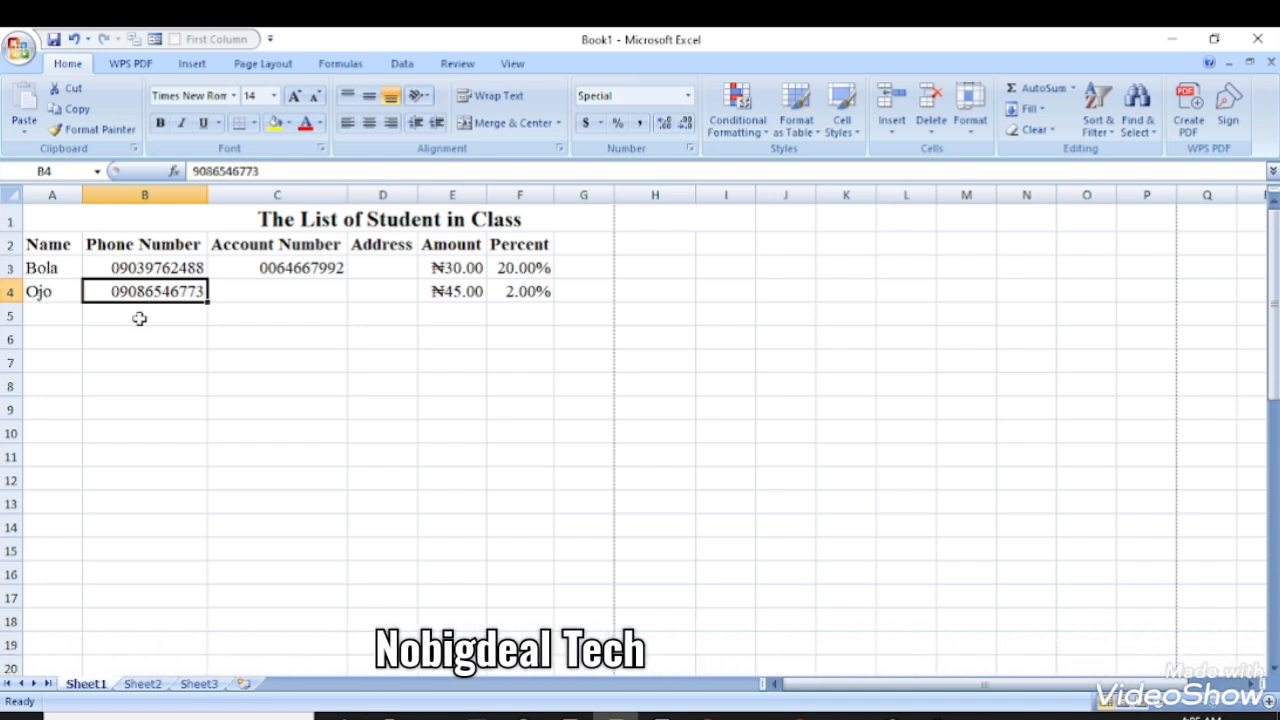
{"action": "left_click", "coordinate": [20, 50]}
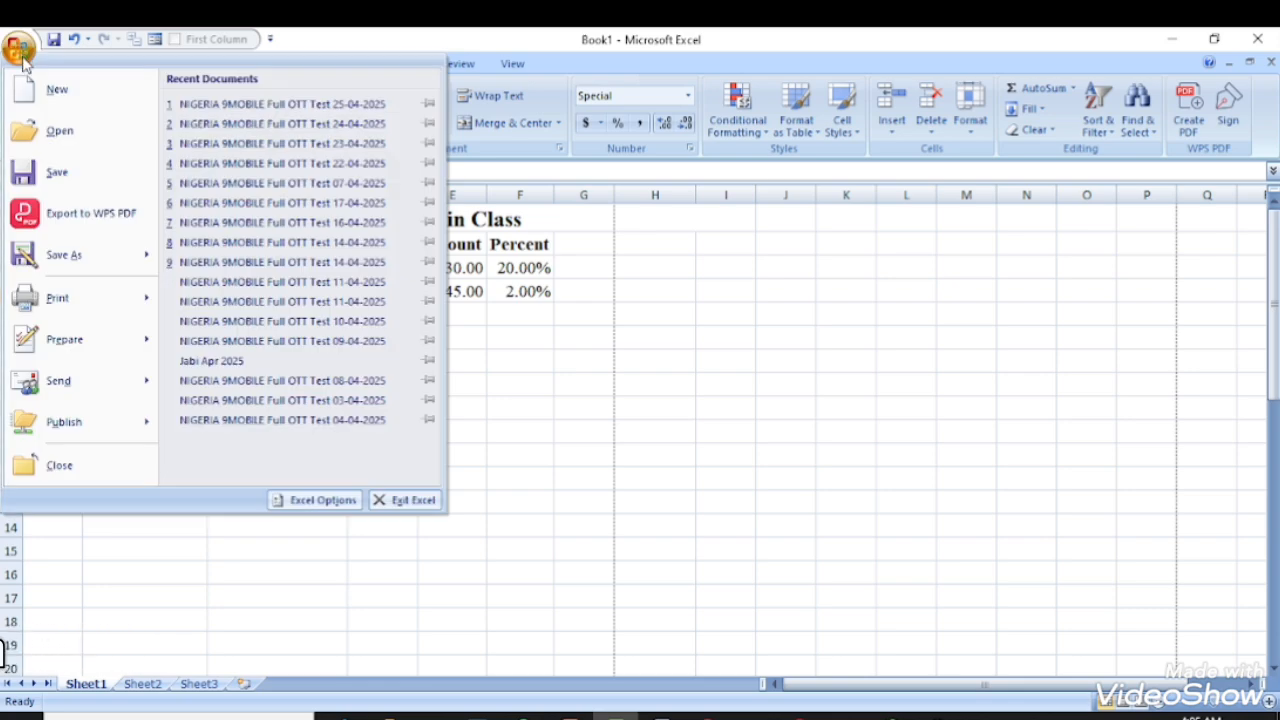
{"action": "mouse_move", "coordinate": [150, 300]}
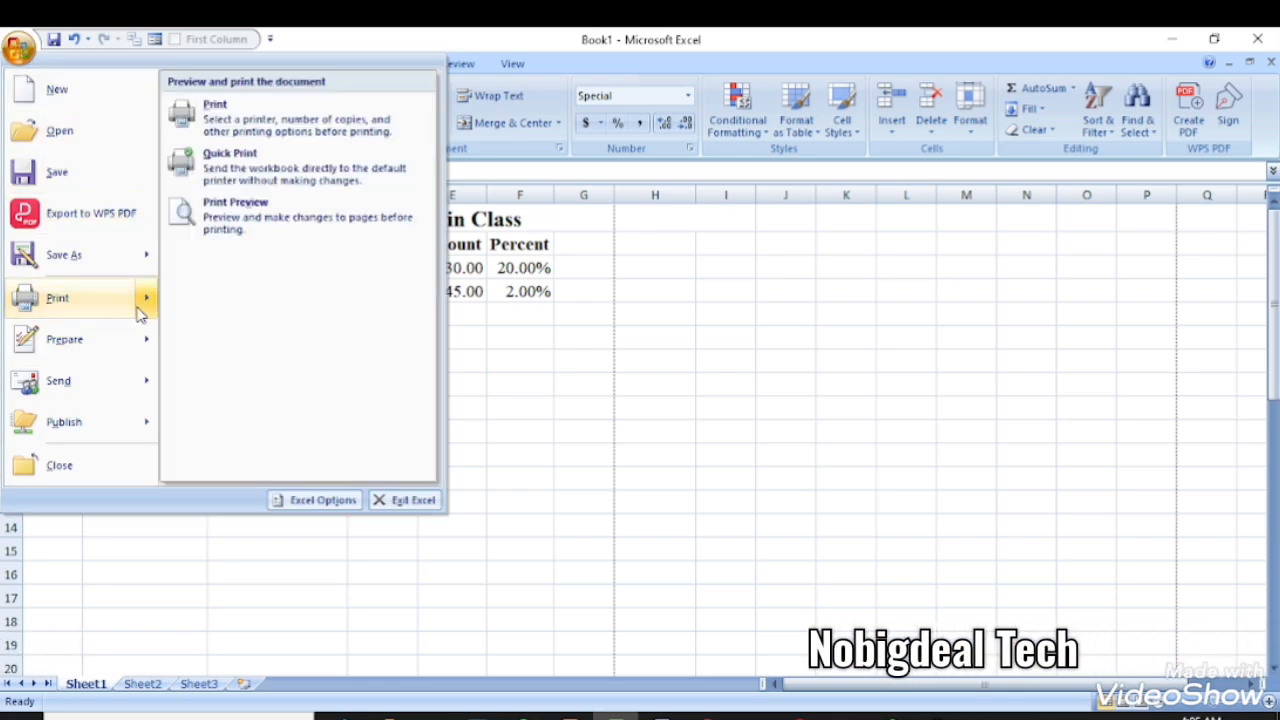
{"action": "left_click", "coordinate": [218, 238]}
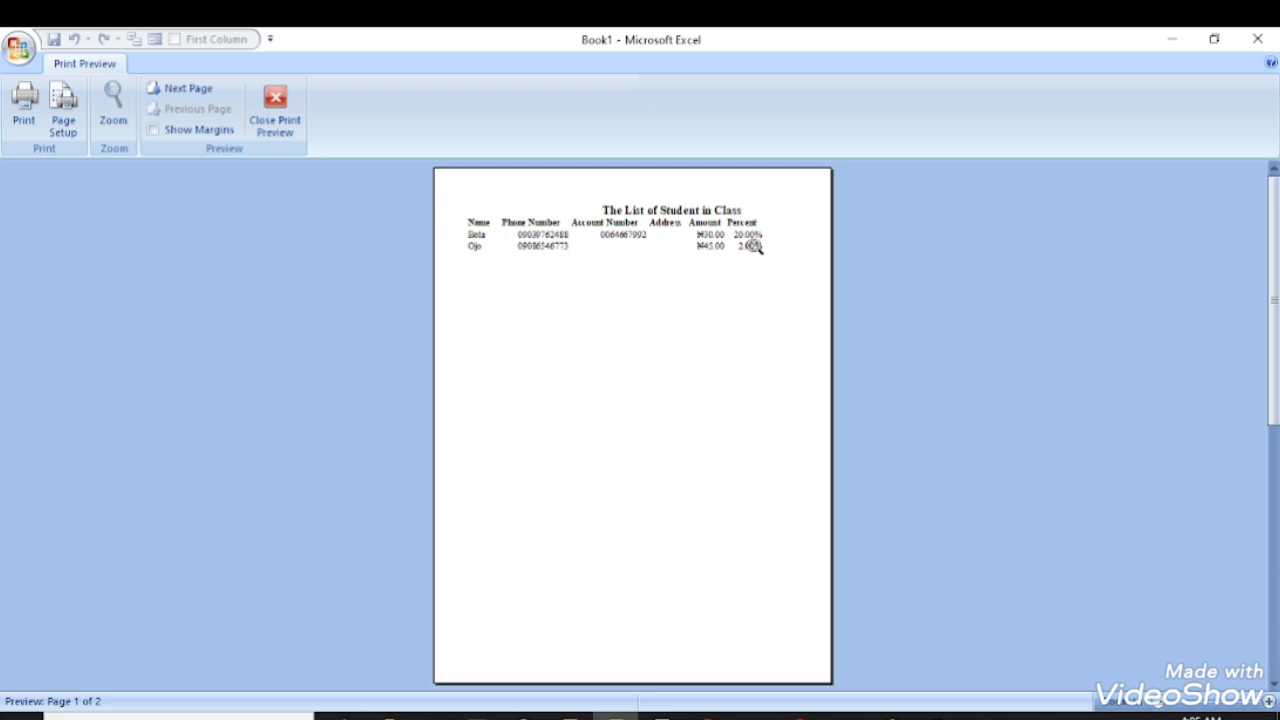
{"action": "left_click", "coordinate": [668, 240]}
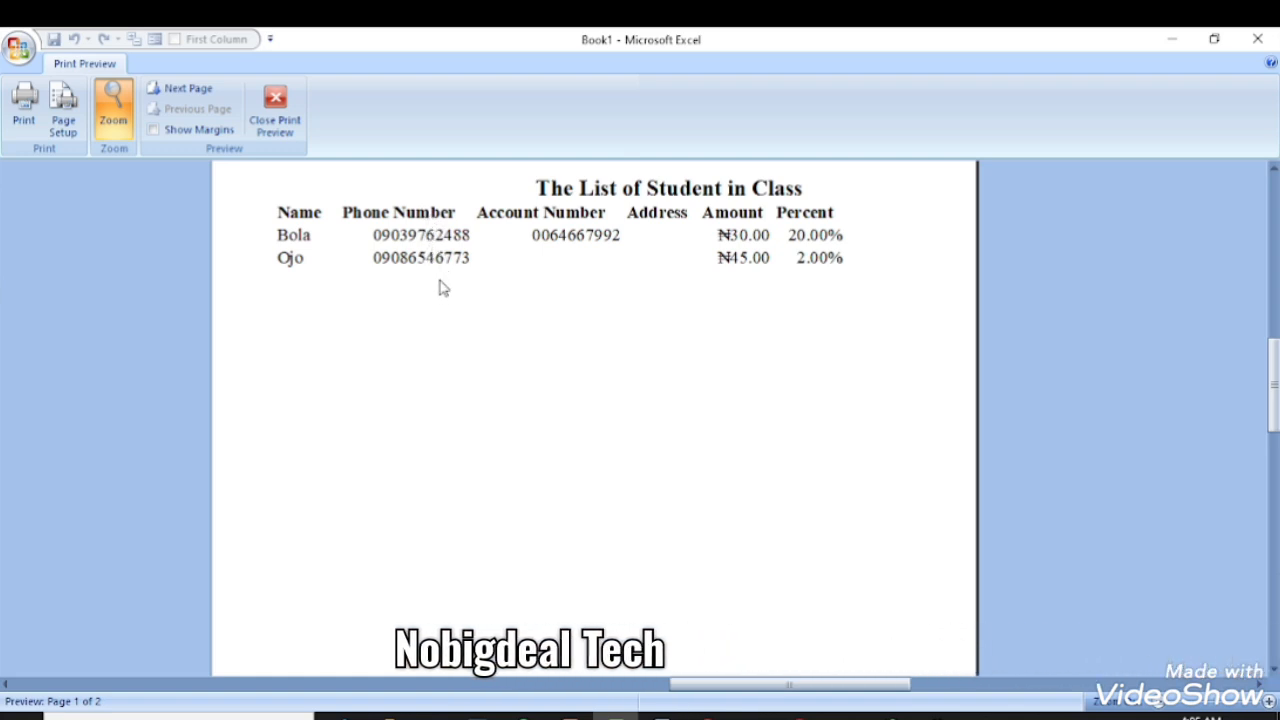
{"action": "left_click", "coordinate": [275, 112]}
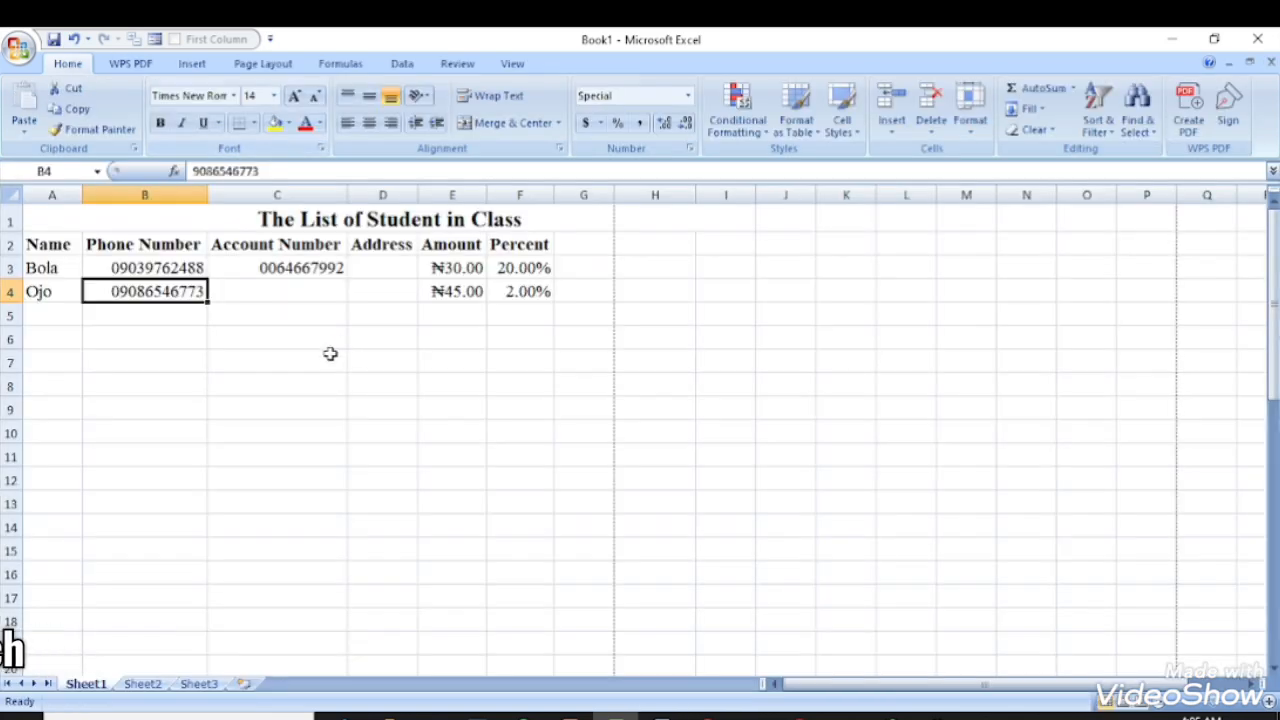
- Set the header and student rows, 2 to 4, to a row height of 25
{"action": "left_click_drag", "start_coordinate": [48, 259], "coordinate": [519, 297]}
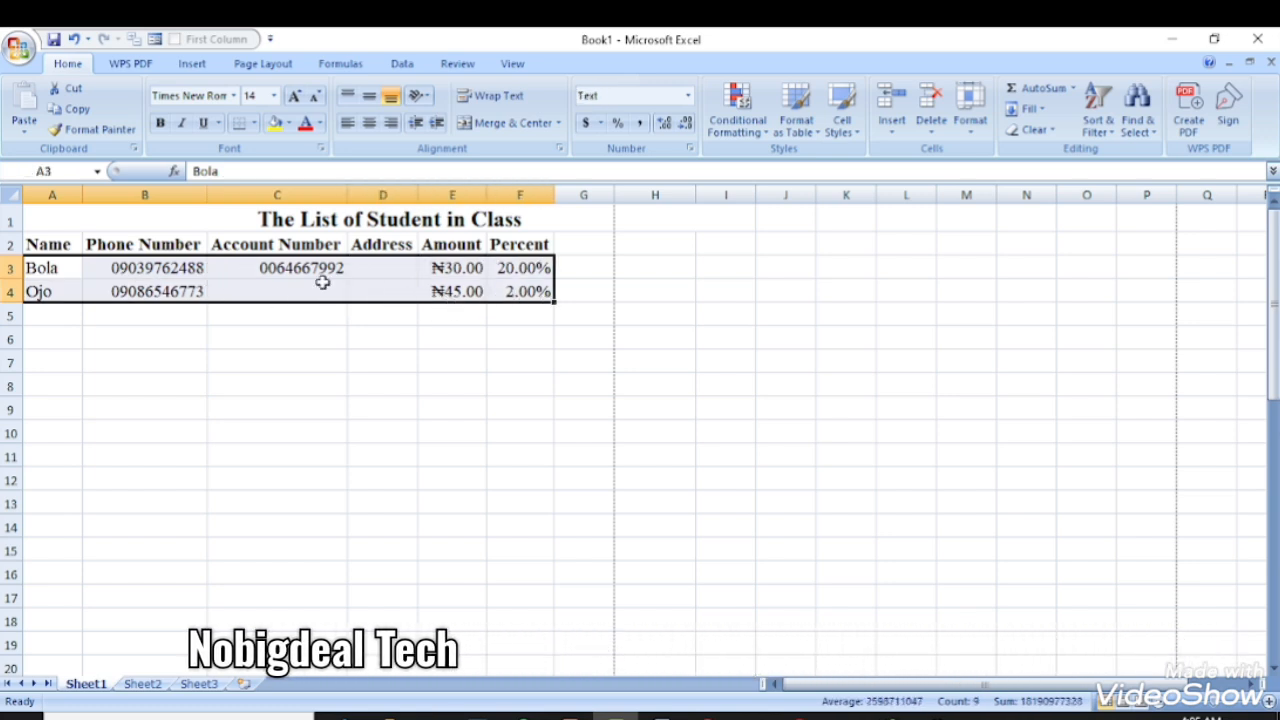
{"action": "left_click", "coordinate": [290, 290]}
{"action": "left_click_drag", "start_coordinate": [31, 243], "coordinate": [566, 310]}
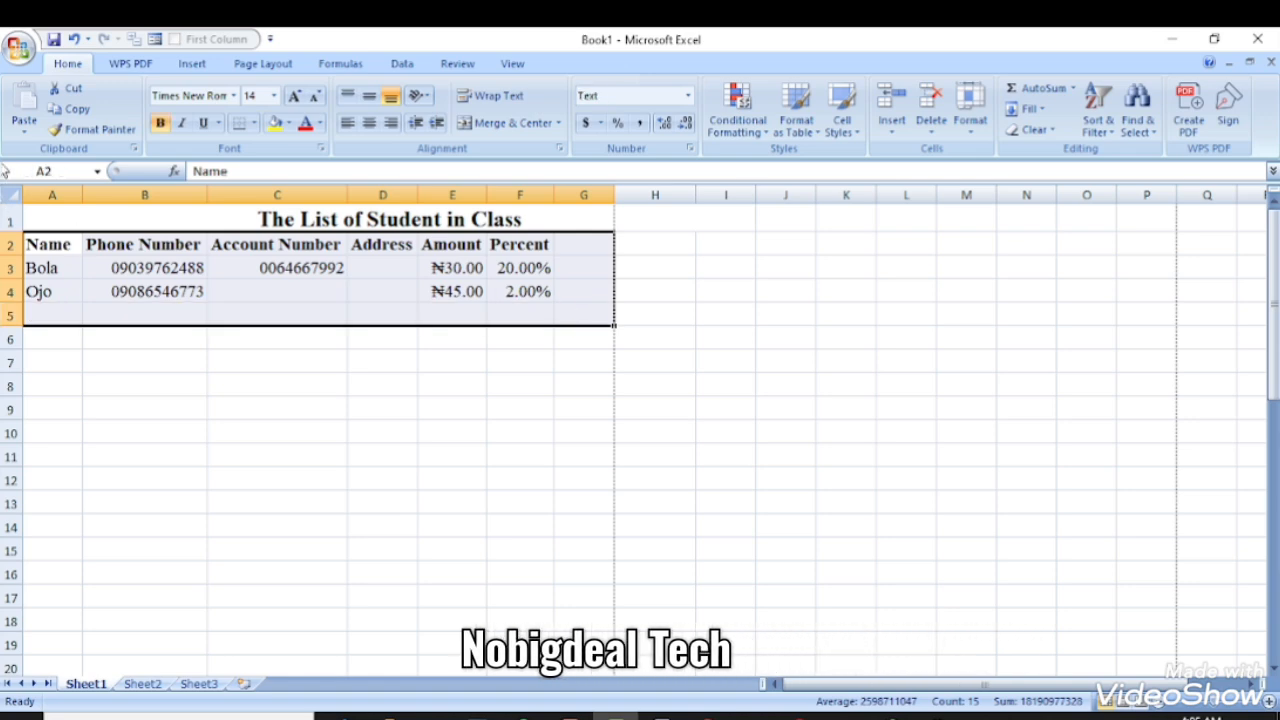
{"action": "left_click", "coordinate": [975, 118]}
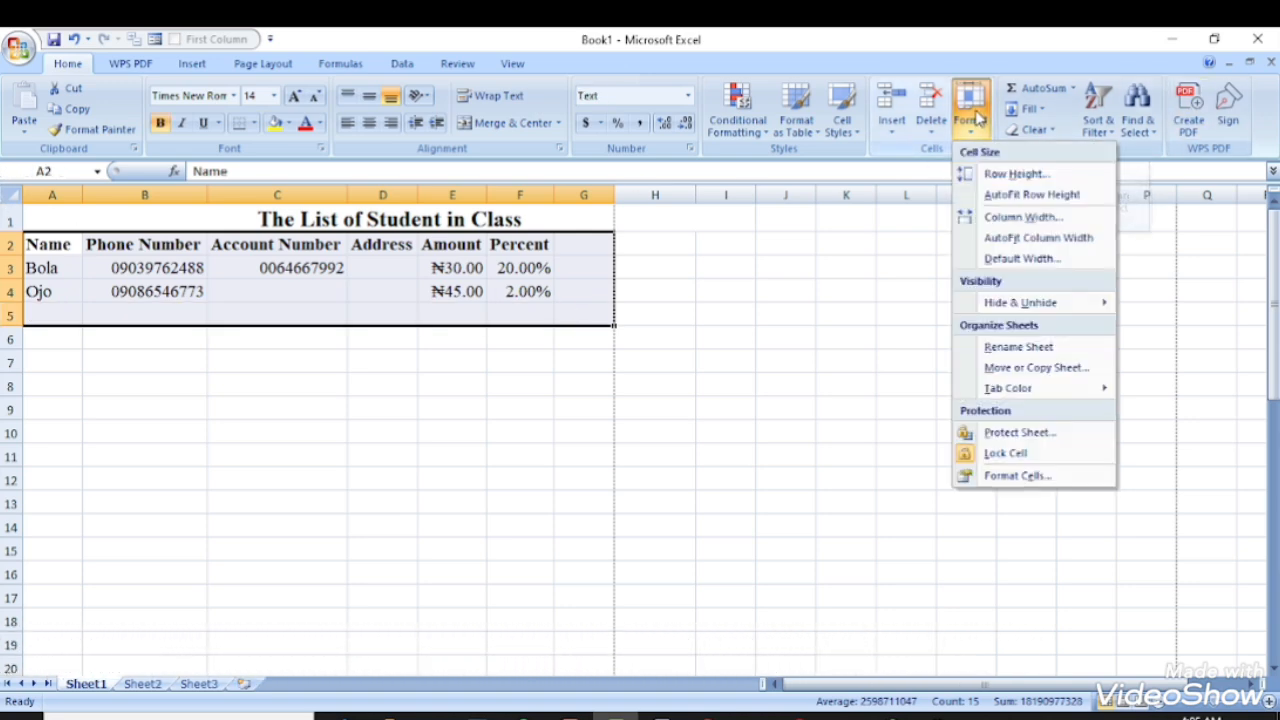
{"action": "left_click", "coordinate": [1005, 173]}
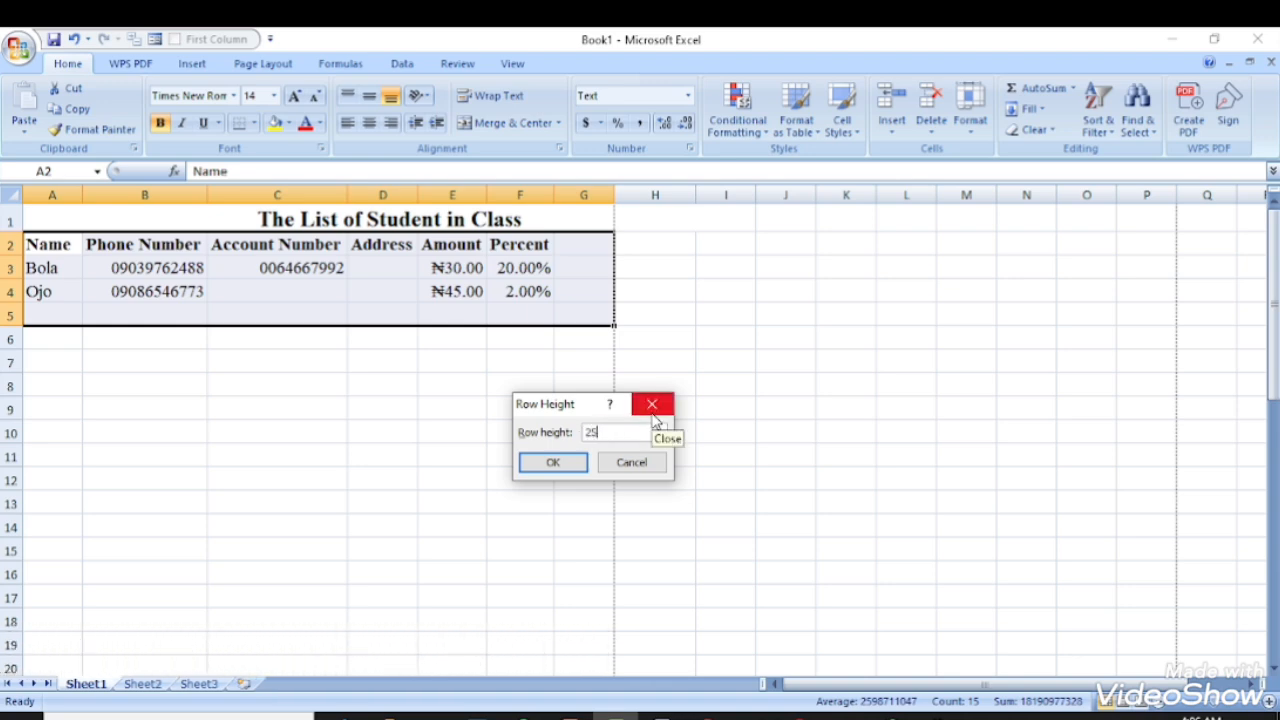
{"action": "key", "text": "Return"}
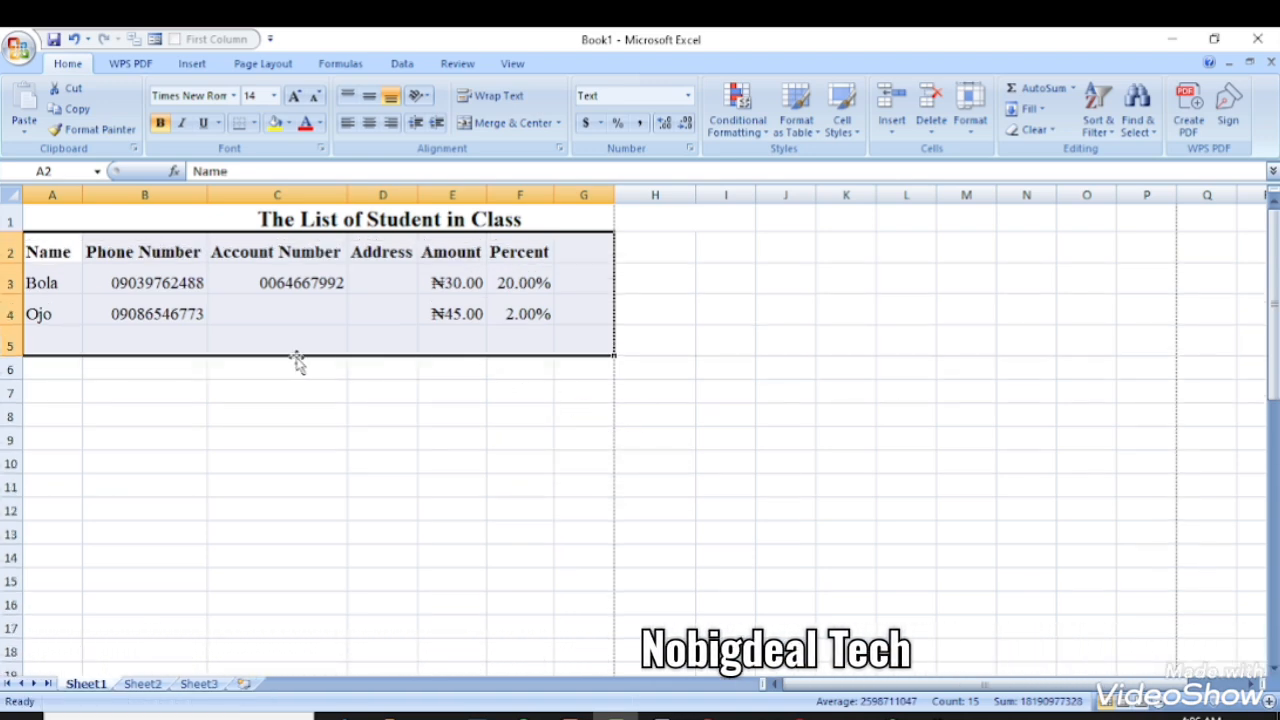
{"action": "left_click", "coordinate": [426, 414]}
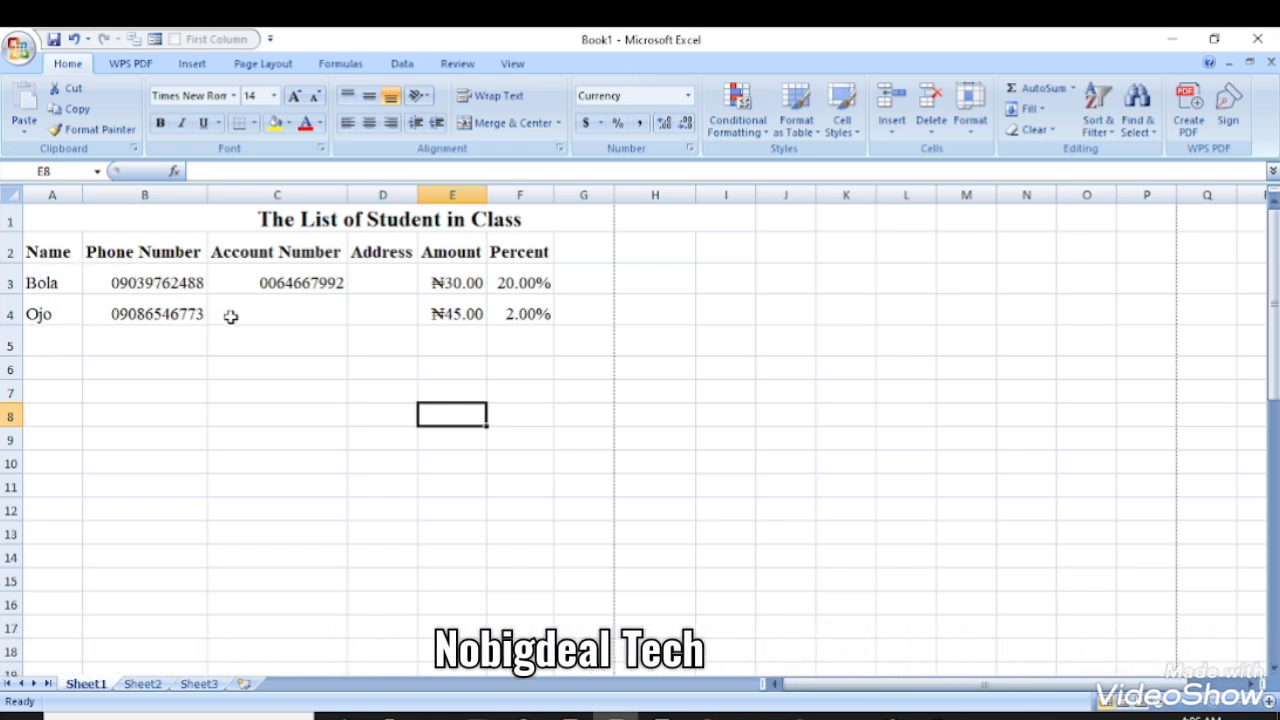
- Change the row height of rows 2 to 4 to 45
{"action": "left_click_drag", "start_coordinate": [32, 249], "coordinate": [558, 322]}
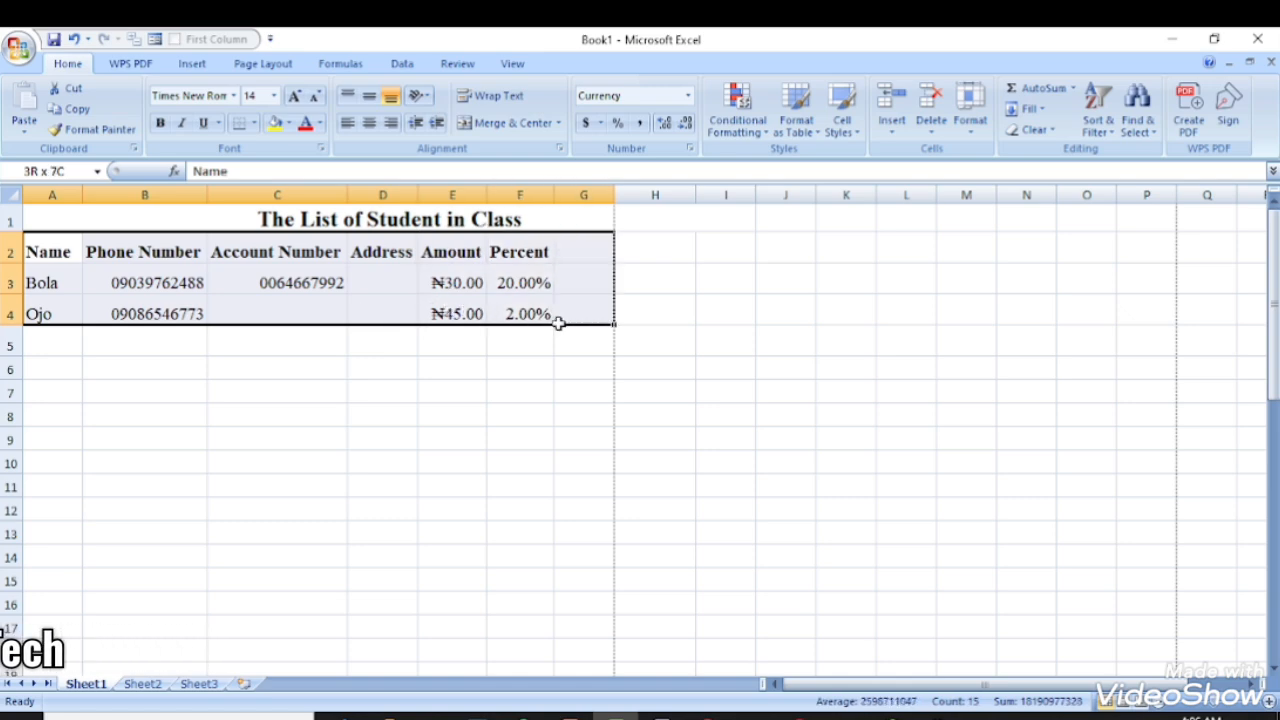
{"action": "left_click", "coordinate": [970, 108]}
{"action": "left_click", "coordinate": [1012, 174]}
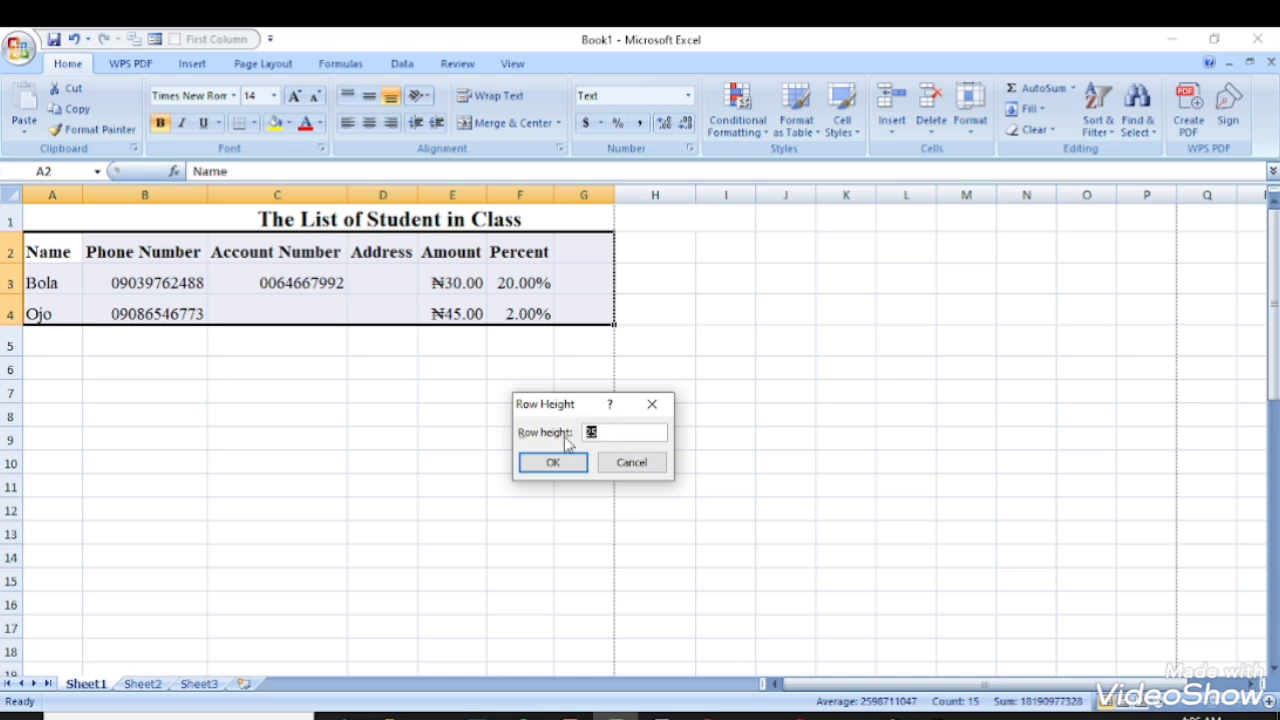
{"action": "type", "text": "45.0"}
{"action": "key", "text": "Return"}
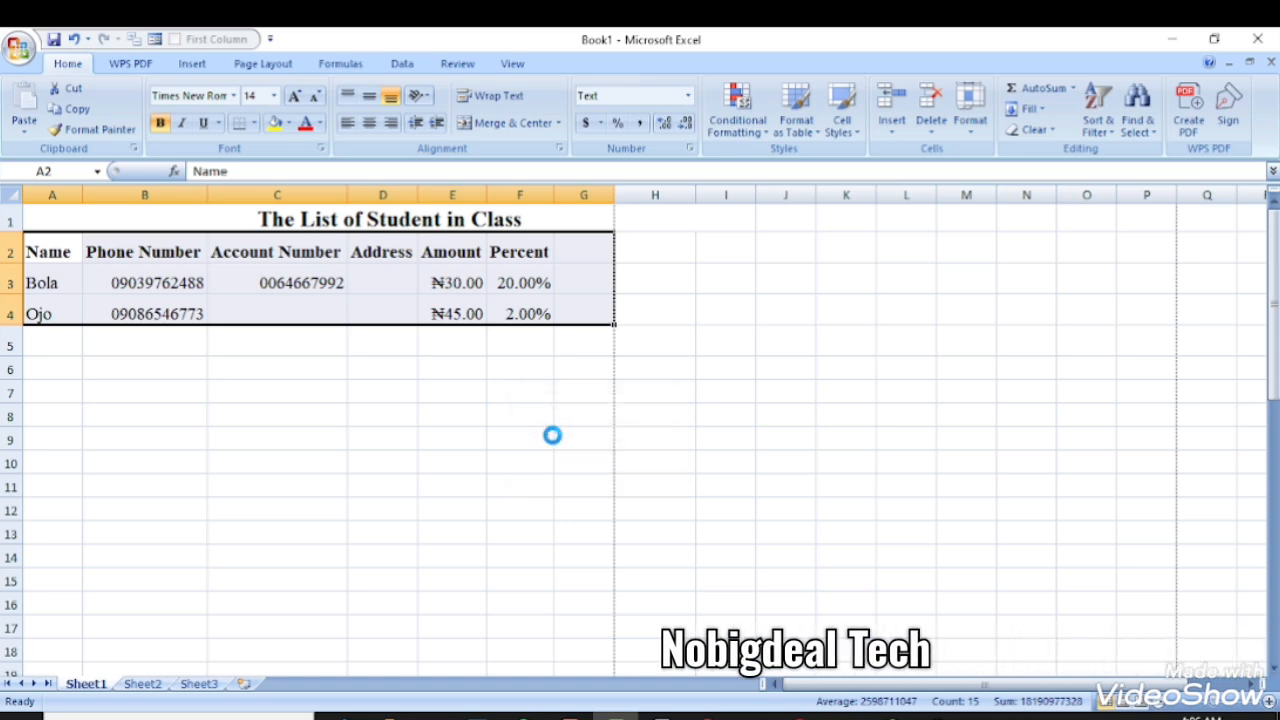
{"action": "left_click", "coordinate": [427, 433]}
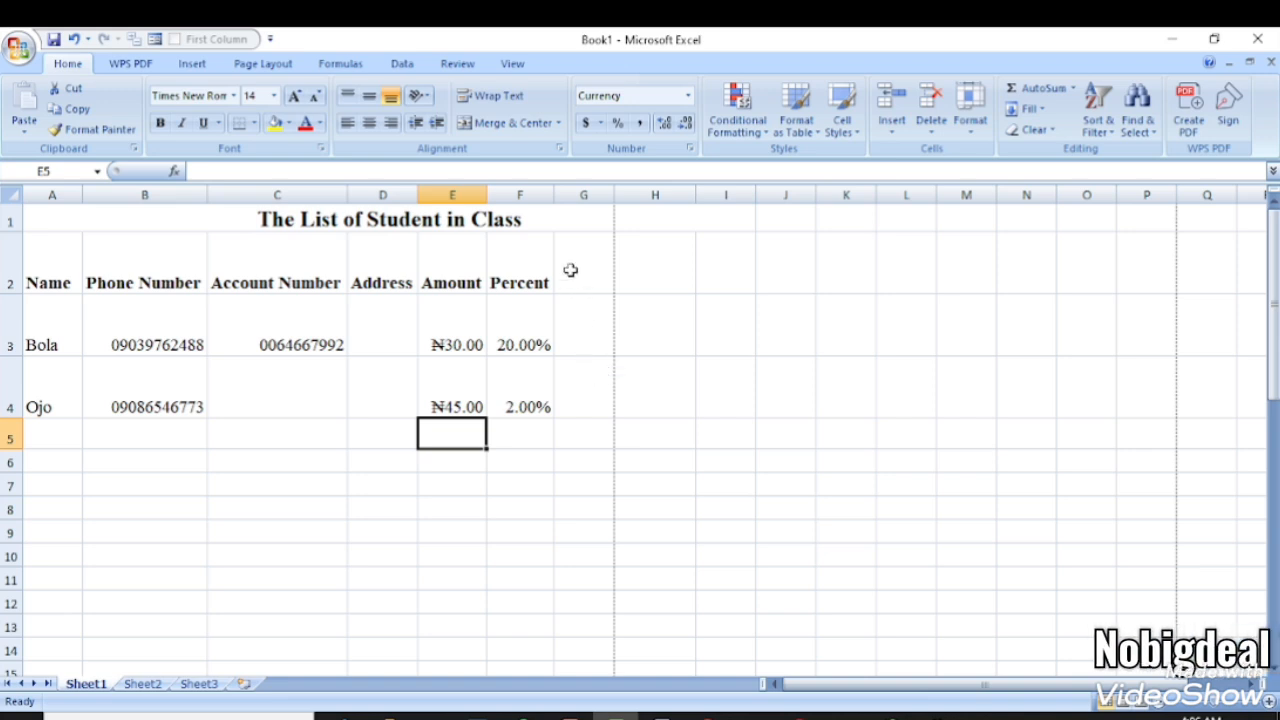
- Delete the empty columns G through J to the right of the Percent column
{"action": "left_click", "coordinate": [466, 222]}
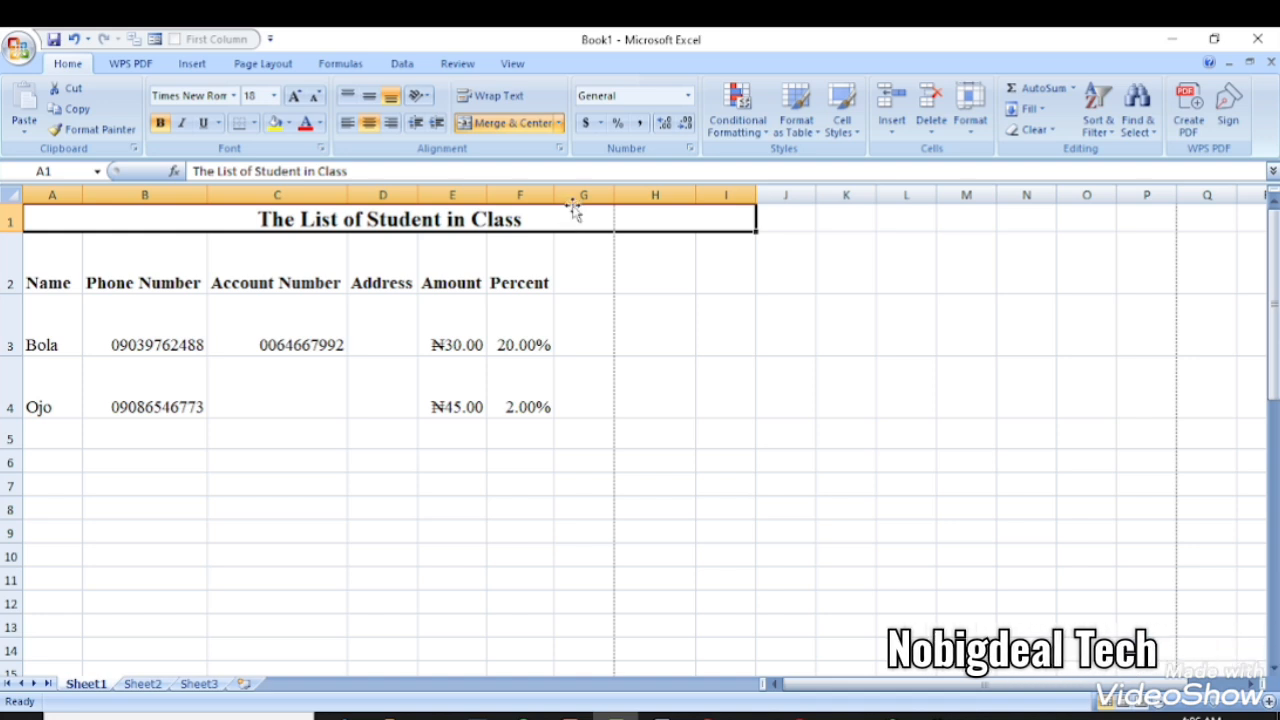
{"action": "left_click_drag", "start_coordinate": [581, 194], "coordinate": [768, 367]}
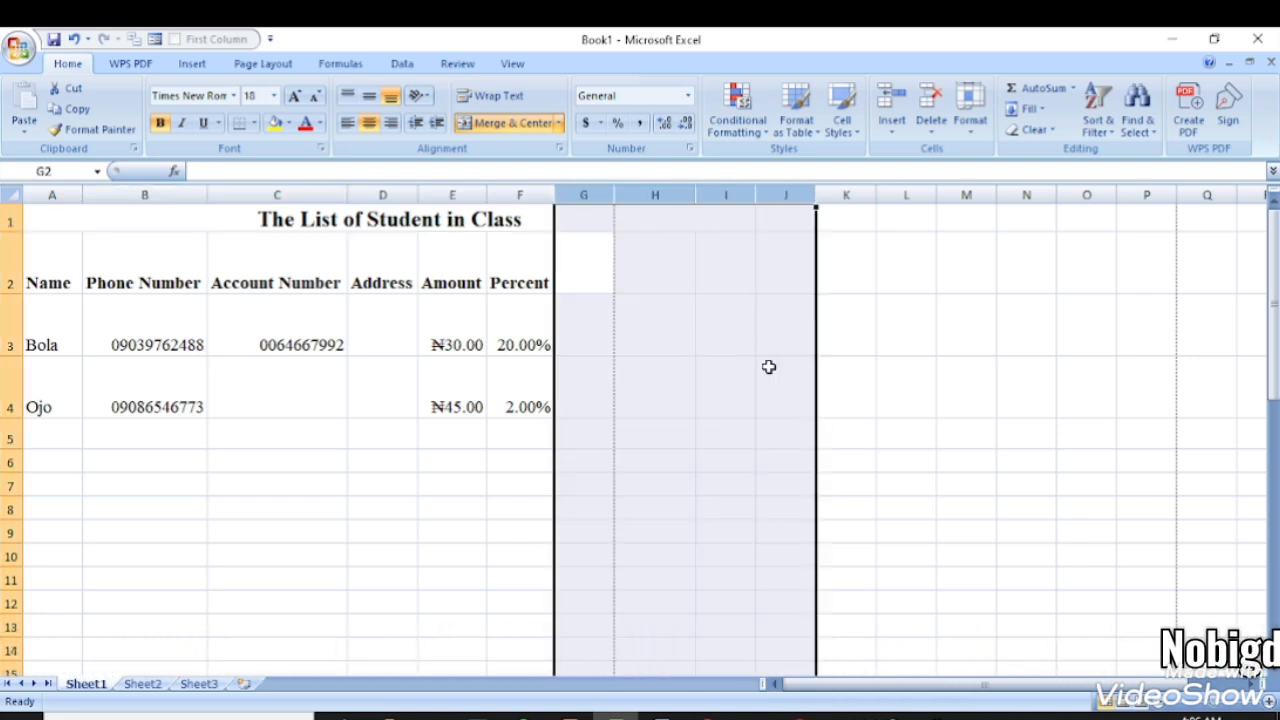
{"action": "right_click", "coordinate": [587, 195]}
{"action": "left_click", "coordinate": [674, 311]}
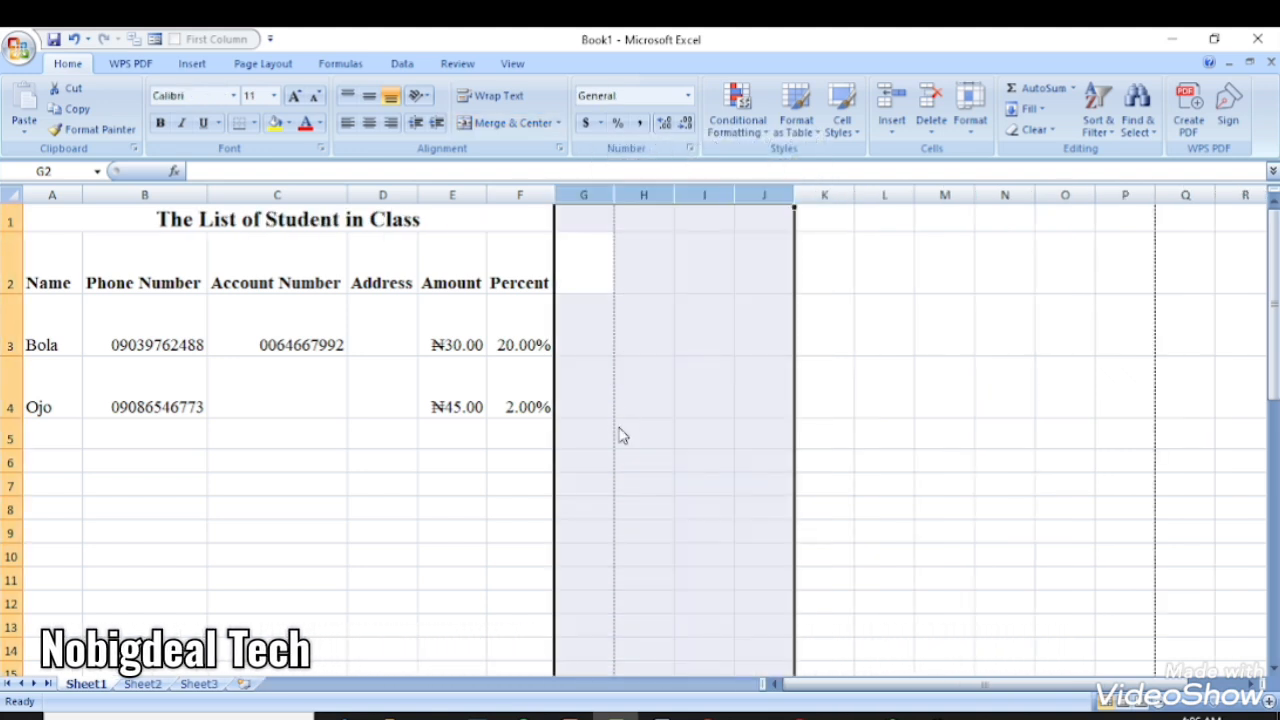
{"action": "left_click", "coordinate": [405, 384]}
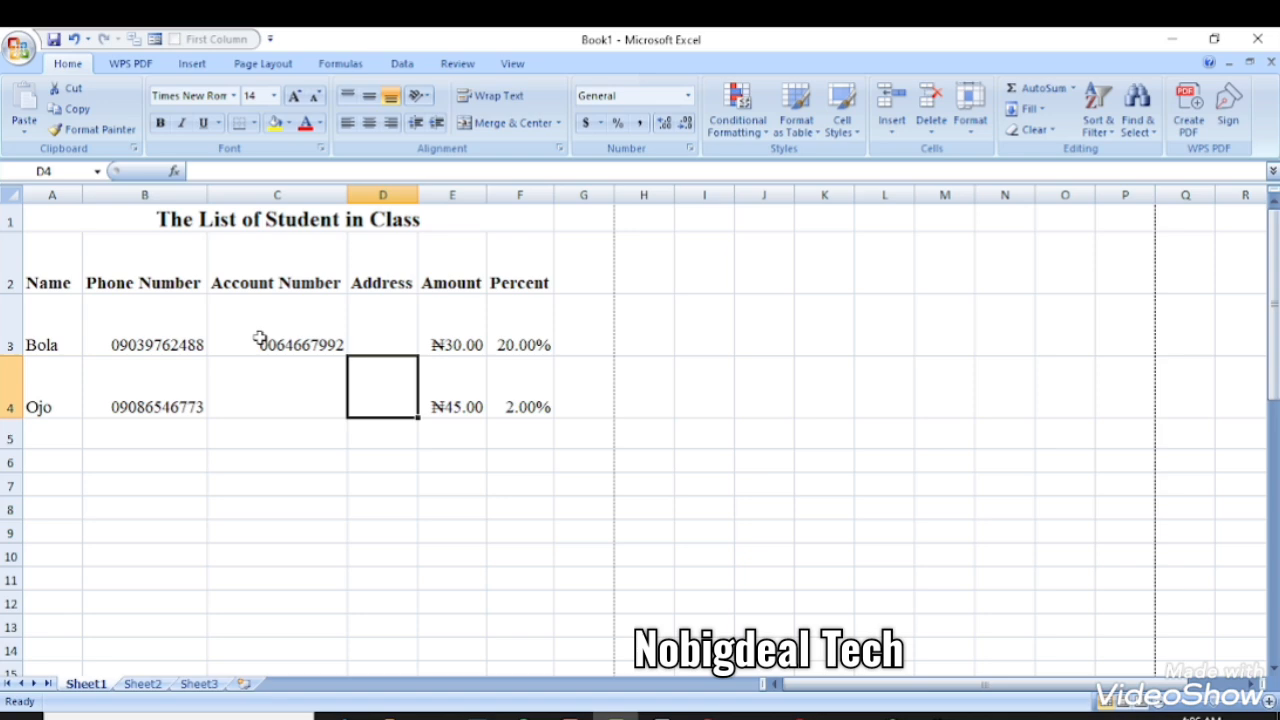
{"action": "left_click", "coordinate": [19, 46]}
{"action": "mouse_move", "coordinate": [145, 307]}
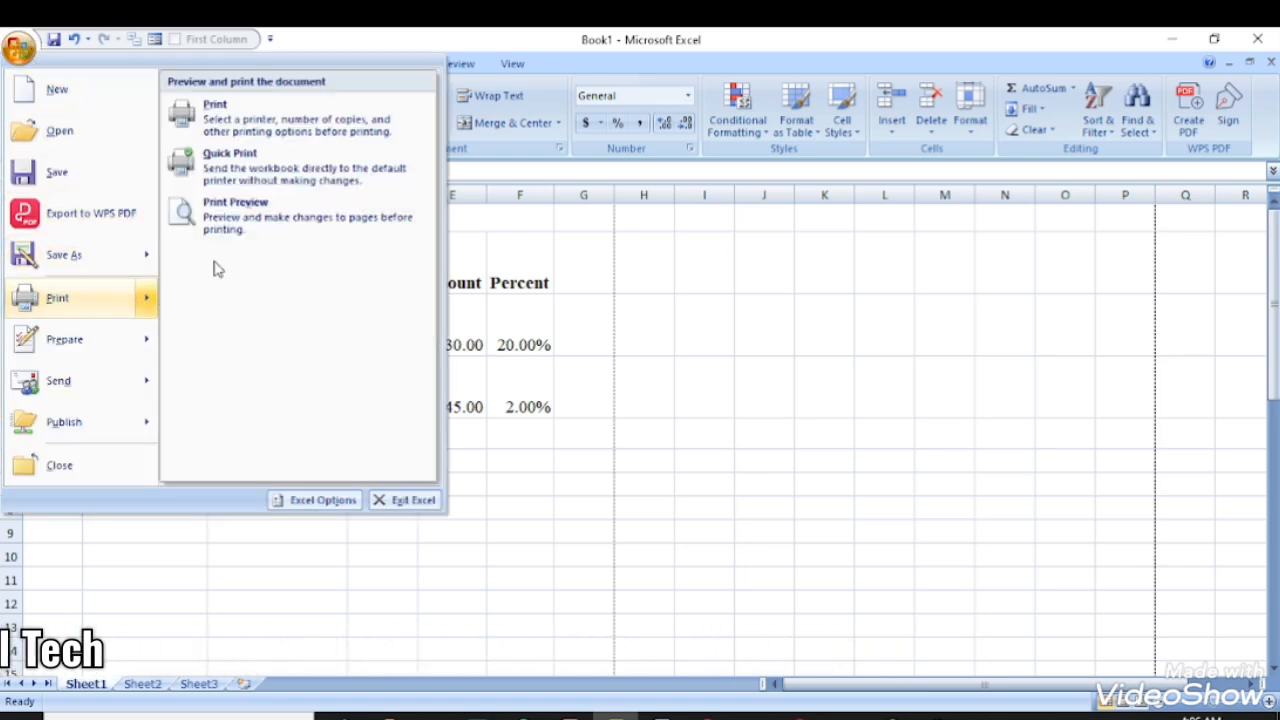
{"action": "left_click", "coordinate": [236, 210]}
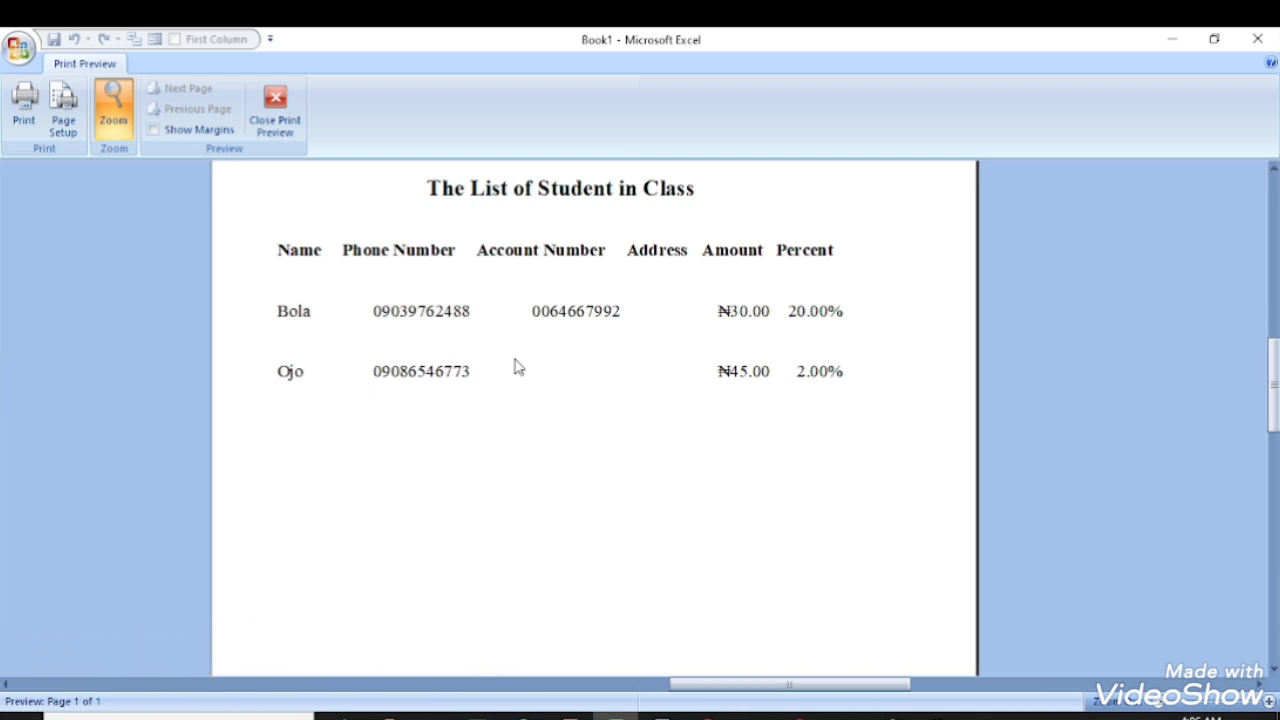
{"action": "left_click", "coordinate": [276, 112]}
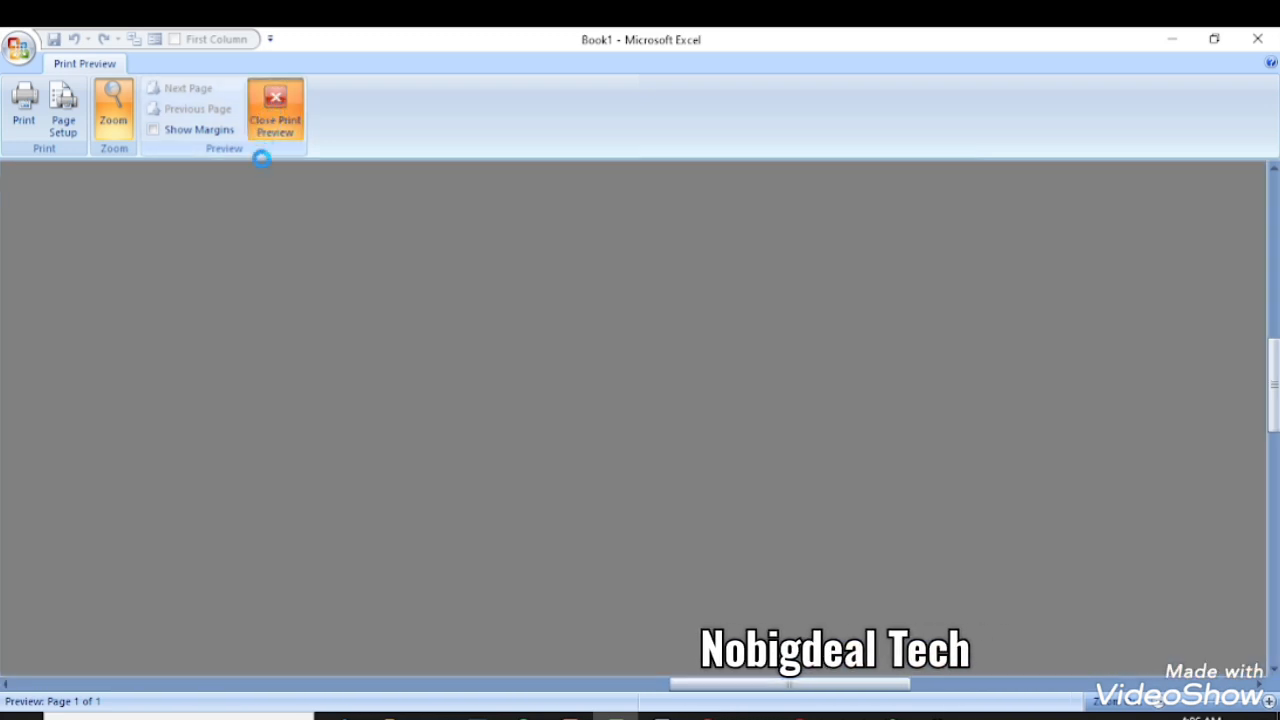
{"action": "left_click", "coordinate": [243, 391]}
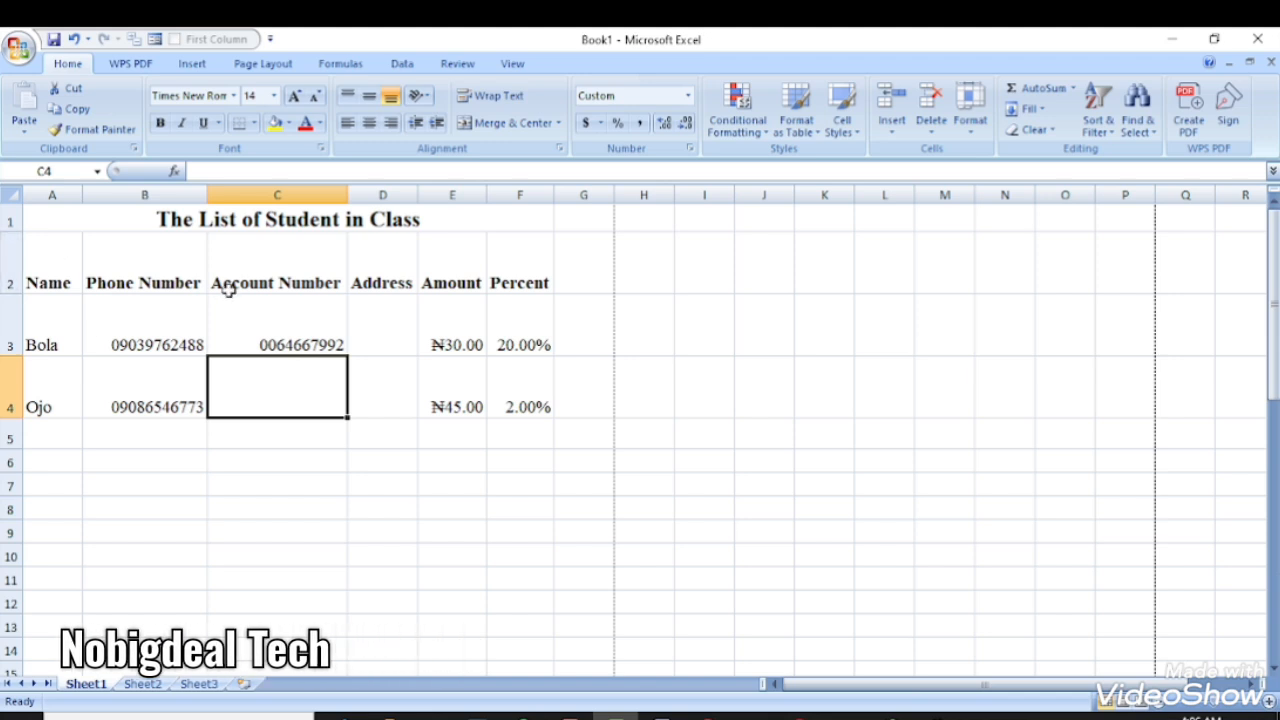
{"action": "left_click", "coordinate": [175, 373]}
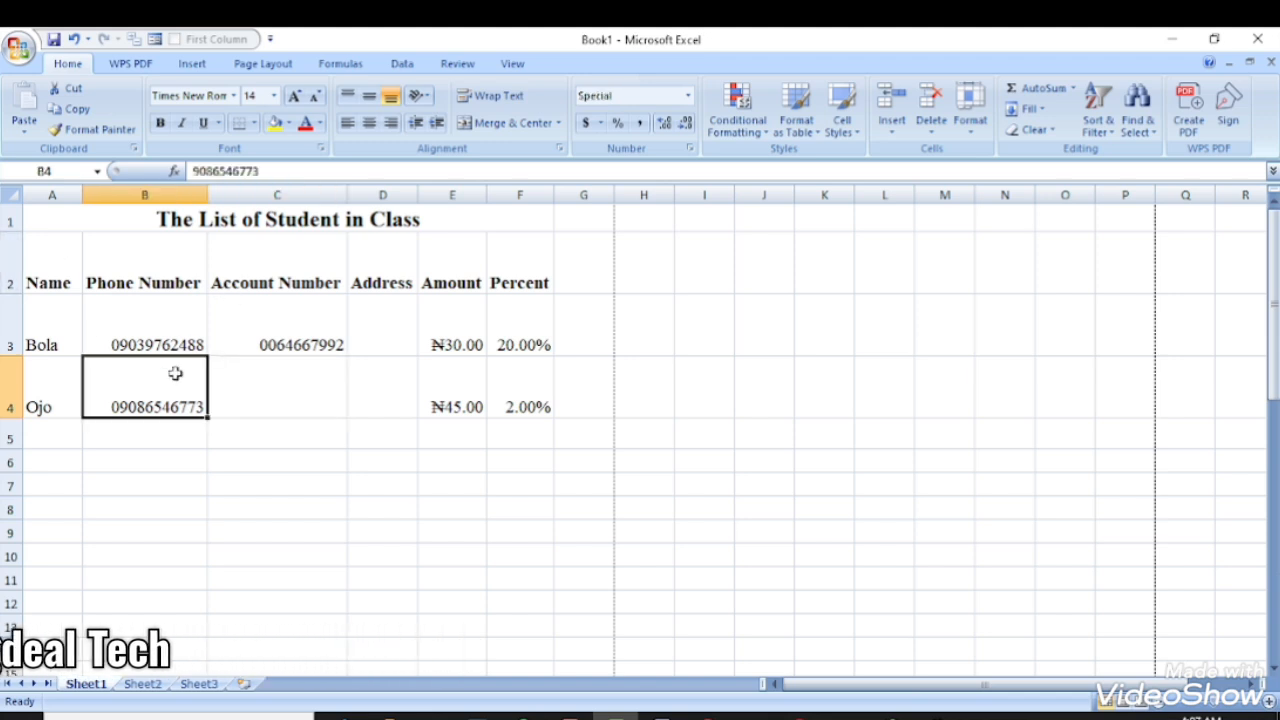
- Make the merged title 'The List of Student in Class' green text
{"action": "left_click", "coordinate": [152, 227]}
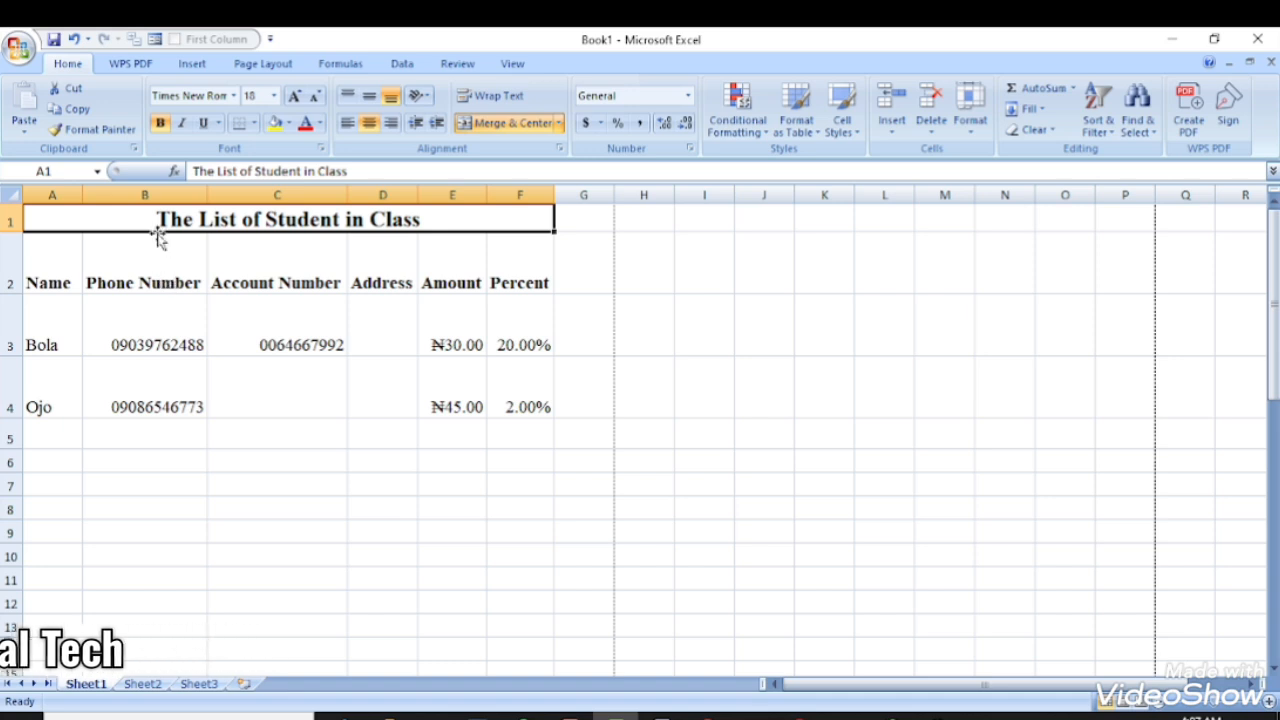
{"action": "left_click", "coordinate": [237, 171]}
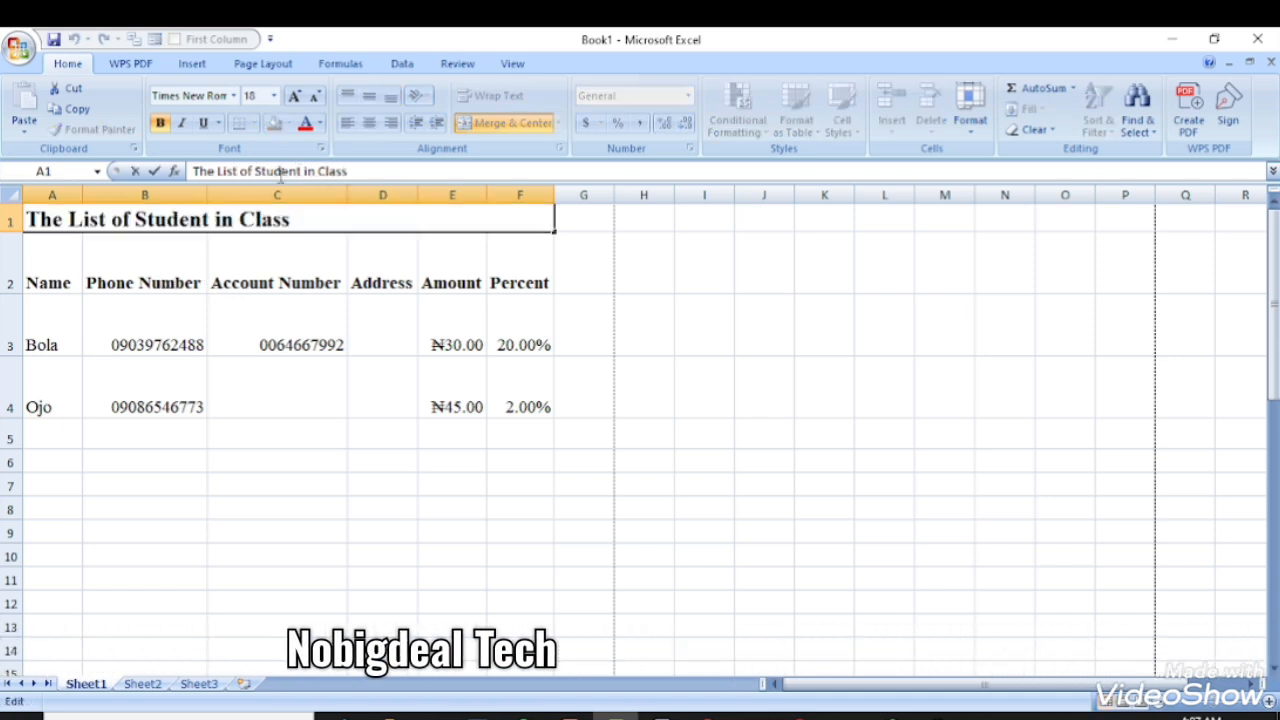
{"action": "left_click", "coordinate": [147, 259]}
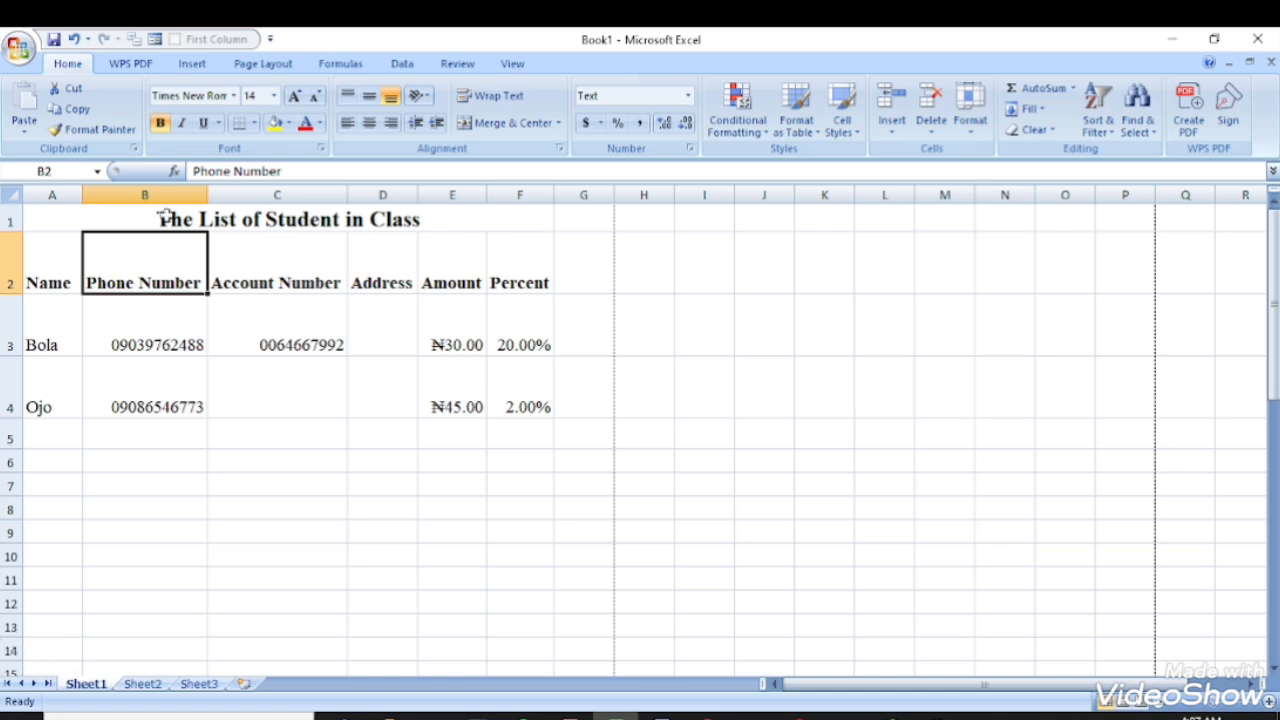
{"action": "left_click", "coordinate": [167, 218]}
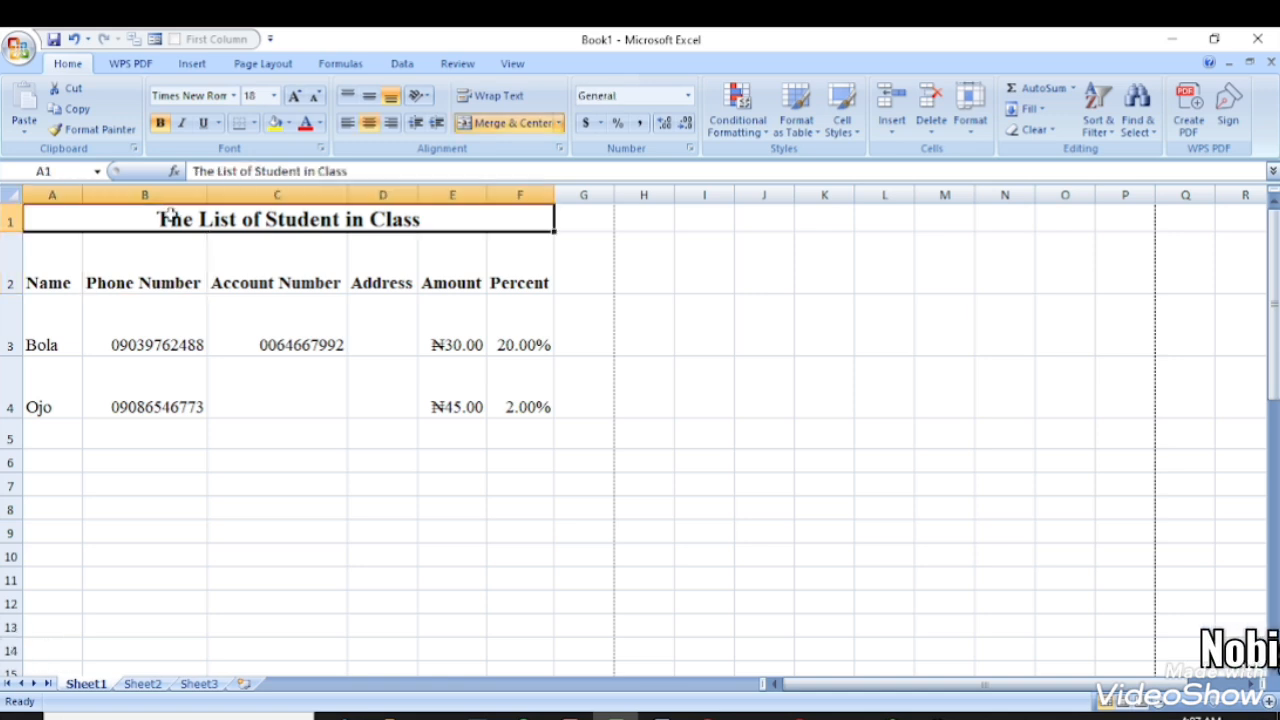
{"action": "left_click", "coordinate": [318, 124]}
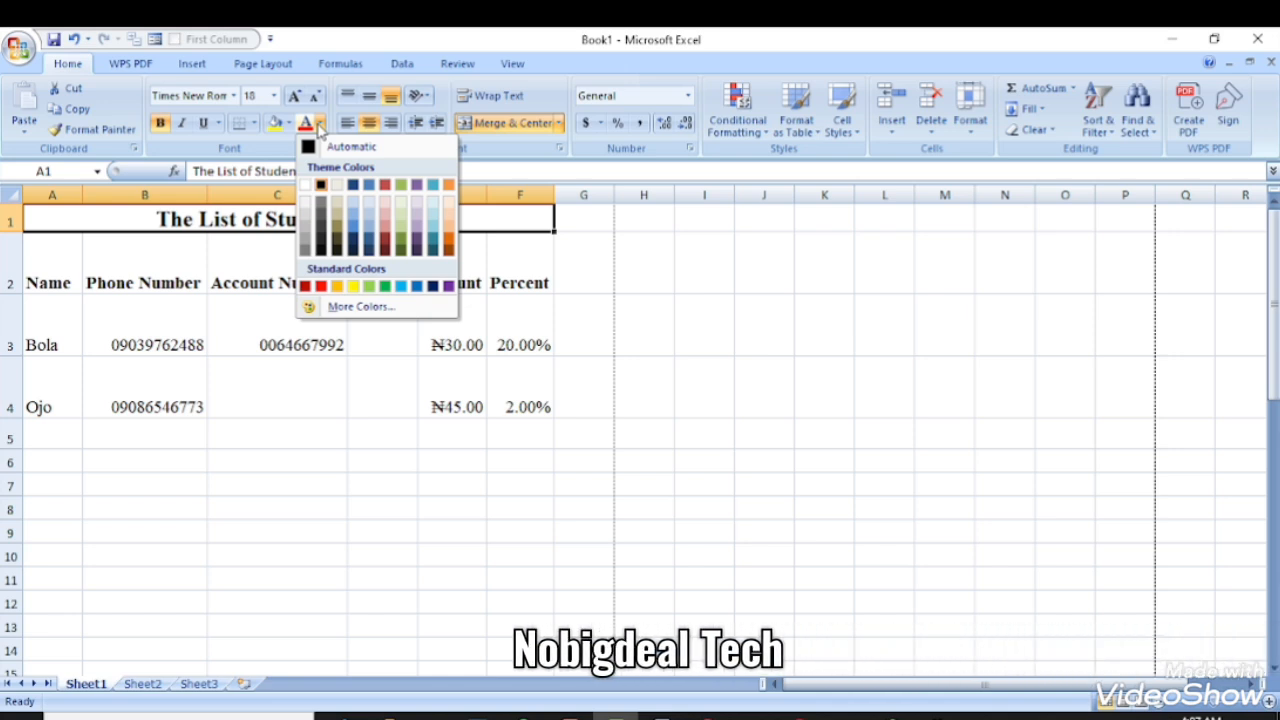
{"action": "left_click", "coordinate": [380, 286]}
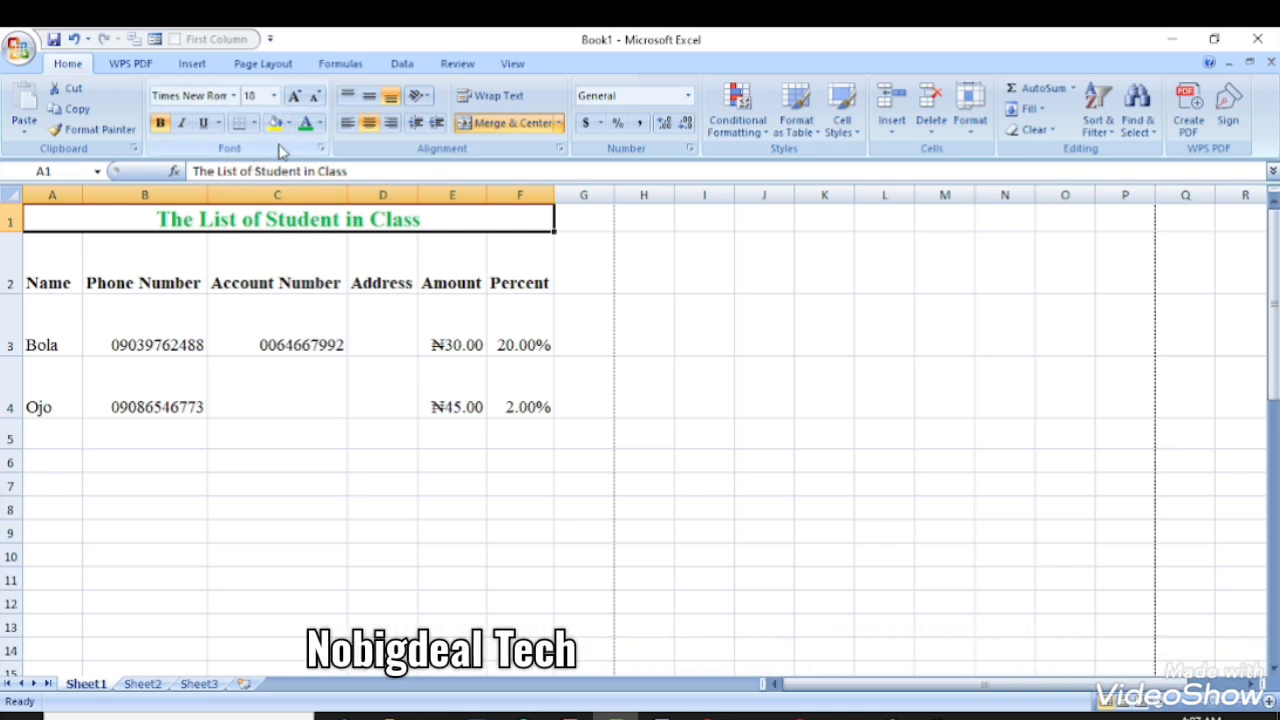
- Give the merged title cell a dark red fill
{"action": "left_click", "coordinate": [290, 124]}
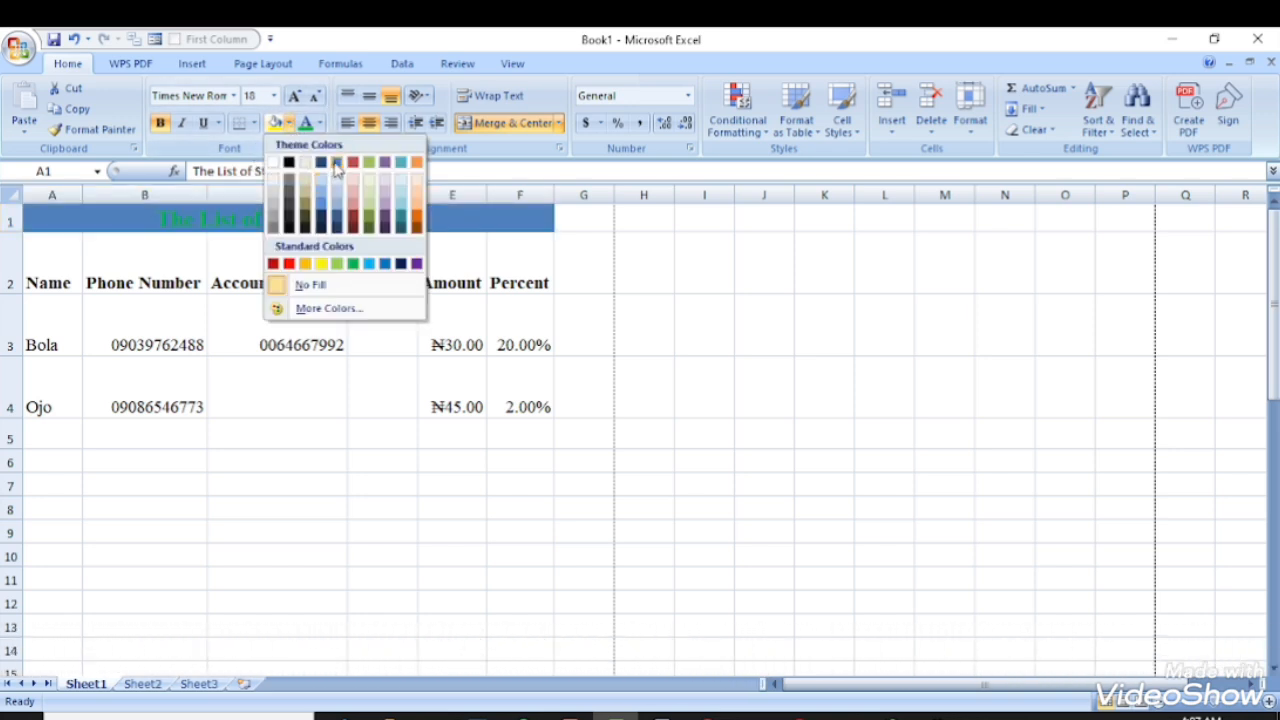
{"action": "left_click", "coordinate": [353, 222]}
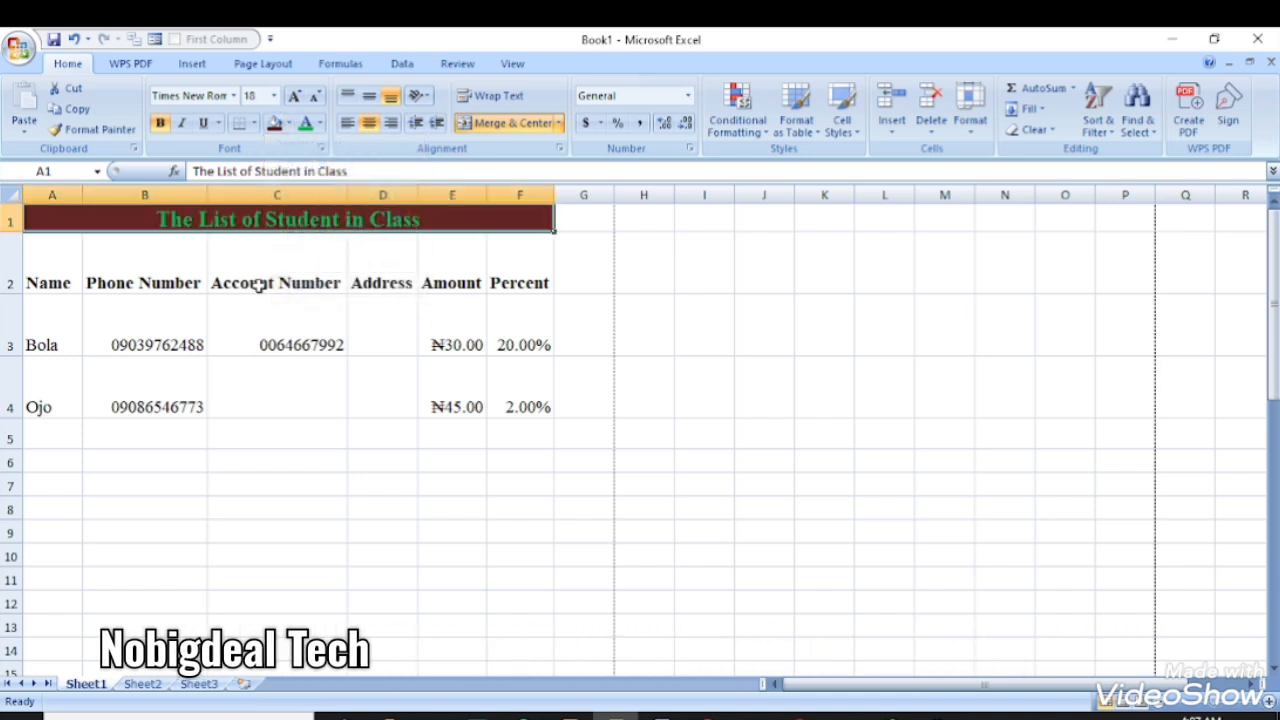
{"action": "left_click", "coordinate": [262, 335]}
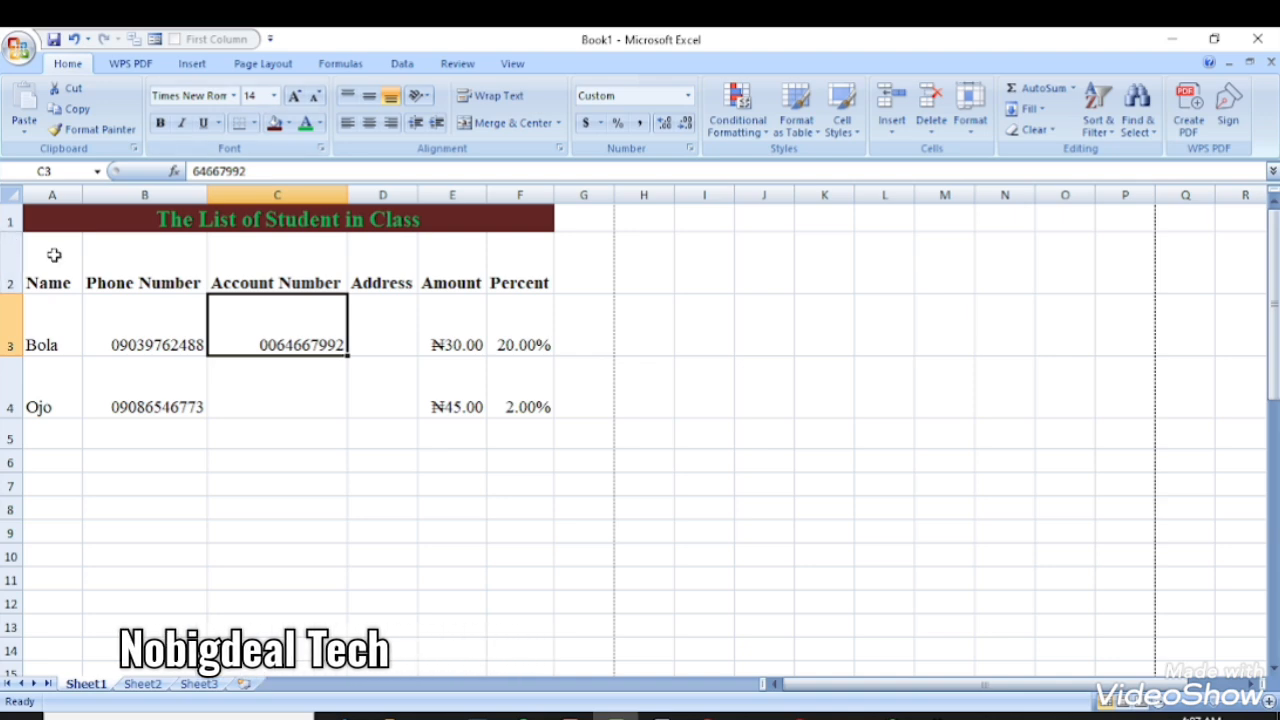
- Select the table A2:F4 and review the border options, leaving them unchanged
{"action": "left_click_drag", "start_coordinate": [51, 251], "coordinate": [450, 375]}
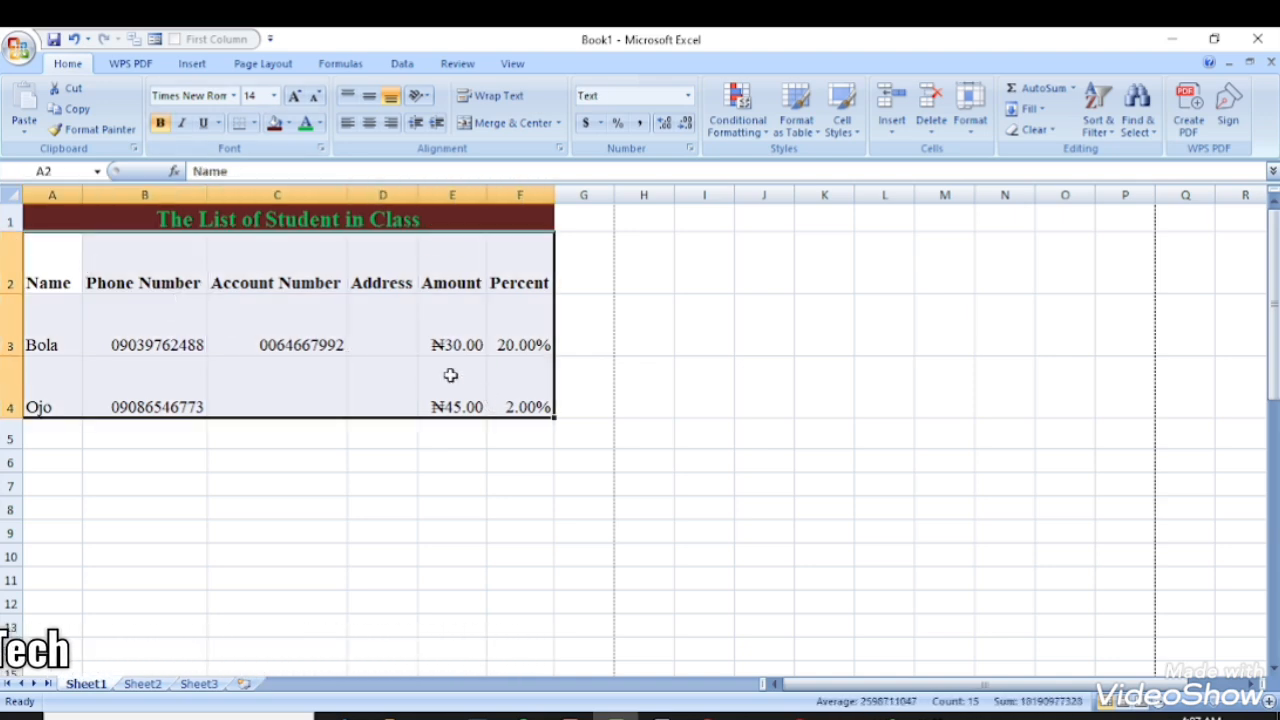
{"action": "left_click", "coordinate": [256, 123]}
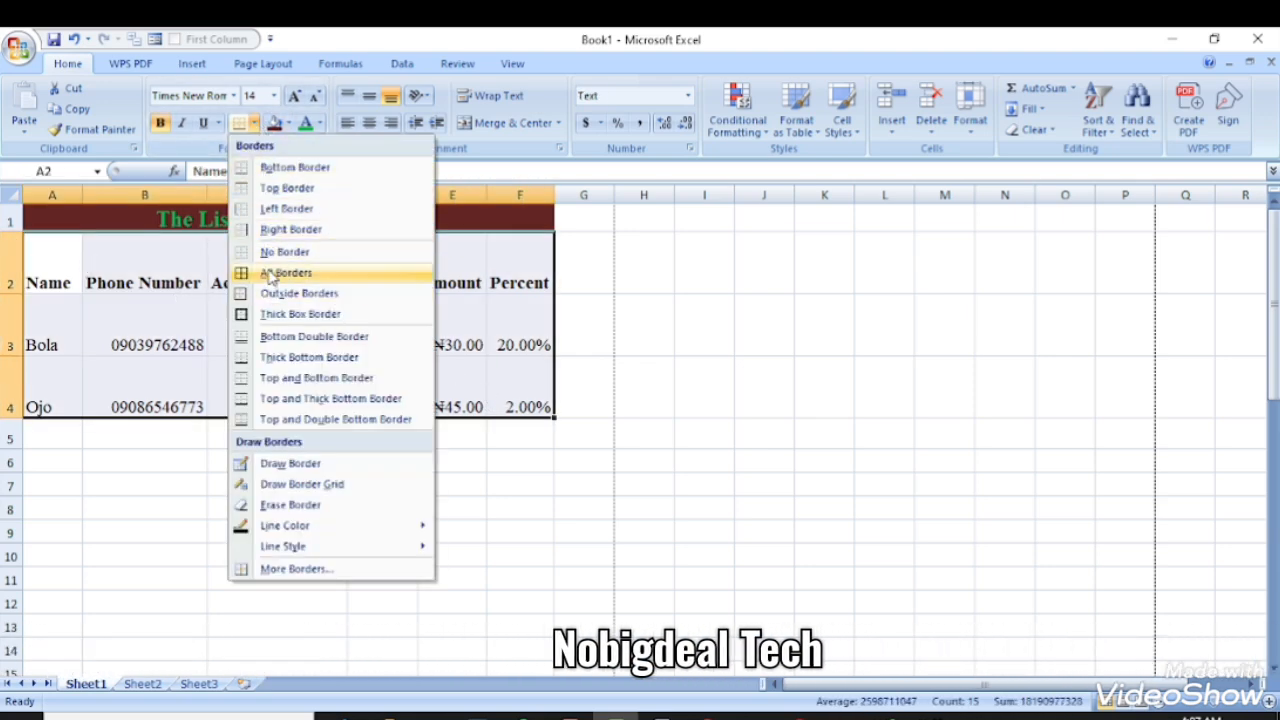
{"action": "left_click", "coordinate": [571, 229]}
{"action": "left_click", "coordinate": [578, 222]}
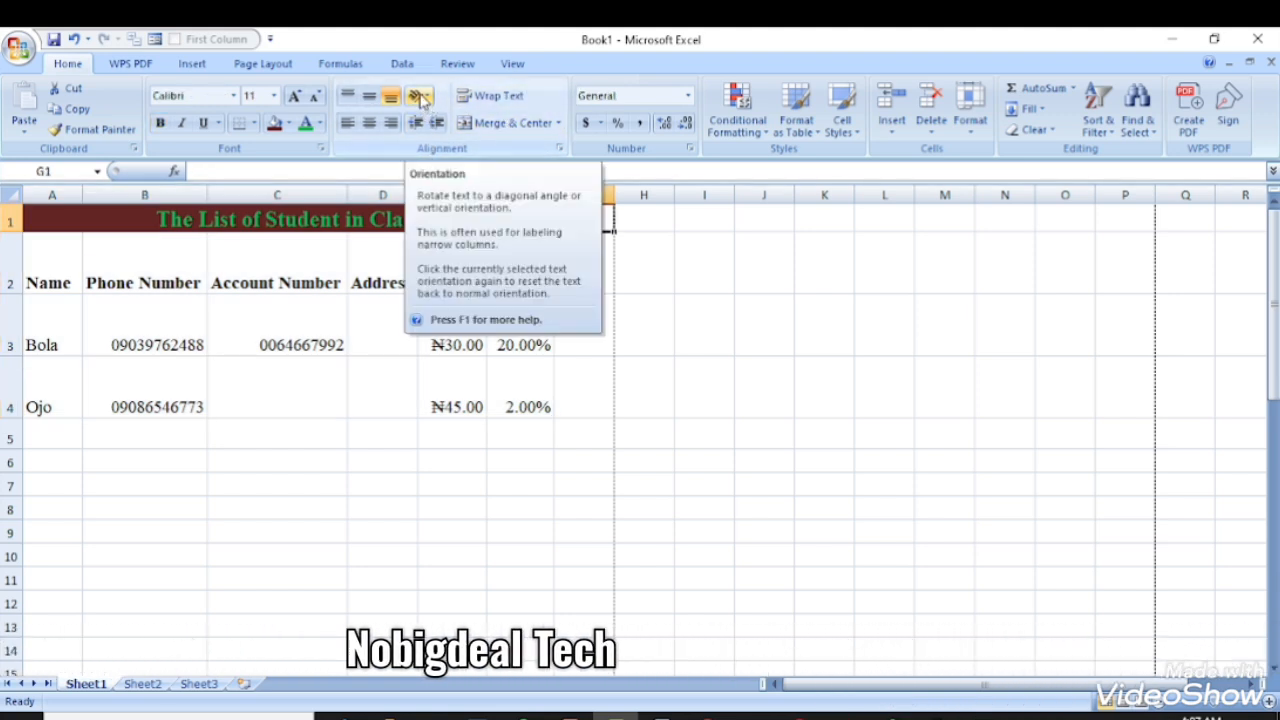
- Angle the header row A2:F2, Name through Percent, clockwise
{"action": "left_click", "coordinate": [46, 282]}
{"action": "left_click_drag", "start_coordinate": [46, 282], "coordinate": [519, 284]}
{"action": "left_click", "coordinate": [420, 95]}
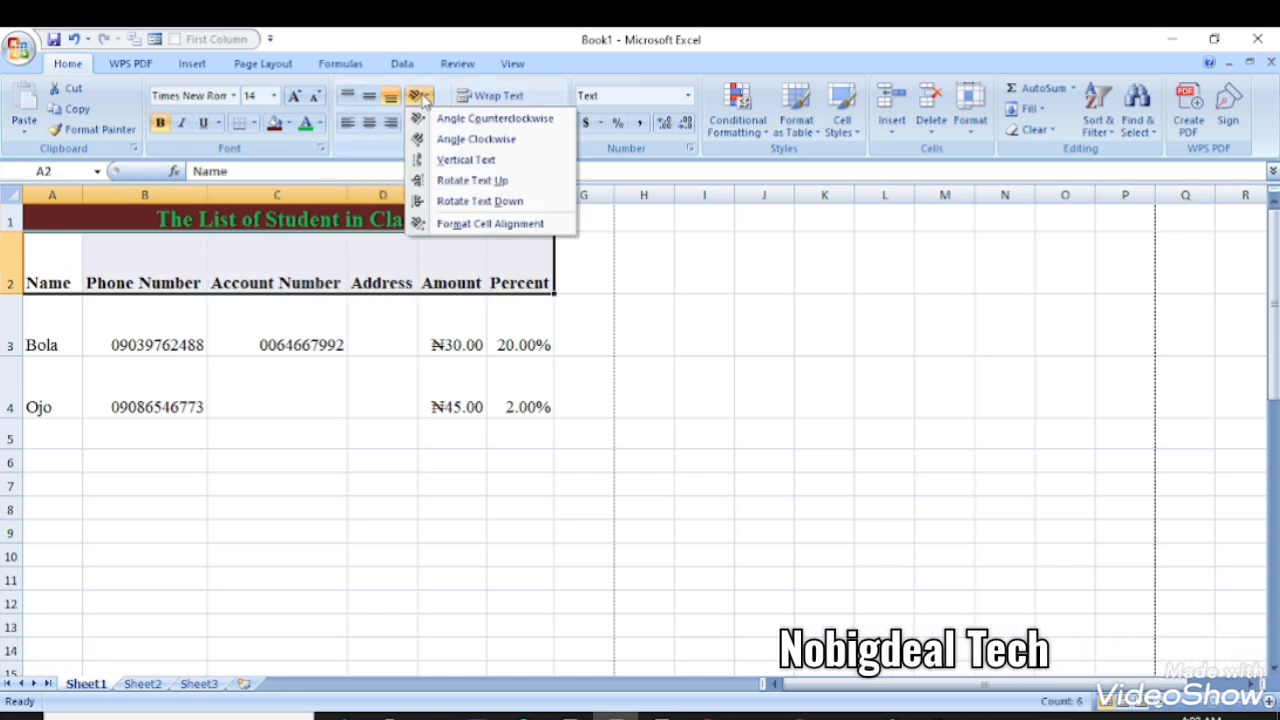
{"action": "left_click", "coordinate": [450, 138]}
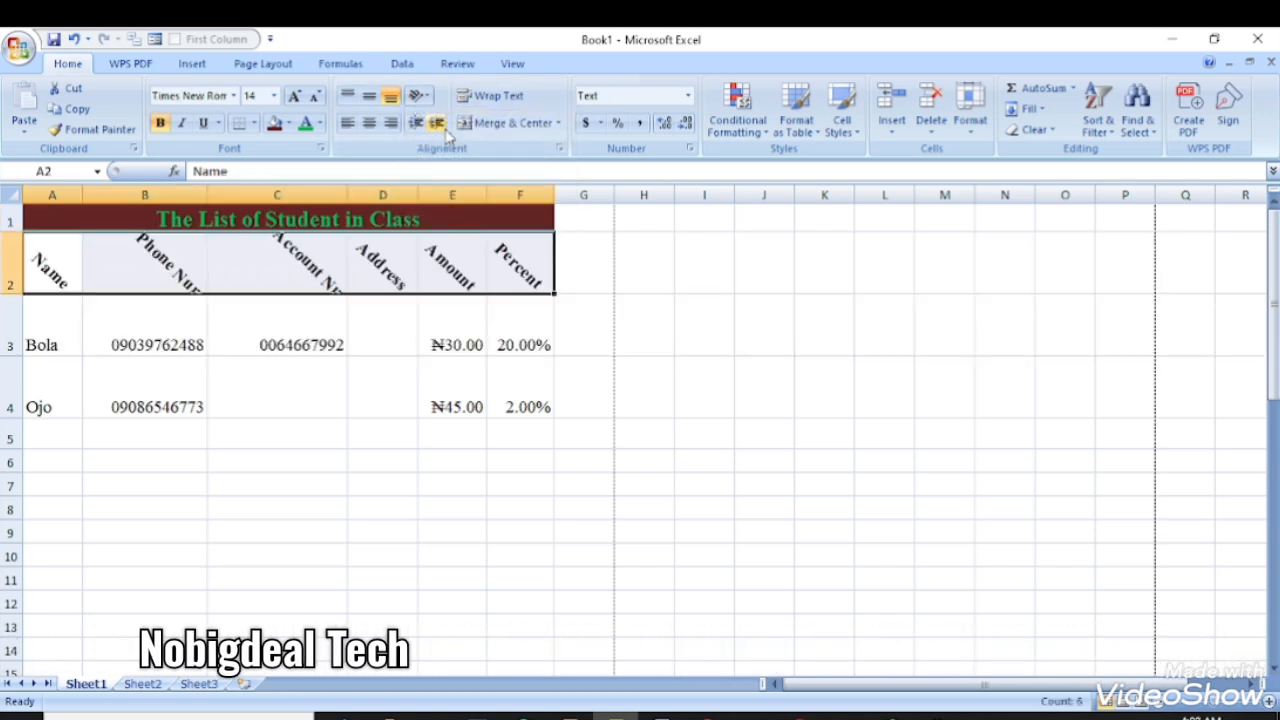
{"action": "left_click", "coordinate": [470, 437]}
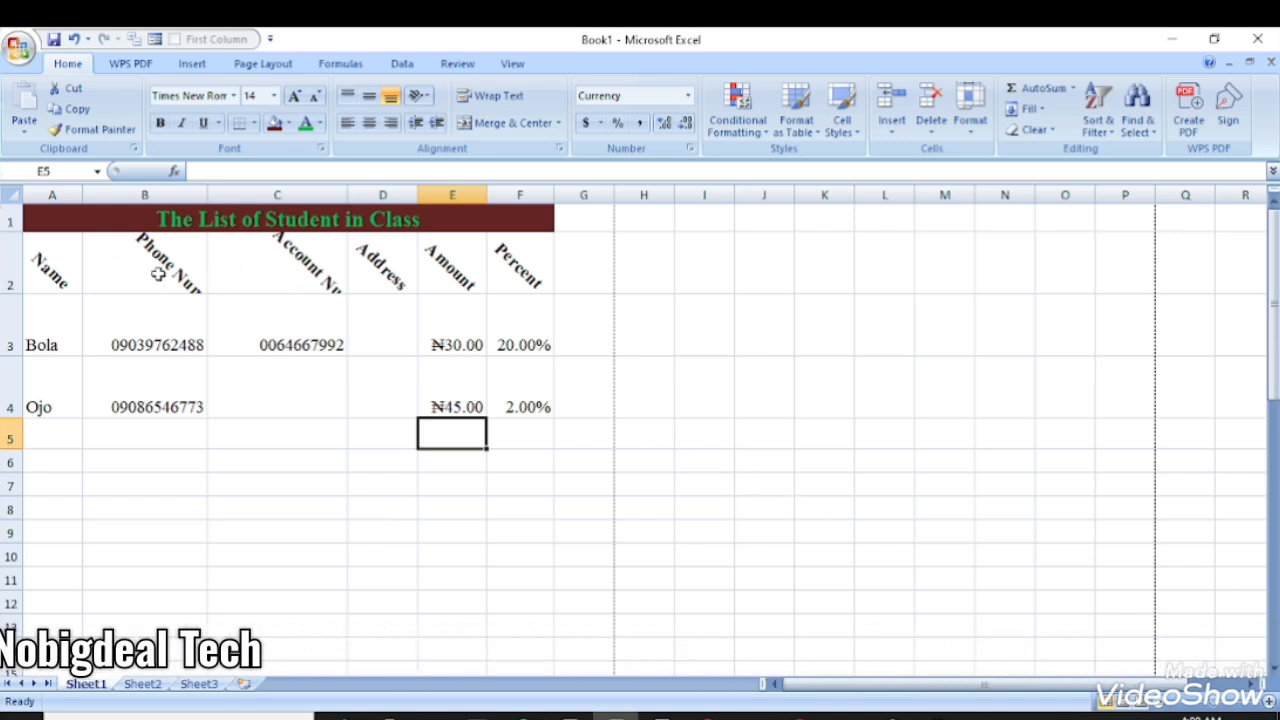
{"action": "left_click_drag", "start_coordinate": [57, 253], "coordinate": [472, 270]}
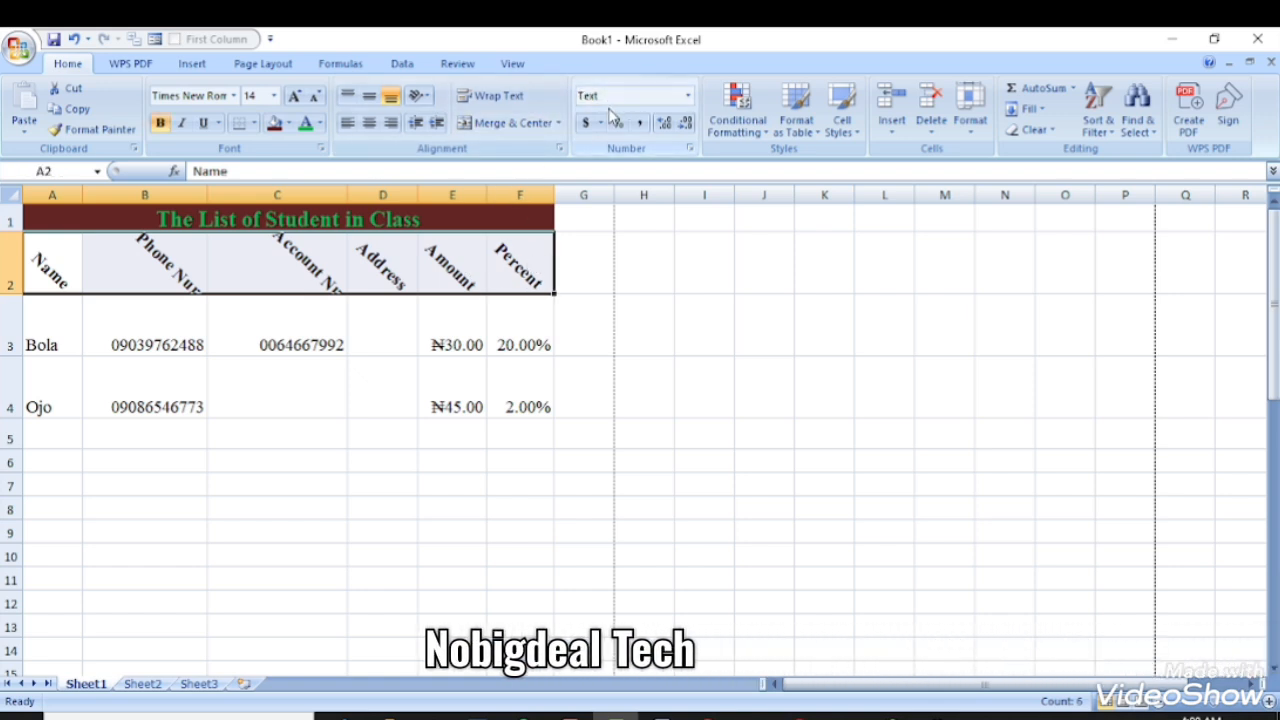
{"action": "left_click", "coordinate": [421, 95]}
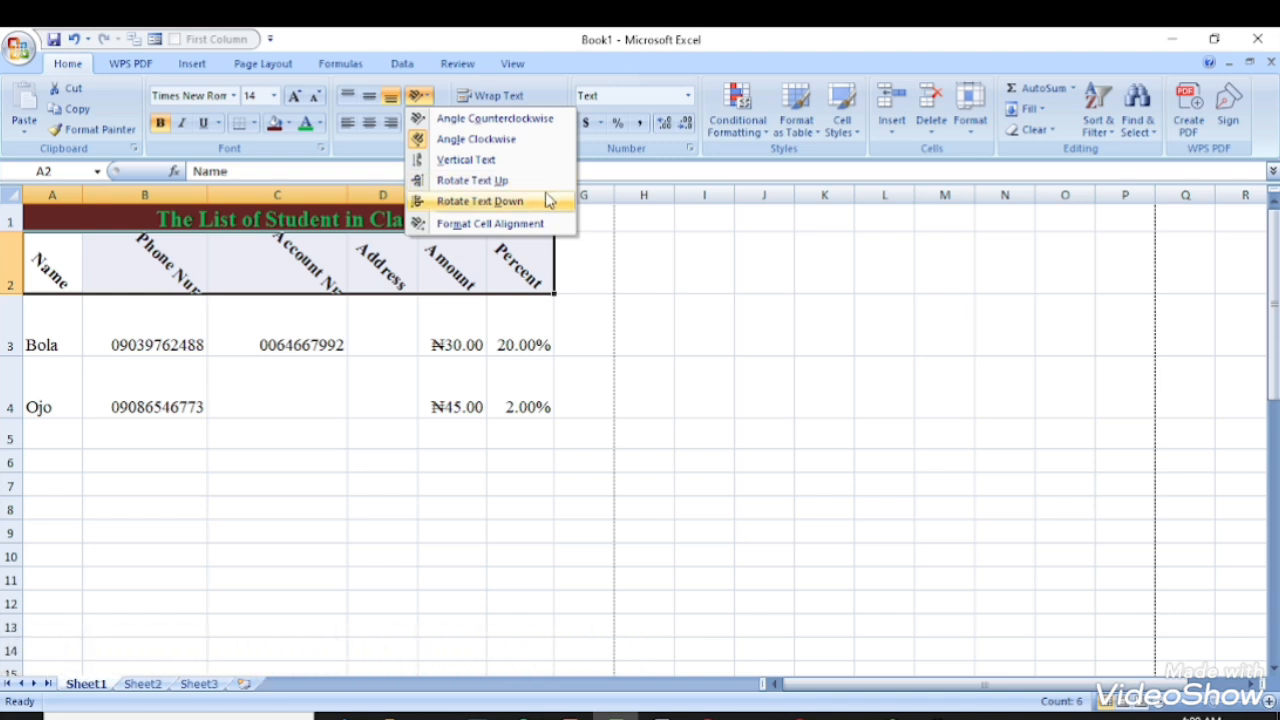
- Return the header row text to horizontal, 0 degrees, in the Format Cells alignment settings
{"action": "left_click", "coordinate": [478, 160]}
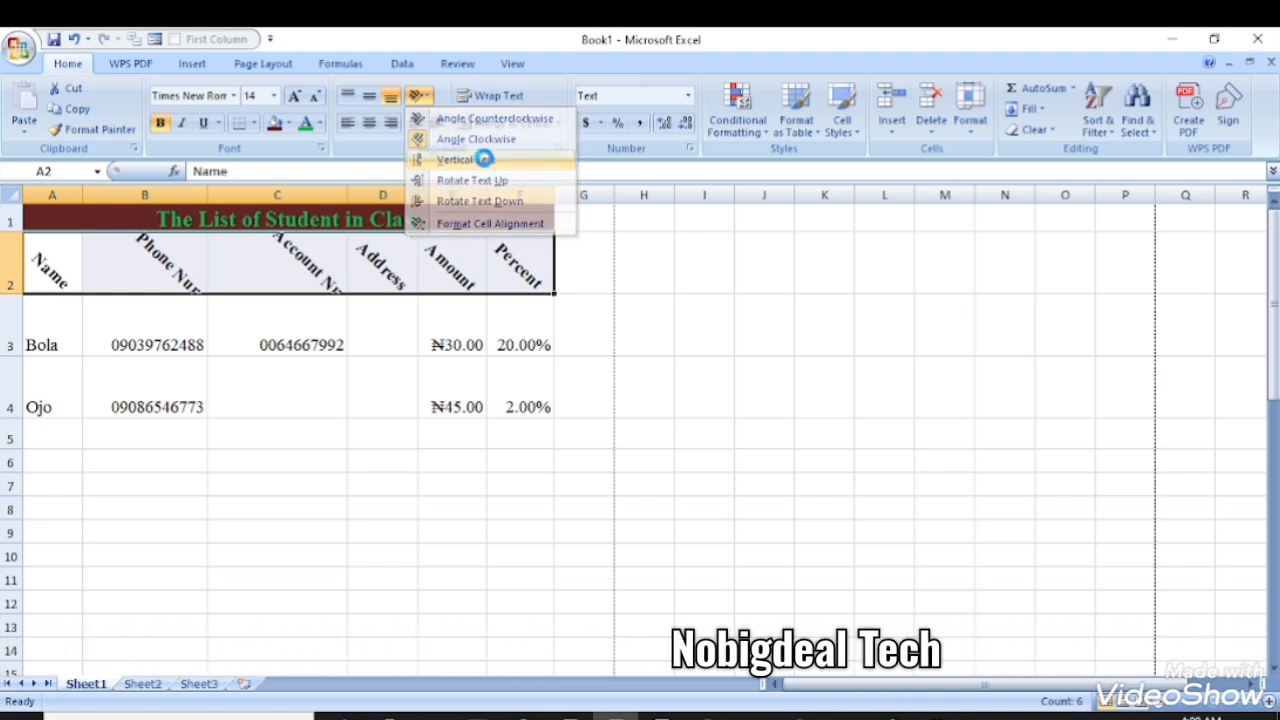
{"action": "left_click", "coordinate": [424, 97]}
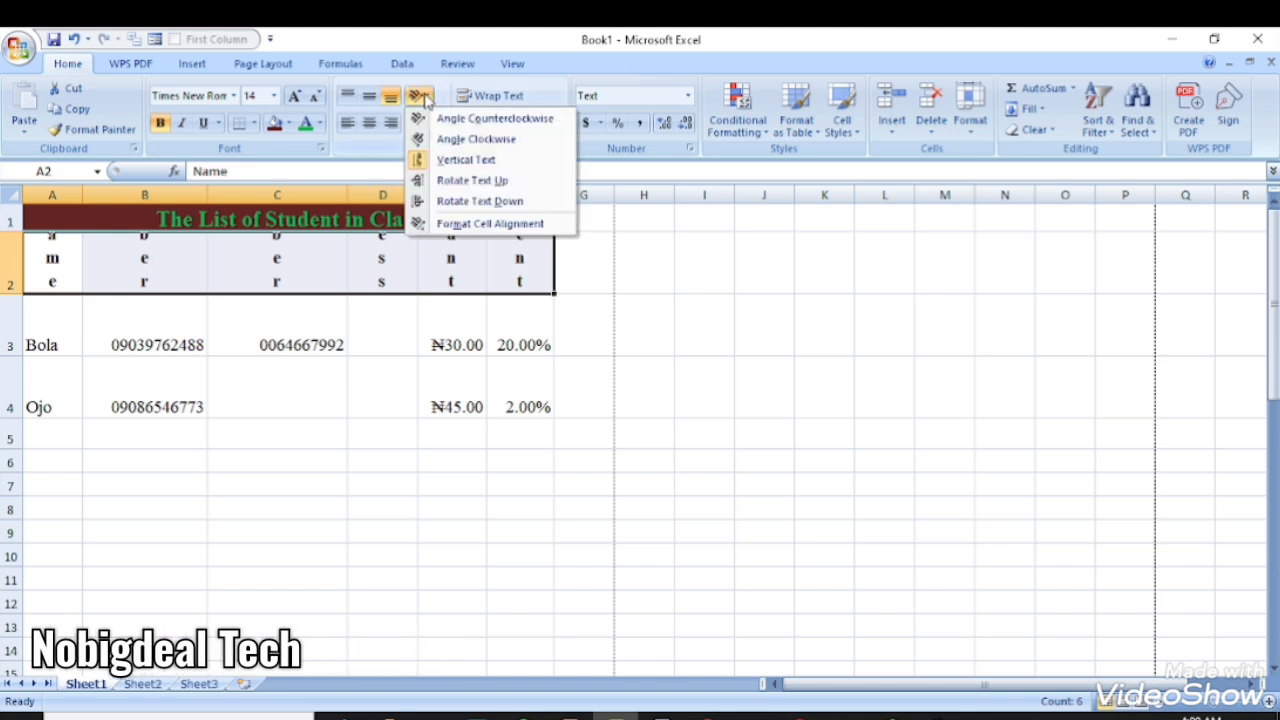
{"action": "left_click", "coordinate": [465, 201]}
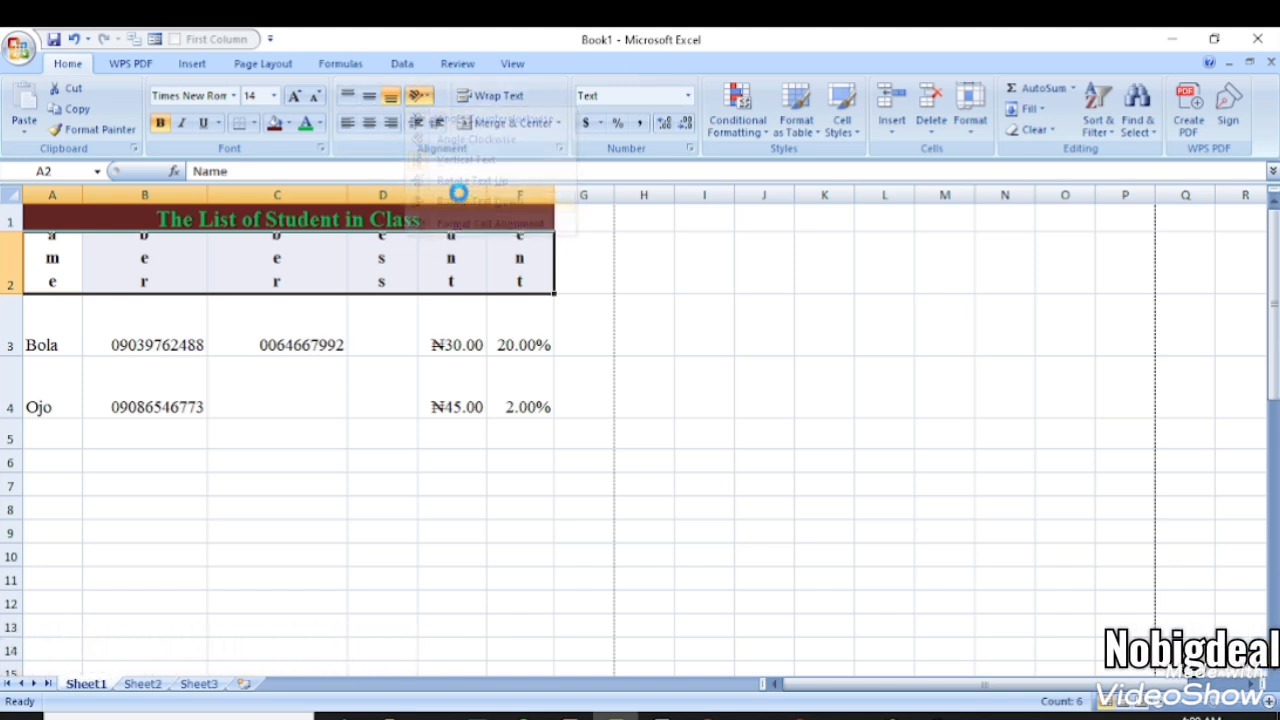
{"action": "left_click", "coordinate": [418, 96]}
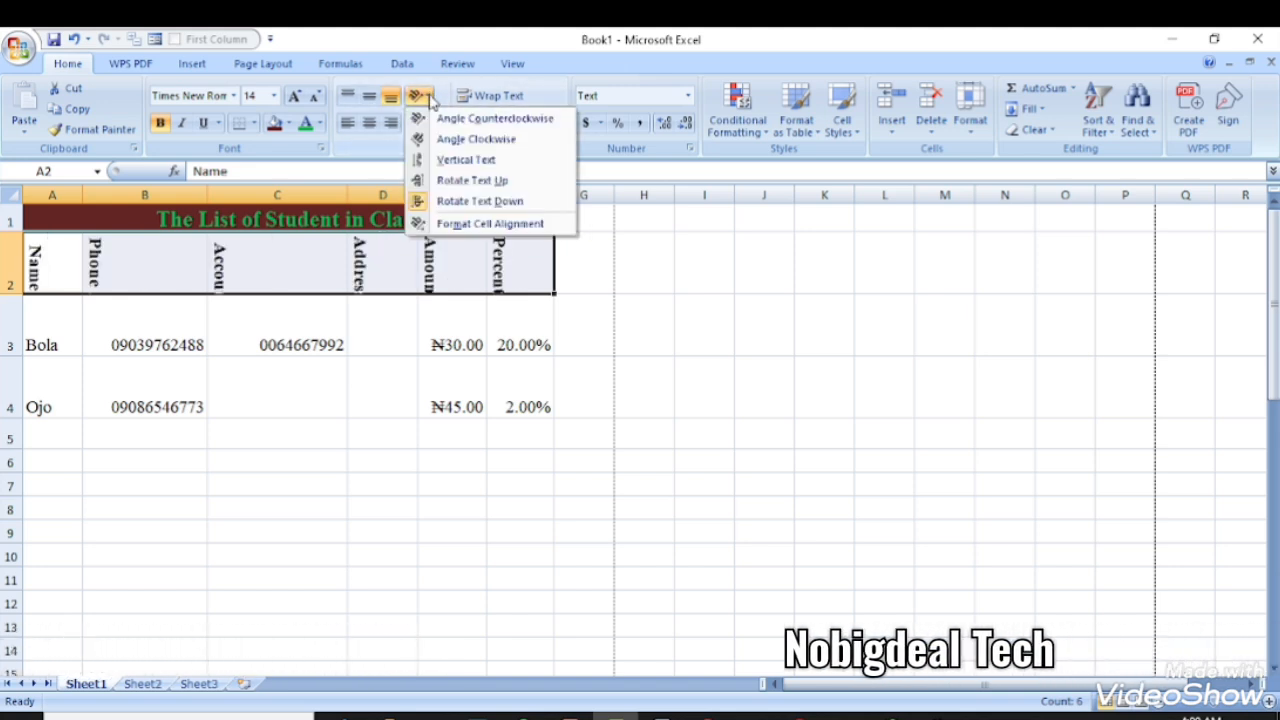
{"action": "left_click", "coordinate": [481, 224]}
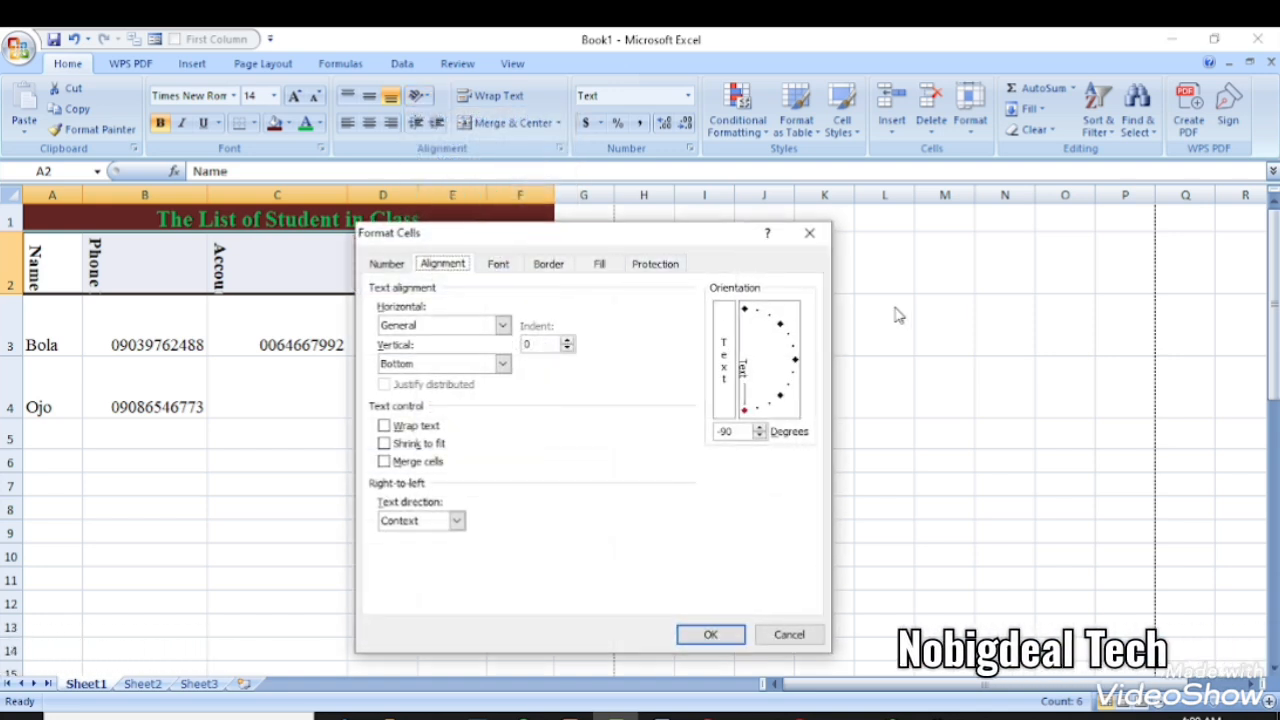
{"action": "left_click_drag", "start_coordinate": [745, 410], "coordinate": [799, 370]}
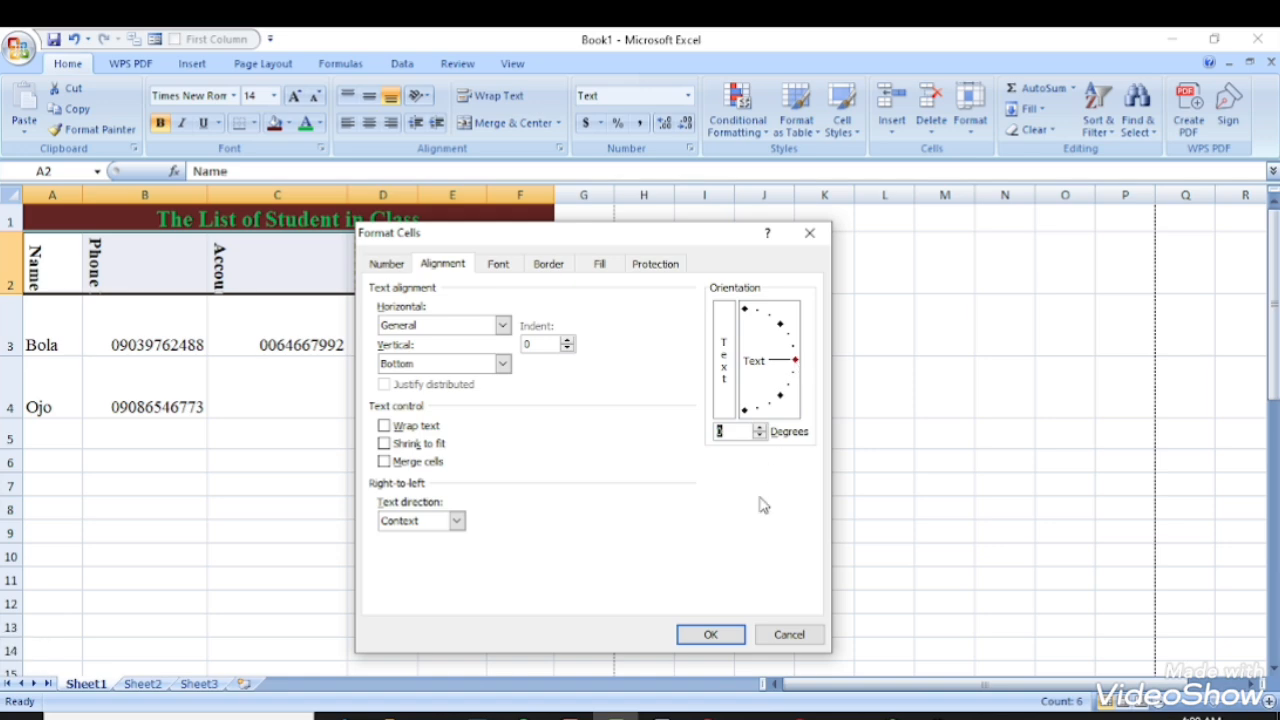
{"action": "left_click", "coordinate": [710, 636]}
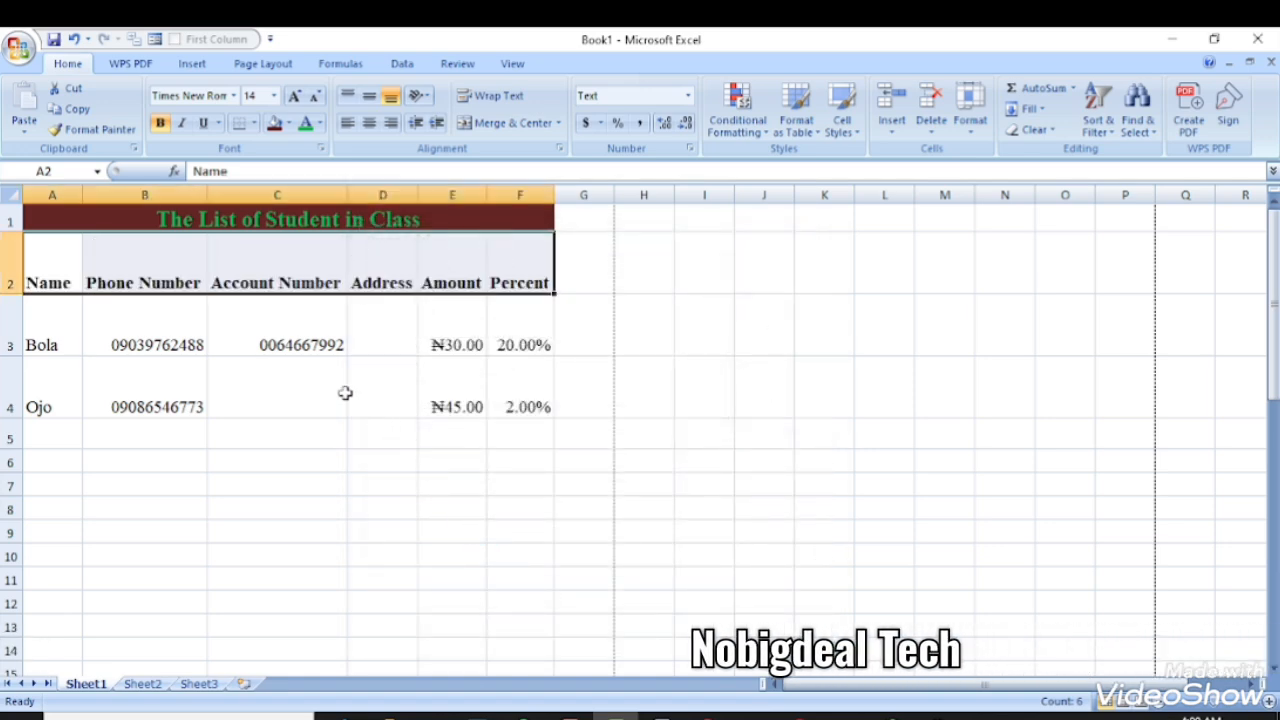
{"action": "left_click", "coordinate": [275, 387]}
- Set the height of header row 2 to 25
{"action": "left_click_drag", "start_coordinate": [46, 260], "coordinate": [560, 283]}
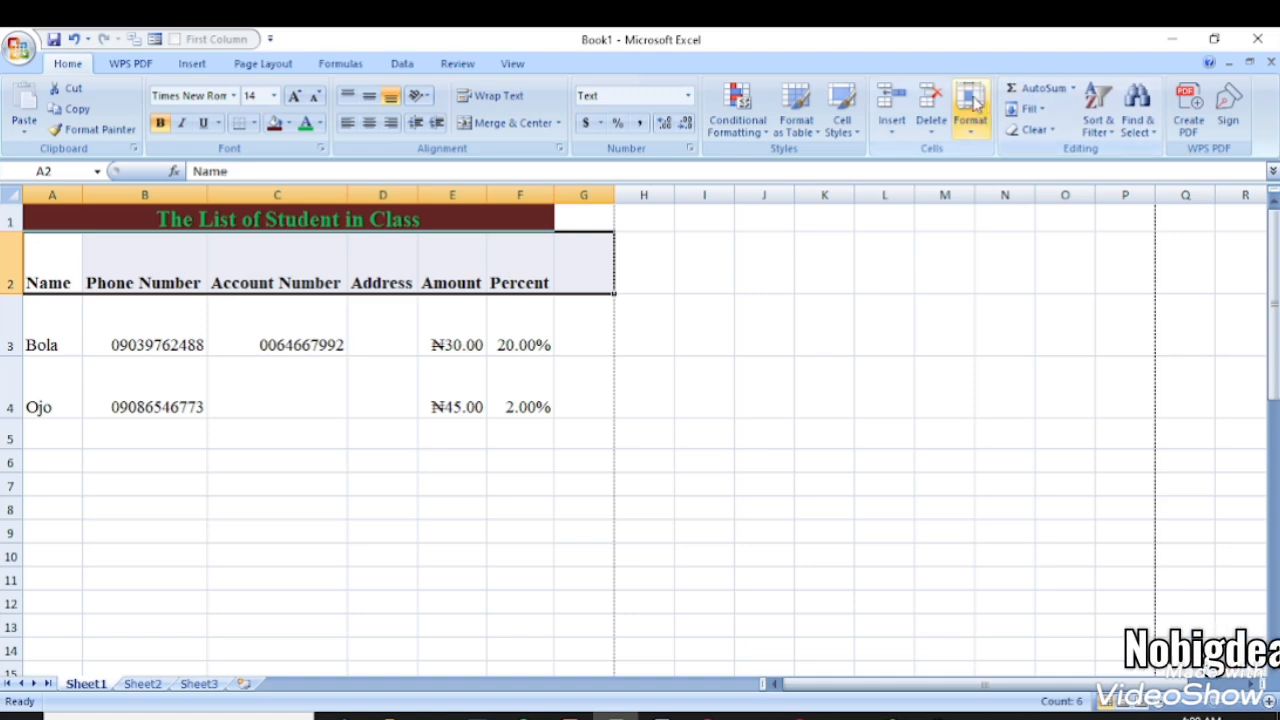
{"action": "left_click", "coordinate": [972, 105]}
{"action": "left_click", "coordinate": [995, 172]}
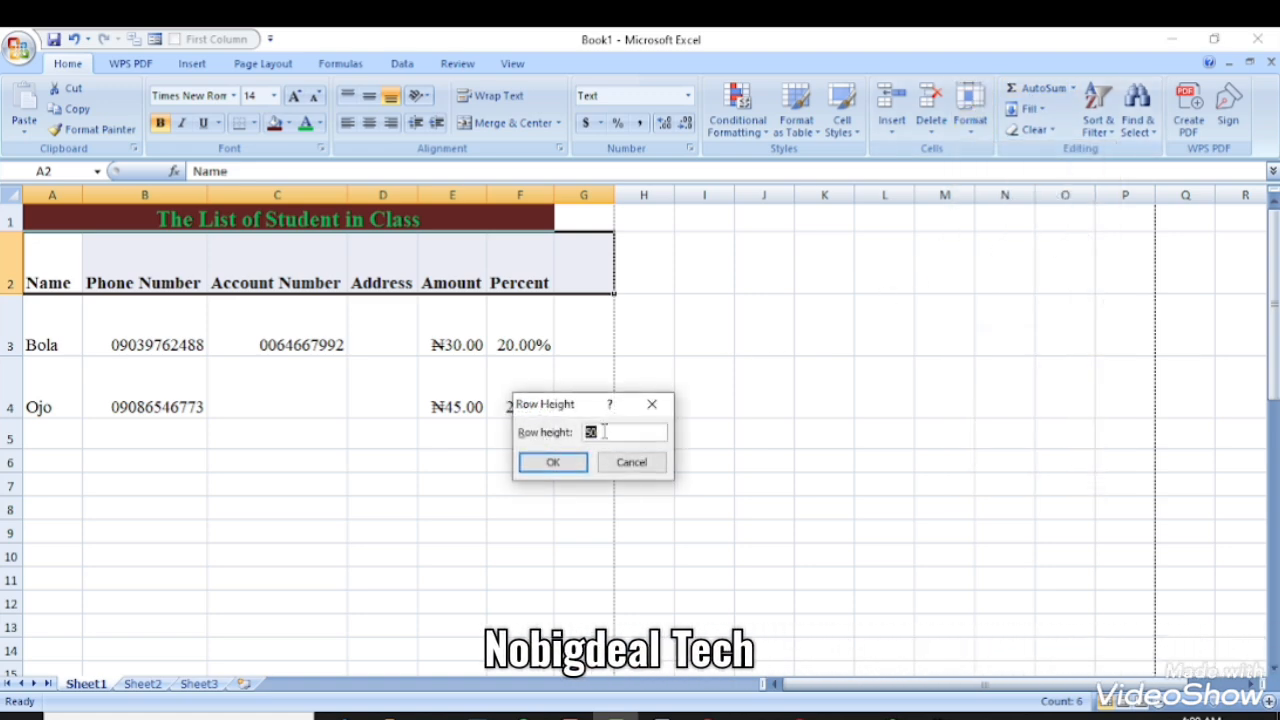
{"action": "type", "text": "2"}
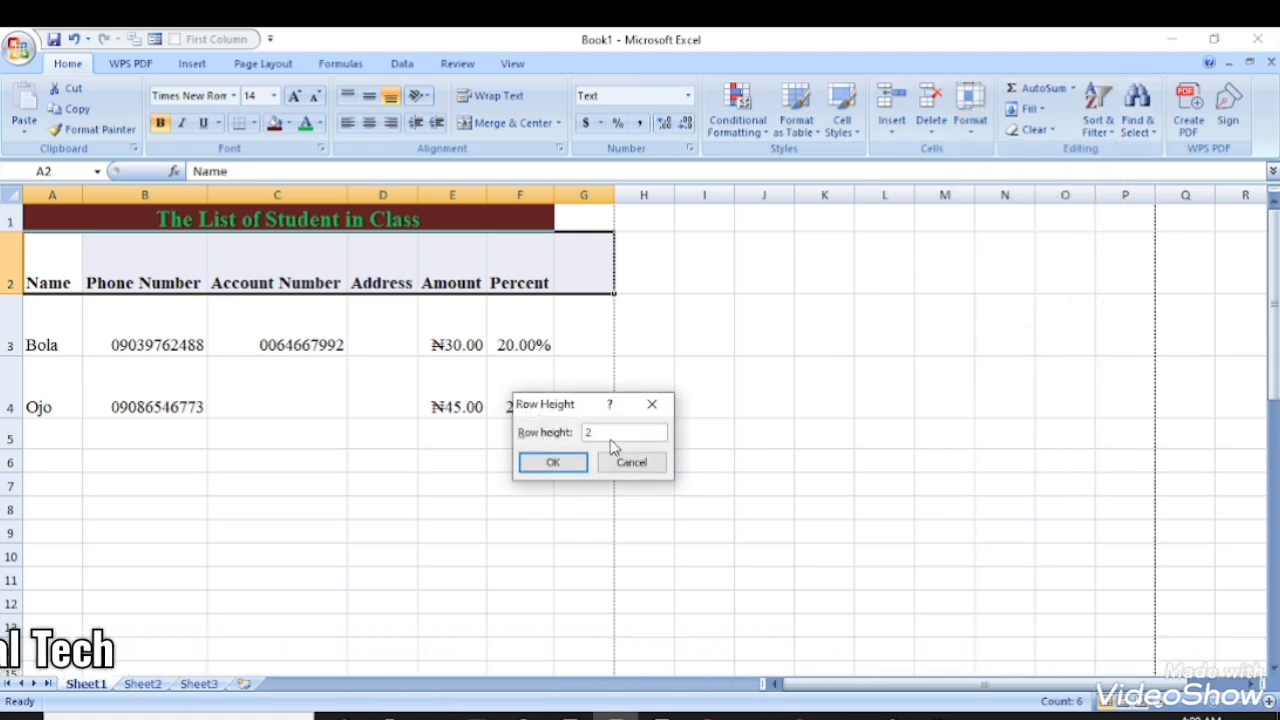
{"action": "type", "text": "5"}
{"action": "key", "text": "Return"}
{"action": "left_click", "coordinate": [303, 384]}
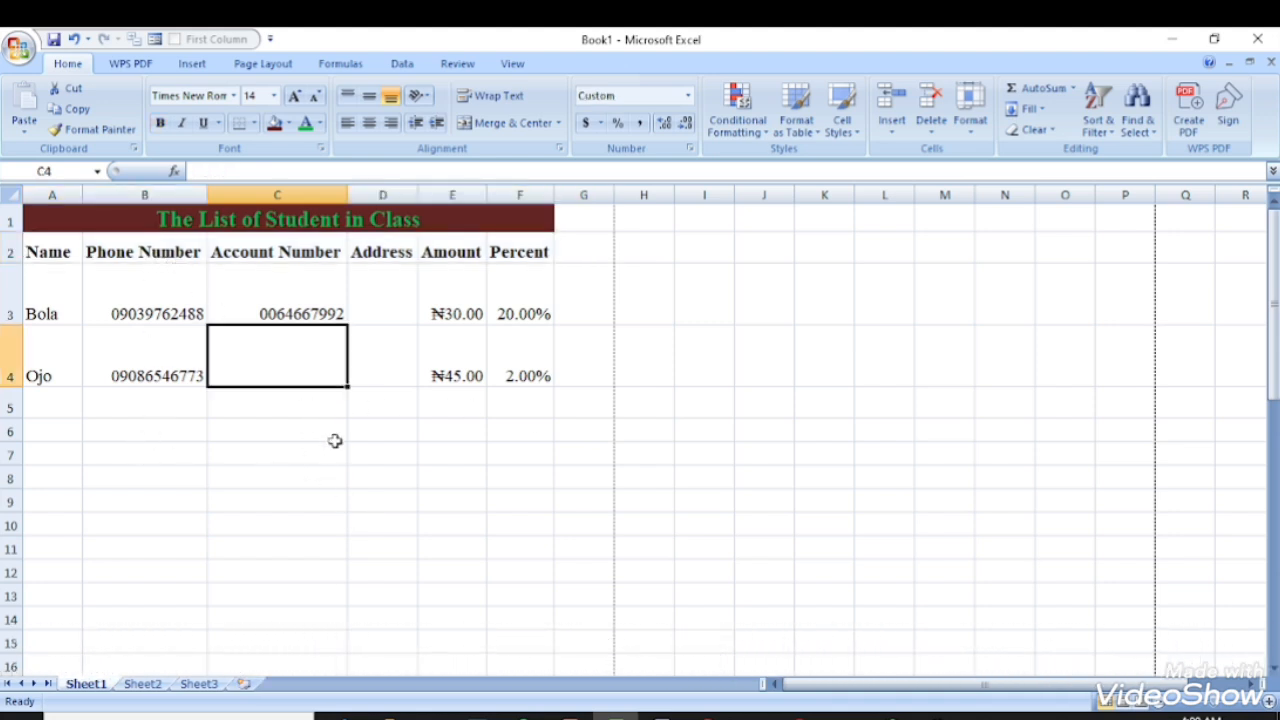
{"action": "left_click", "coordinate": [373, 460]}
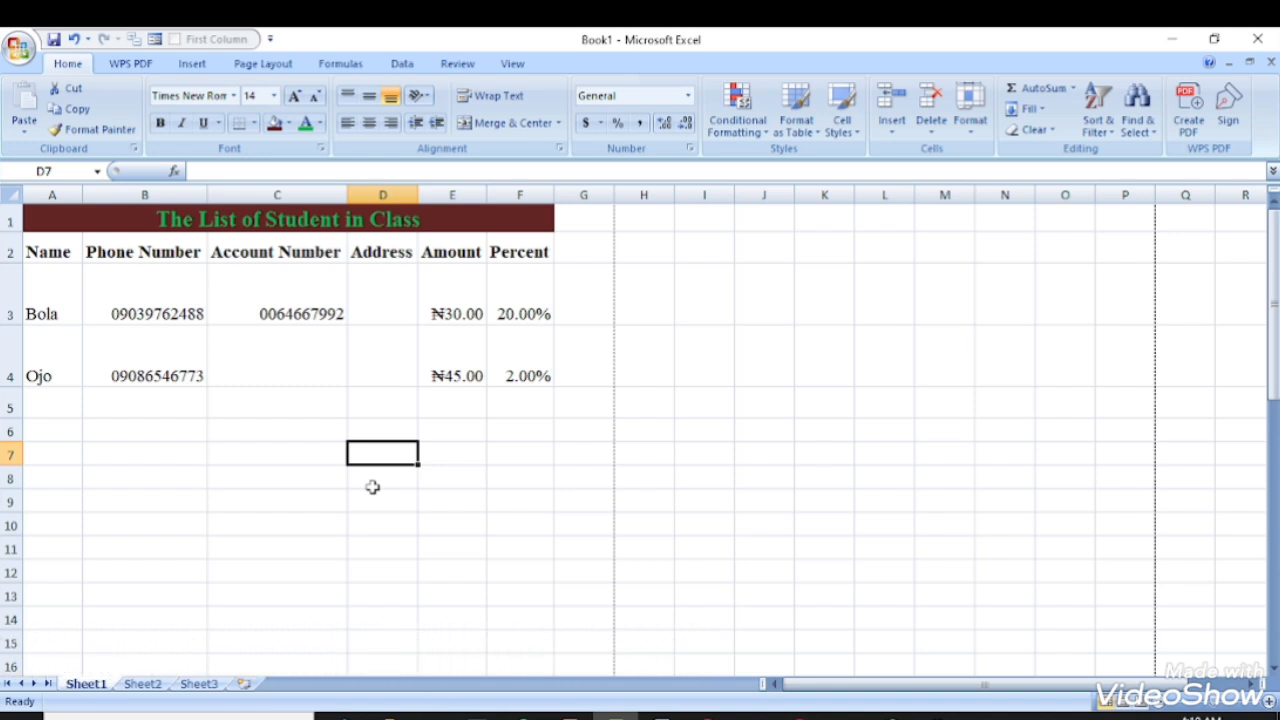
{"action": "left_click", "coordinate": [277, 438]}
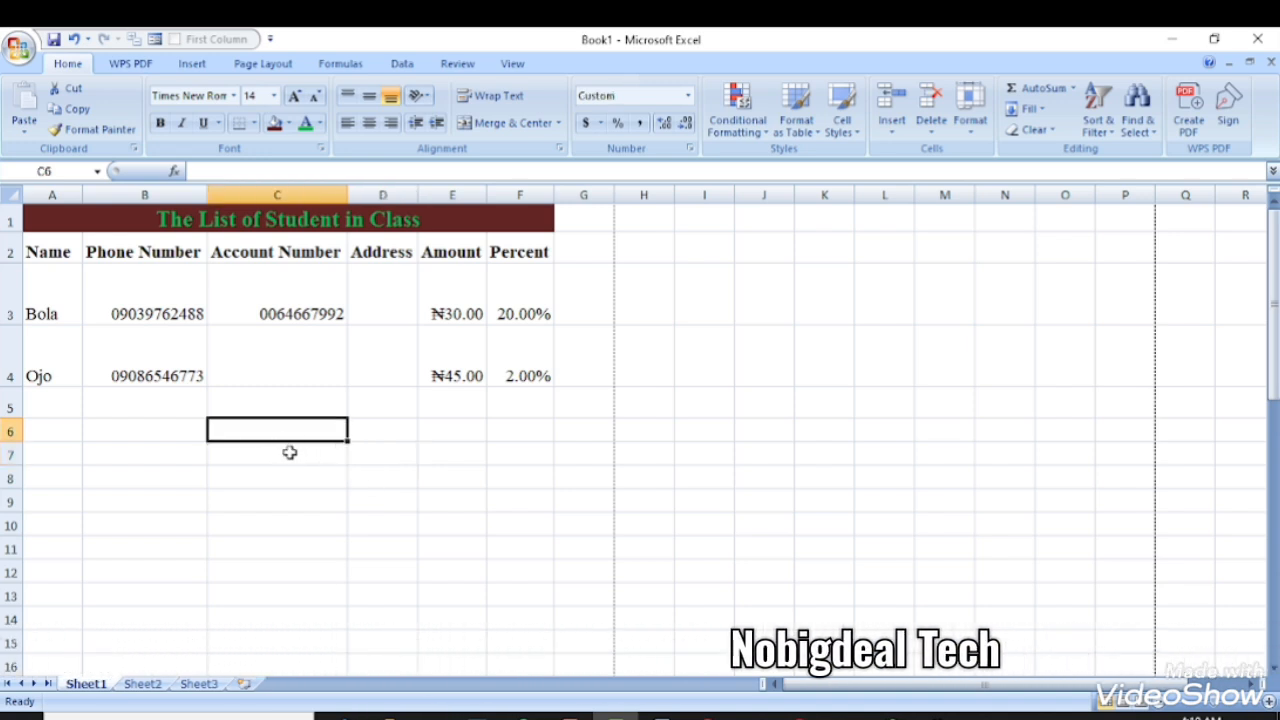
{"action": "type", "text": "30"}
{"action": "key", "text": "Return"}
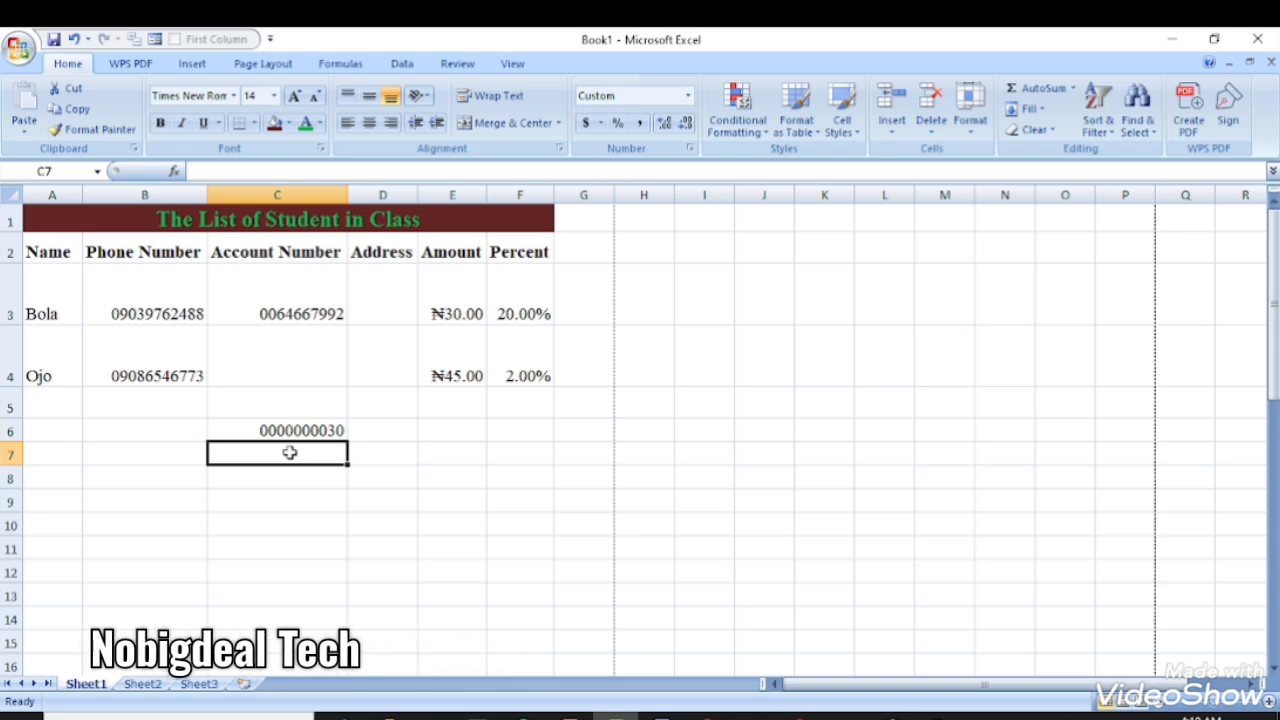
- Enter 30 in I5 and 45 in I6
{"action": "left_click", "coordinate": [704, 397]}
{"action": "type", "text": "3"}
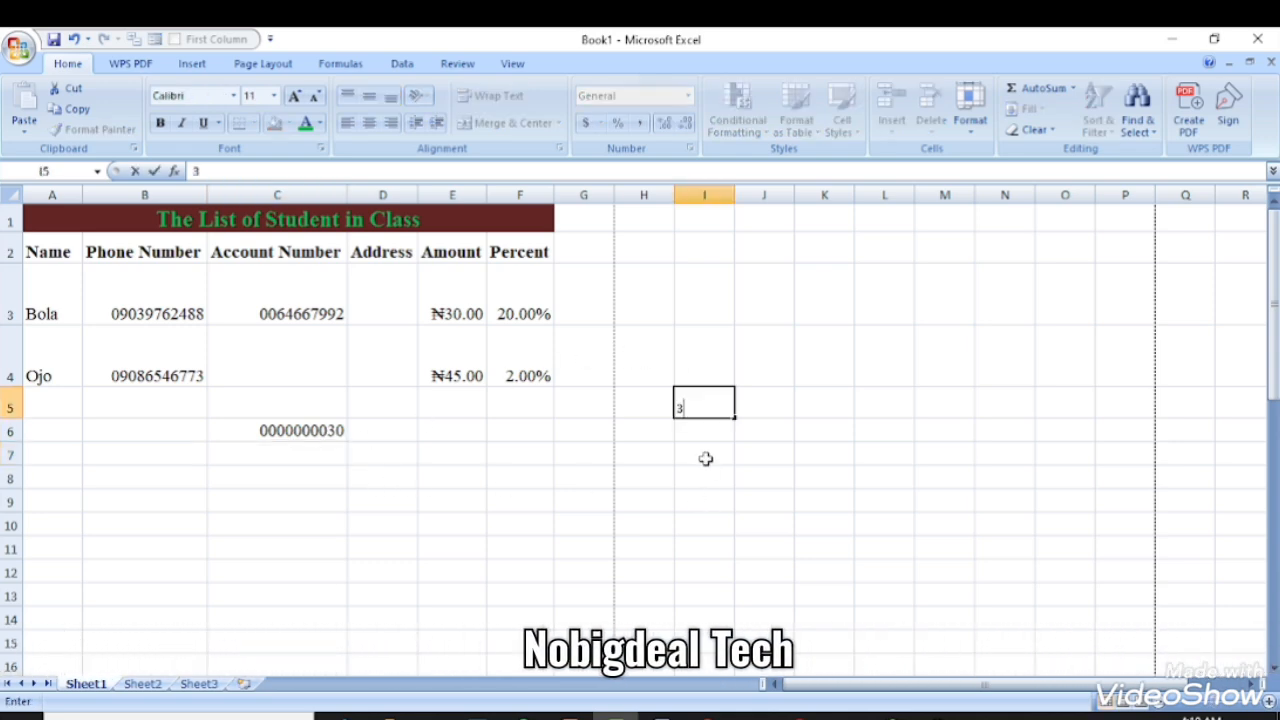
{"action": "type", "text": "0"}
{"action": "key", "text": "Return"}
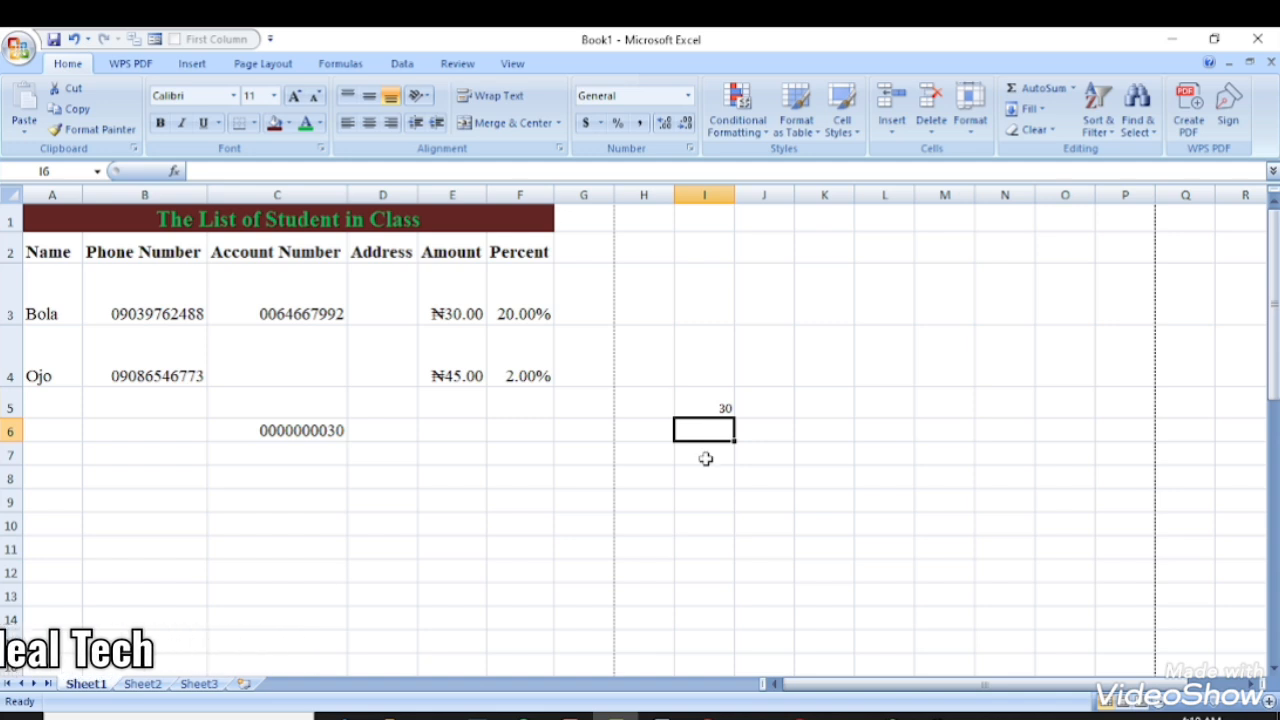
{"action": "type", "text": "45"}
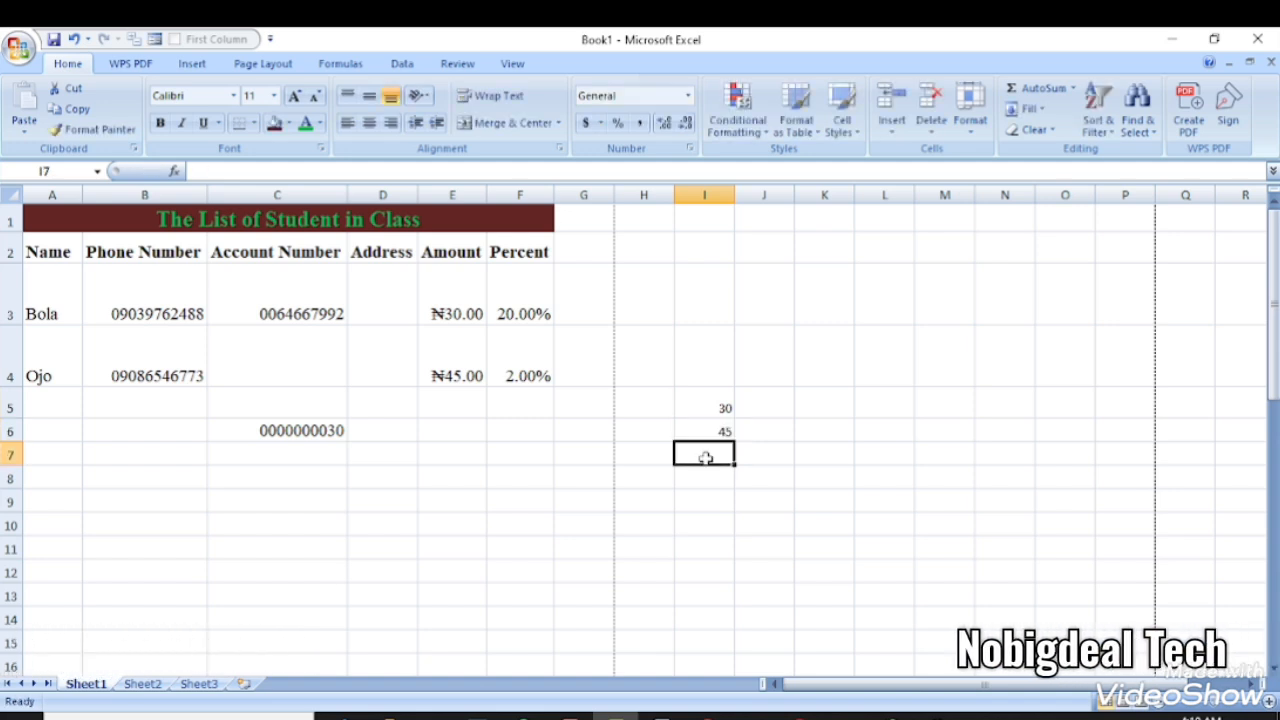
{"action": "key", "text": "Return"}
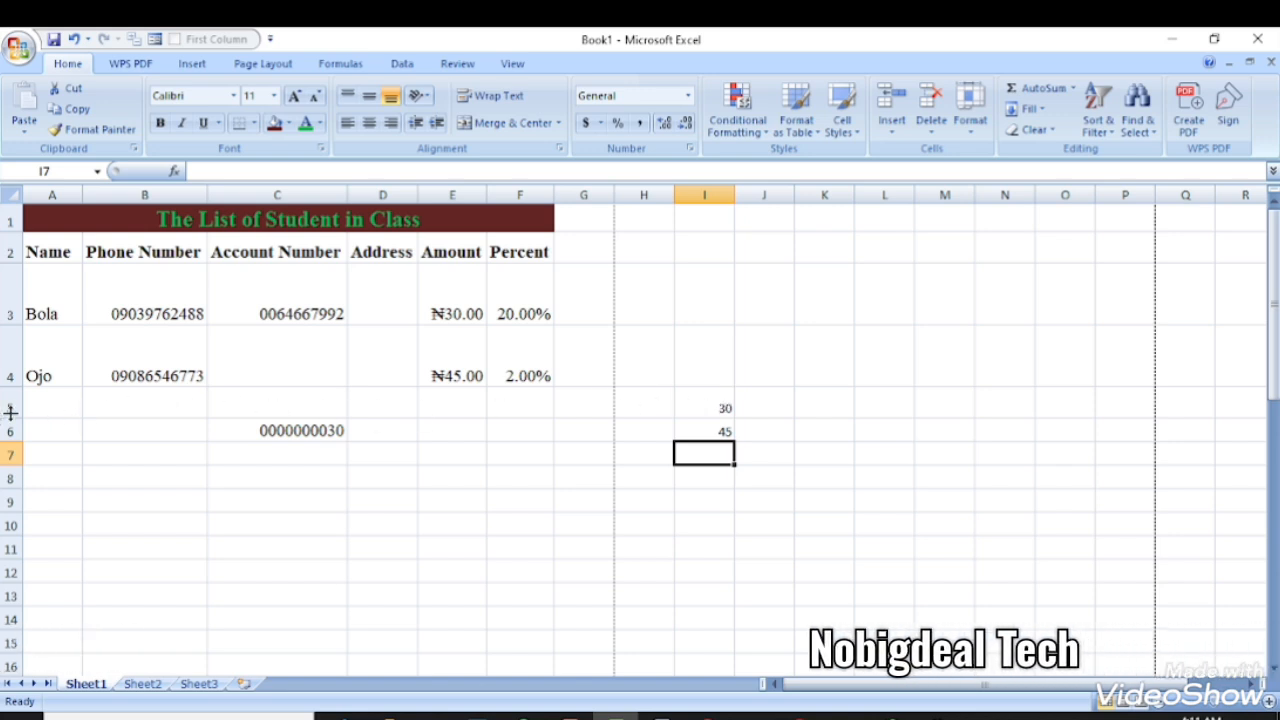
- Put the formula =I5+I6 in I9 so it totals 75, then check it
{"action": "left_click", "coordinate": [698, 408]}
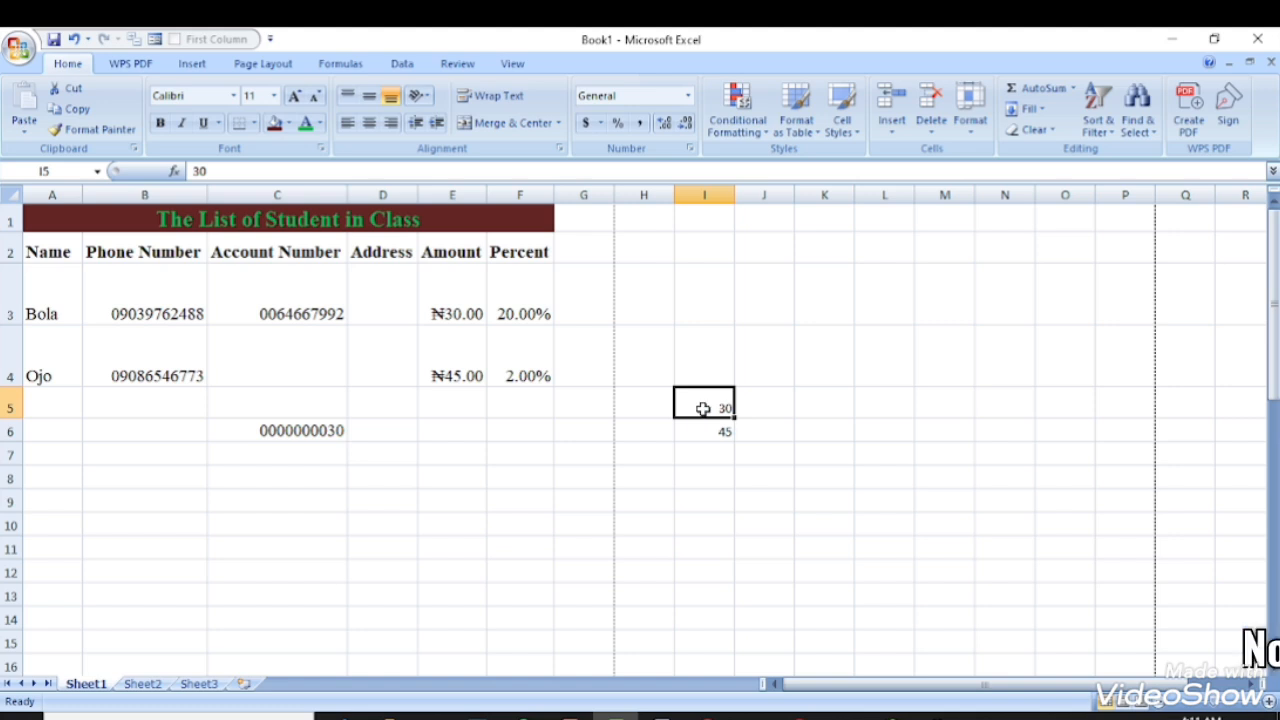
{"action": "left_click", "coordinate": [712, 429]}
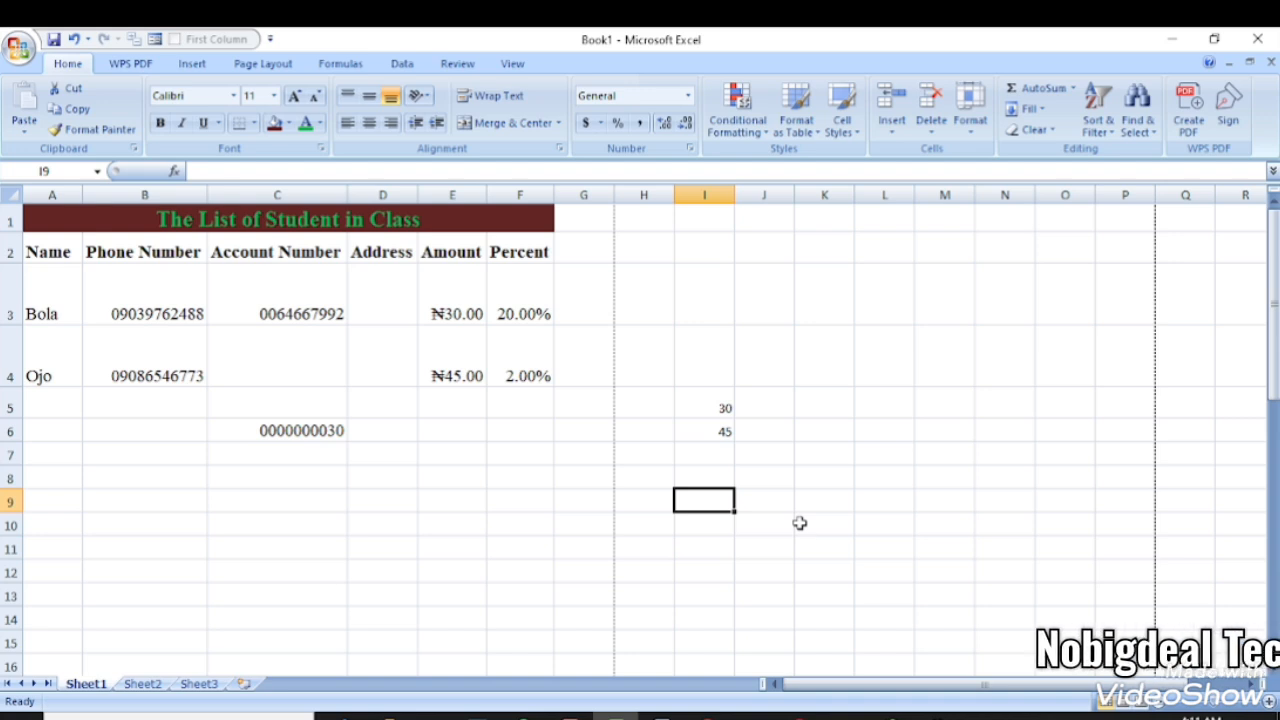
{"action": "type", "text": "="}
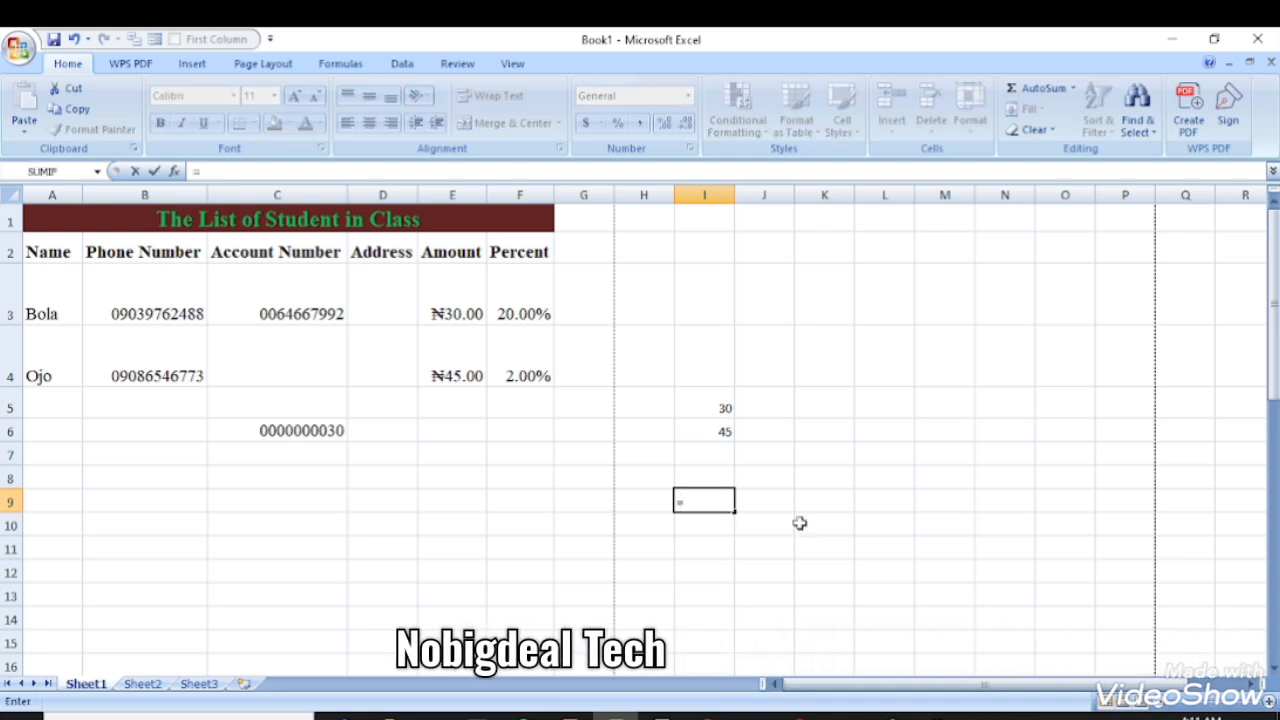
{"action": "type", "text": "I5"}
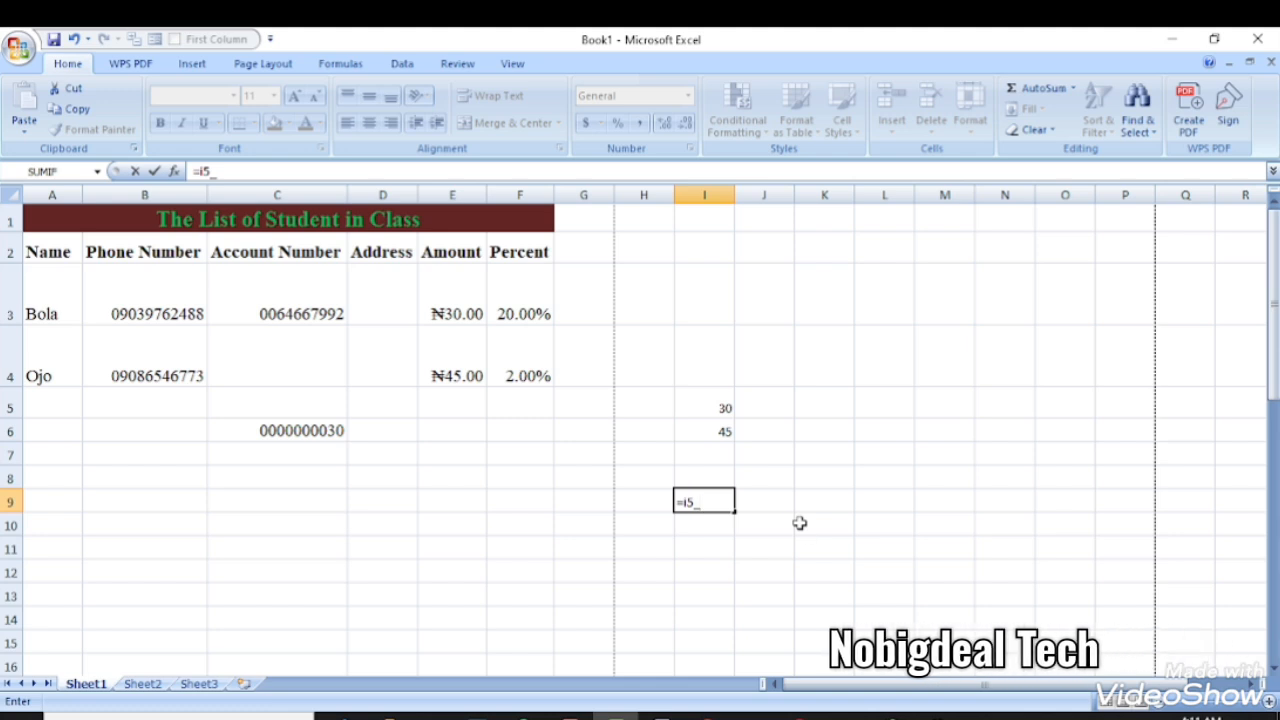
{"action": "type", "text": "+"}
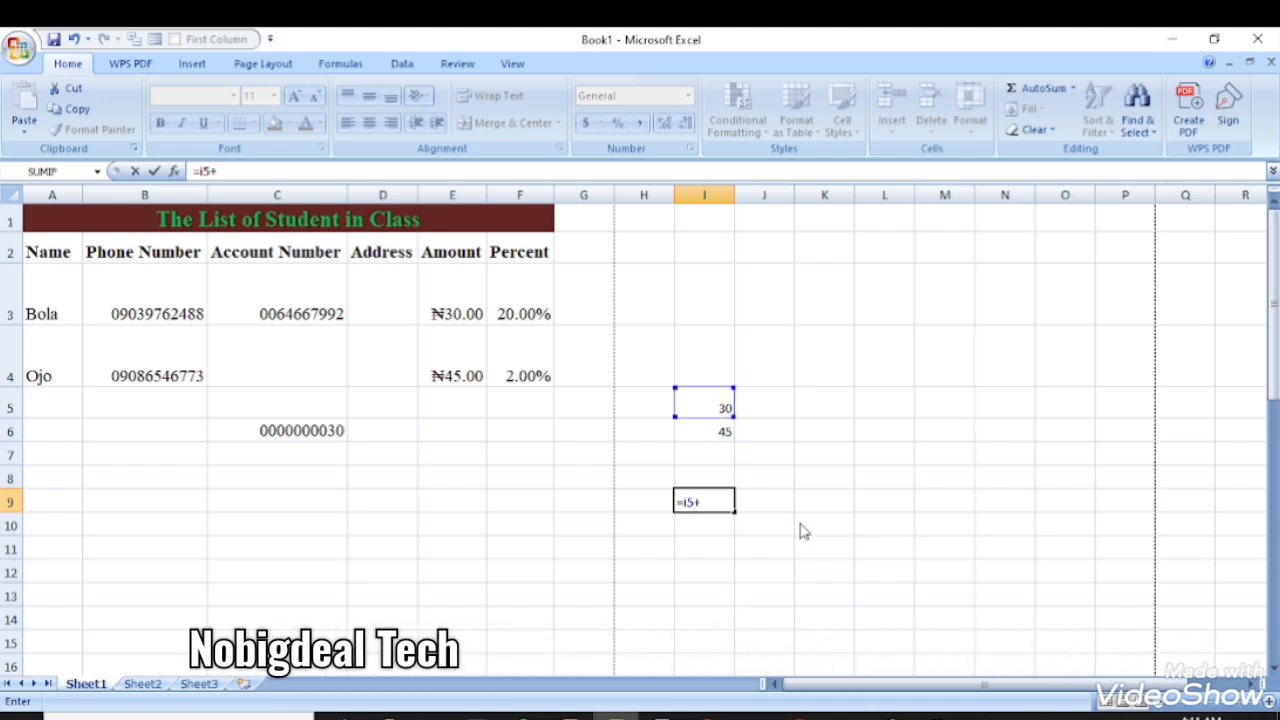
{"action": "type", "text": "I6"}
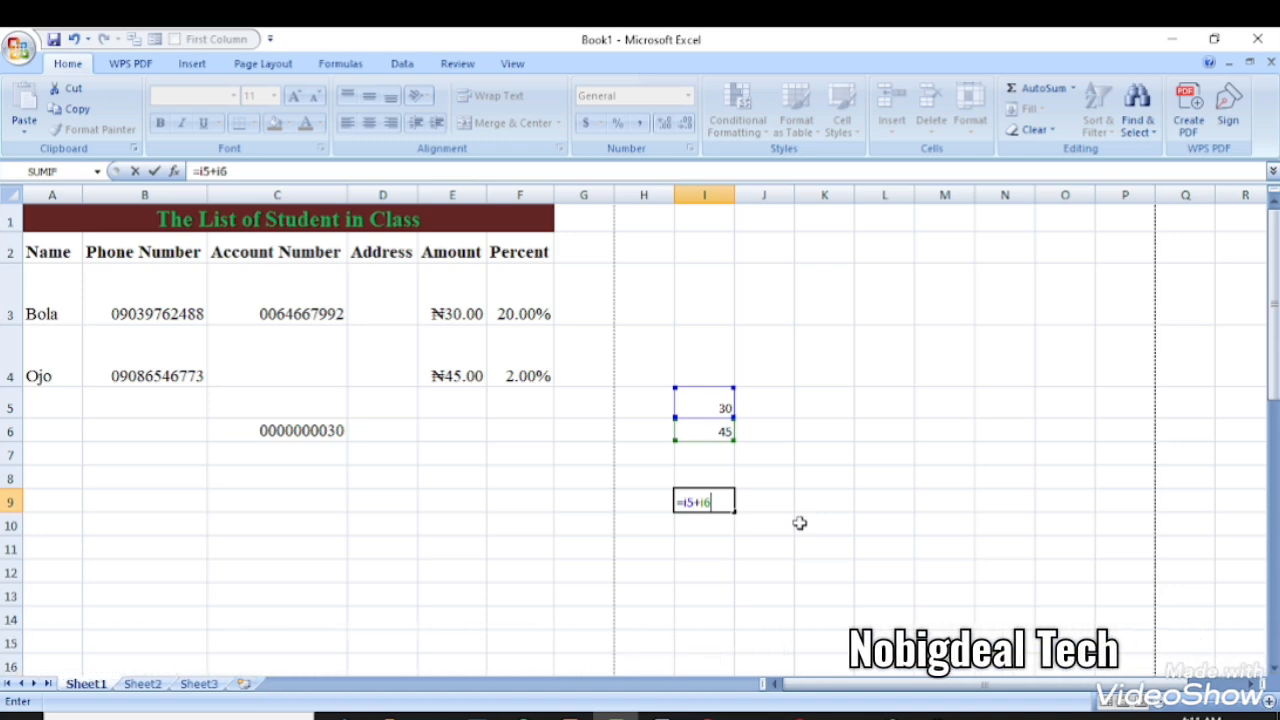
{"action": "key", "text": "Return"}
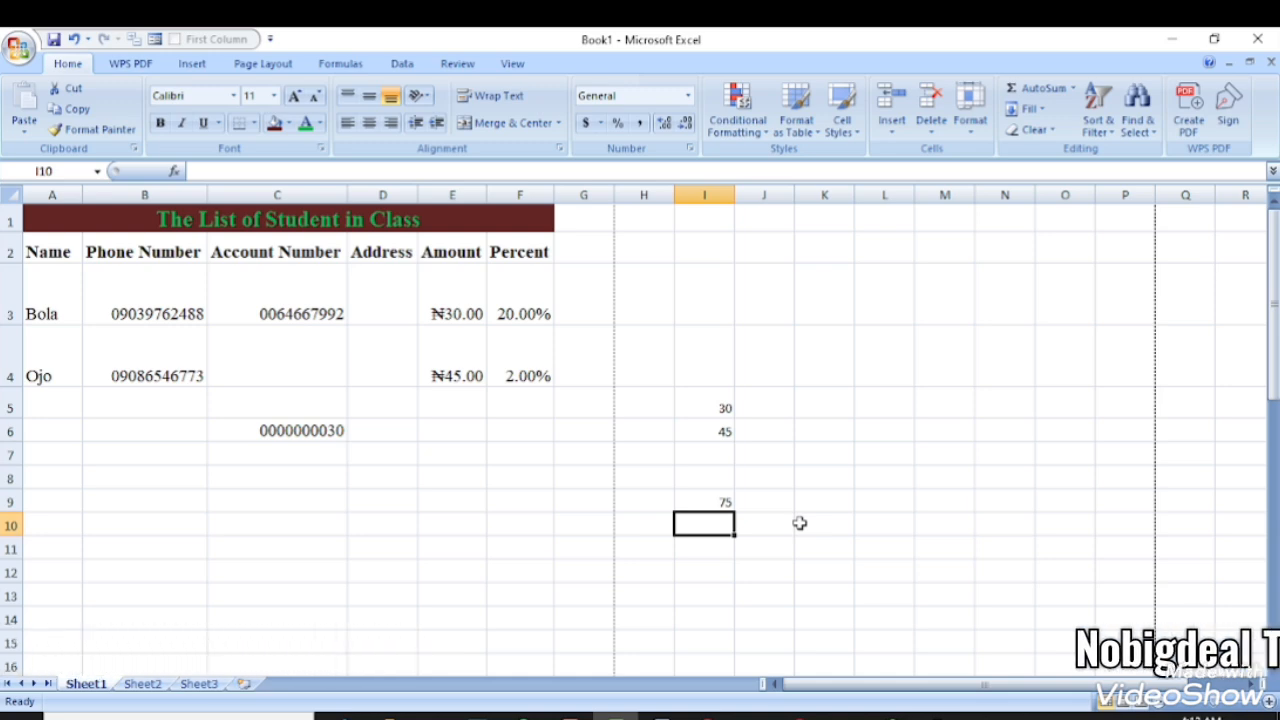
{"action": "left_click", "coordinate": [700, 497]}
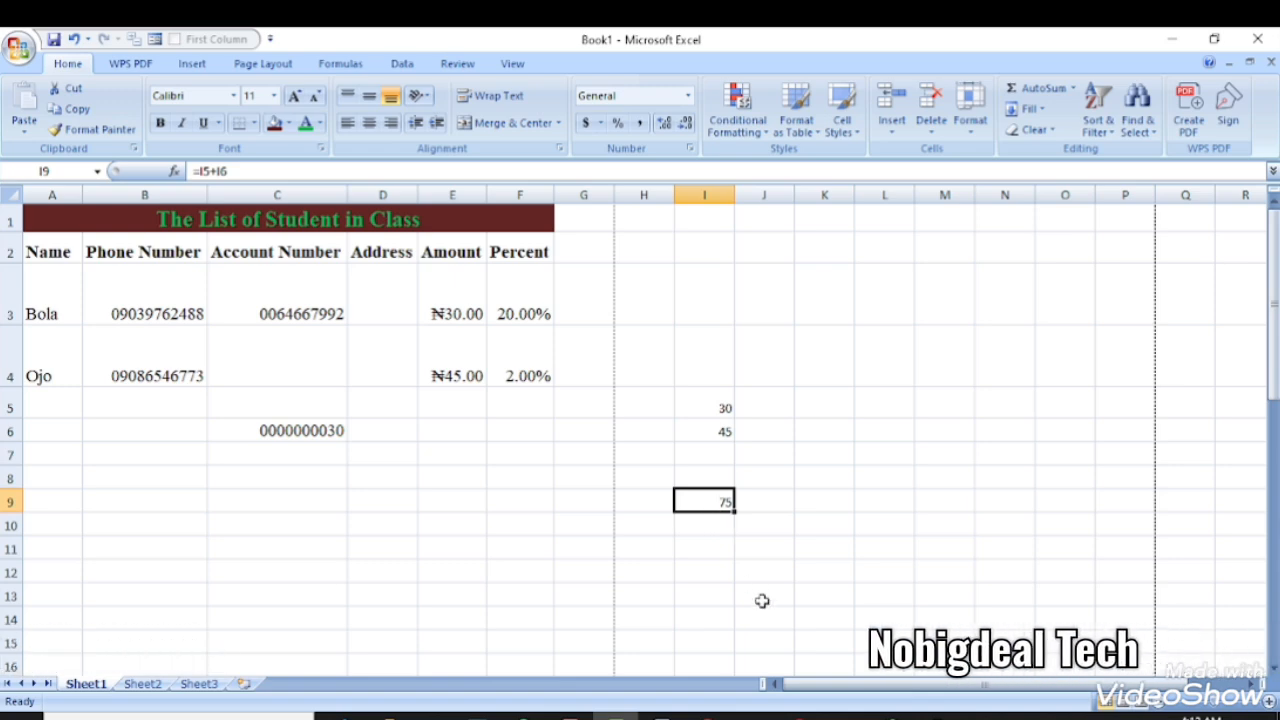
- Select I5:I7 and apply AutoSum Sum so I7 shows =SUM(I5:I6), 75
{"action": "left_click", "coordinate": [728, 530]}
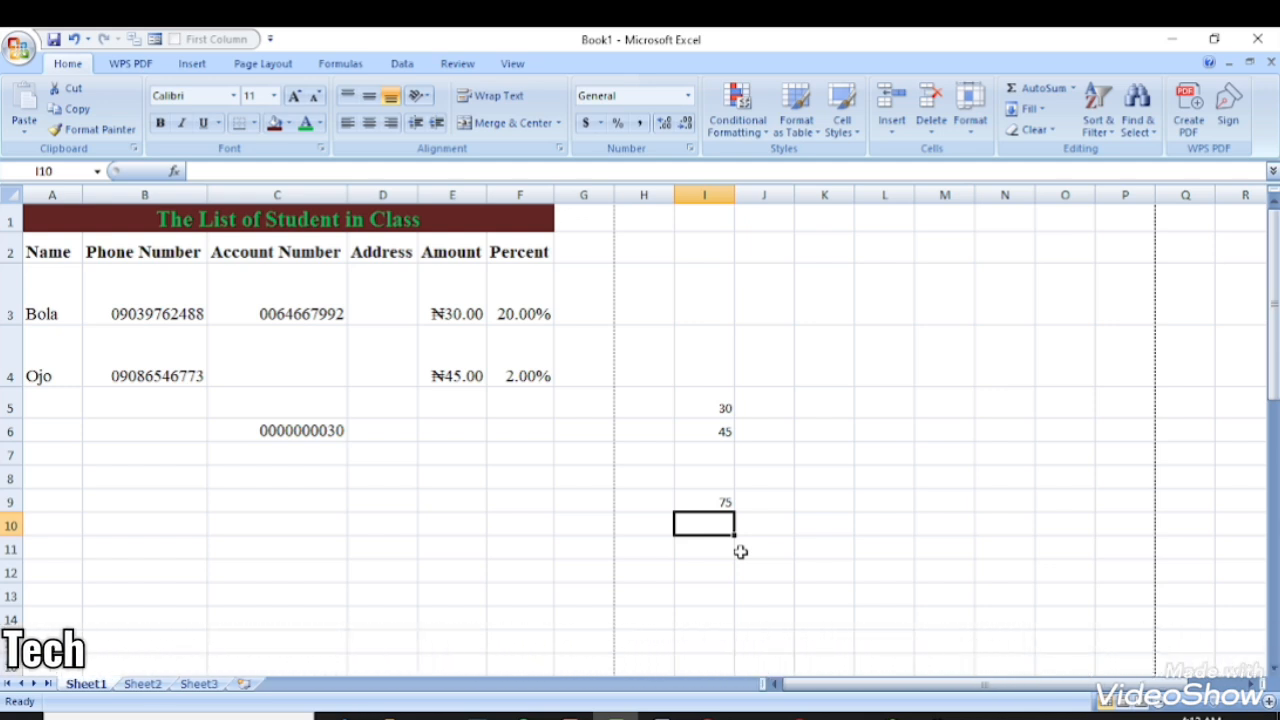
{"action": "left_click_drag", "start_coordinate": [718, 411], "coordinate": [720, 449]}
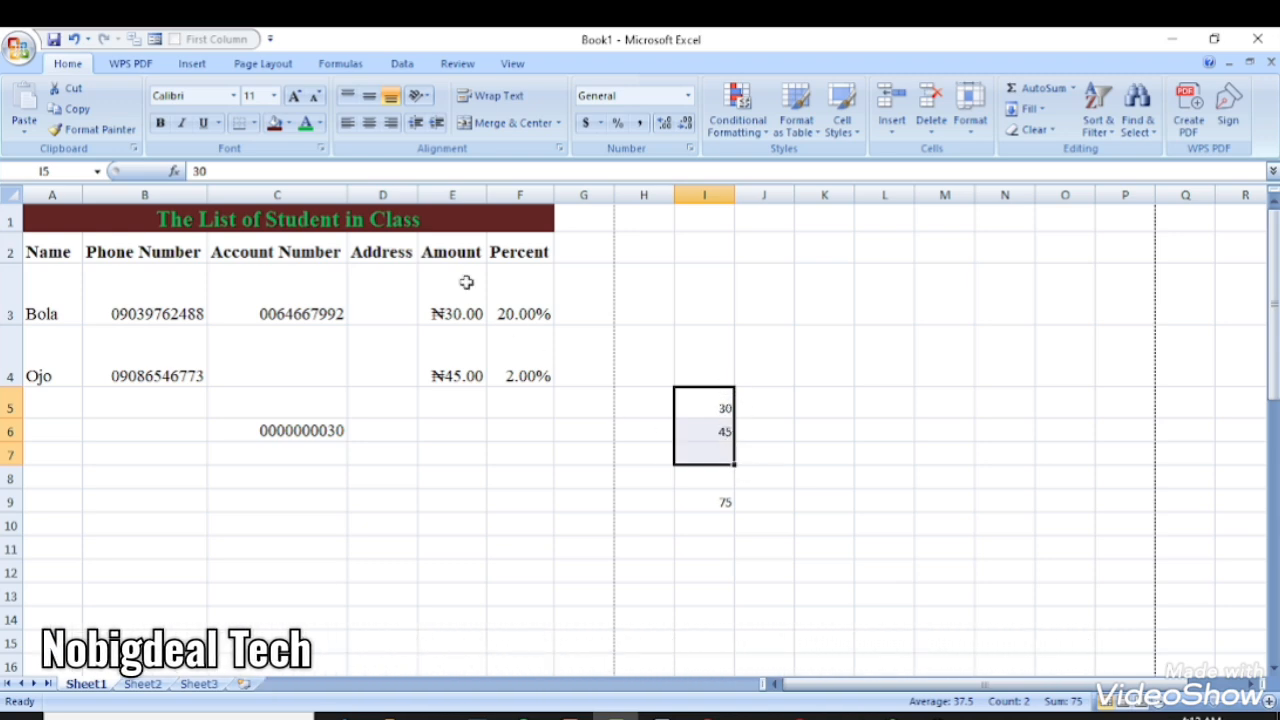
{"action": "left_click", "coordinate": [345, 64]}
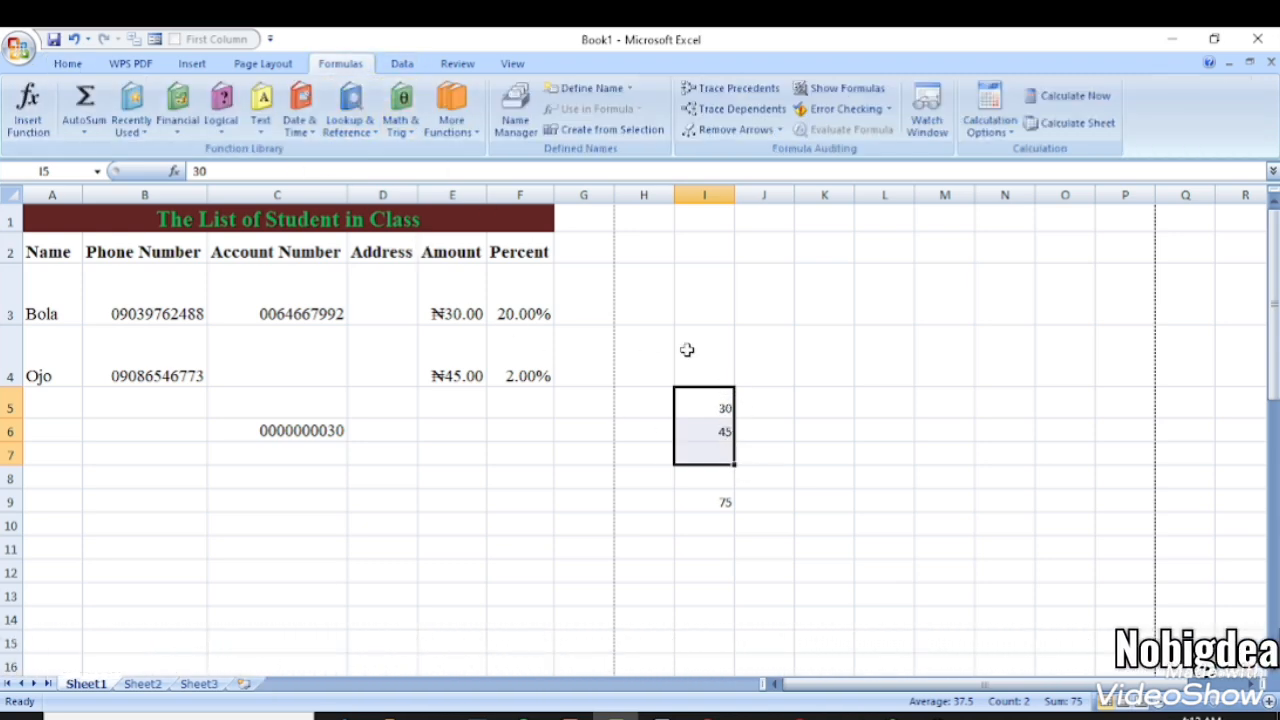
{"action": "left_click", "coordinate": [86, 131]}
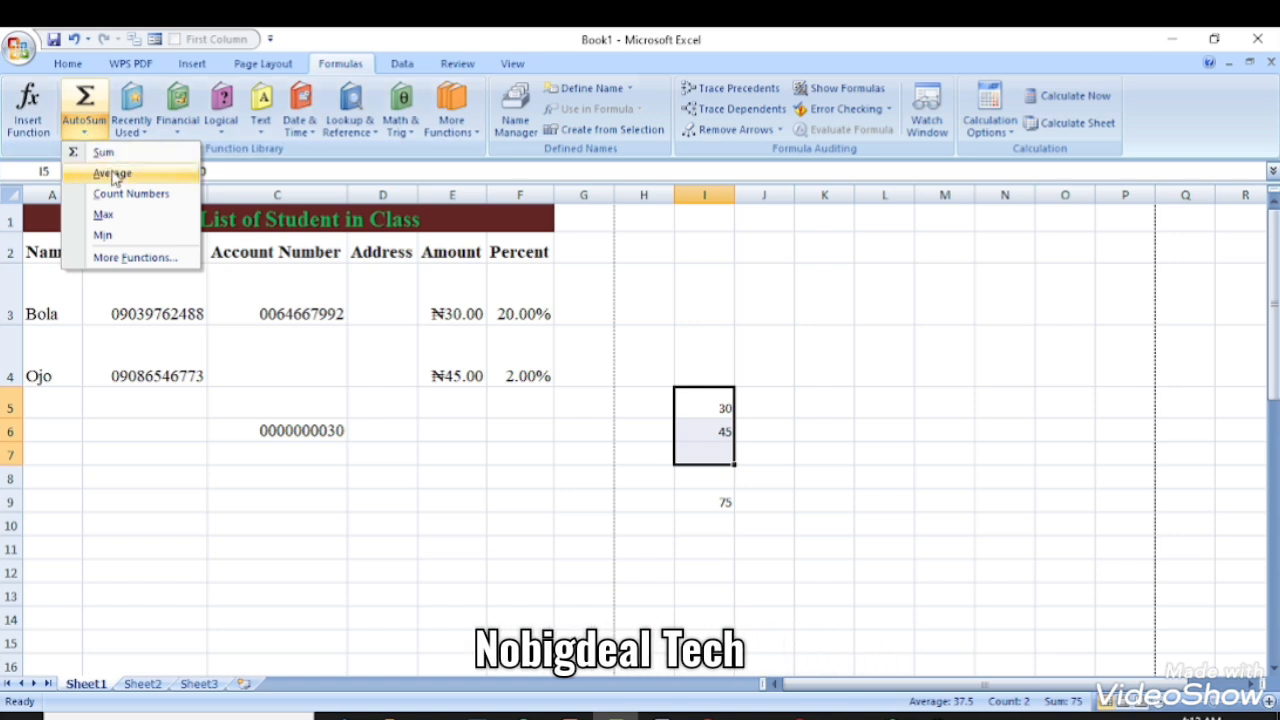
{"action": "left_click", "coordinate": [112, 153]}
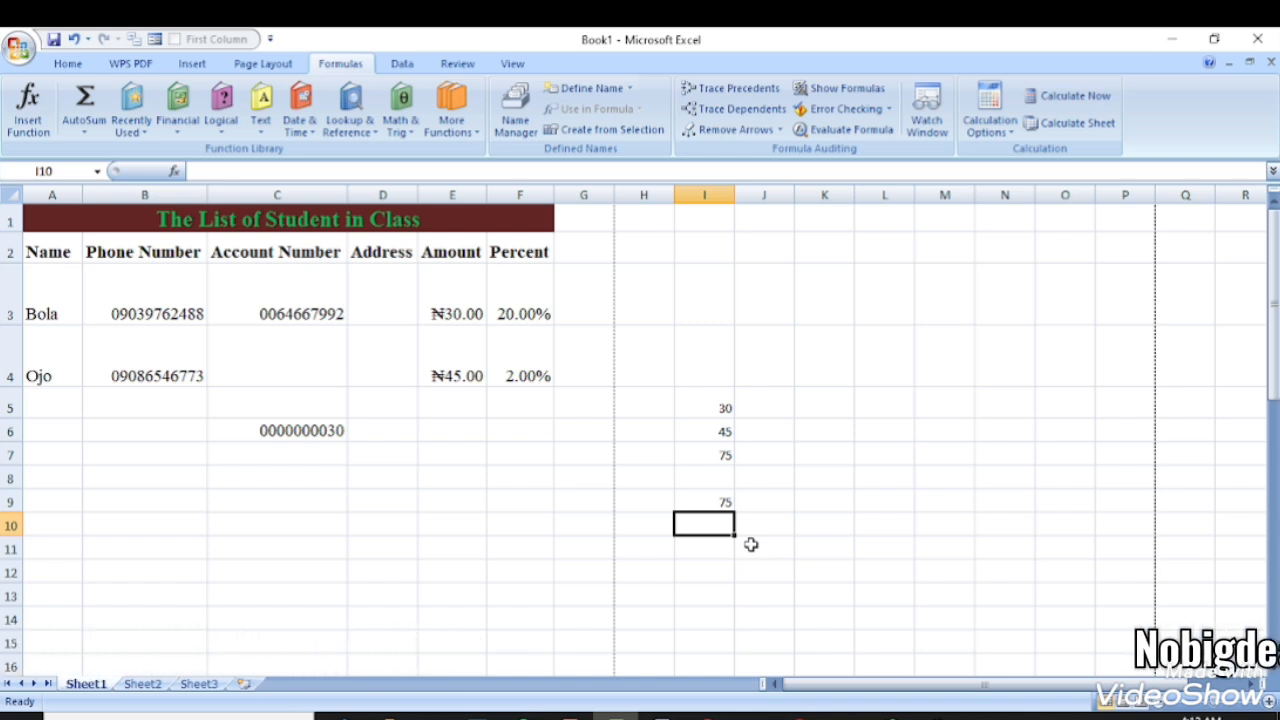
- Enter =SUM(I5:I6) in I10, picking the range by dragging over I5:I6
{"action": "type", "text": "=s"}
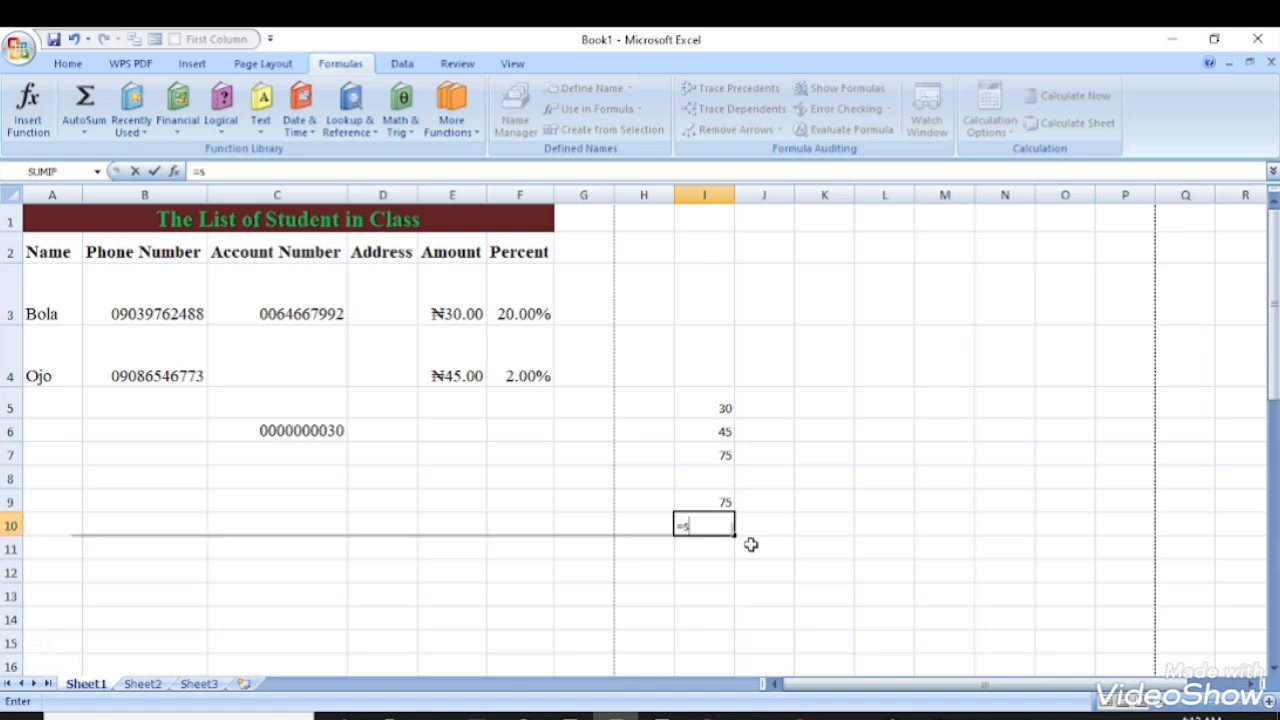
{"action": "type", "text": "um"}
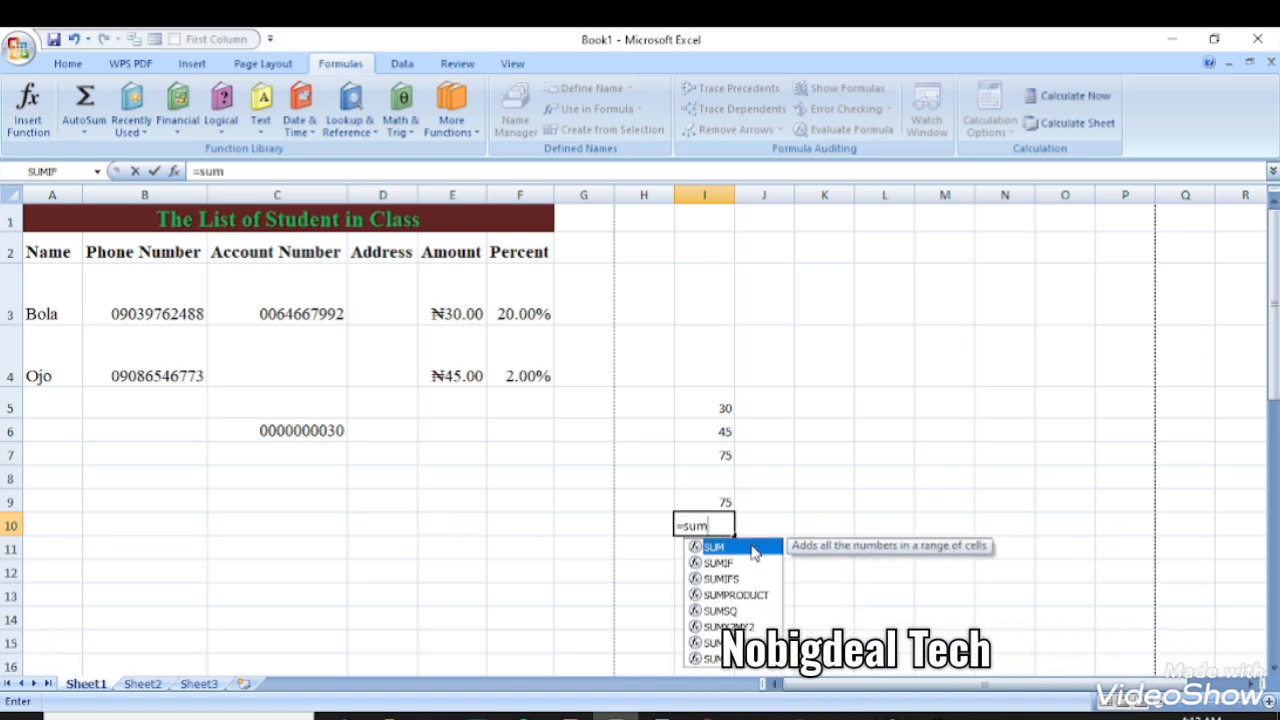
{"action": "type", "text": "("}
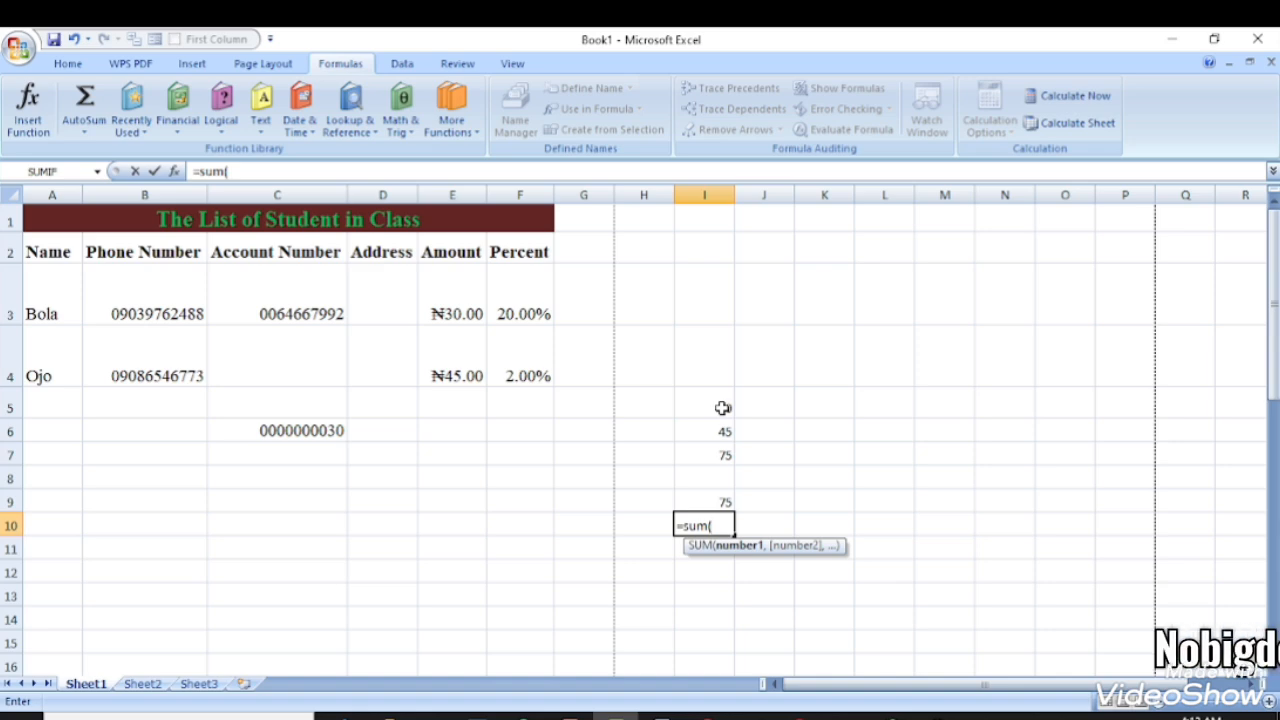
{"action": "left_click_drag", "start_coordinate": [722, 408], "coordinate": [722, 422]}
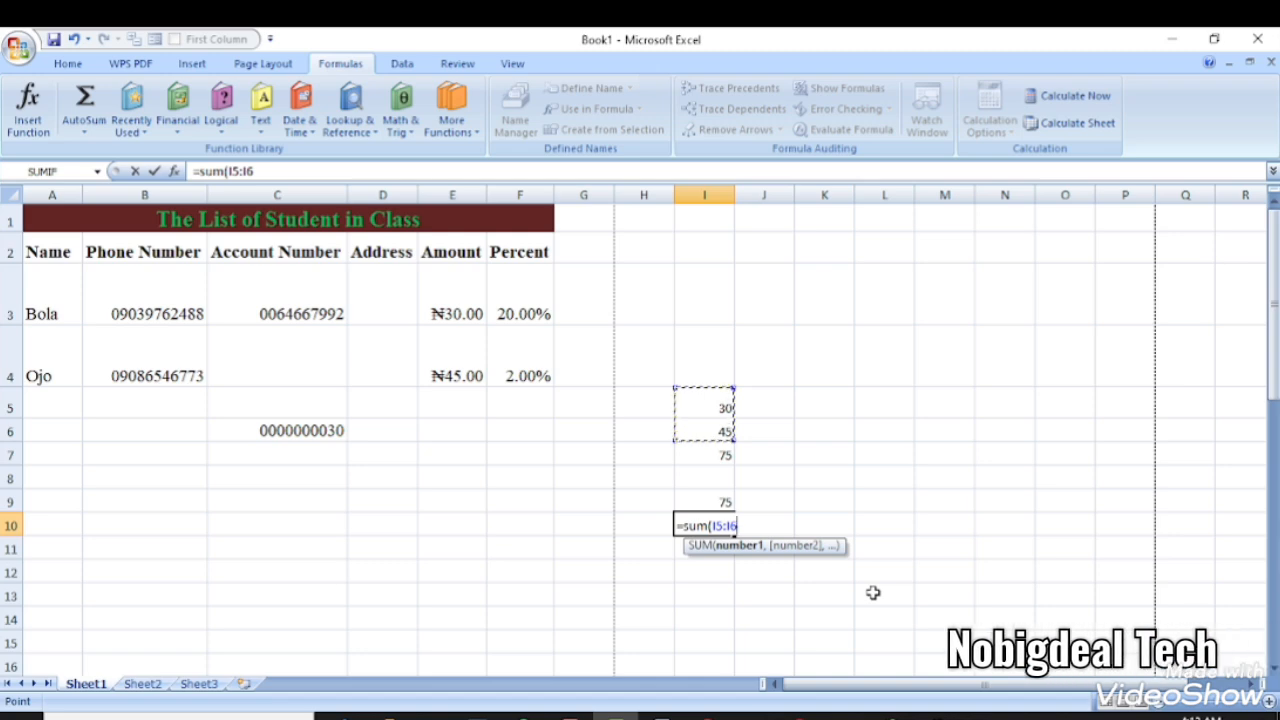
{"action": "key", "text": "Return"}
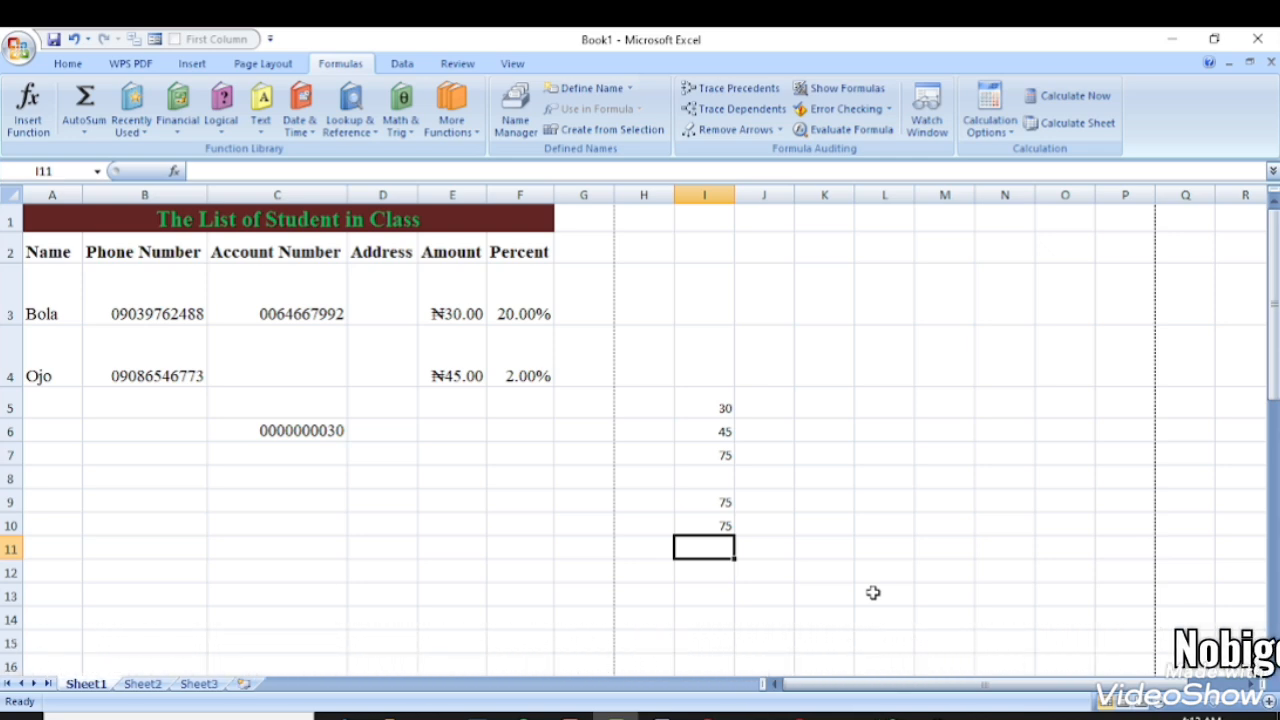
- Compare the totals in I7 and I9 with the selected range I5:I6
{"action": "left_click", "coordinate": [687, 449]}
{"action": "left_click", "coordinate": [707, 500]}
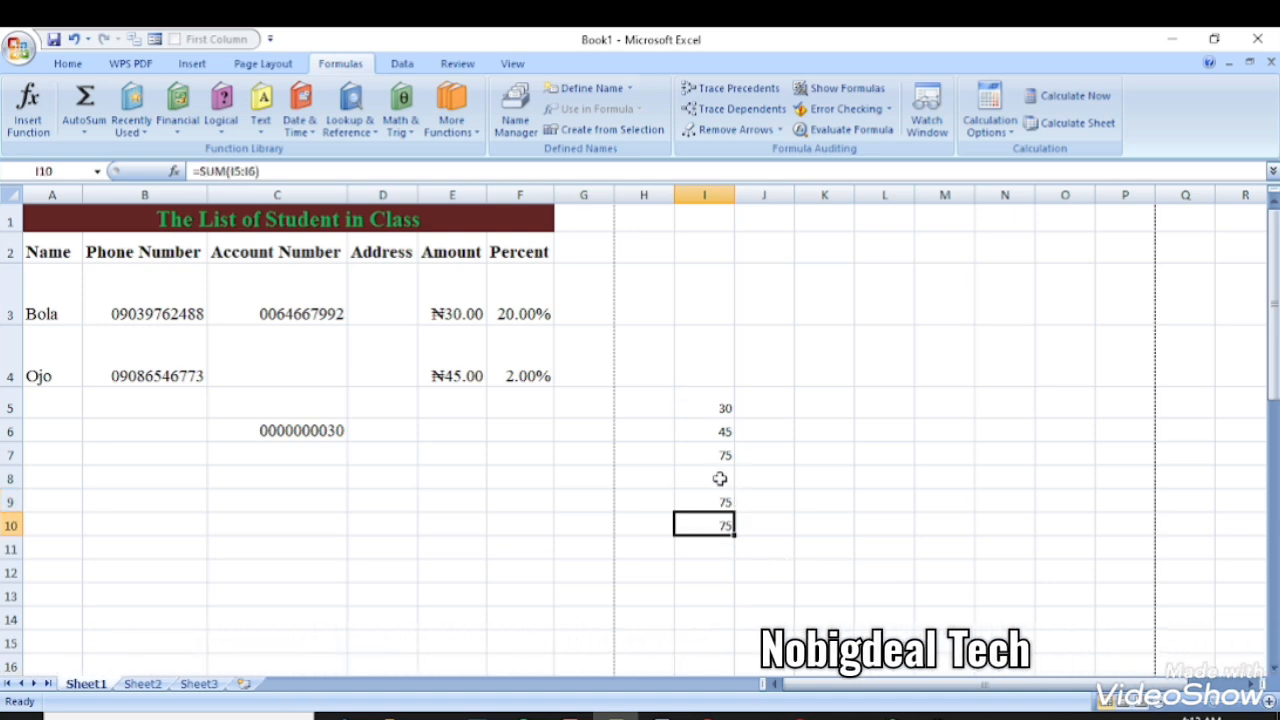
{"action": "left_click", "coordinate": [713, 408]}
{"action": "left_click_drag", "start_coordinate": [713, 408], "coordinate": [717, 423]}
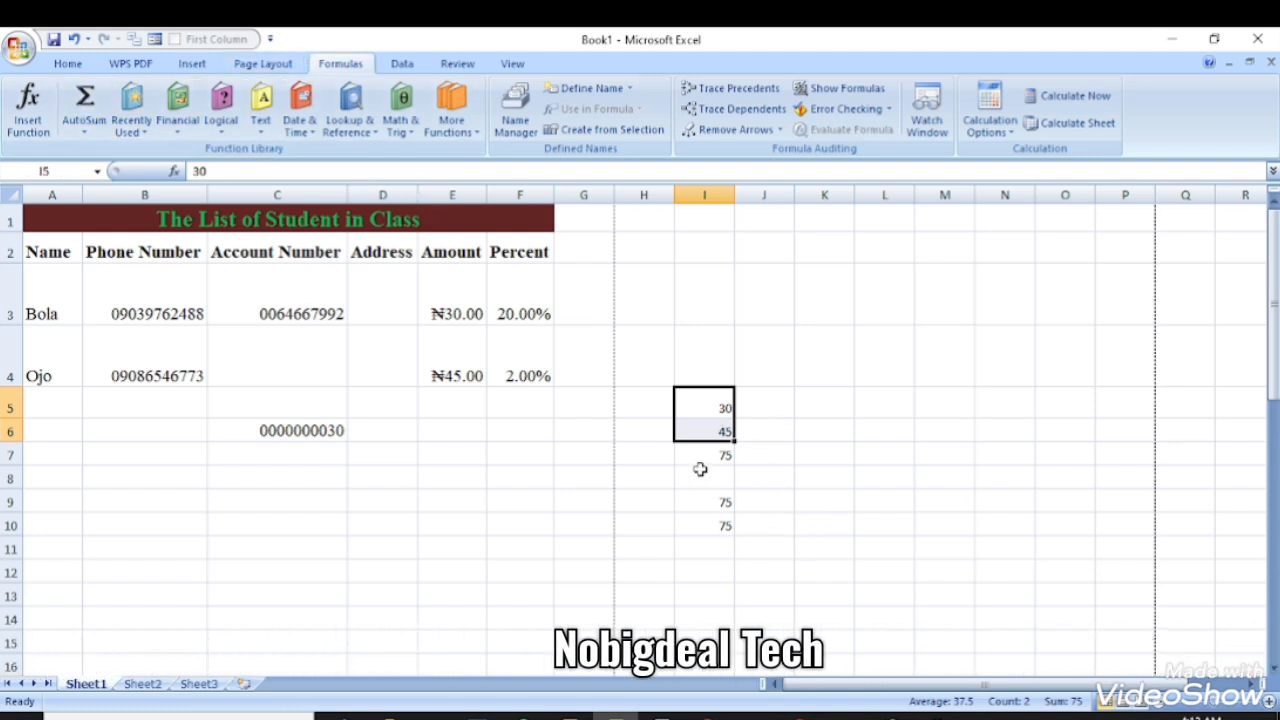
{"action": "left_click", "coordinate": [696, 455]}
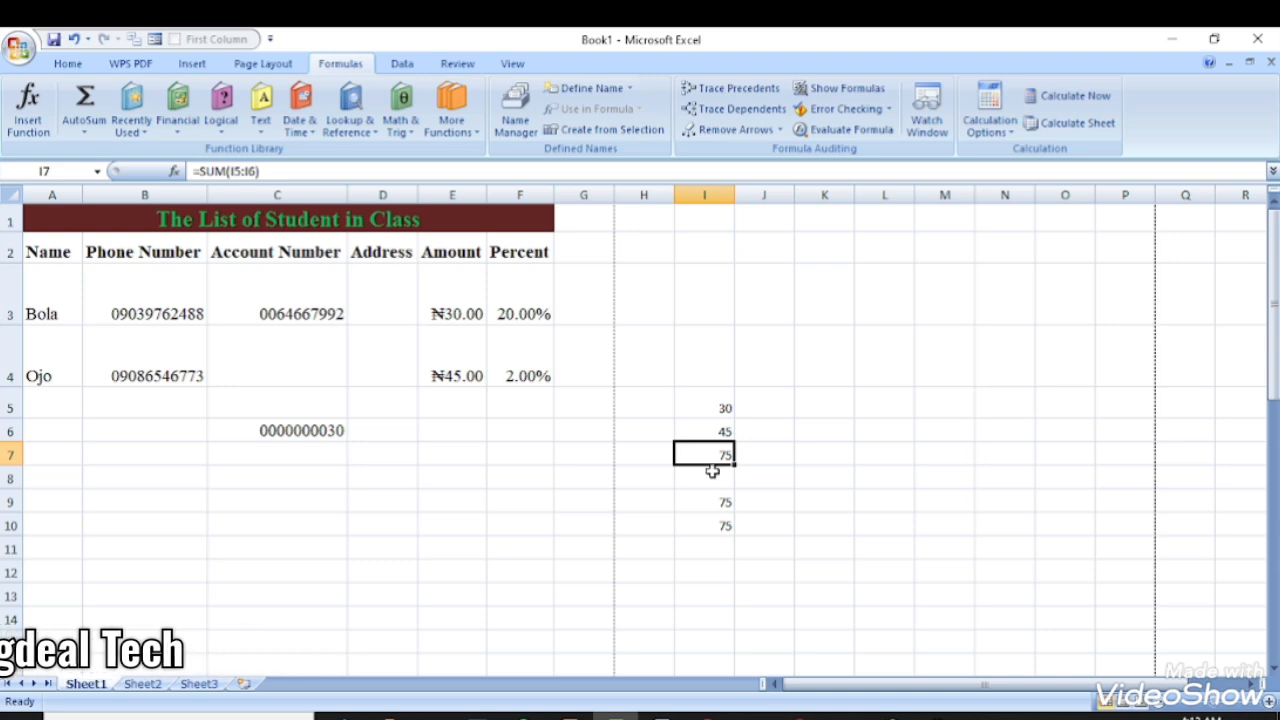
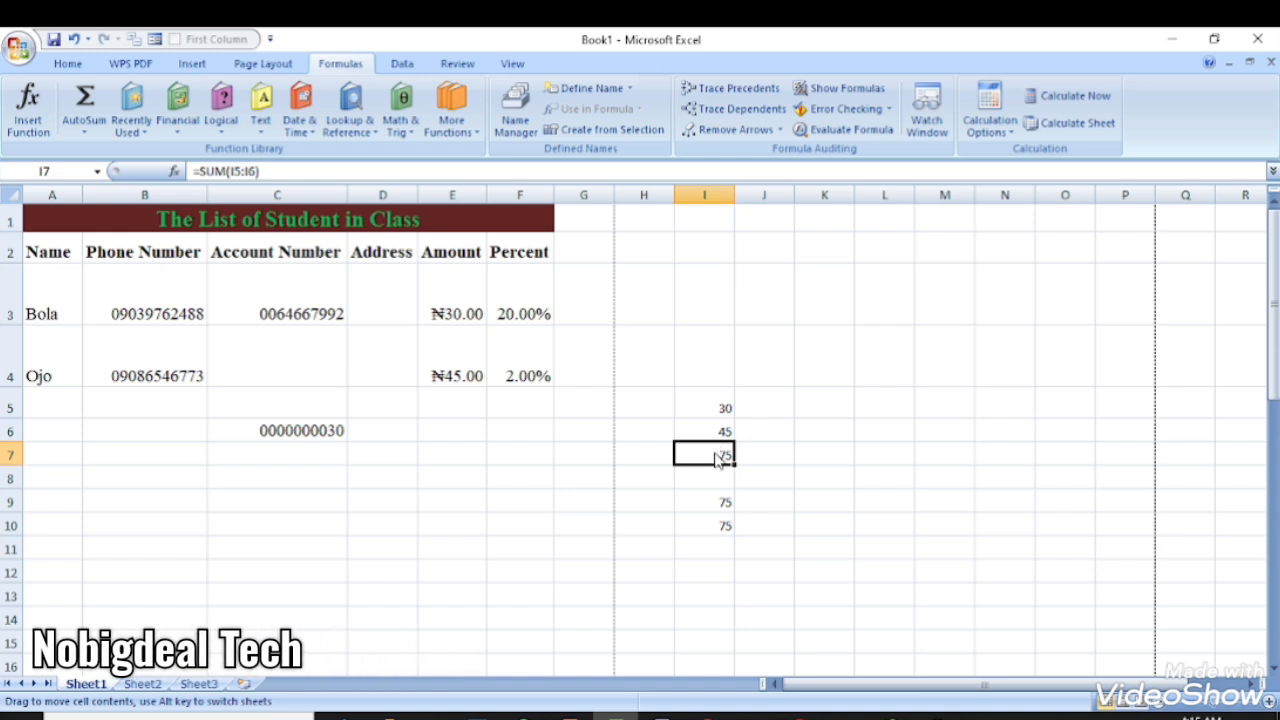
- Relocate the =SUM(I5:I6) total of 75 from I7 down into I8
{"action": "left_click", "coordinate": [778, 430]}
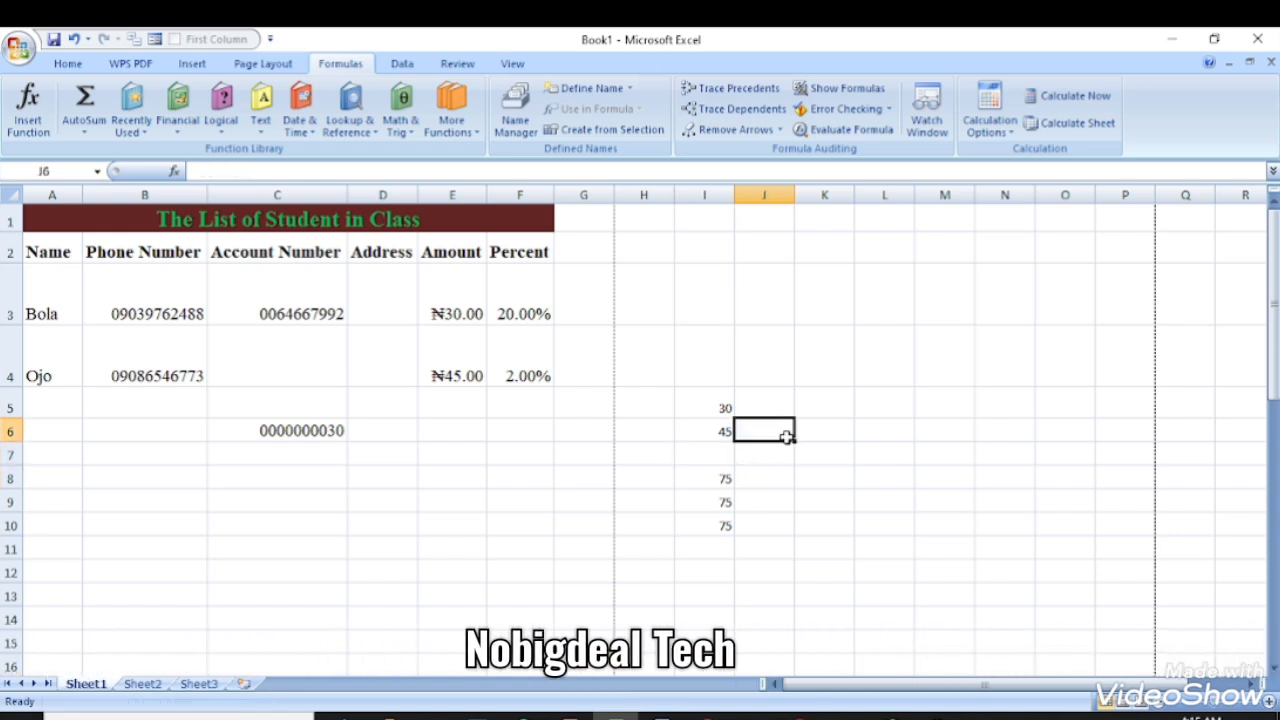
- Enter =I5-I6 in J8, giving -15
{"action": "left_click", "coordinate": [786, 478]}
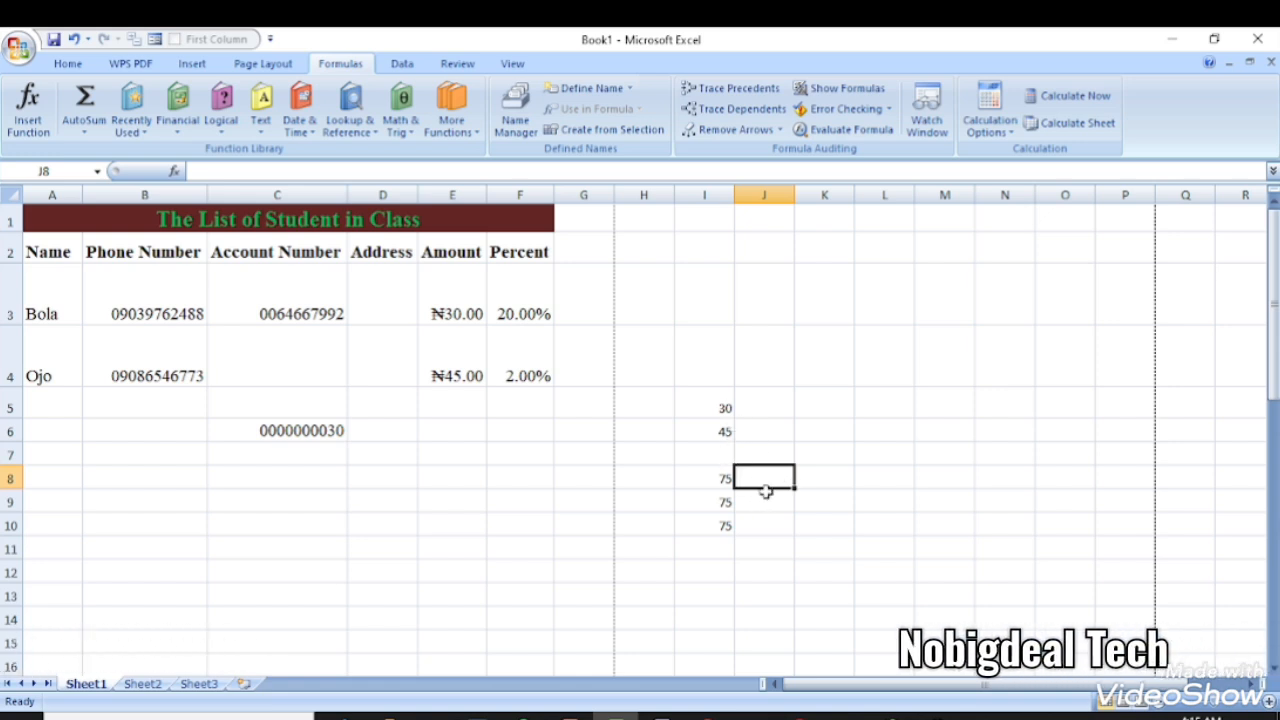
{"action": "type", "text": "="}
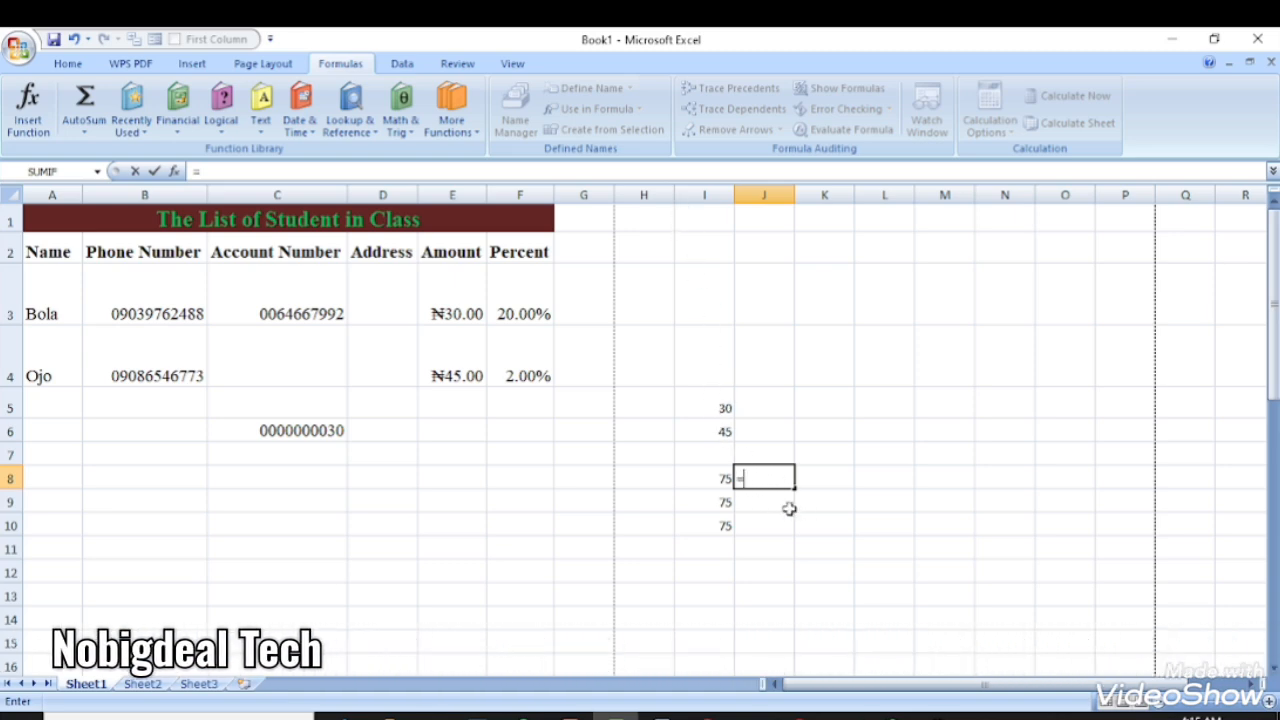
{"action": "type", "text": "i4"}
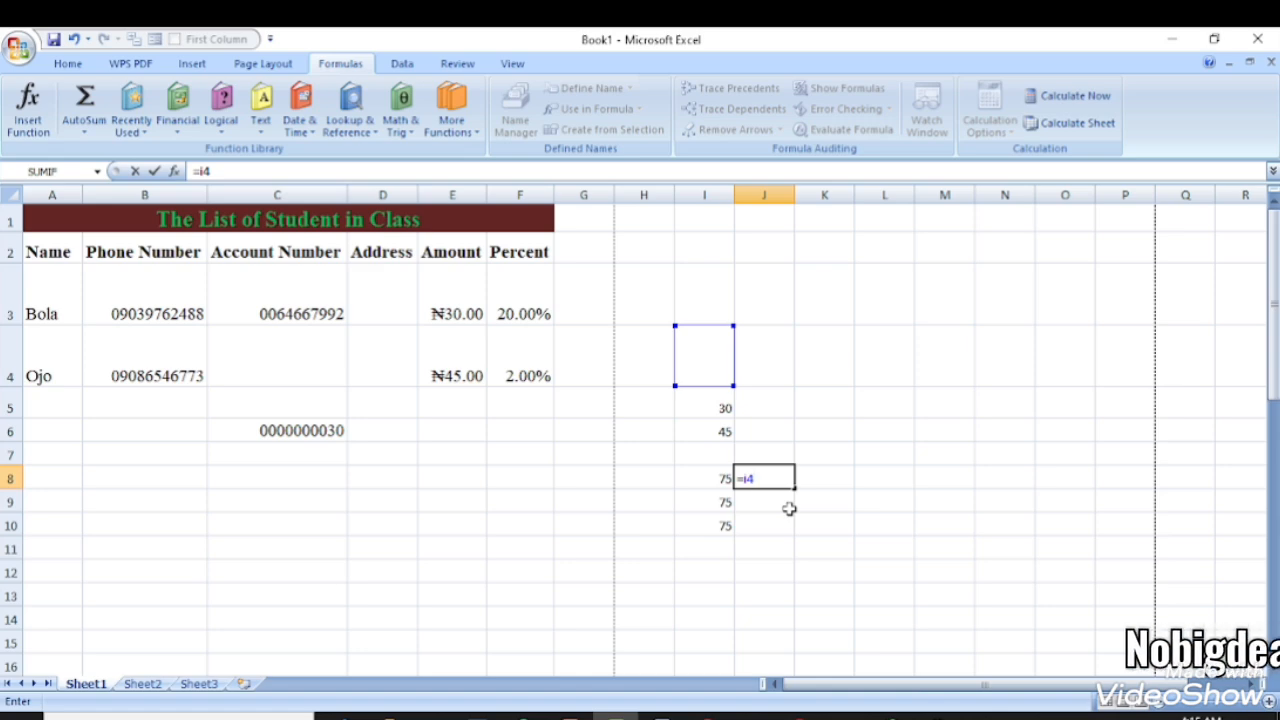
{"action": "key", "text": "BackSpace"}
{"action": "type", "text": "5"}
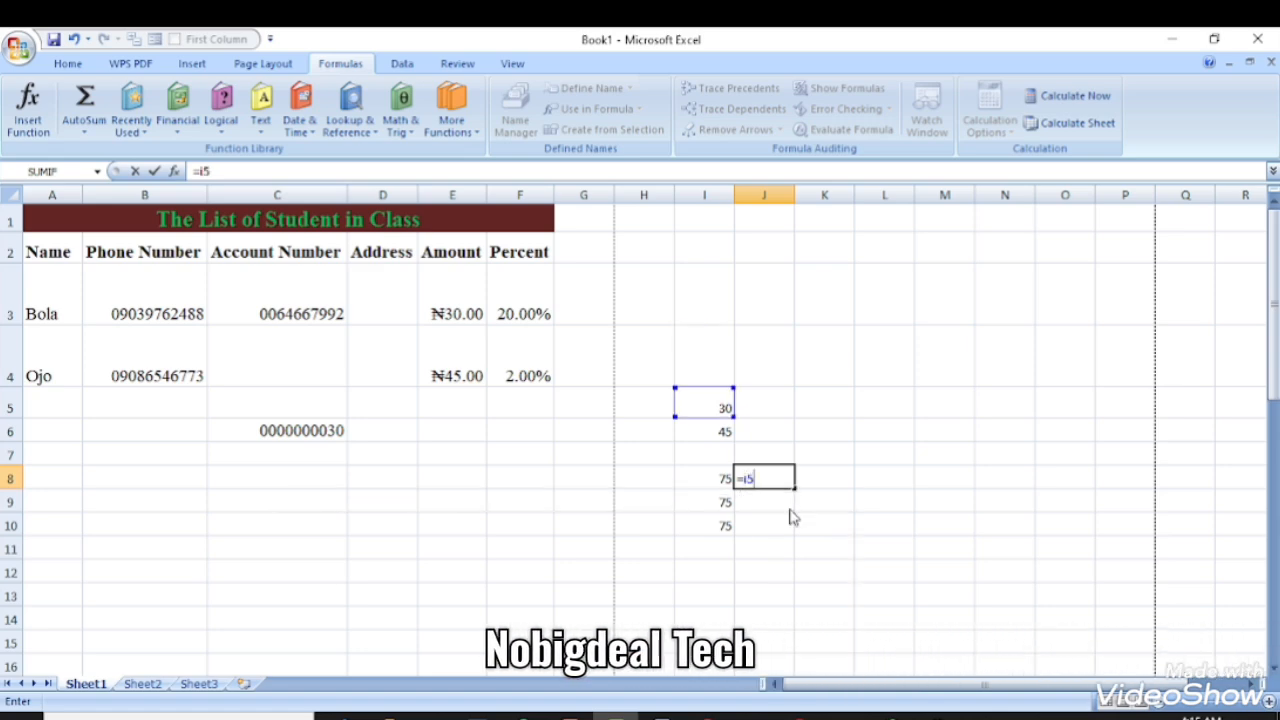
{"action": "type", "text": "-"}
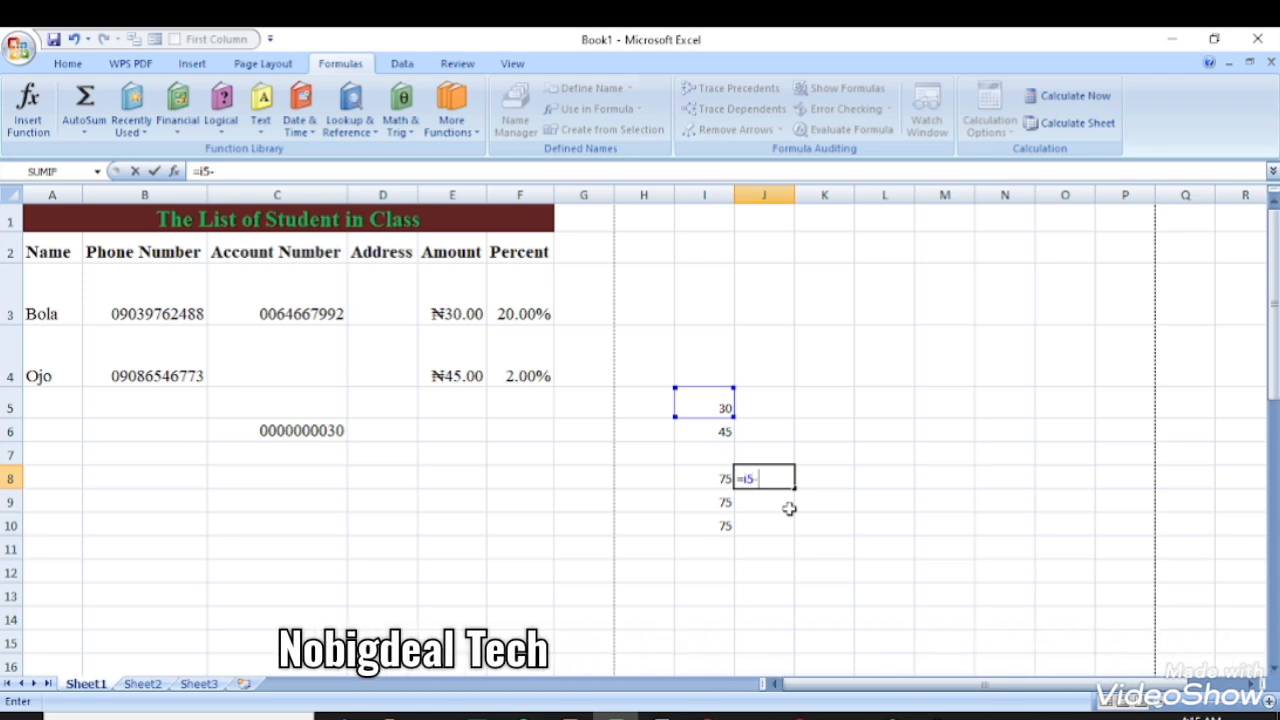
{"action": "type", "text": "i6"}
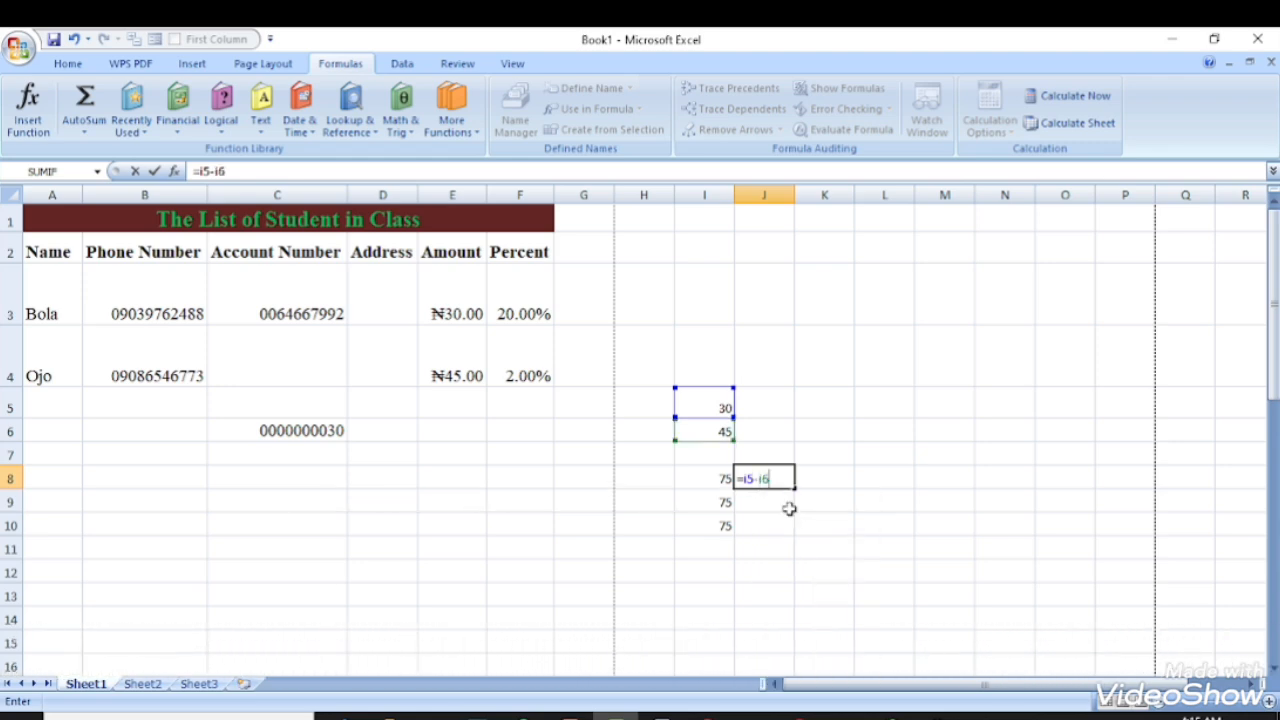
{"action": "key", "text": "Return"}
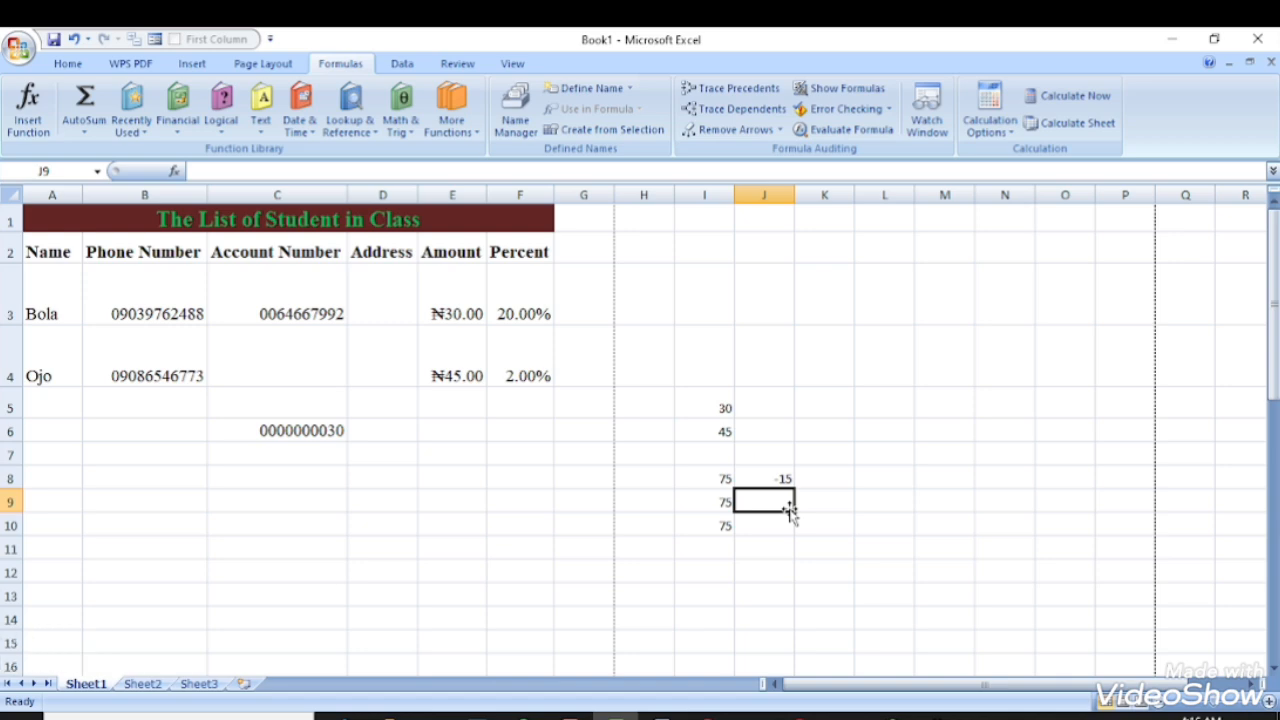
- Enter =I5*I6 in K8, giving 1350
{"action": "left_click", "coordinate": [822, 479]}
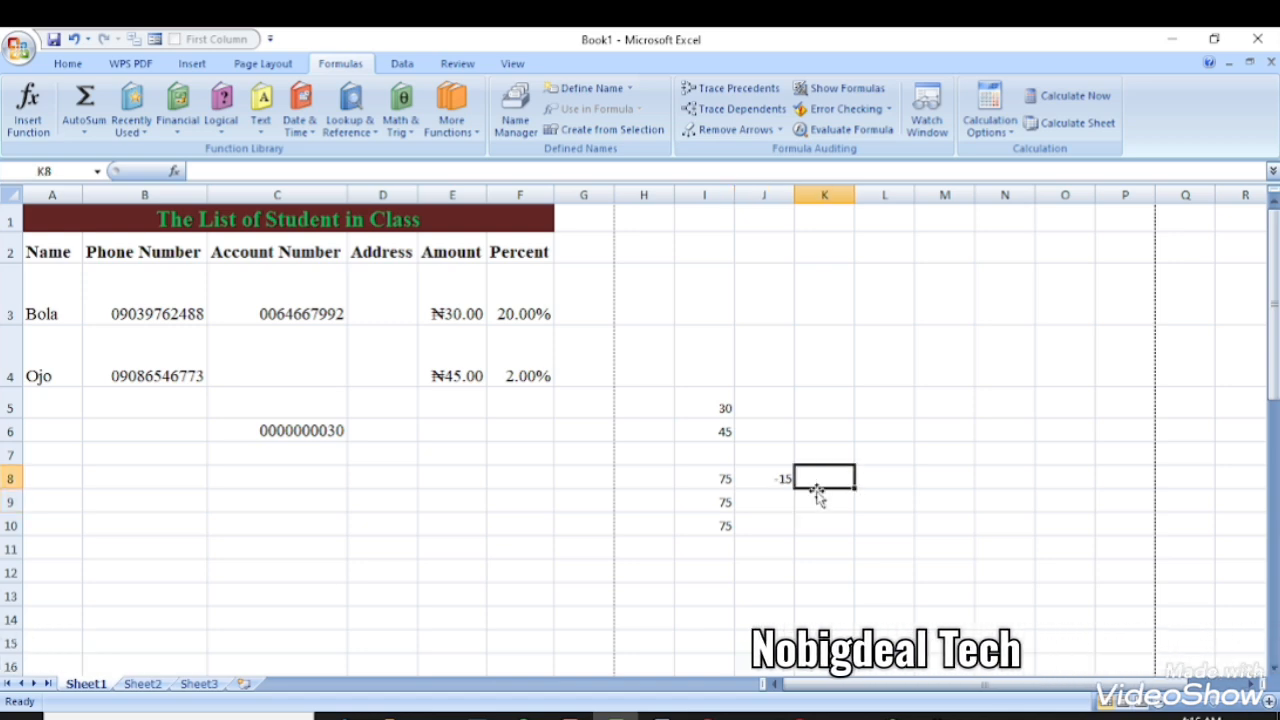
{"action": "type", "text": "="}
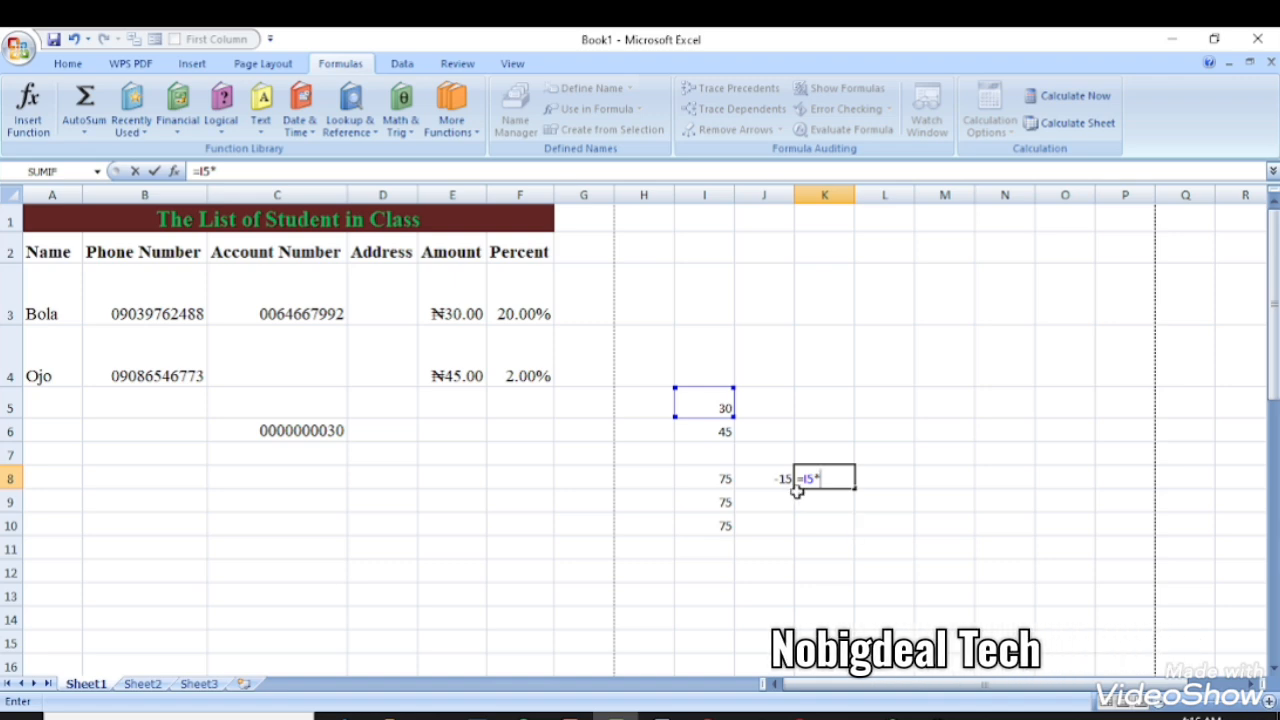
{"action": "left_click", "coordinate": [690, 432]}
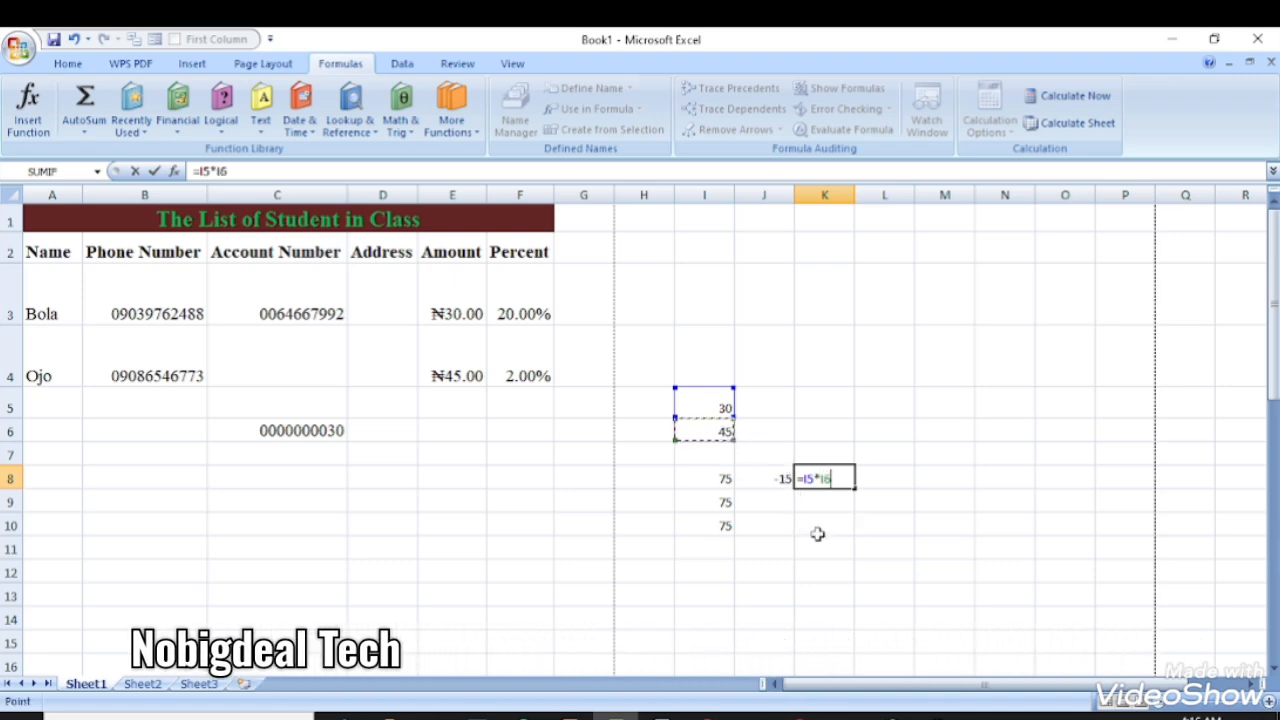
{"action": "key", "text": "Return"}
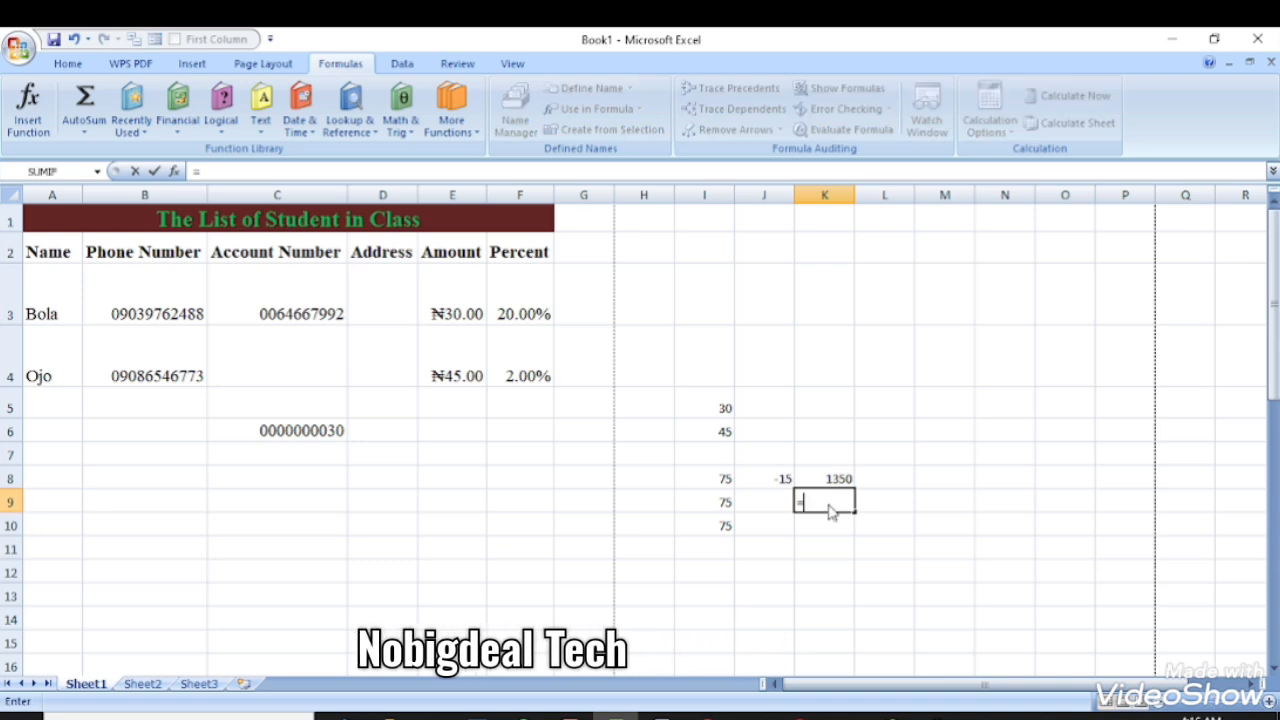
- Enter =PRODUCT(I5:I6) in K9 via autocomplete, also returning 1350
{"action": "type", "text": "pr"}
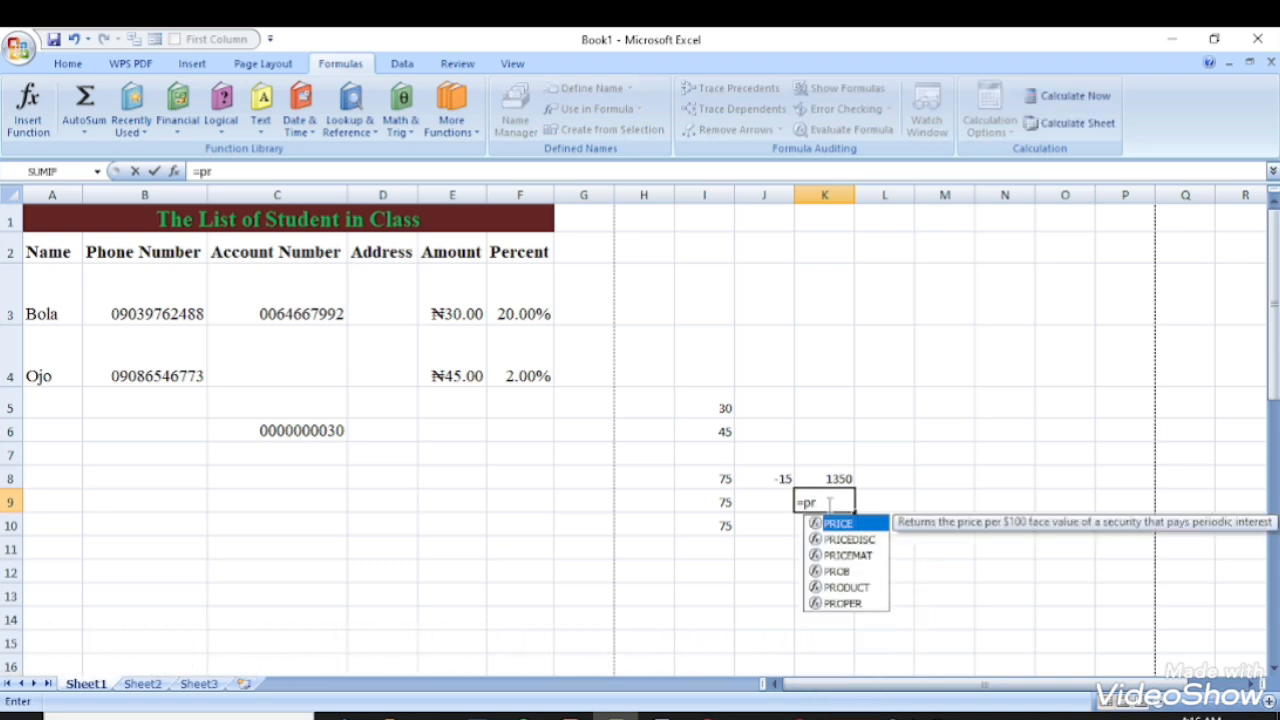
{"action": "type", "text": "o"}
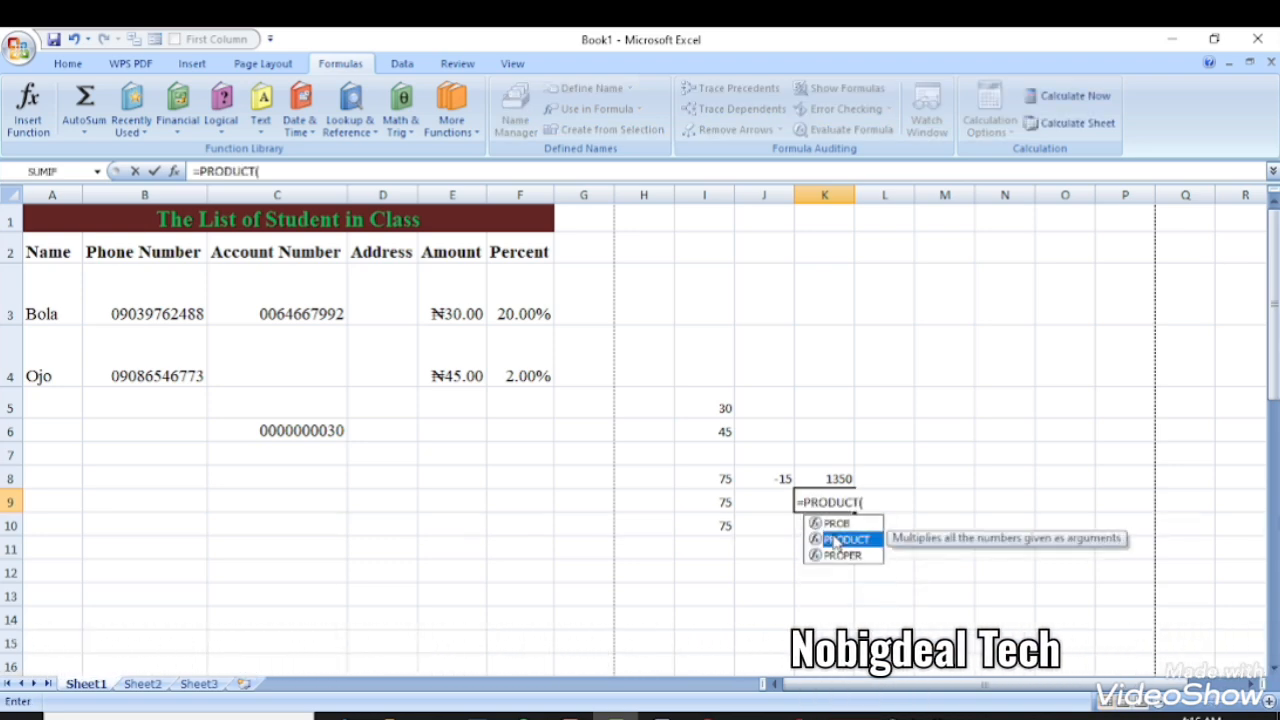
{"action": "double_click", "coordinate": [836, 540]}
{"action": "left_click", "coordinate": [716, 410]}
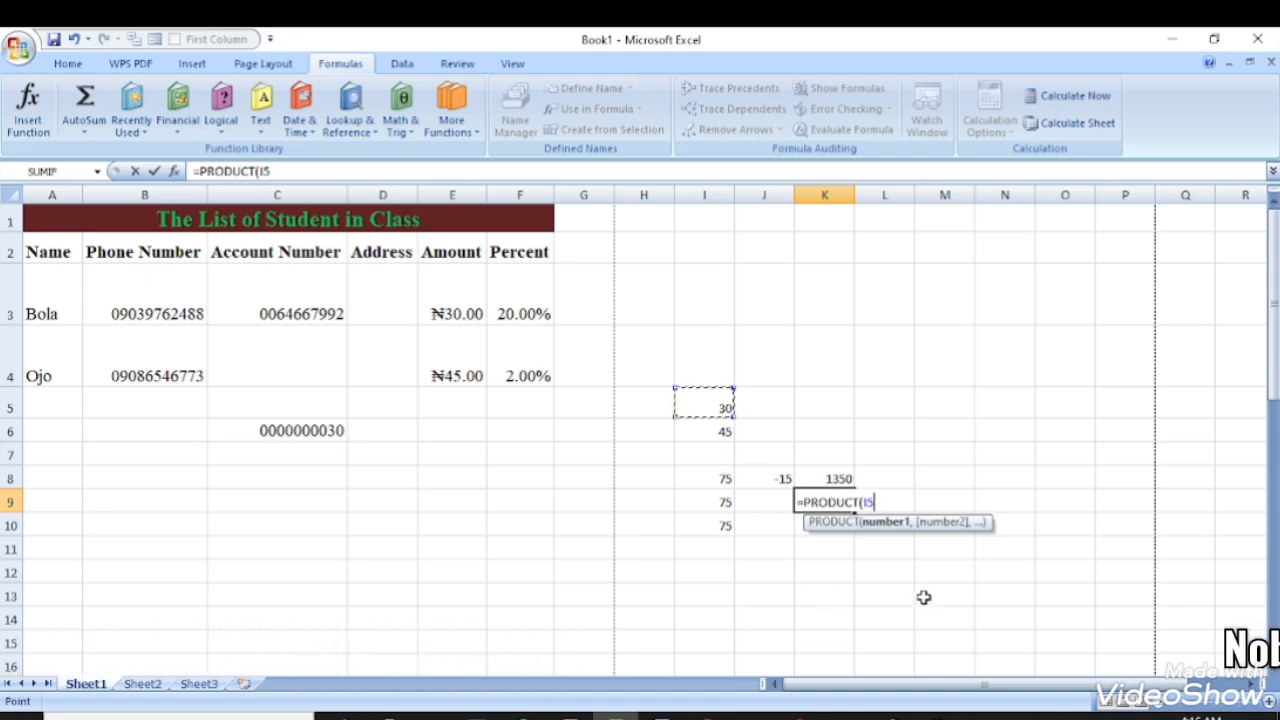
{"action": "left_click_drag", "start_coordinate": [709, 404], "coordinate": [724, 432]}
{"action": "key", "text": "Return"}
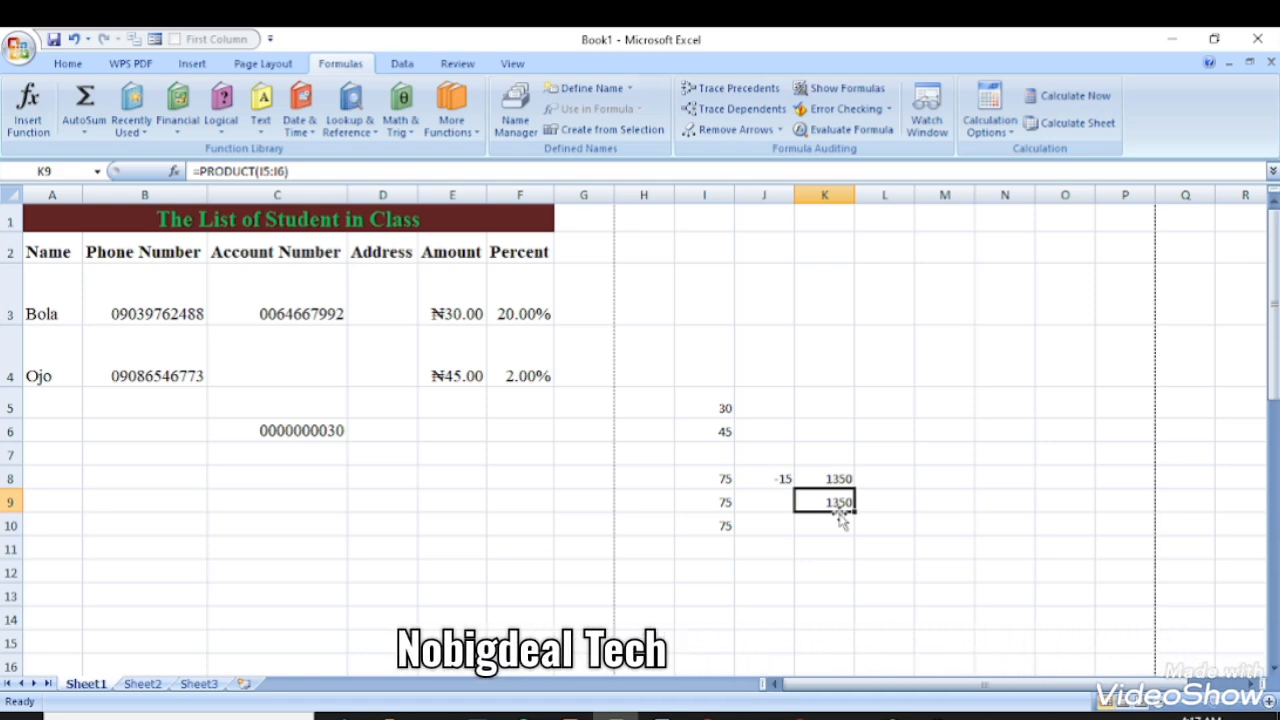
{"action": "left_click", "coordinate": [877, 510]}
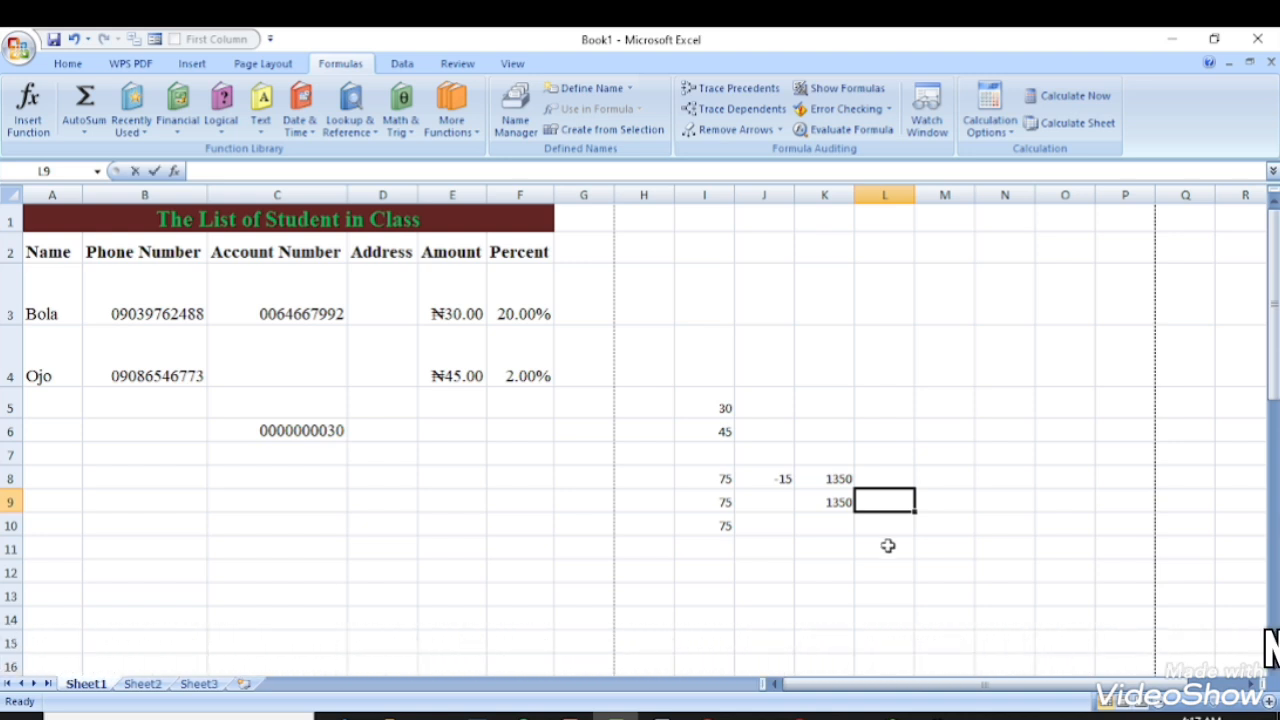
- Enter =I5/I6 in L9, giving 0.666667, then begin an average formula in I3
{"action": "type", "text": "="}
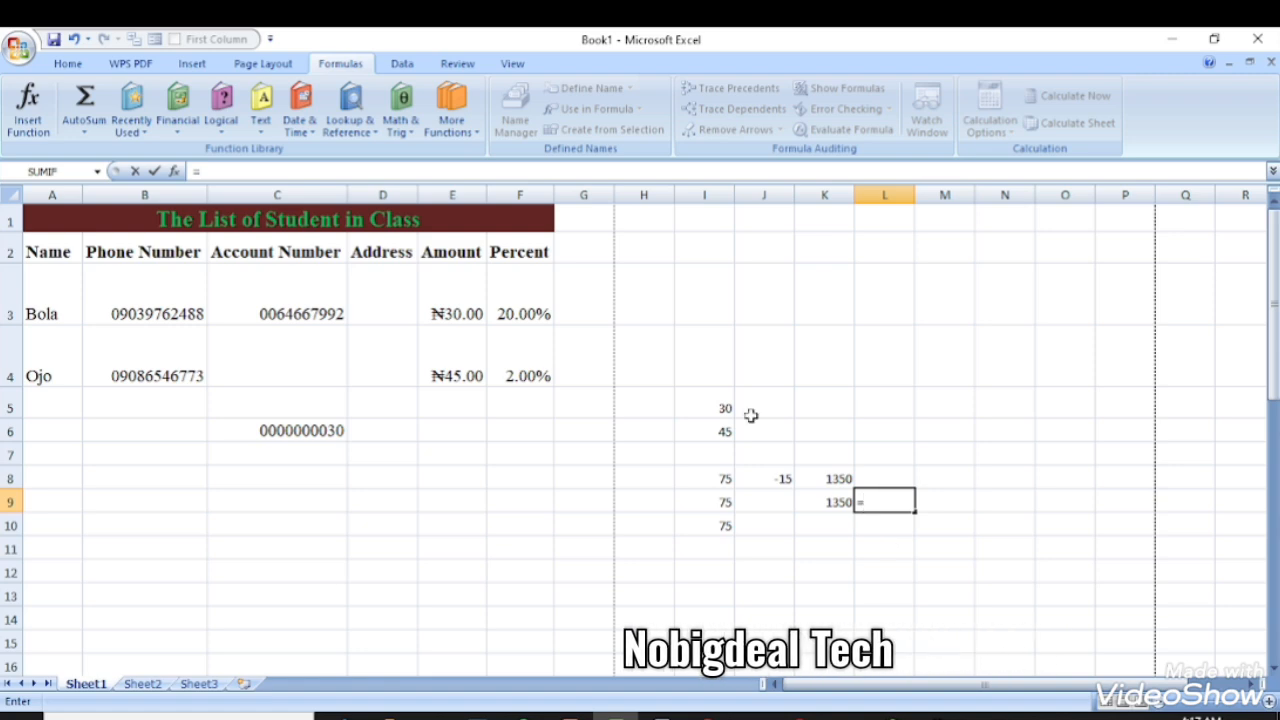
{"action": "left_click", "coordinate": [718, 409]}
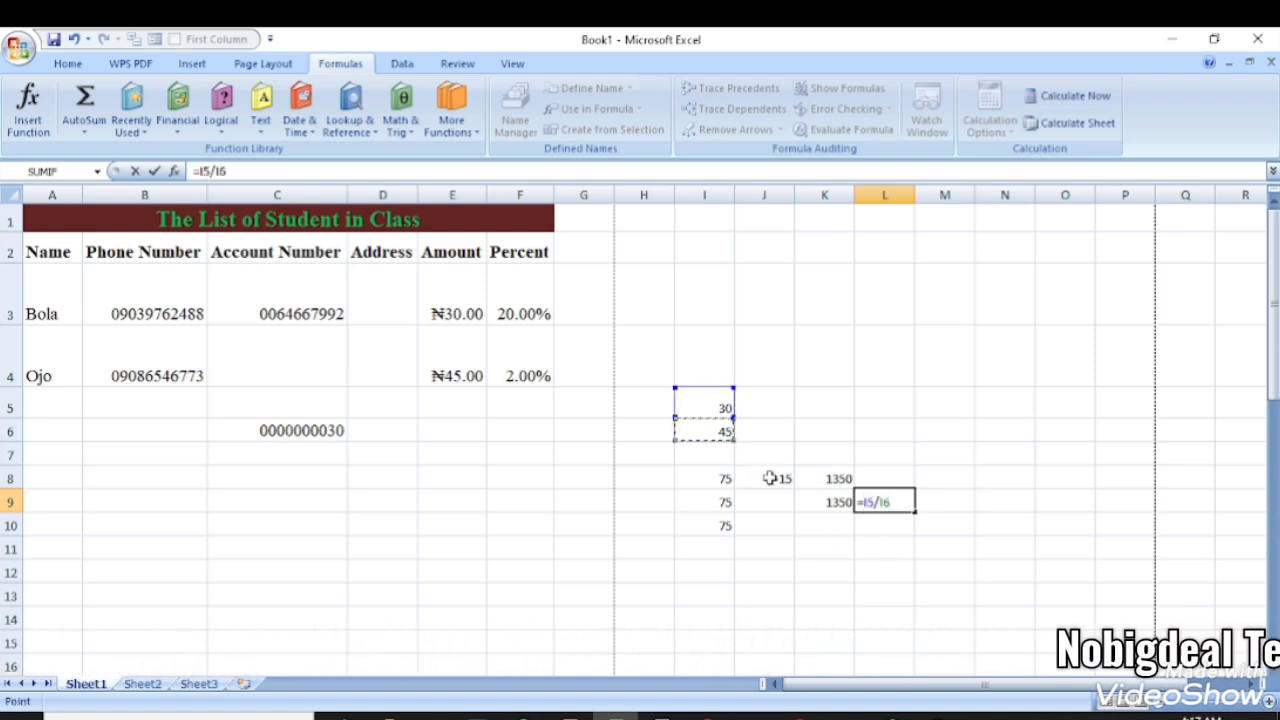
{"action": "key", "text": "Return"}
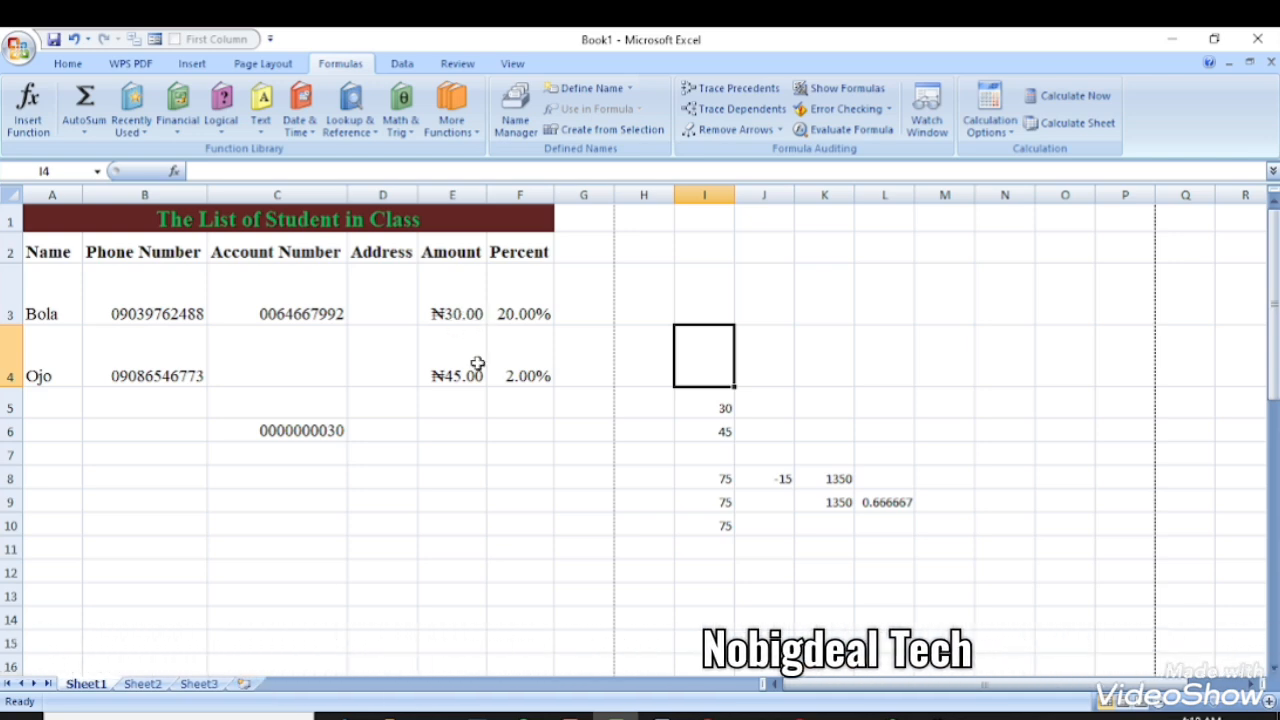
{"action": "left_click", "coordinate": [691, 310]}
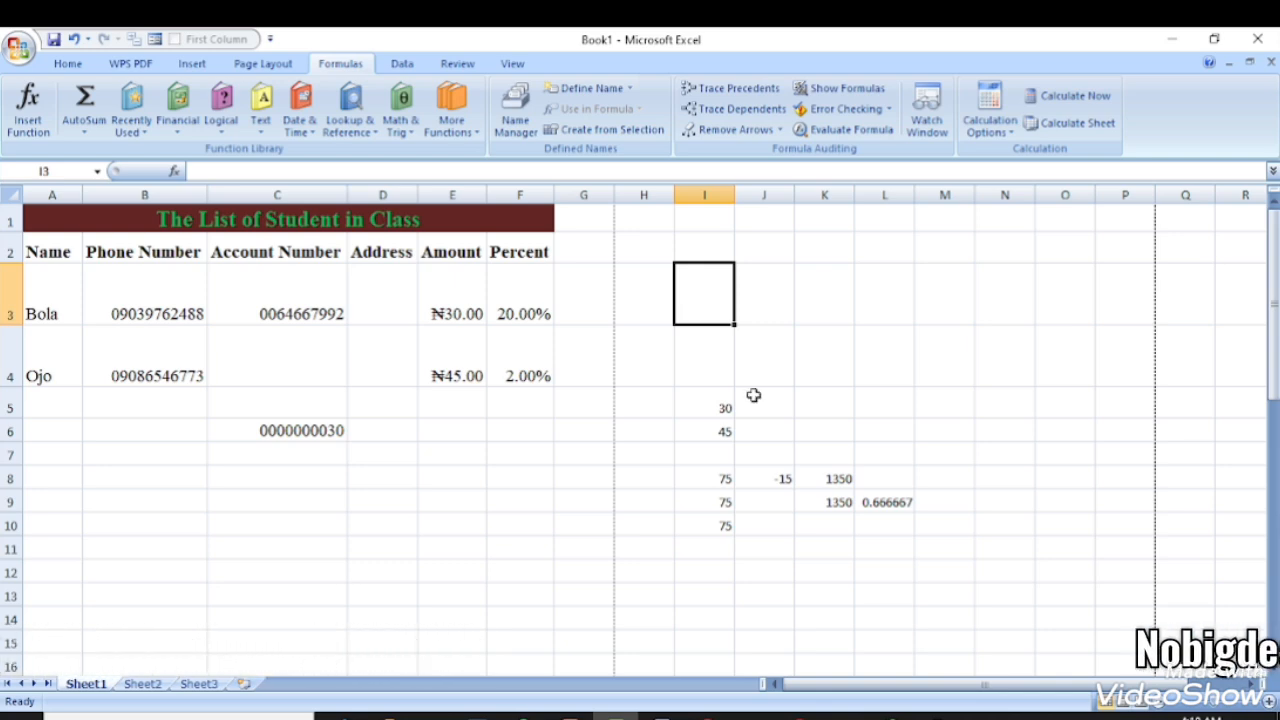
{"action": "type", "text": "="}
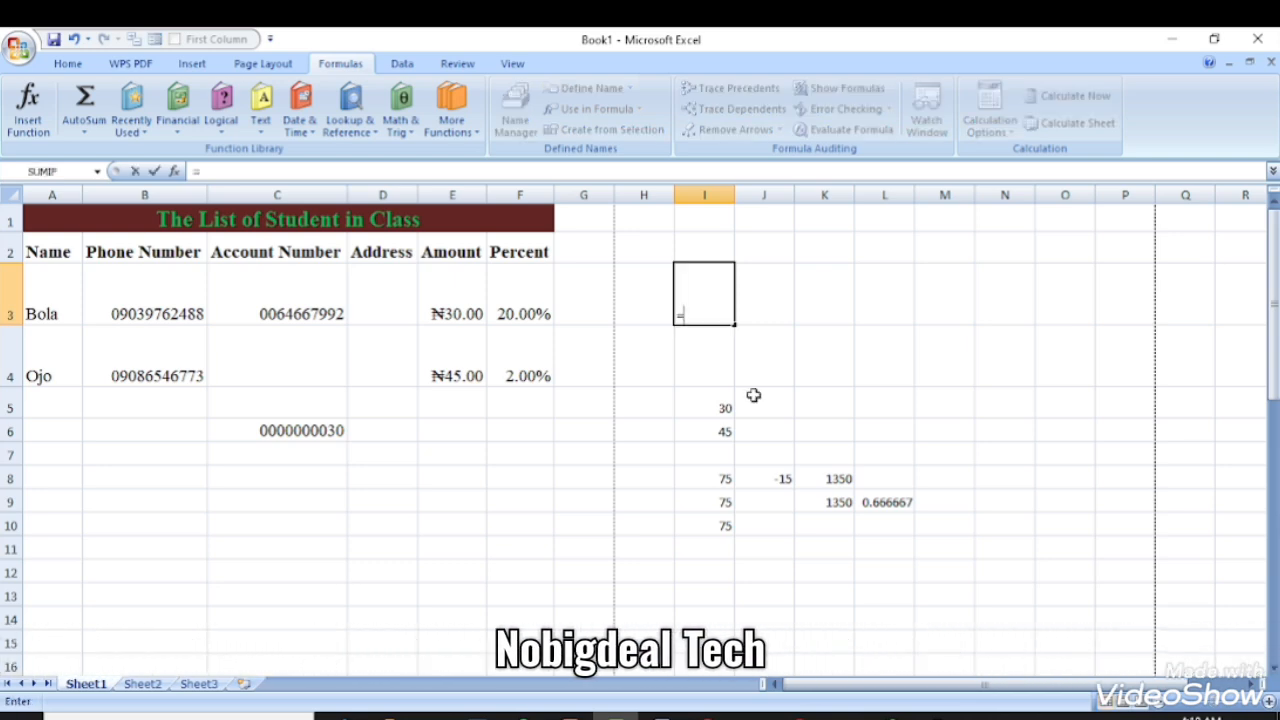
{"action": "type", "text": "avr"}
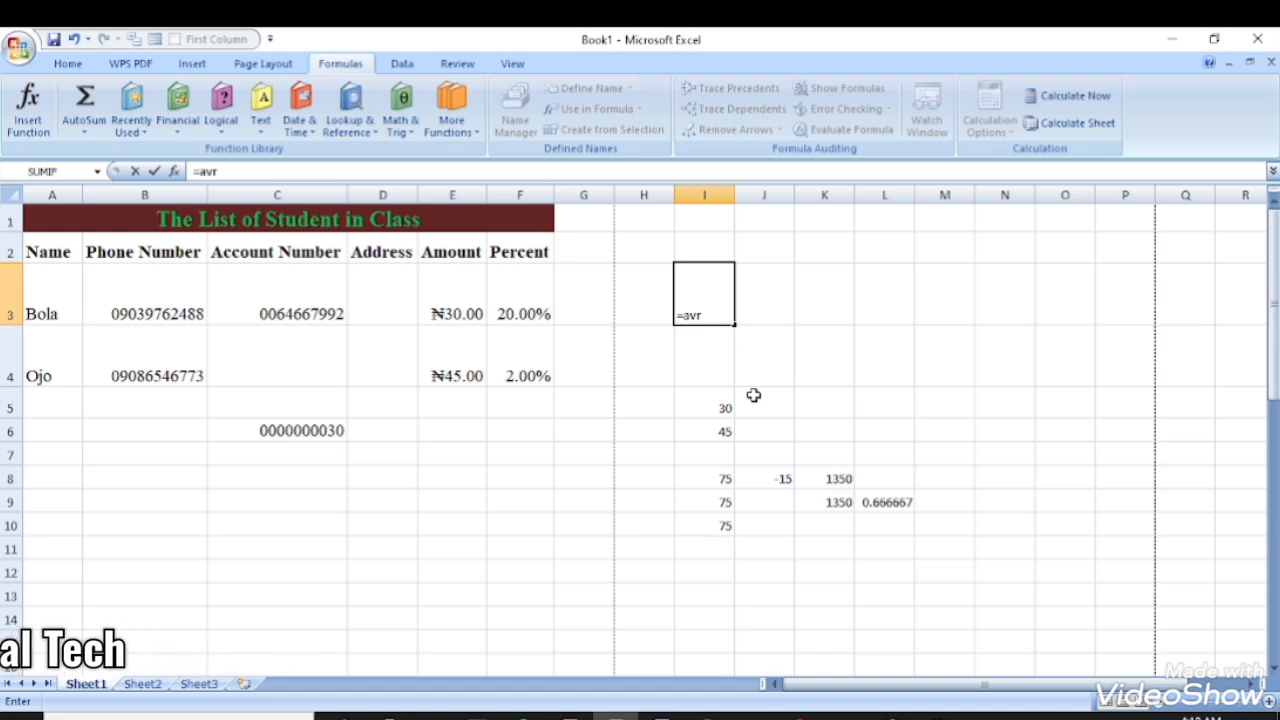
- Complete =AVERAGE(E3:E4) in I3, showing ₦37.50
{"action": "key", "text": "BackSpace"}
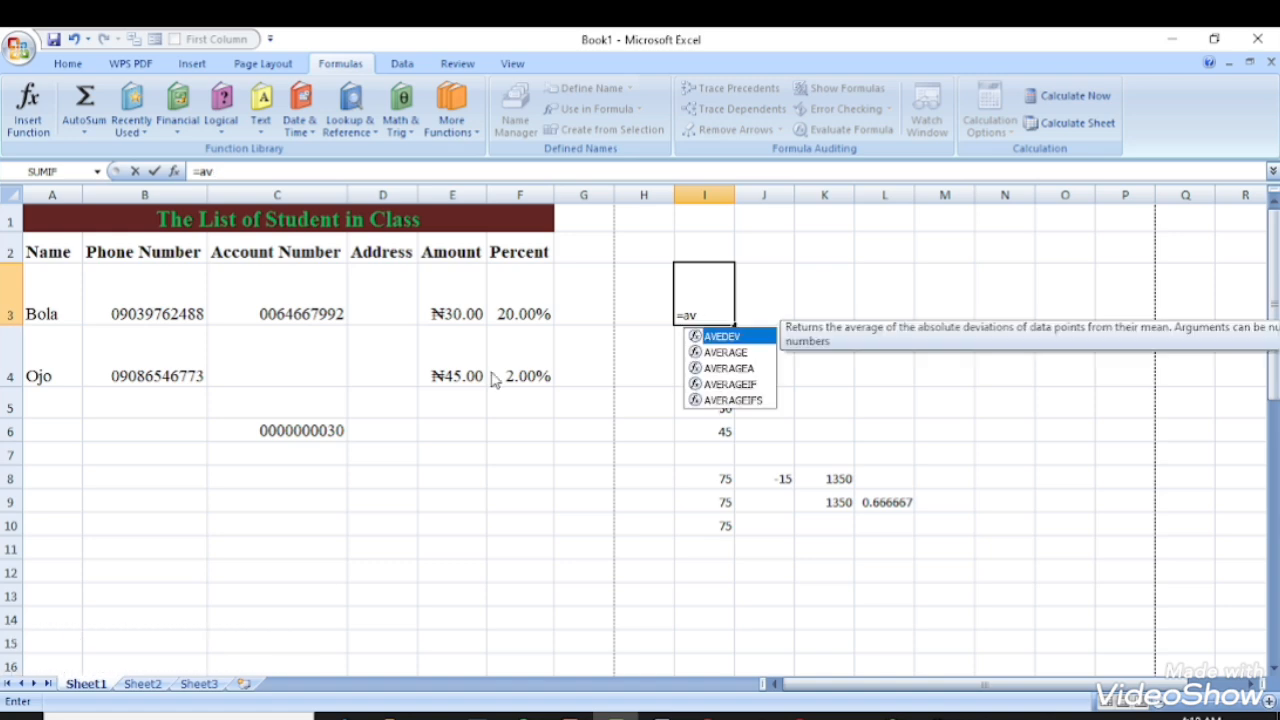
{"action": "double_click", "coordinate": [743, 353]}
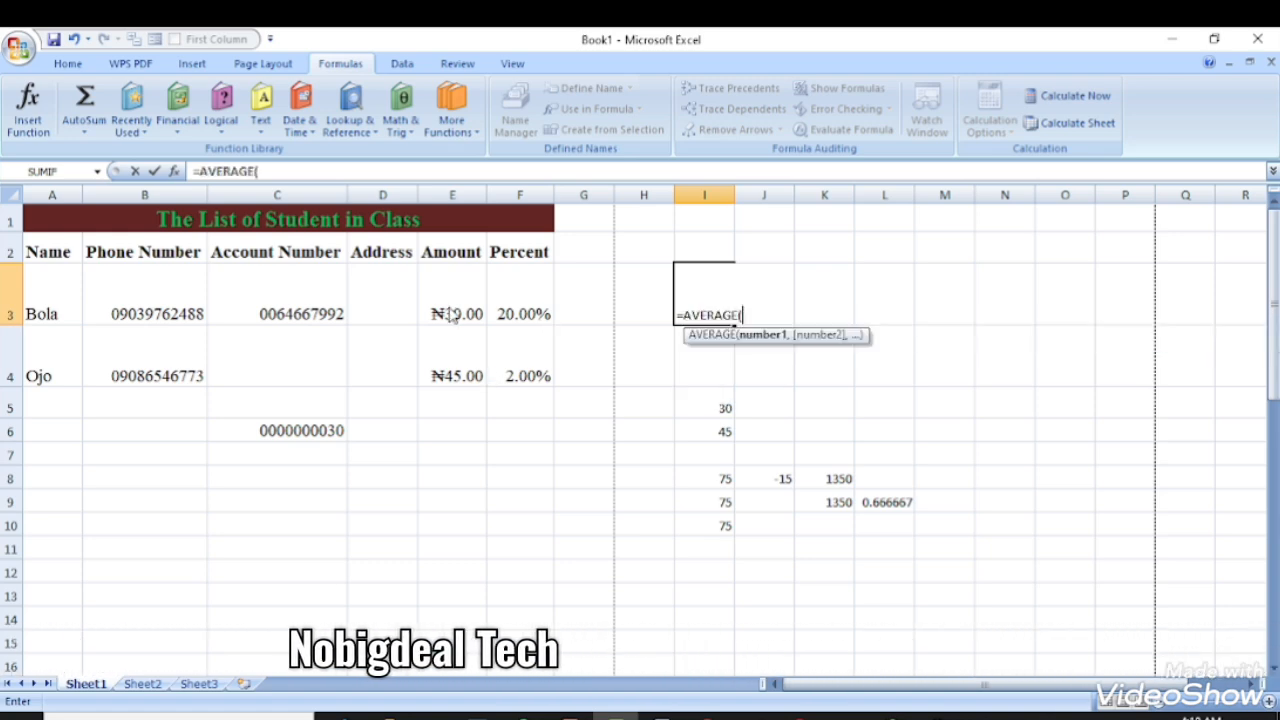
{"action": "left_click_drag", "start_coordinate": [452, 314], "coordinate": [455, 377]}
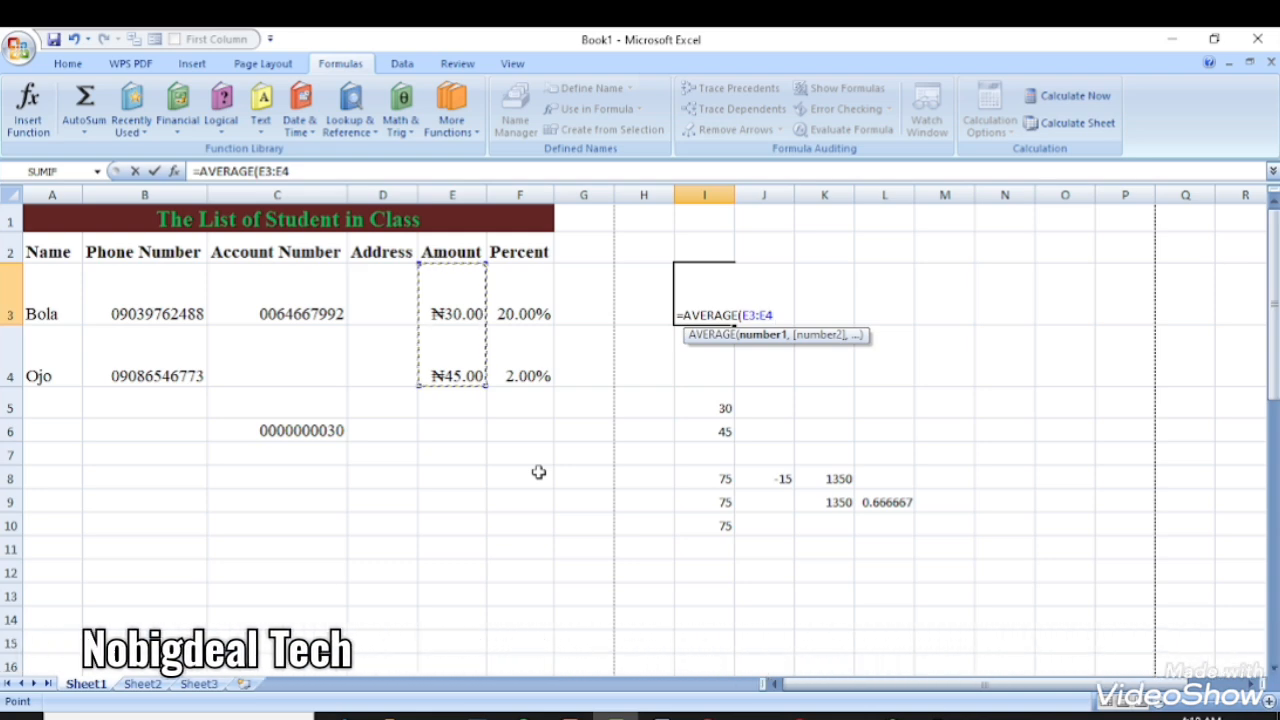
{"action": "key", "text": "Return"}
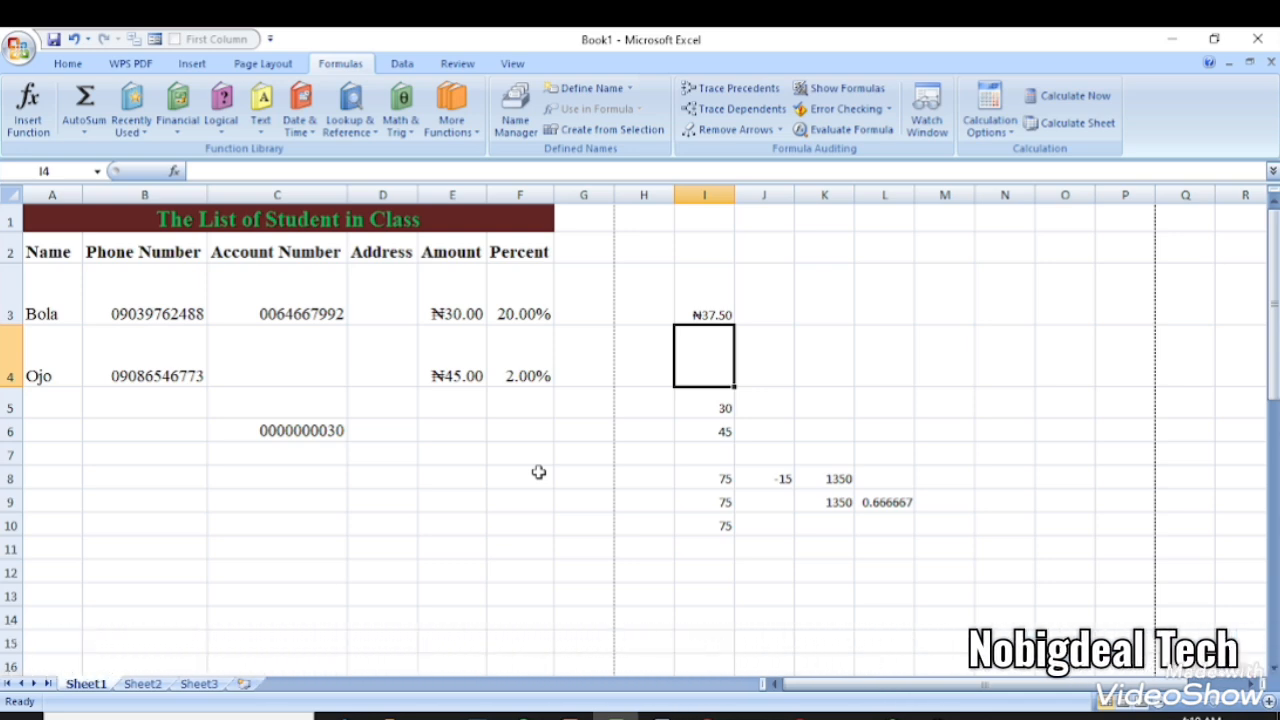
- Enter =COUNT(E3:E4) in I4, returning 2
{"action": "type", "text": "=c"}
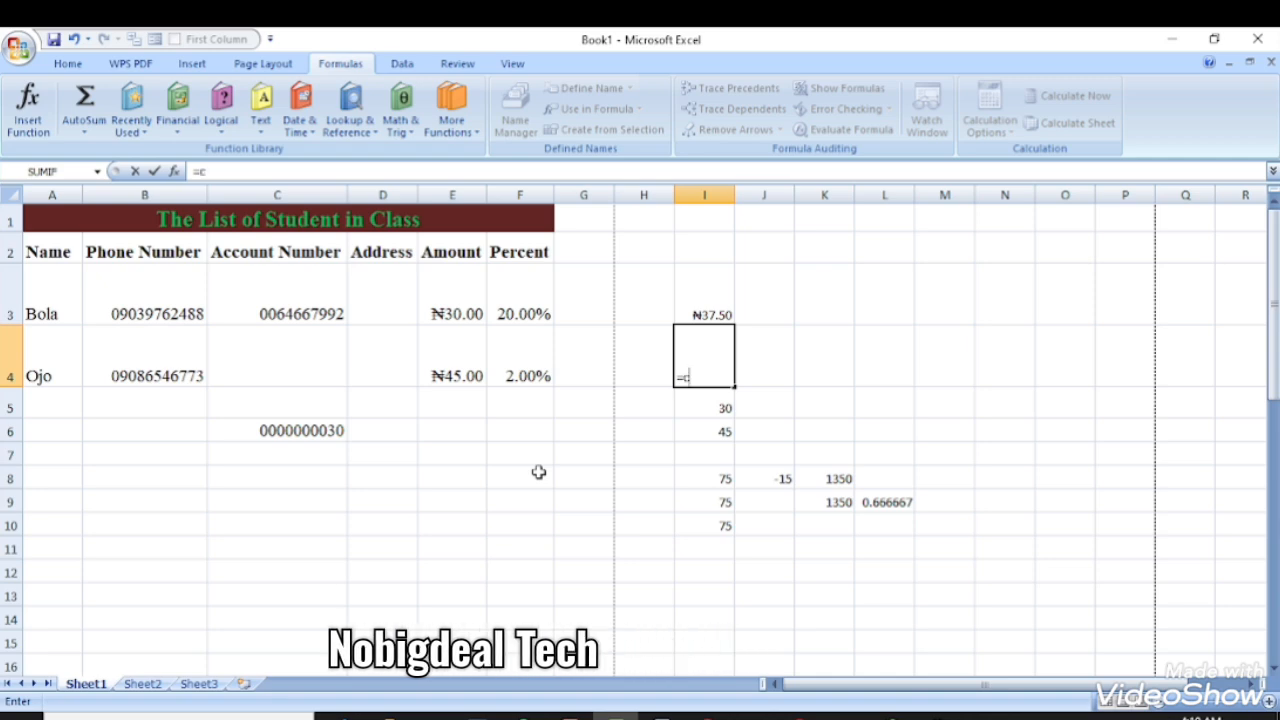
{"action": "type", "text": "oun"}
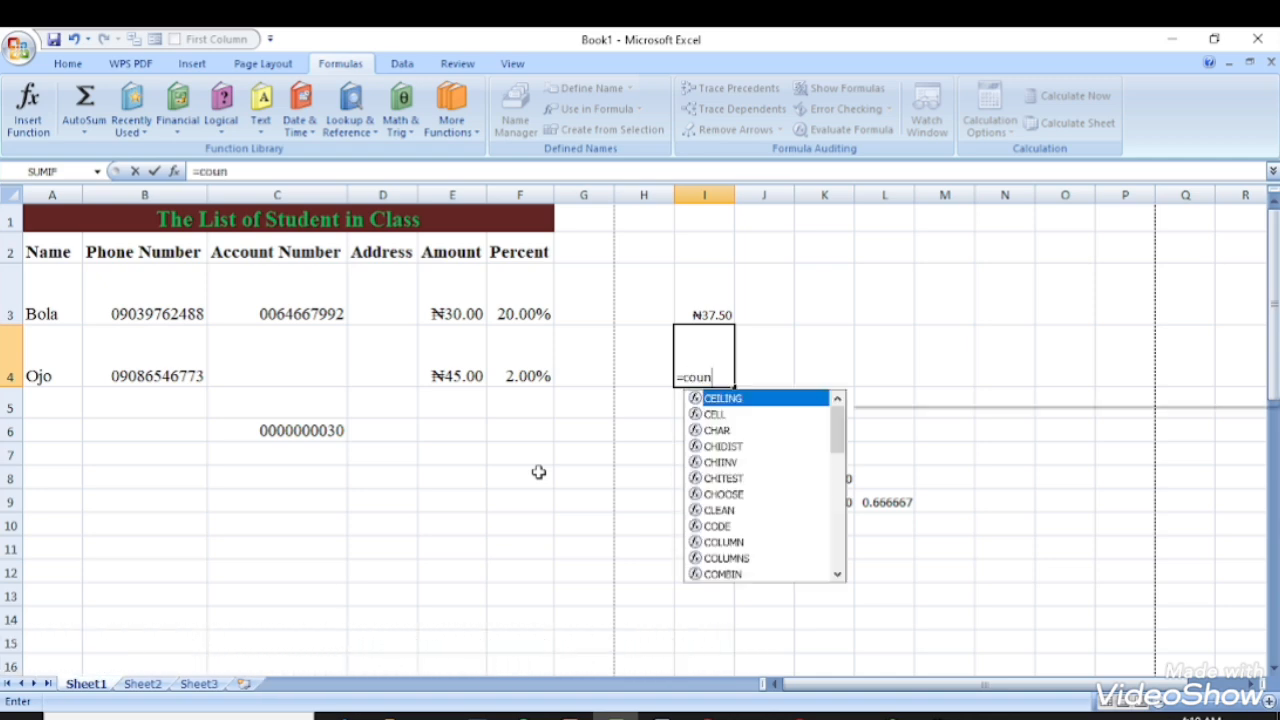
{"action": "type", "text": "t"}
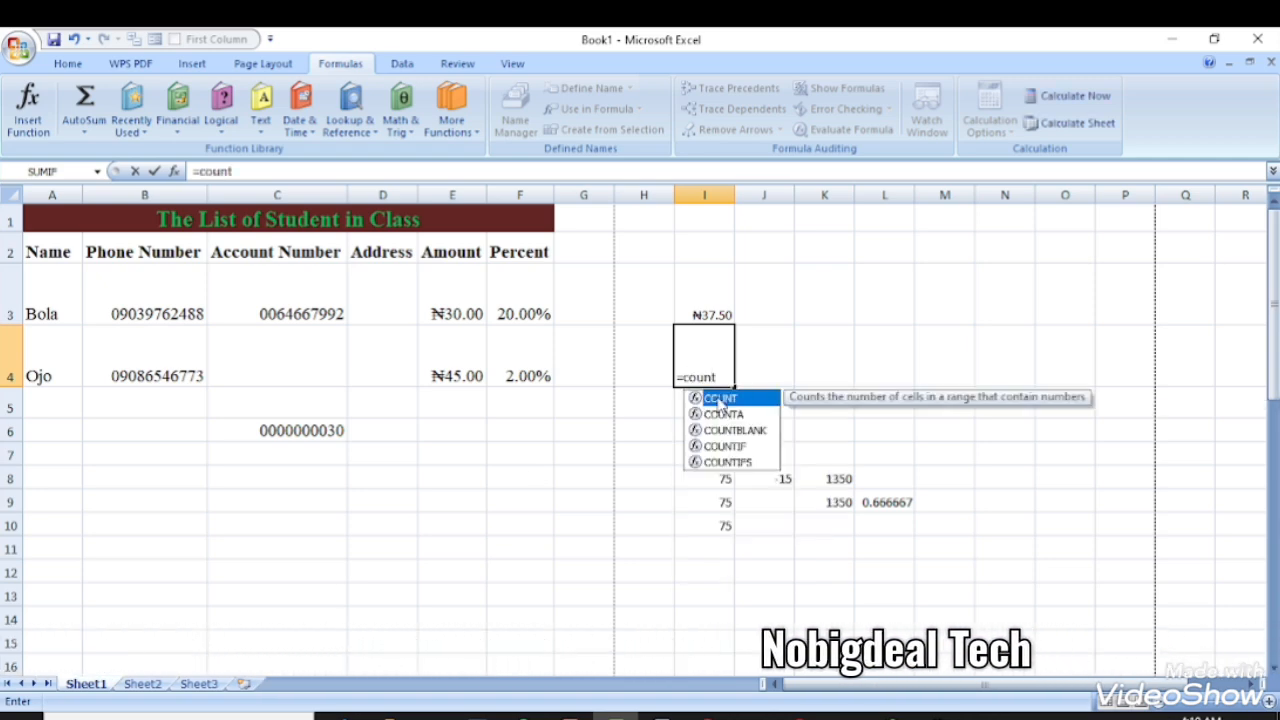
{"action": "key", "text": "Tab"}
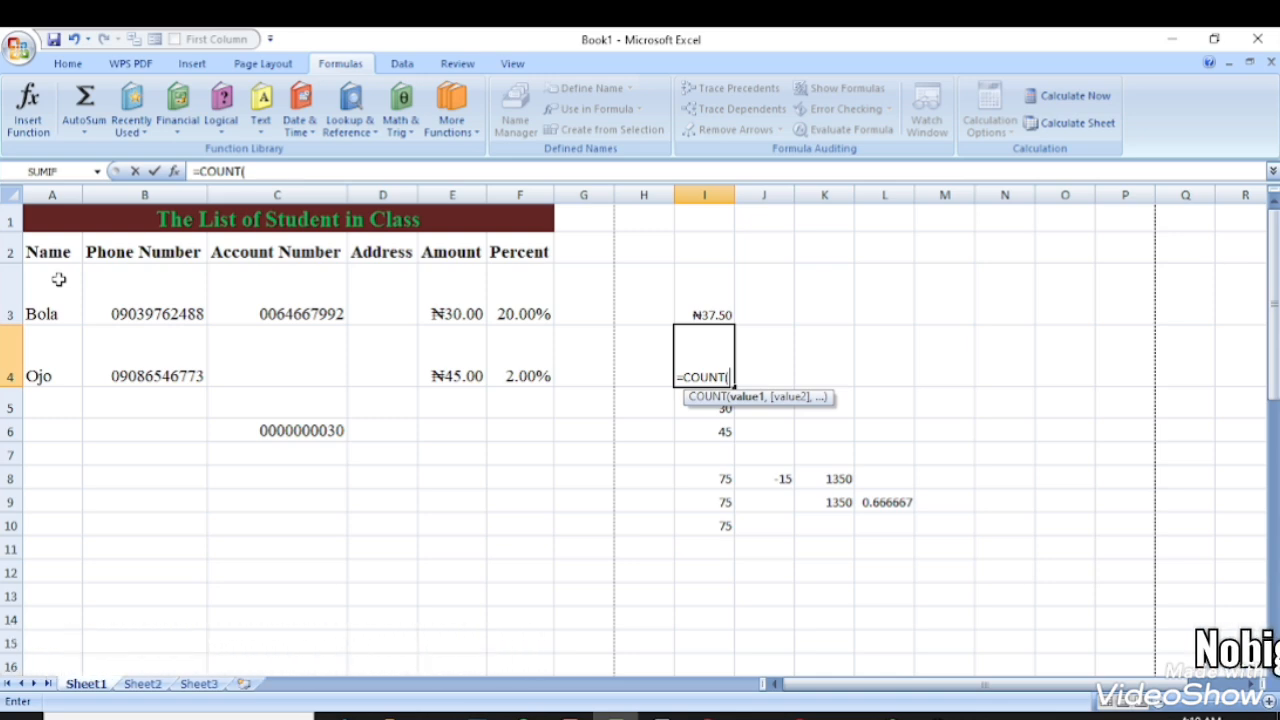
{"action": "left_click_drag", "start_coordinate": [455, 318], "coordinate": [485, 385]}
{"action": "key", "text": "Return"}
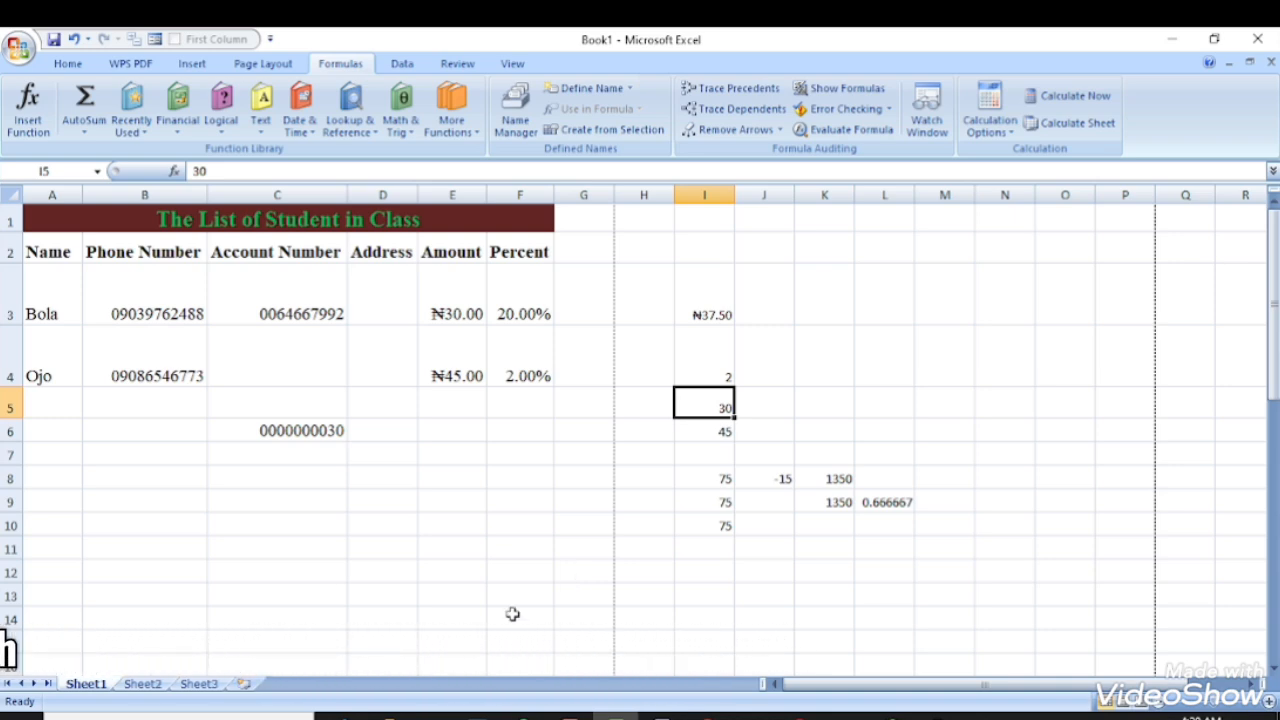
- Enter =MAX(E3:E4) in H4, returning ₦45.00, and verify the formula
{"action": "left_click", "coordinate": [646, 384]}
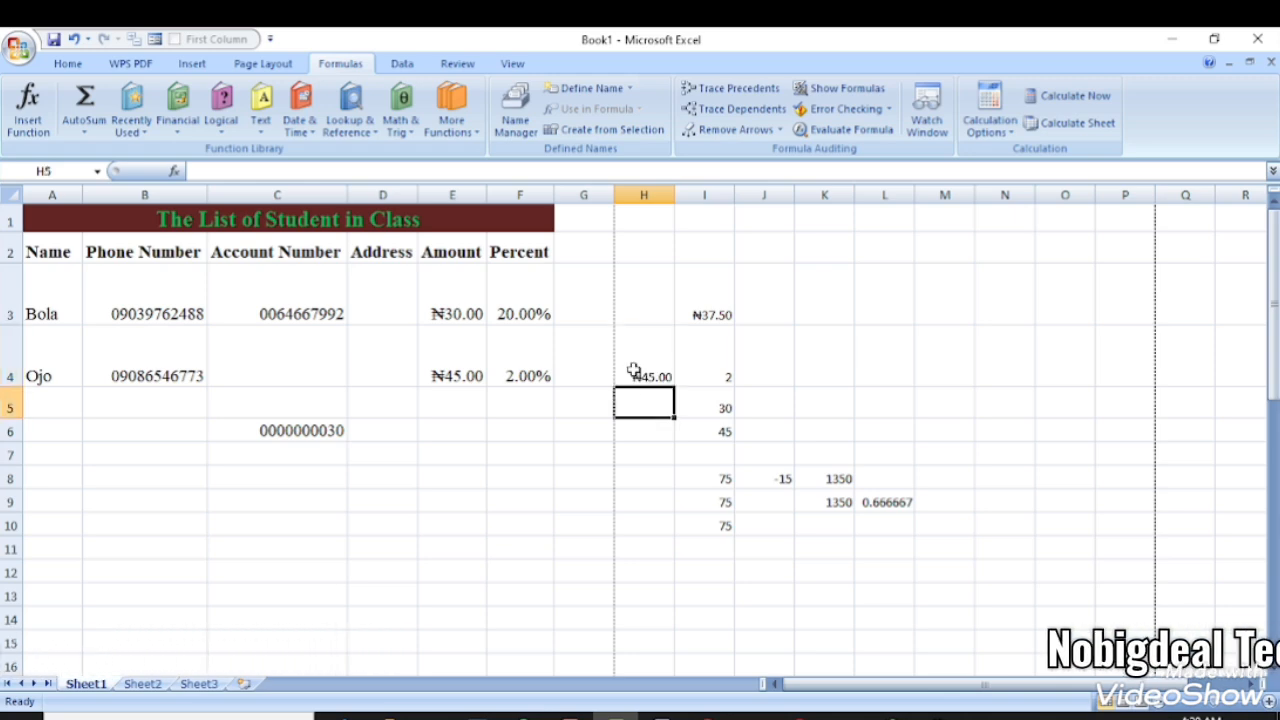
{"action": "left_click", "coordinate": [633, 370]}
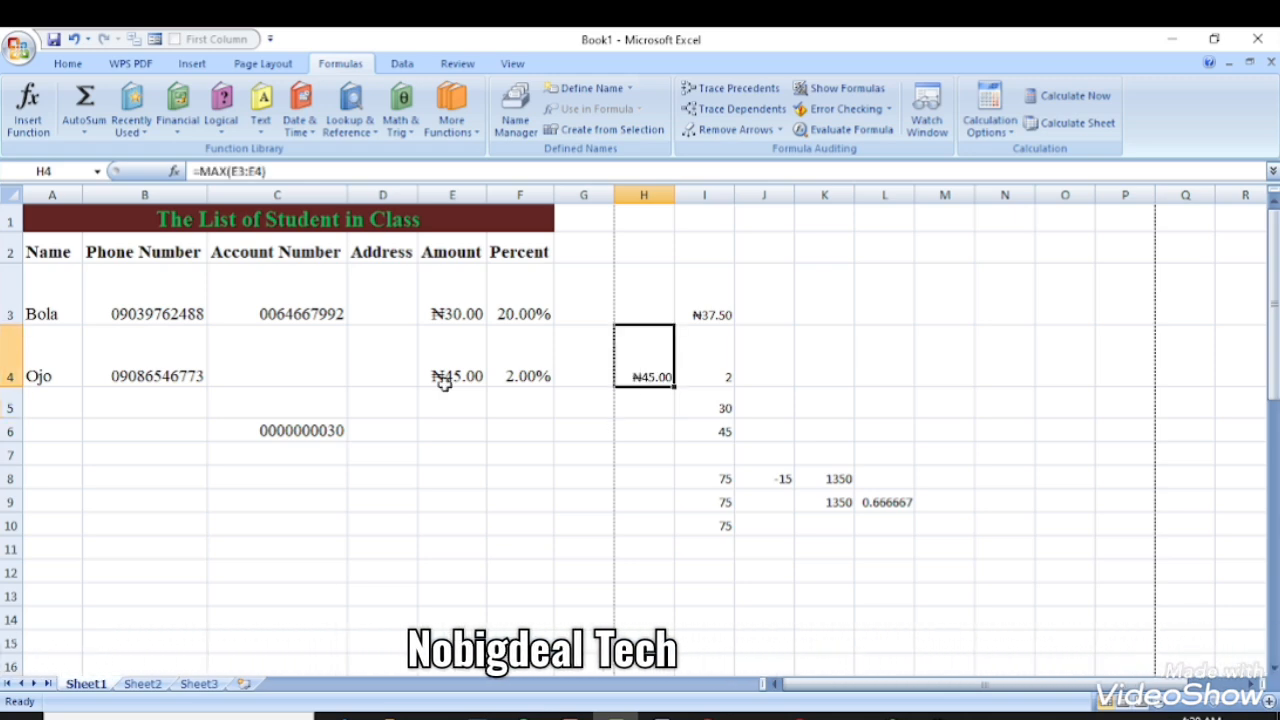
{"action": "left_click", "coordinate": [647, 406]}
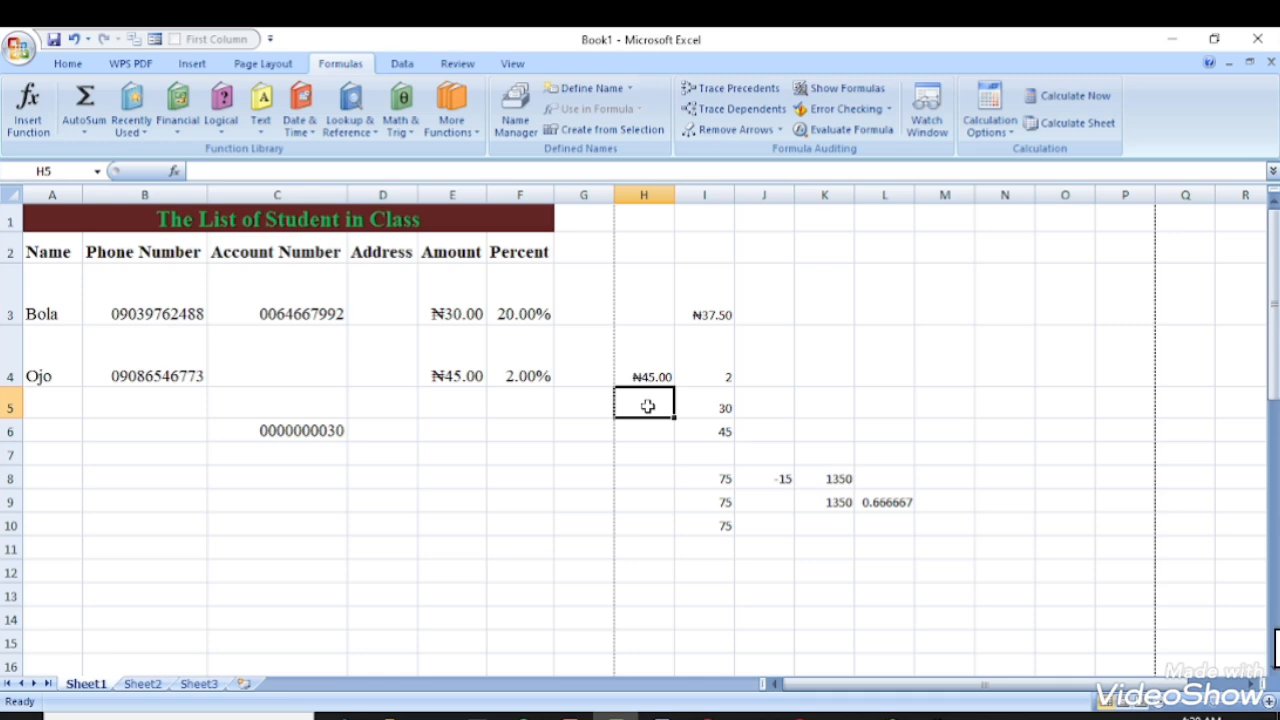
- Enter =MIN(E3:E4) in H5, returning ₦30.00
{"action": "type", "text": "=min"}
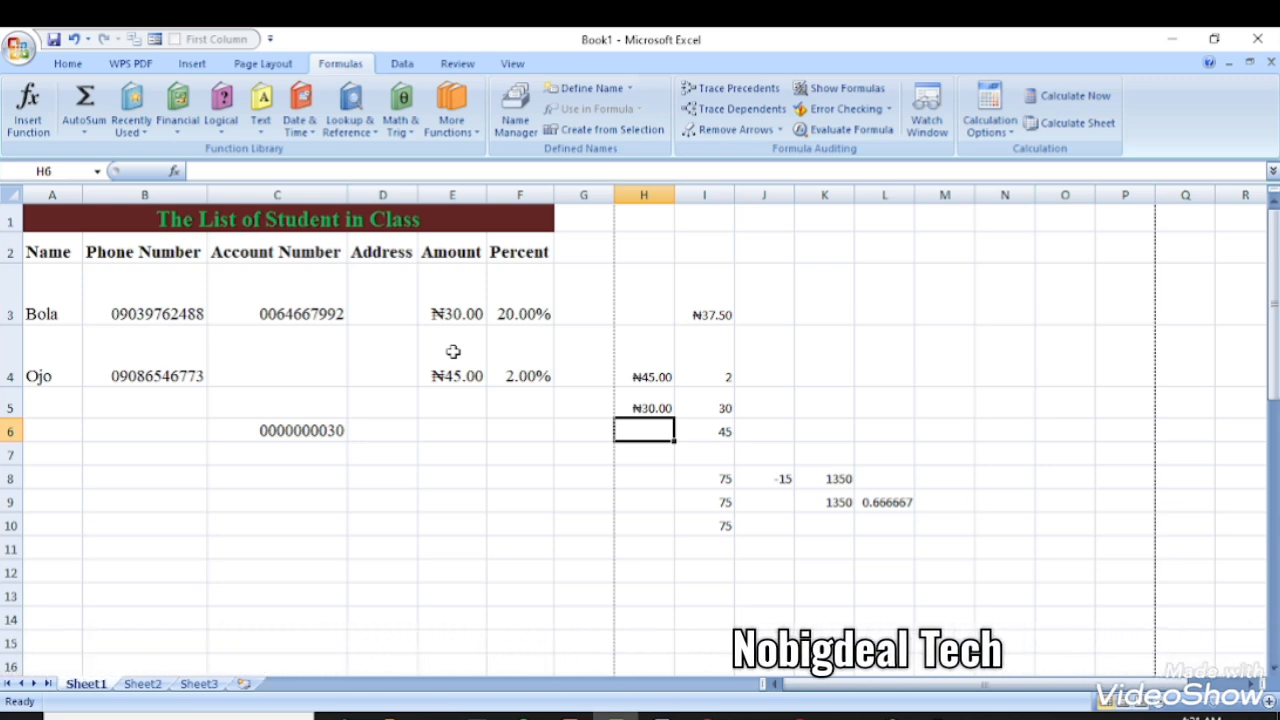
- Enter =IF(H4>39,"pass","Fail") in J5, which returns pass
{"action": "left_click", "coordinate": [762, 408]}
{"action": "type", "text": "=if(H4"}
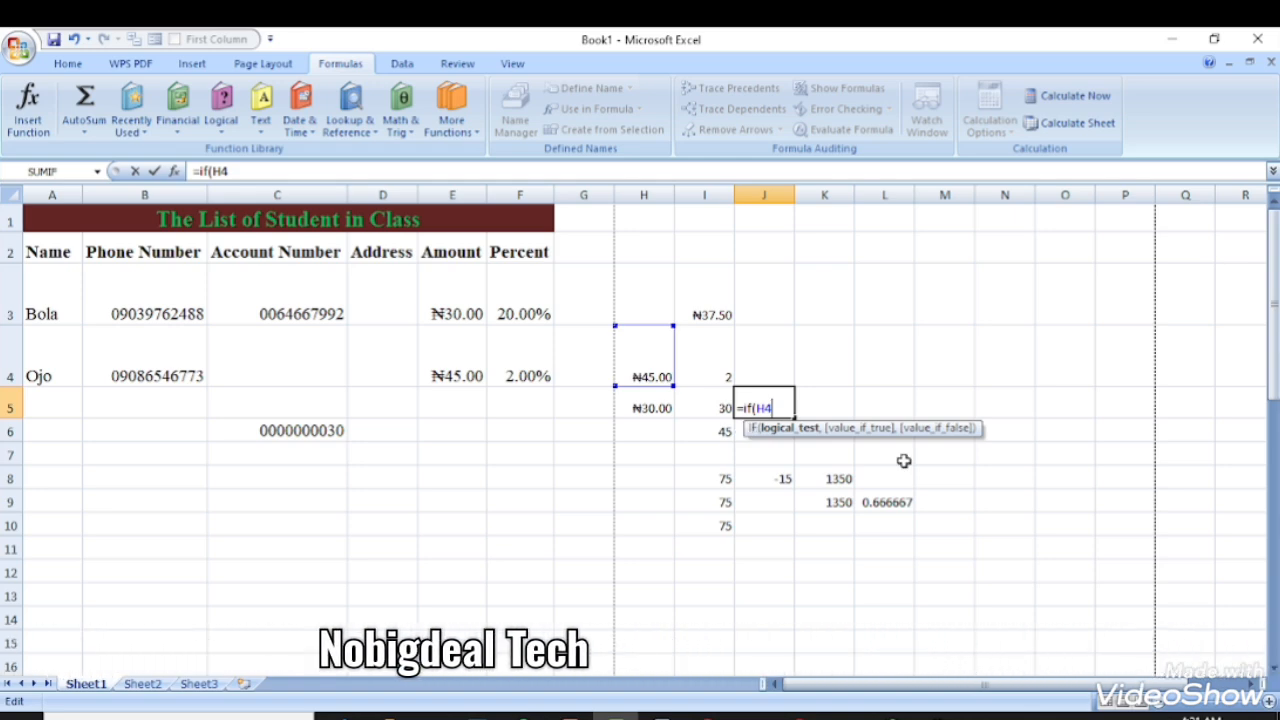
{"action": "type", "text": "<40"}
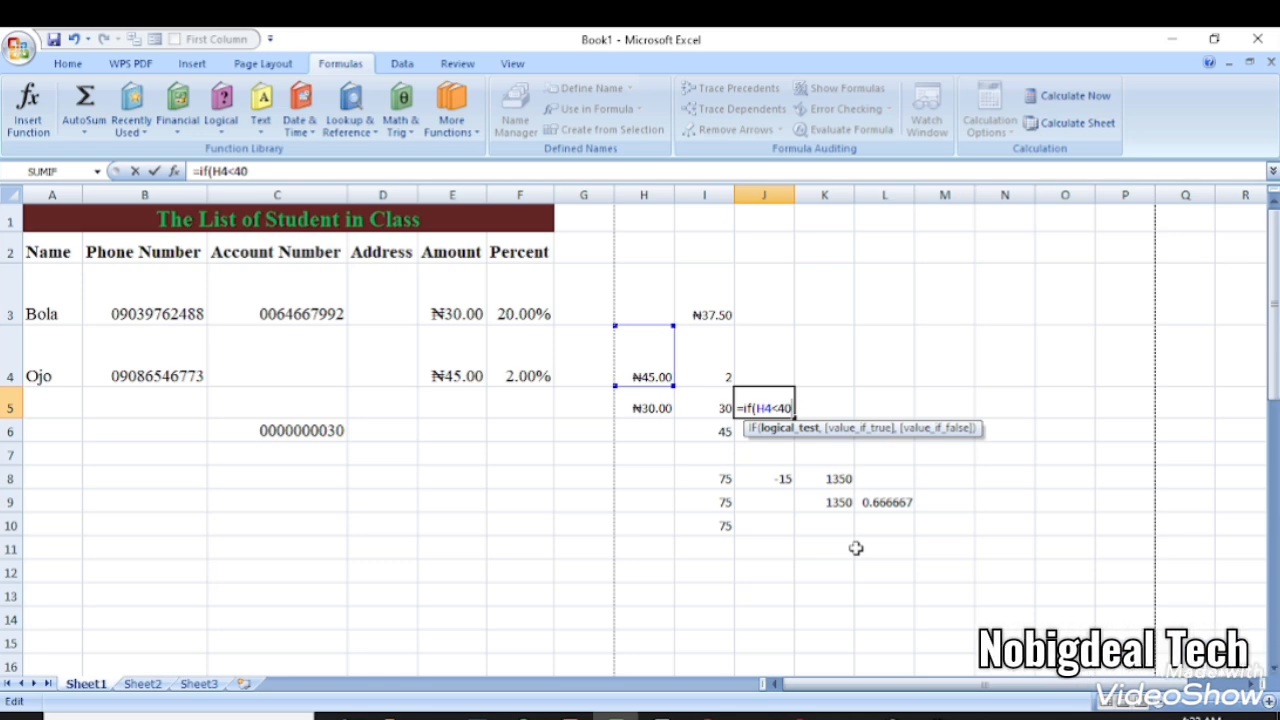
{"action": "type", "text": ",\"pass\", \"Fail"}
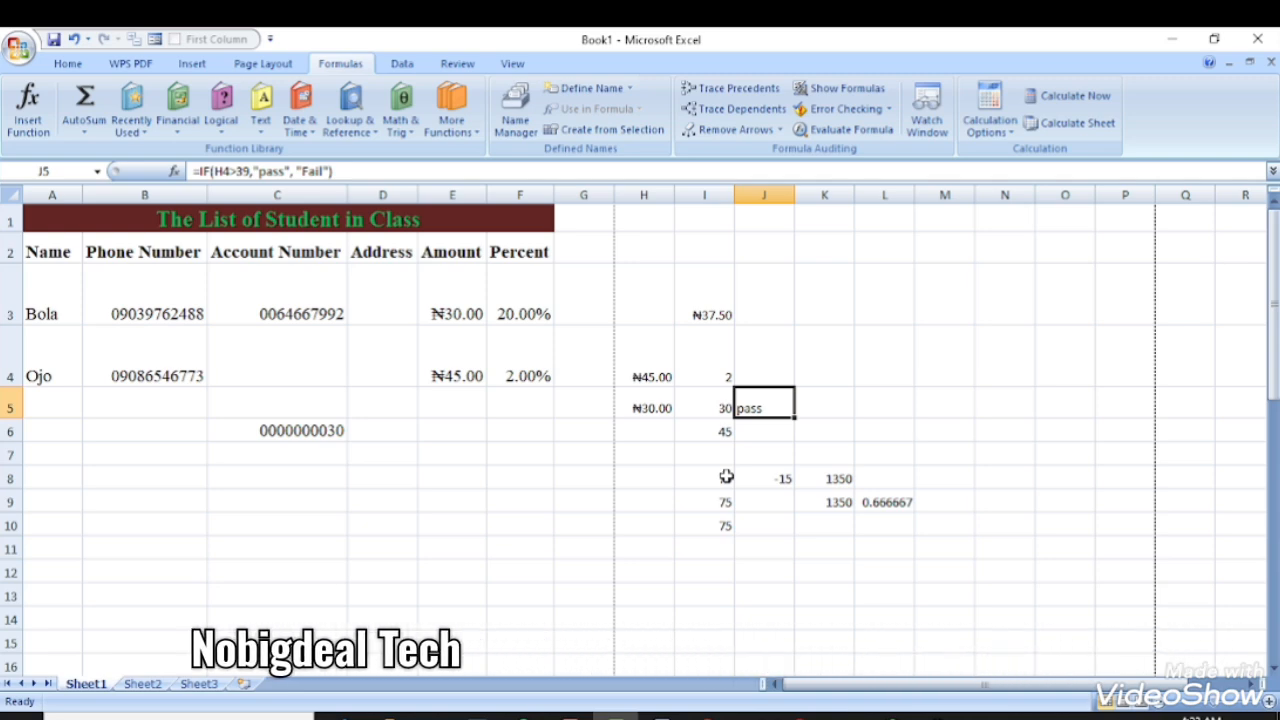
{"action": "left_click", "coordinate": [84, 130]}
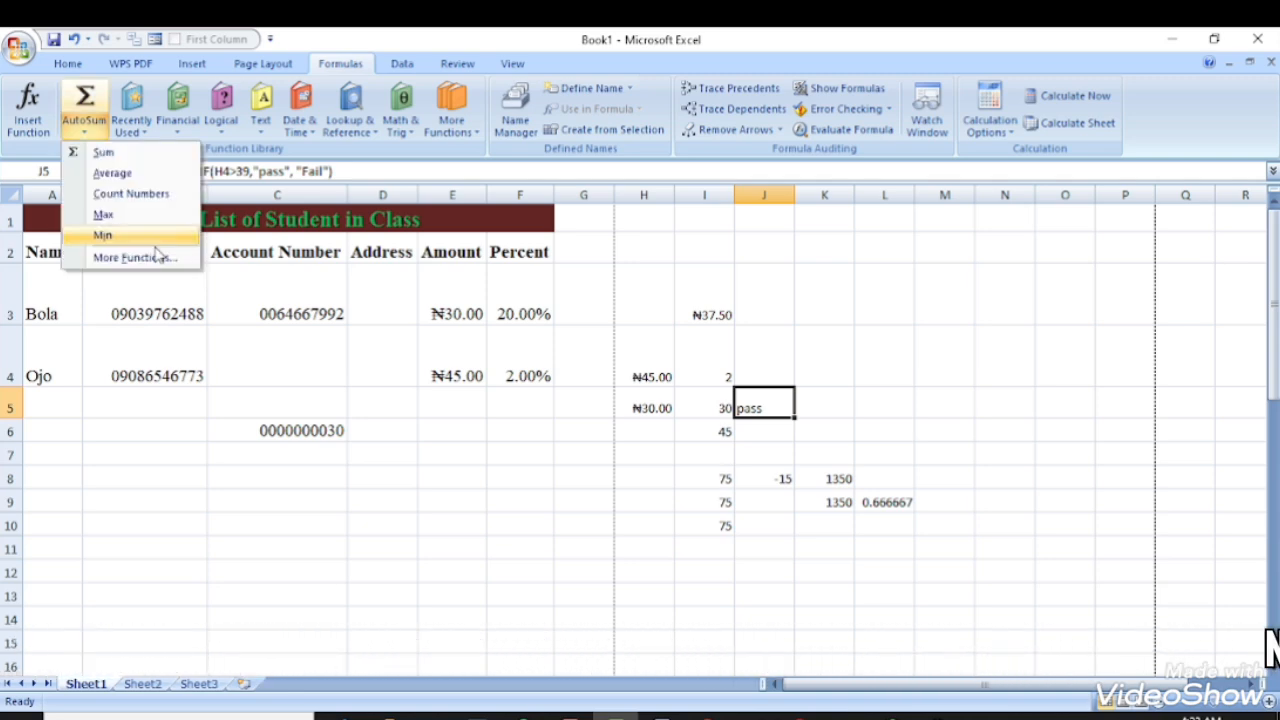
{"action": "left_click", "coordinate": [510, 512]}
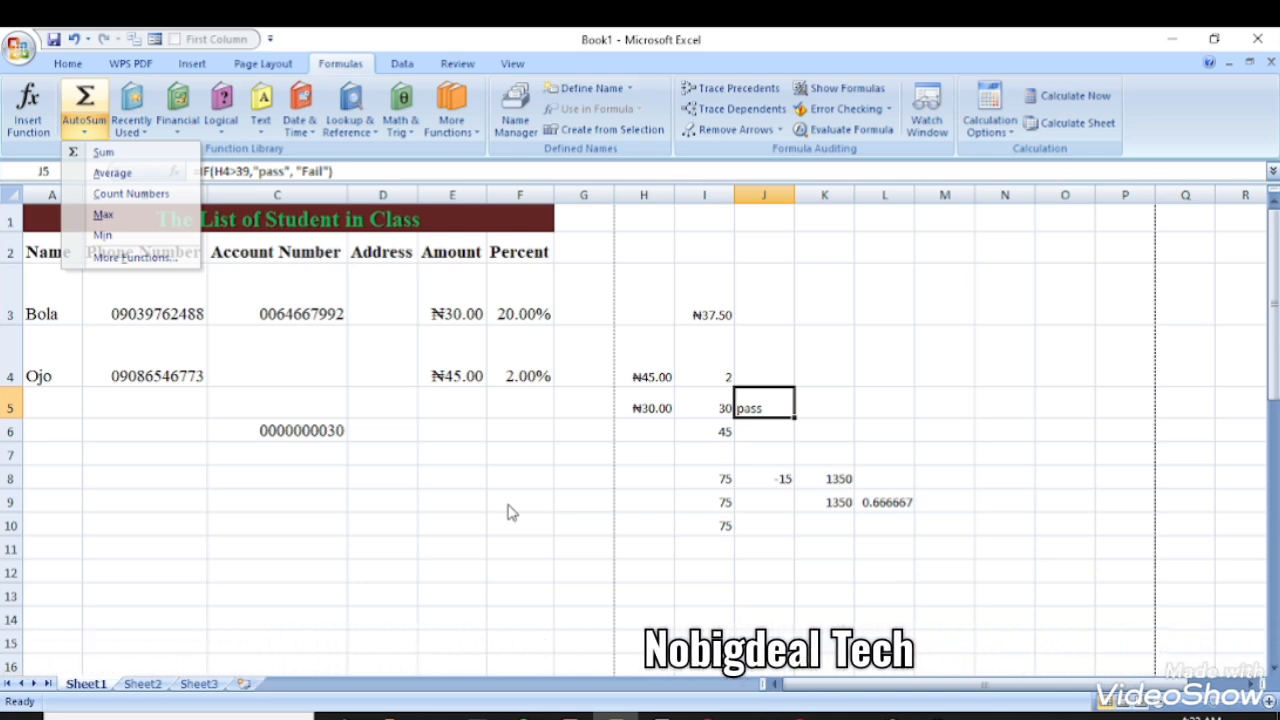
{"action": "left_click", "coordinate": [510, 511]}
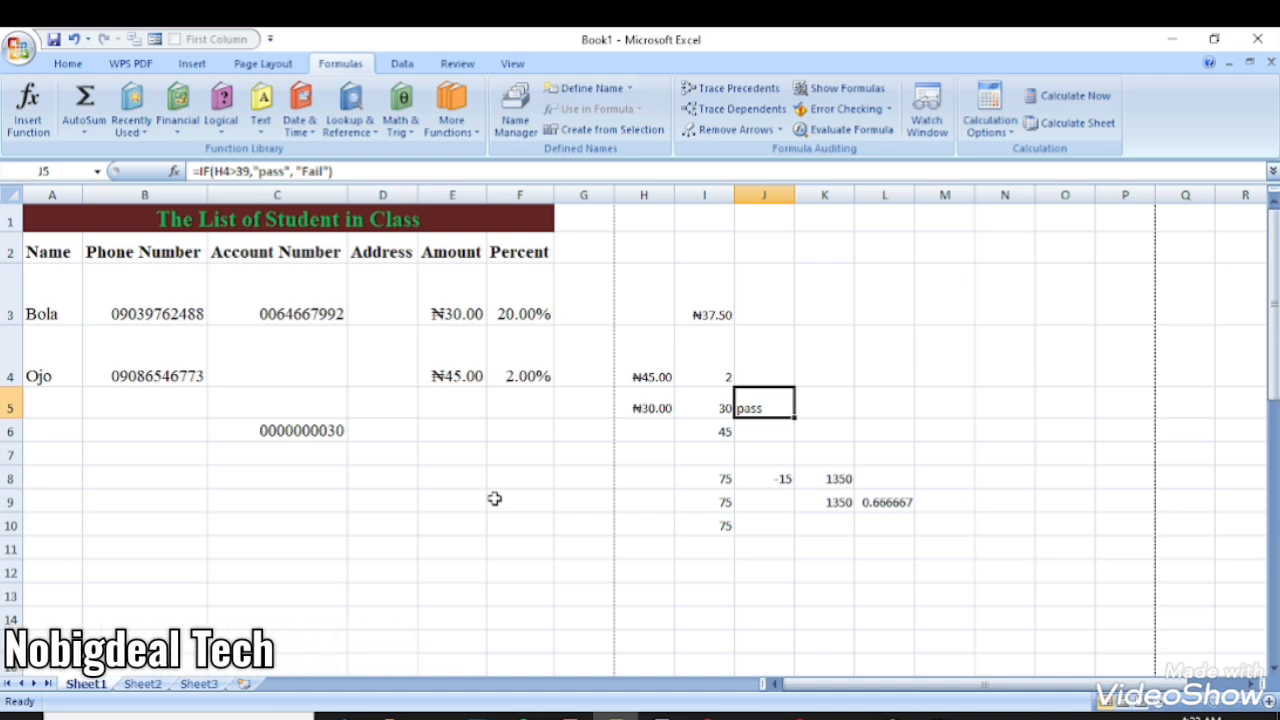